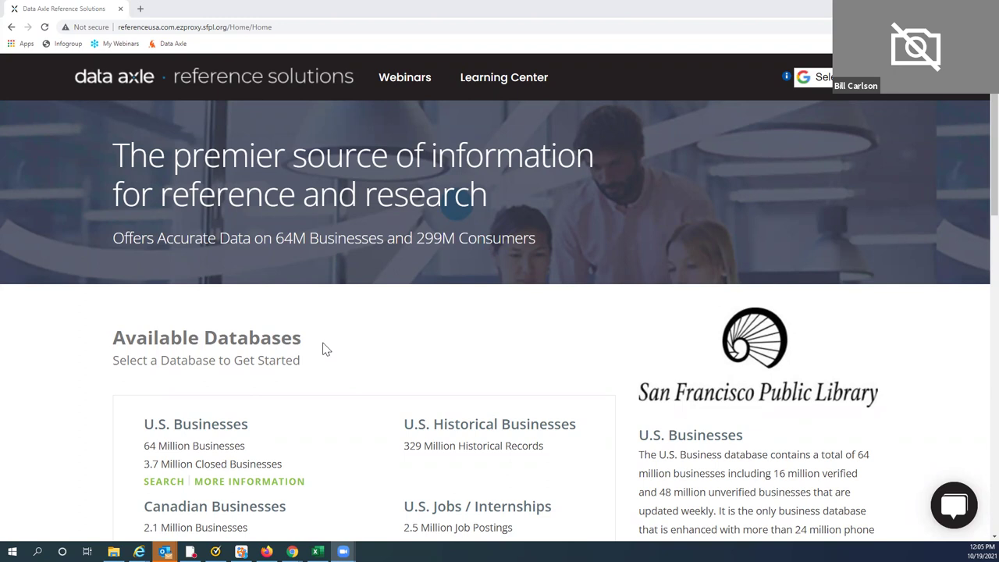
# Look over the list of available databases on the home page, including the consumer and new mover databases.
pyautogui.scroll(-4, 356, 297)
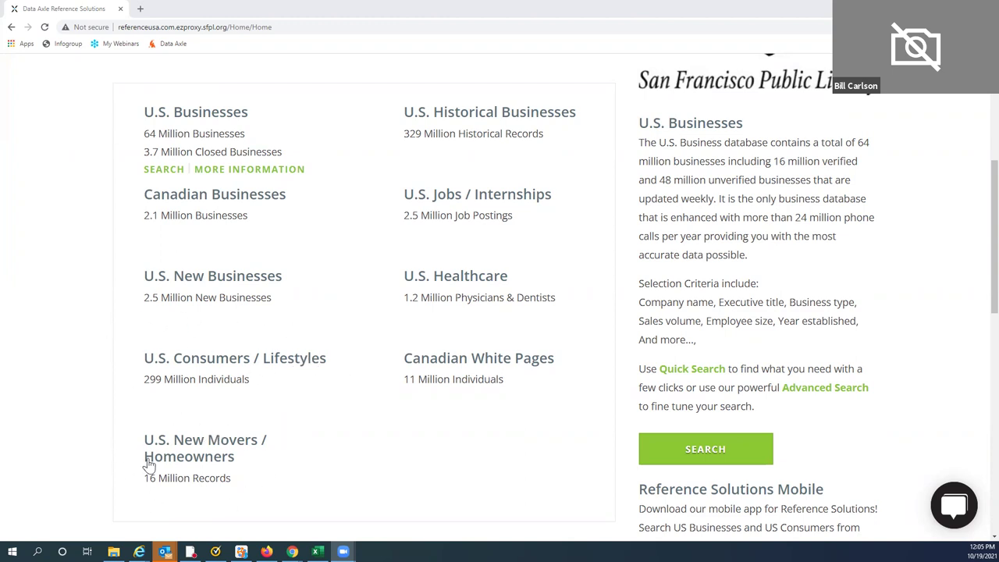
pyautogui.moveTo(268, 418)
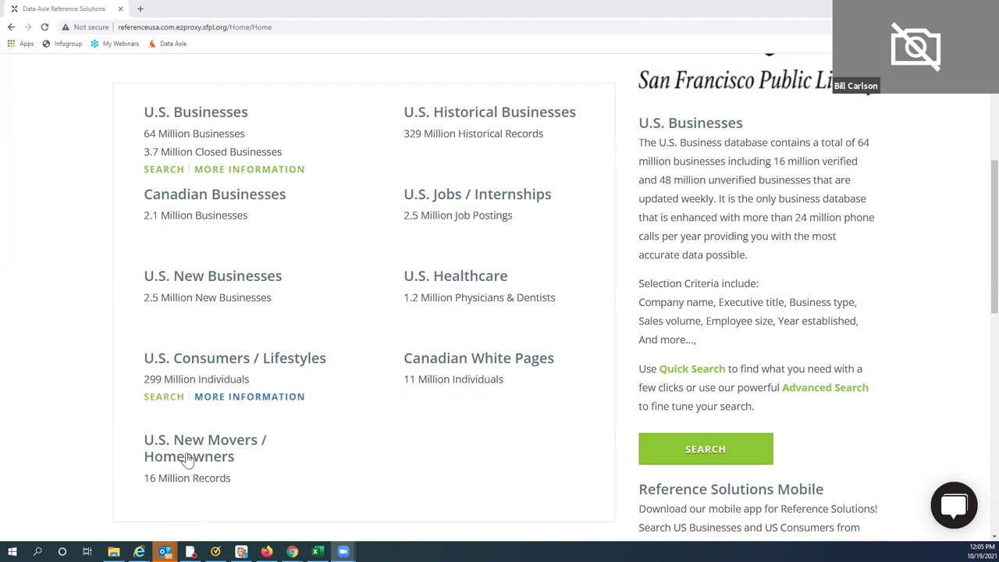
pyautogui.moveTo(185, 478)
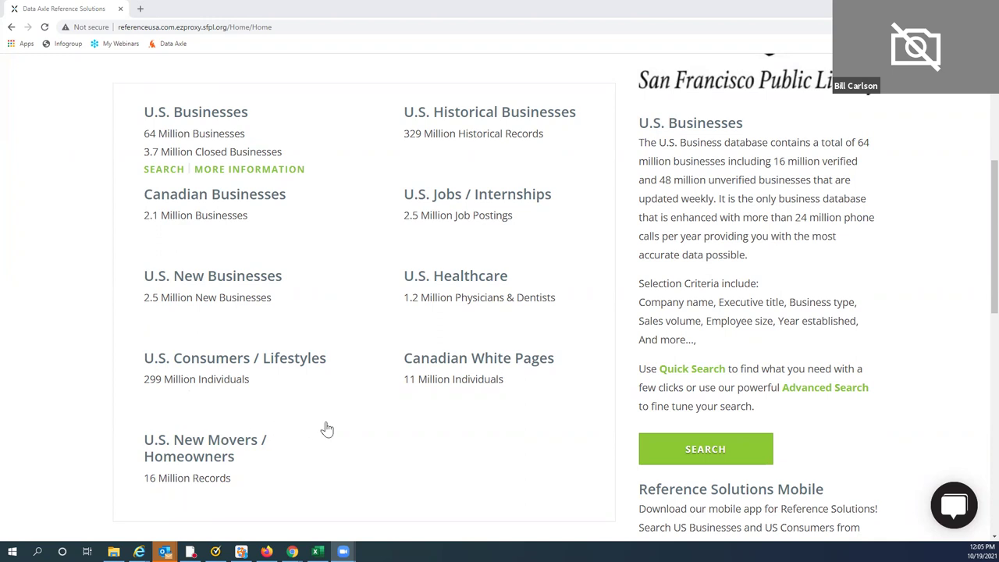
pyautogui.scroll(2, 379, 415)
pyautogui.scroll(2, 394, 408)
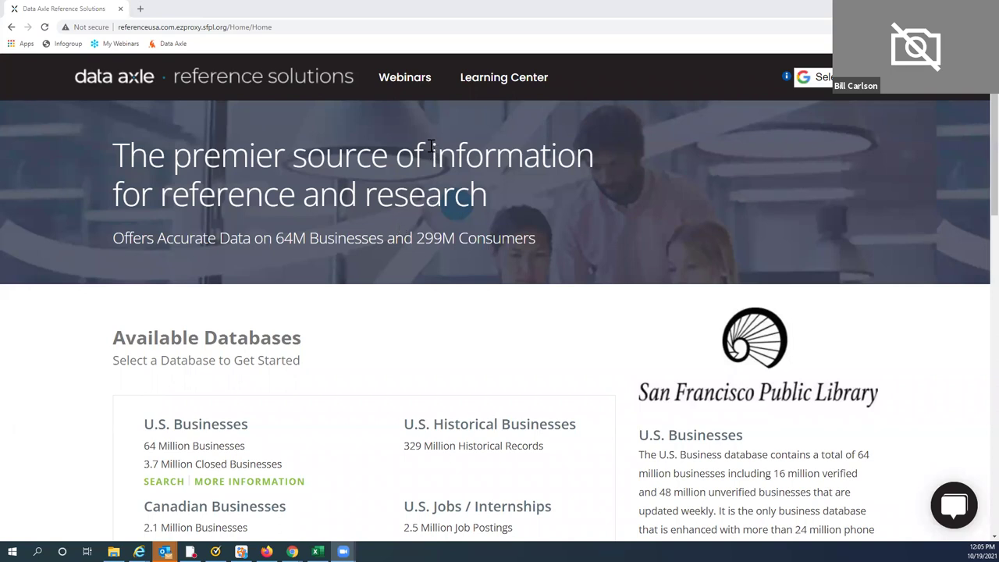
# Open the Learning Center's Marketing & Training Material page and review its bookmarks, flyers and database overviews.
pyautogui.click(488, 83)
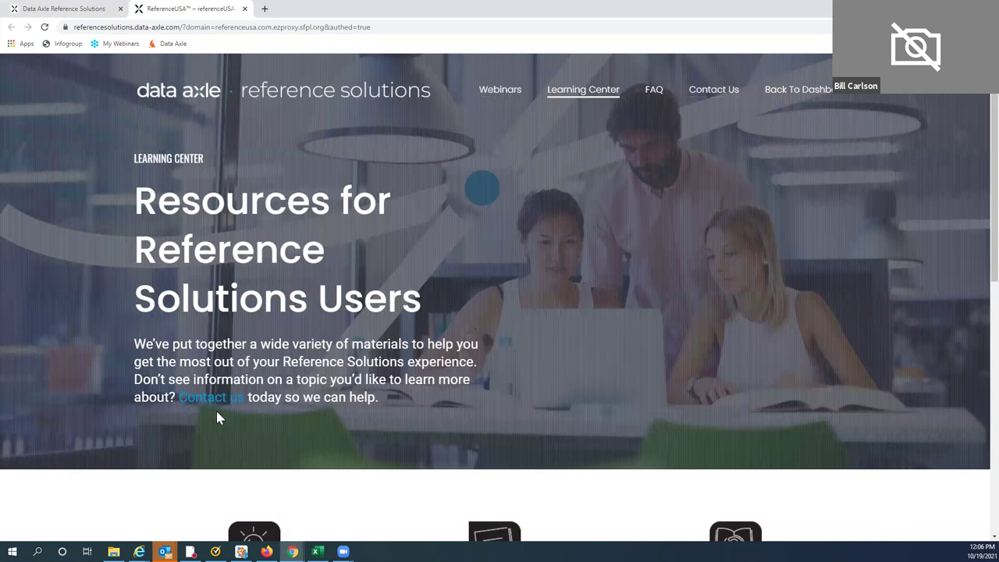
pyautogui.scroll(-3, 613, 343)
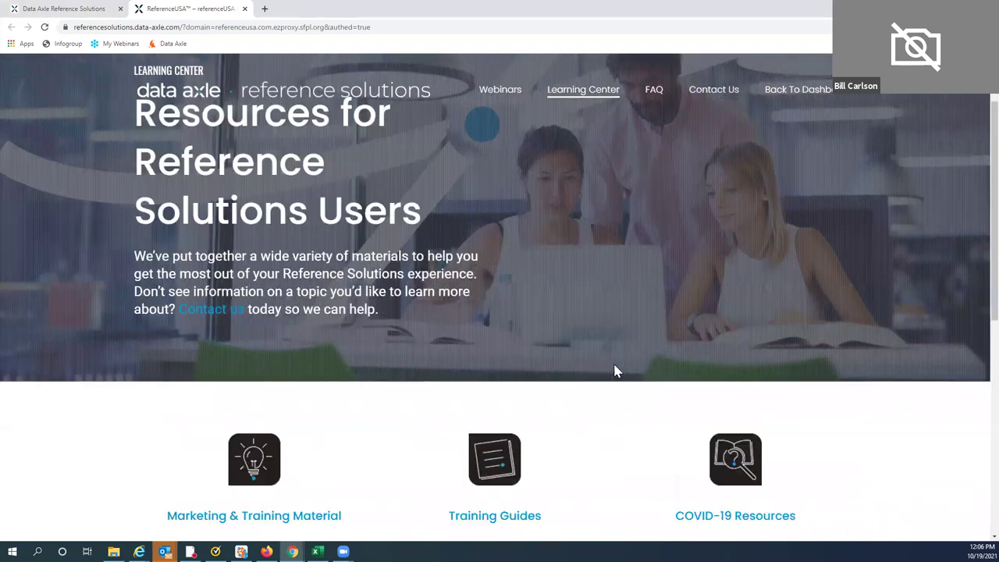
pyautogui.scroll(-2, 610, 313)
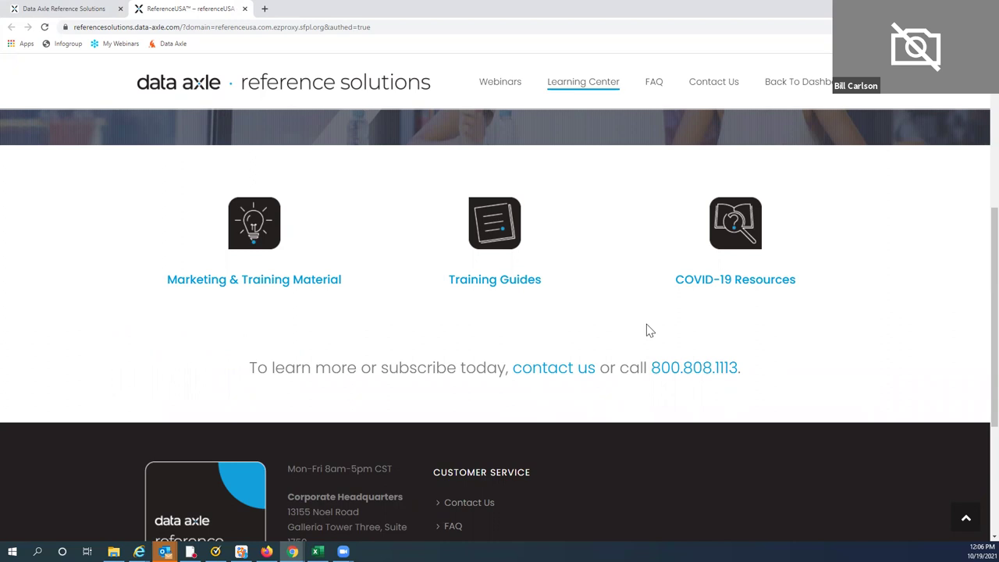
pyautogui.click(244, 282)
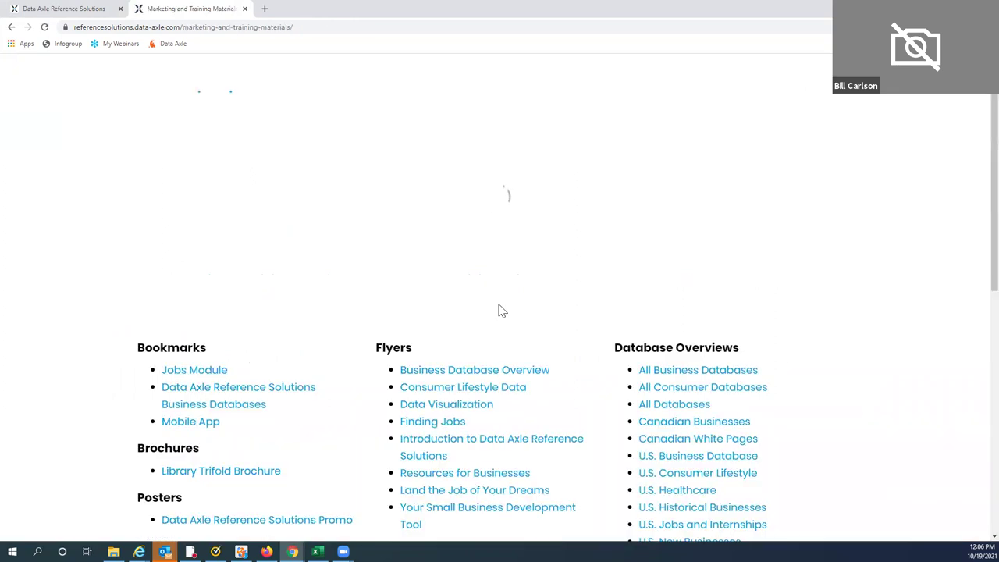
pyautogui.scroll(-2, 800, 303)
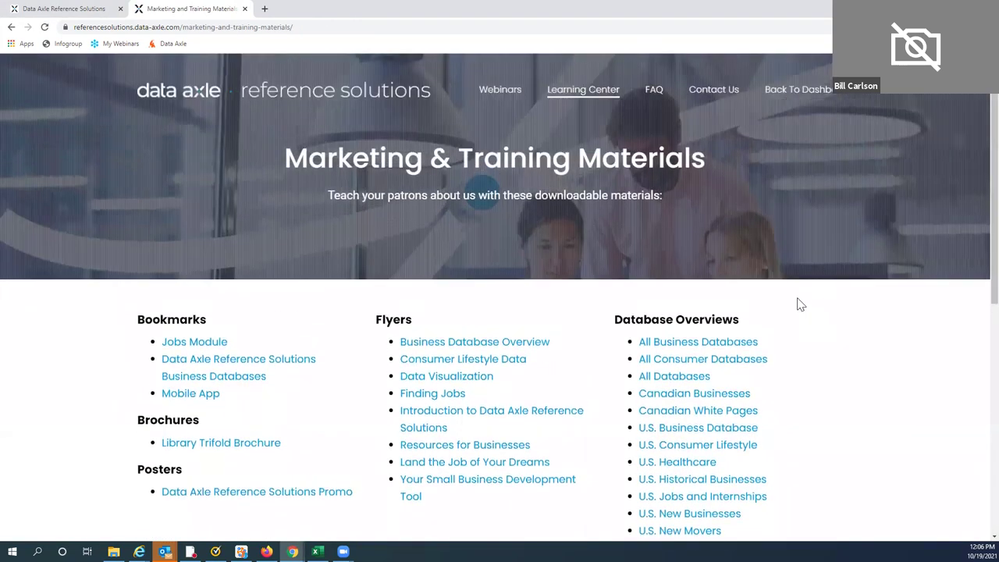
pyautogui.scroll(-2, 800, 303)
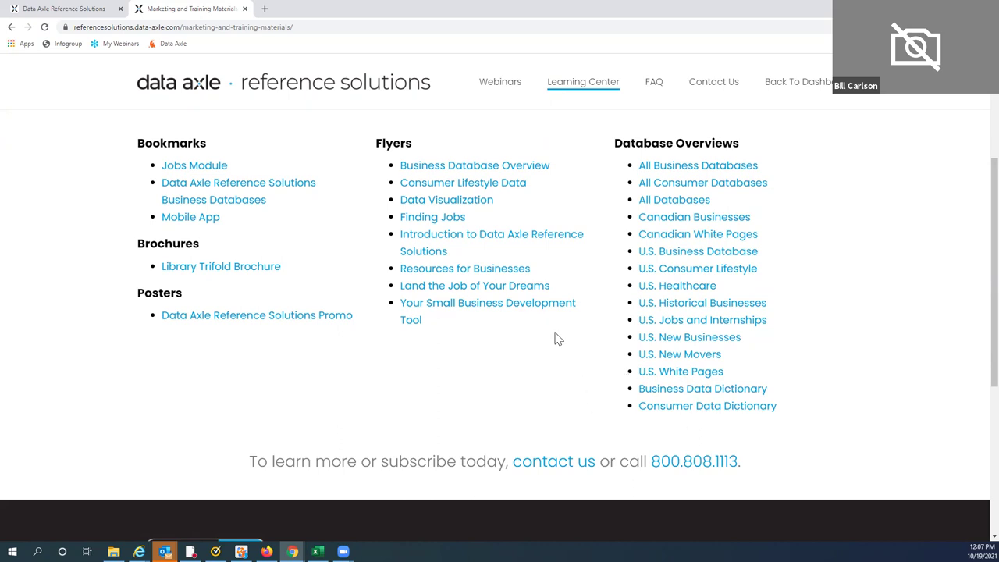
pyautogui.scroll(3, 536, 328)
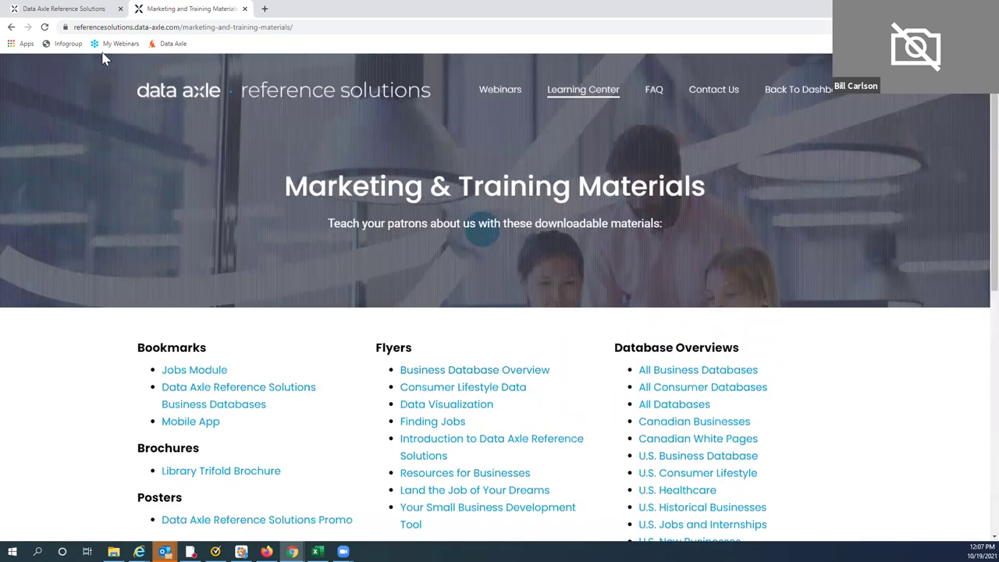
# Return to the database dashboard and review the Reference Solutions Mobile and Personal Accounts sections.
pyautogui.click(11, 27)
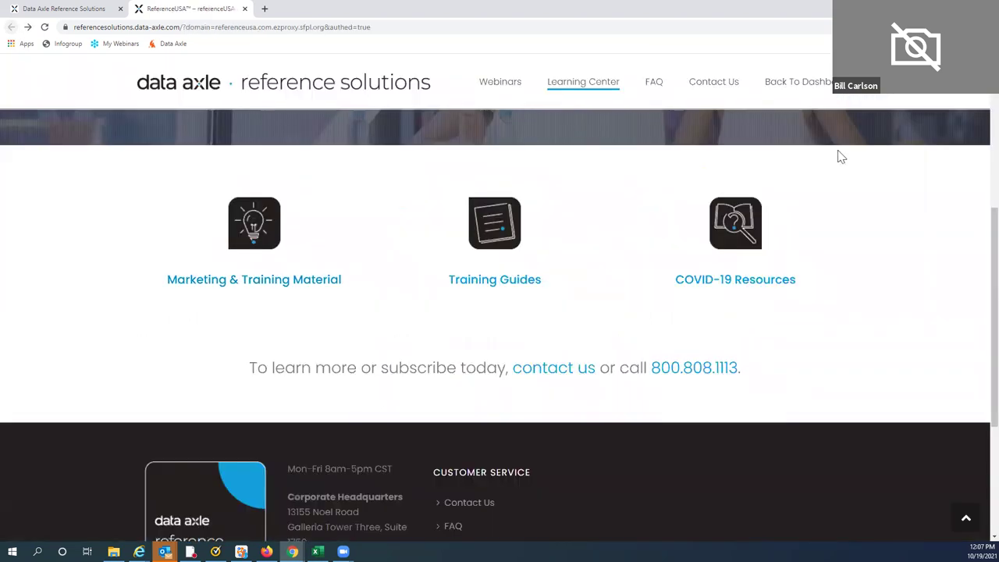
pyautogui.click(804, 82)
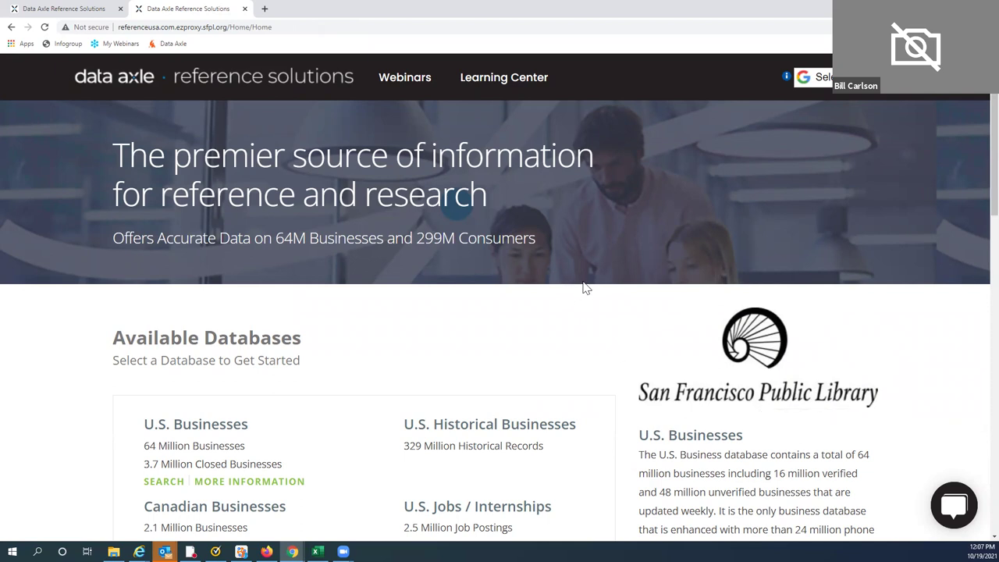
pyautogui.scroll(-4, 591, 284)
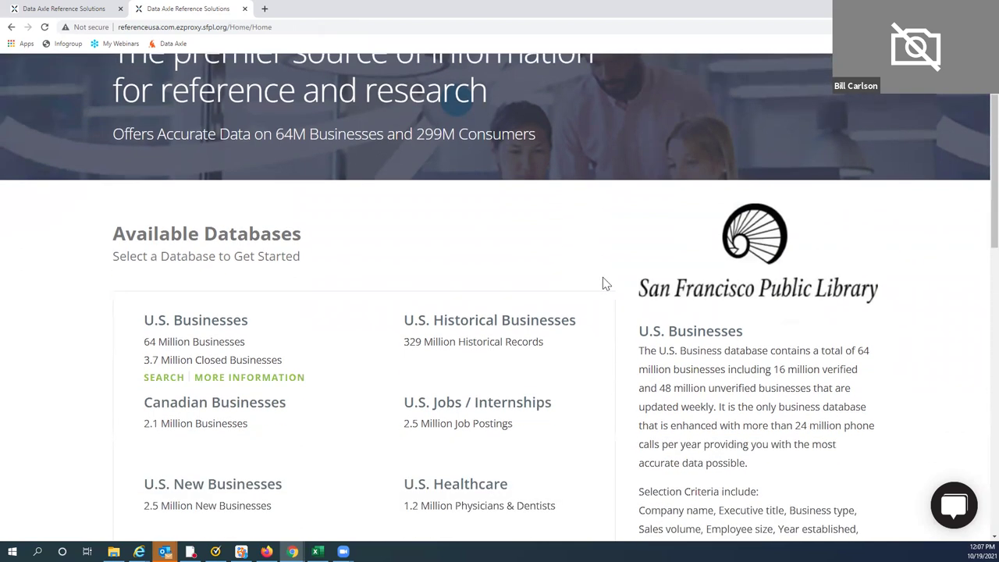
pyautogui.scroll(-2, 609, 284)
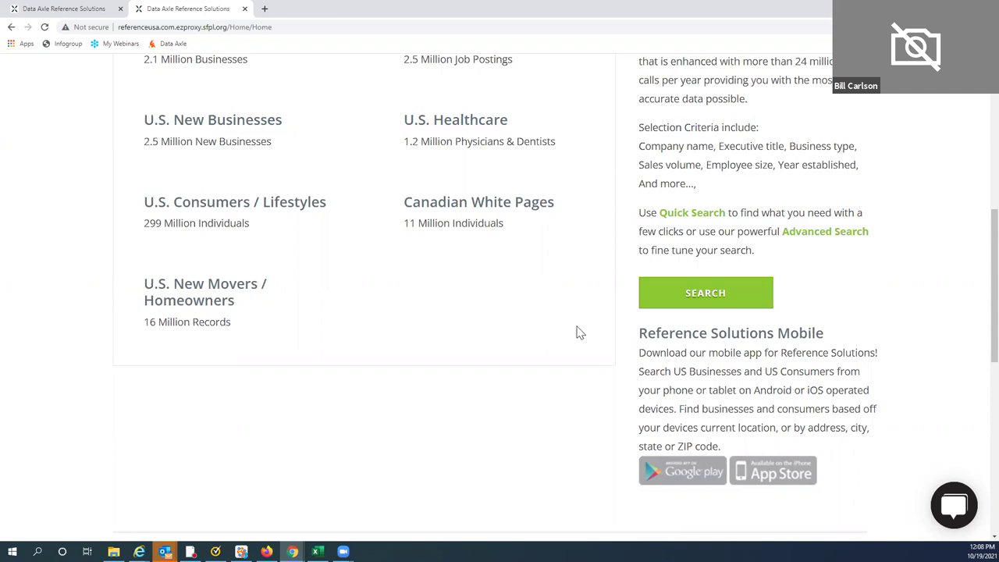
pyautogui.scroll(-2, 577, 331)
pyautogui.scroll(-1, 578, 331)
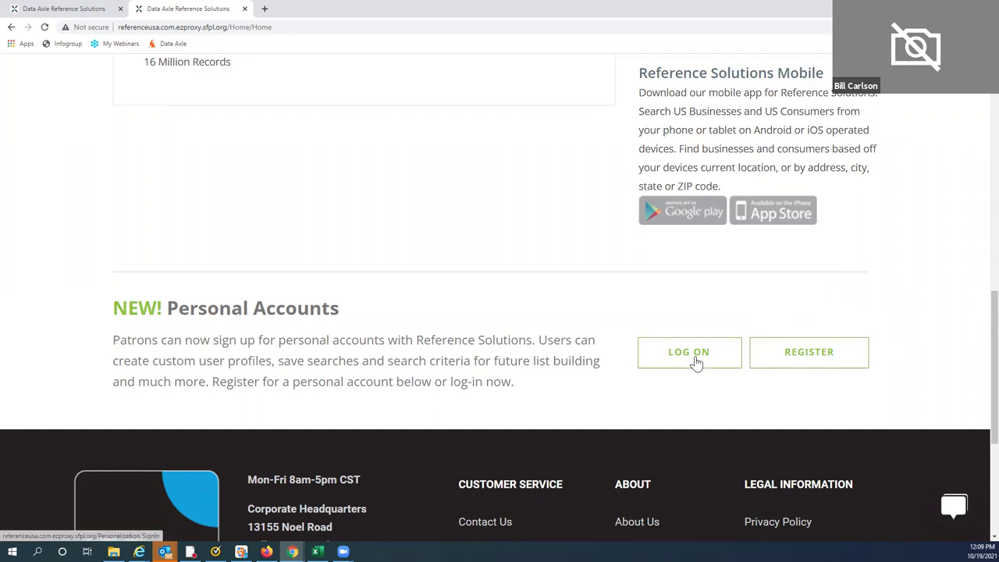
pyautogui.scroll(6, 390, 227)
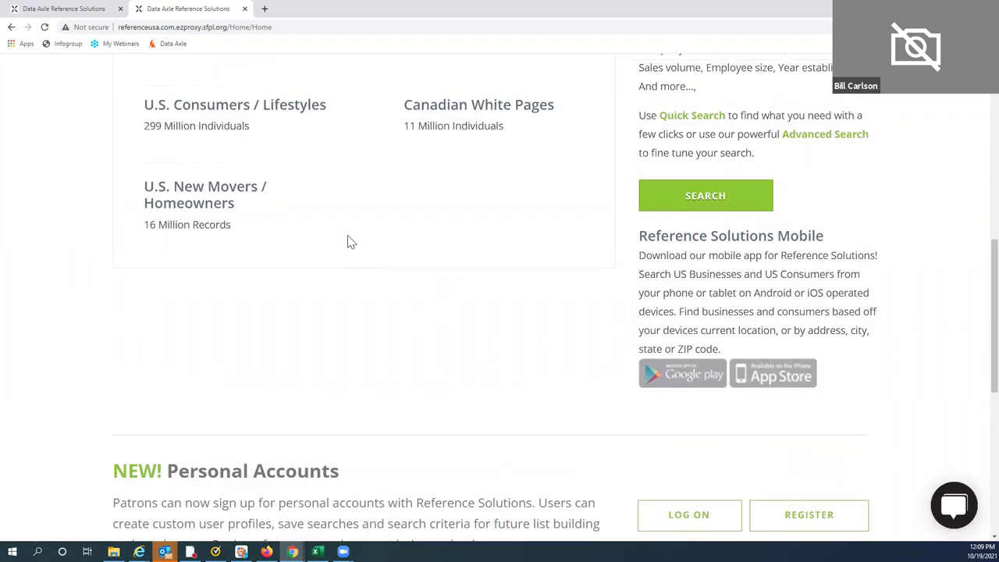
pyautogui.scroll(-1, 353, 234)
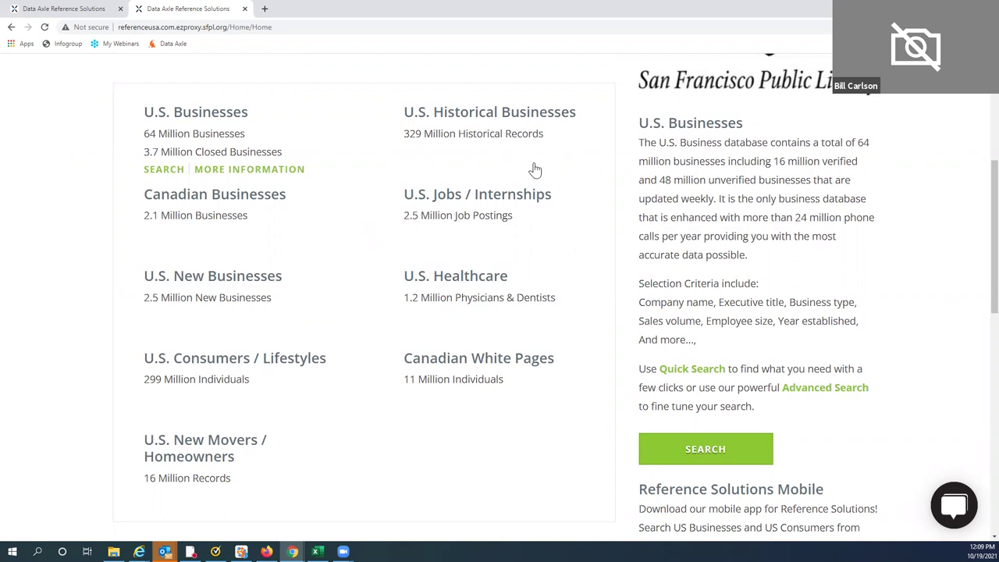
# Show the detailed descriptions of the U.S. Historical Businesses database and the U.S. Healthcare database.
pyautogui.moveTo(562, 245)
pyautogui.moveTo(331, 452)
pyautogui.moveTo(334, 430)
pyautogui.moveTo(471, 170)
pyautogui.moveTo(458, 133)
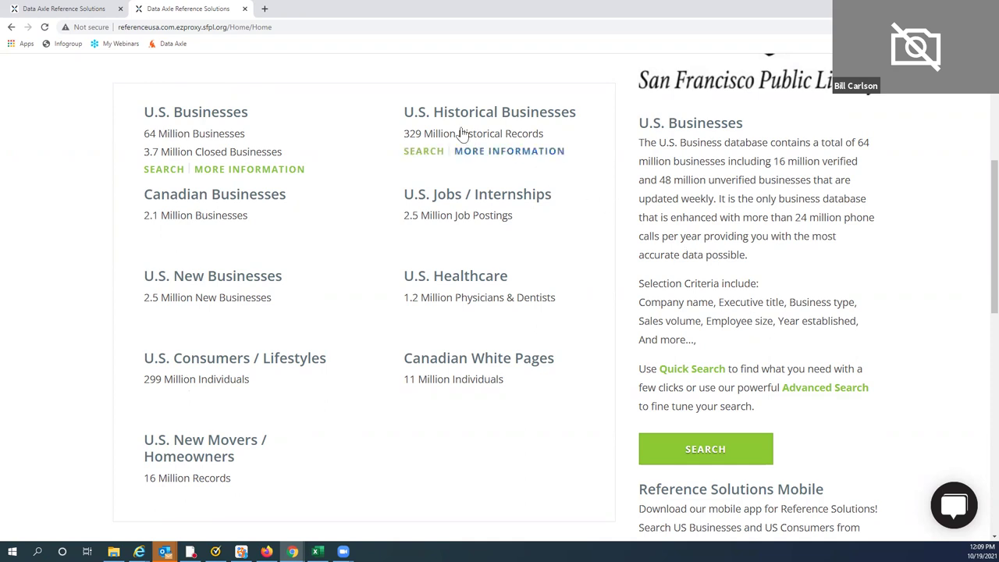
pyautogui.click(513, 153)
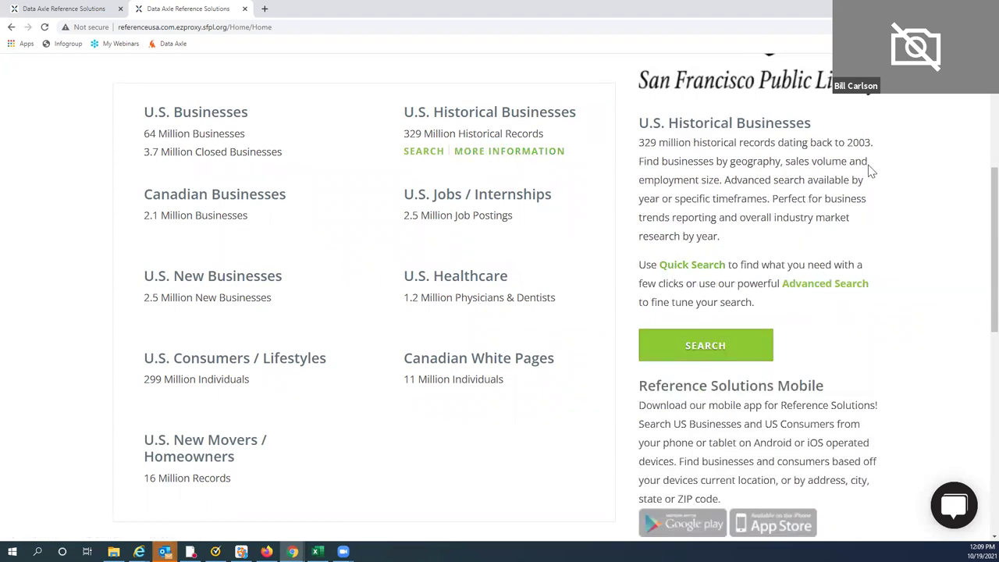
pyautogui.moveTo(437, 333)
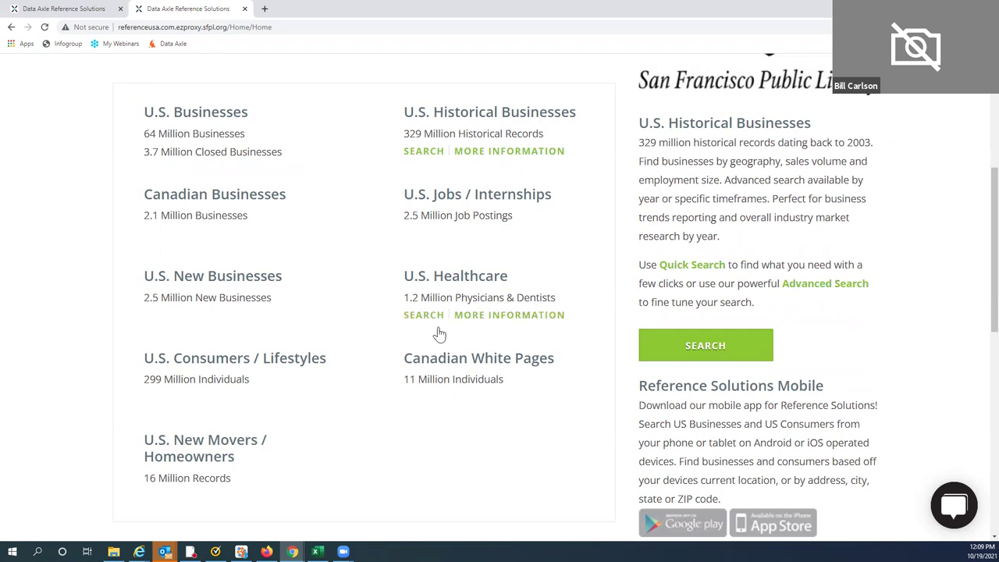
pyautogui.click(498, 316)
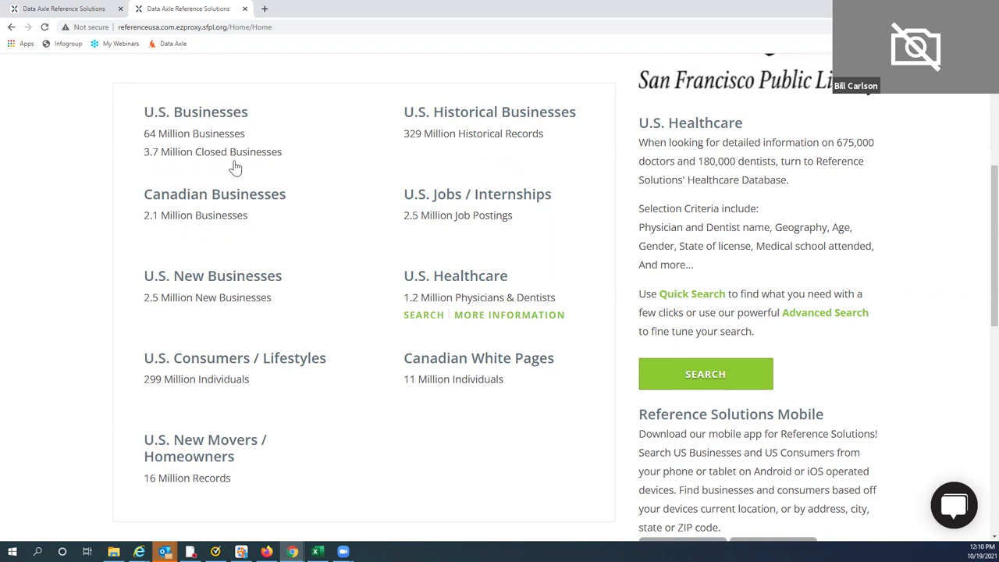
# Examine the remaining entries in the database list, from the business and jobs databases to U.S. New Movers / Homeowners.
pyautogui.moveTo(244, 156)
pyautogui.moveTo(464, 117)
pyautogui.moveTo(493, 238)
pyautogui.moveTo(328, 287)
pyautogui.moveTo(195, 124)
pyautogui.moveTo(216, 286)
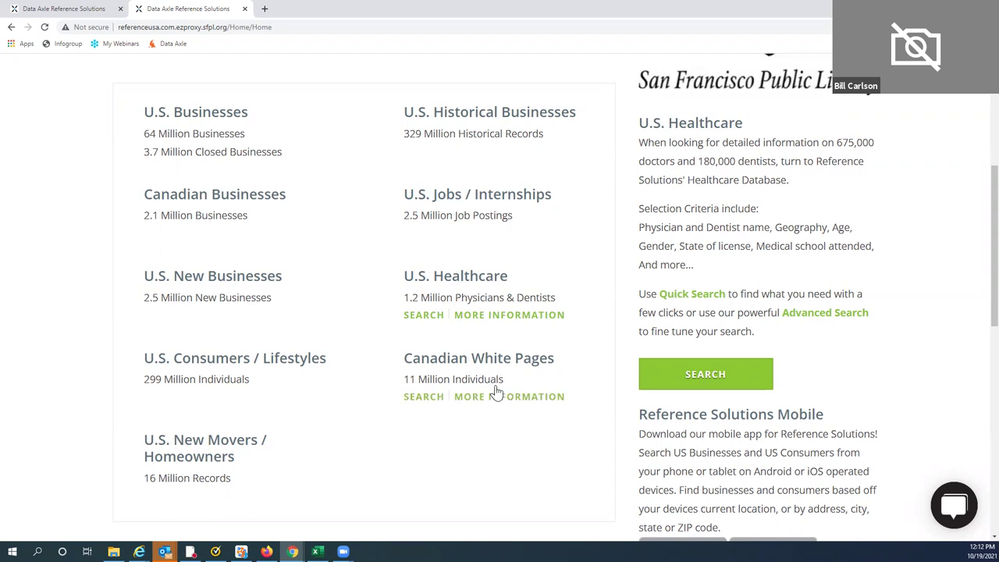
pyautogui.scroll(-1, 364, 403)
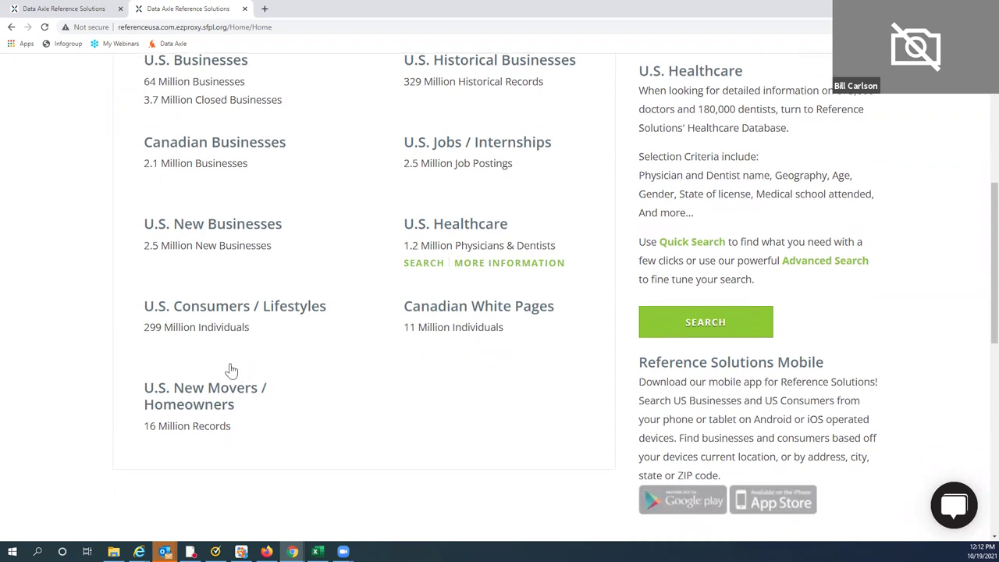
pyautogui.moveTo(245, 410)
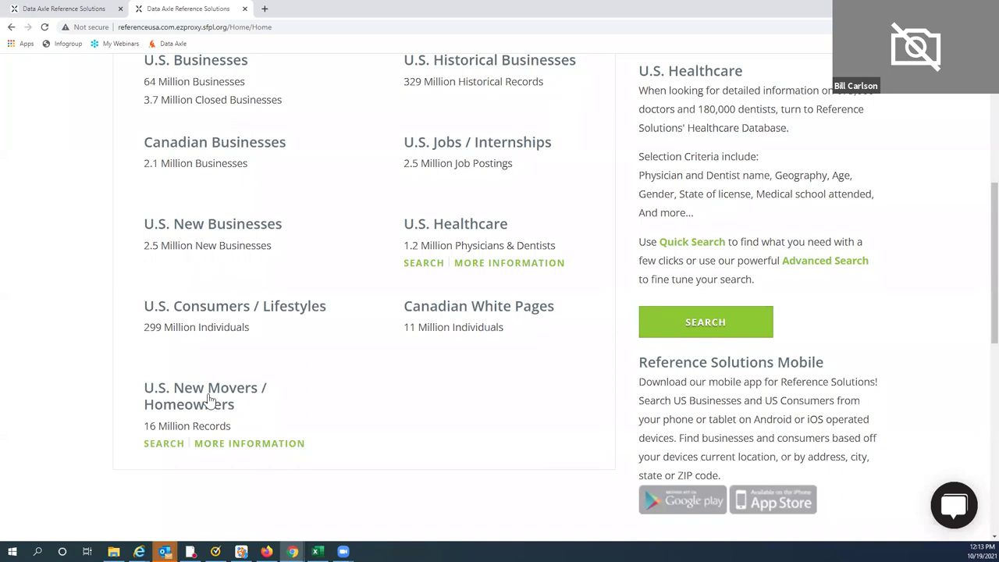
# Open the search form of the U.S. Businesses database.
pyautogui.scroll(3, 281, 400)
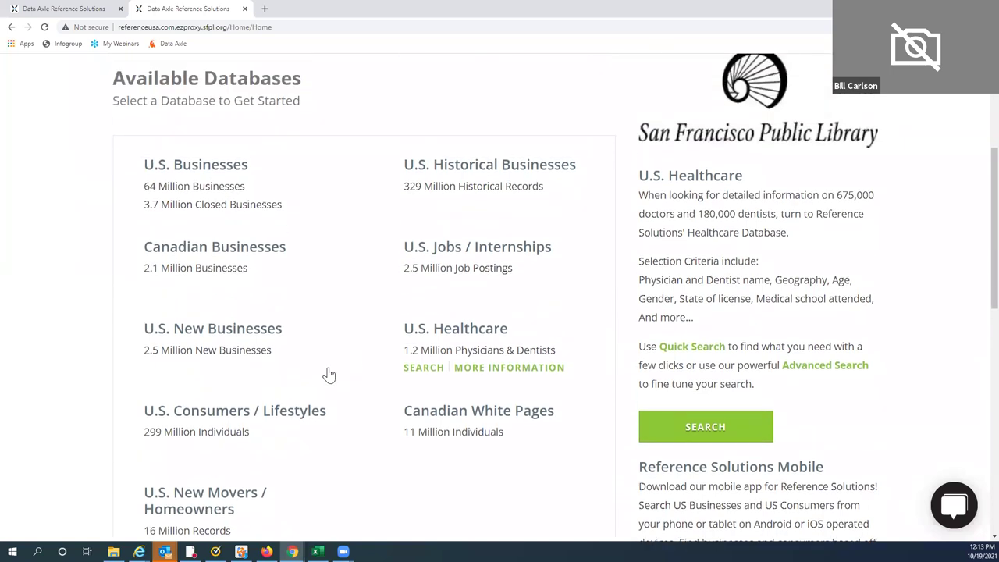
pyautogui.moveTo(204, 238)
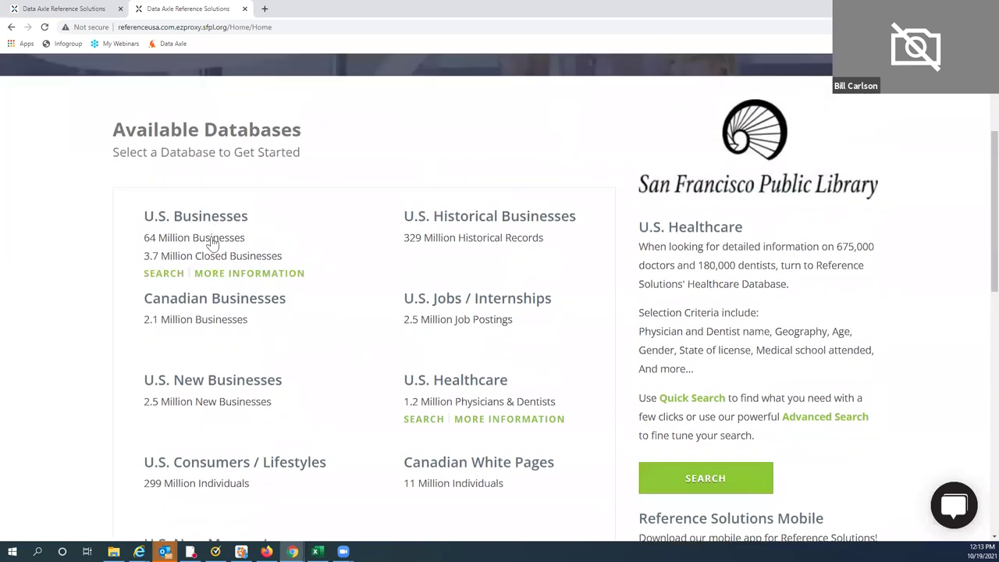
pyautogui.click(168, 267)
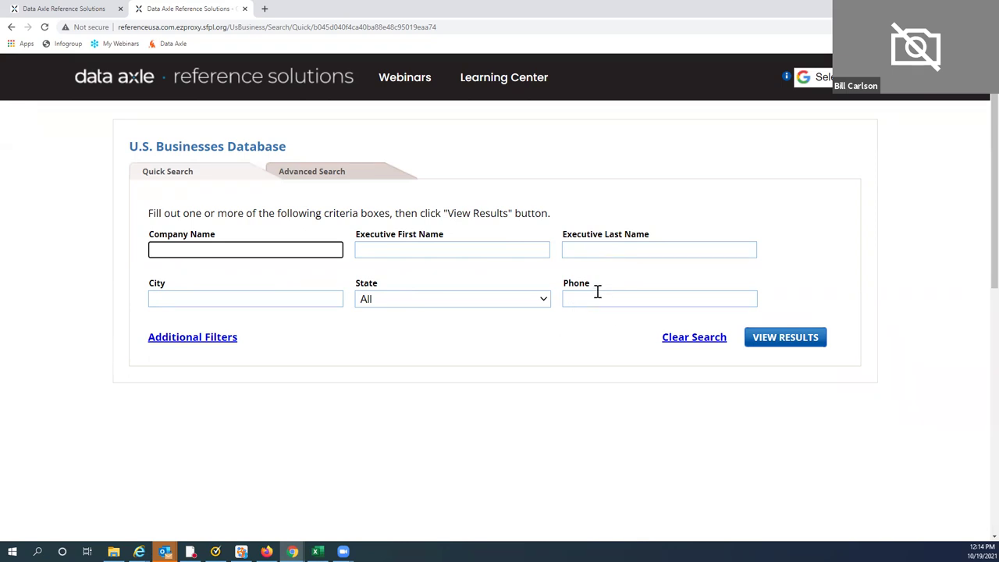
# Set the city criterion of the quick search to San Francisco using the suggested match.
pyautogui.click(156, 299)
pyautogui.write('Dan')
pyautogui.press('BackSpace')
pyautogui.press('BackSpace')
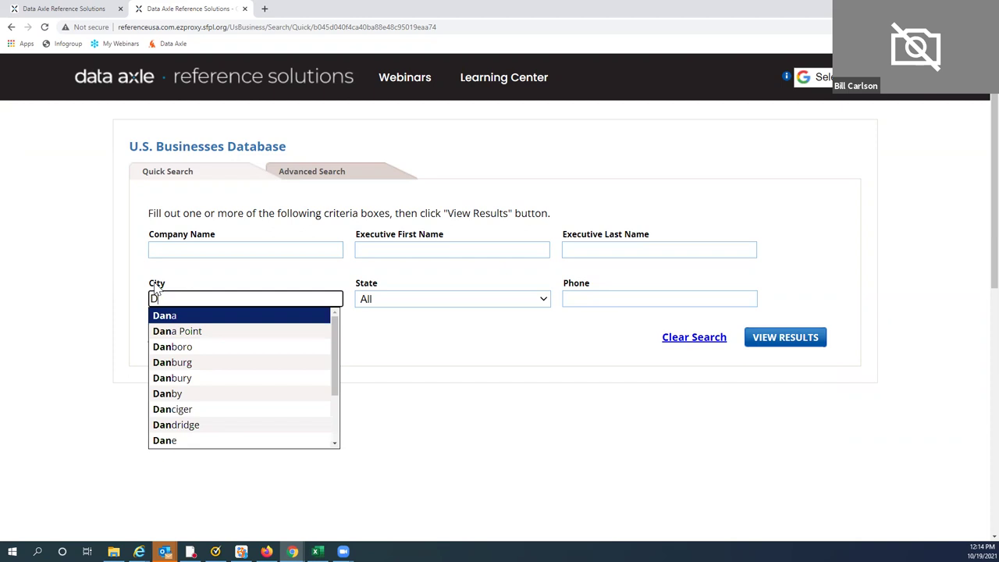
pyautogui.press('BackSpace')
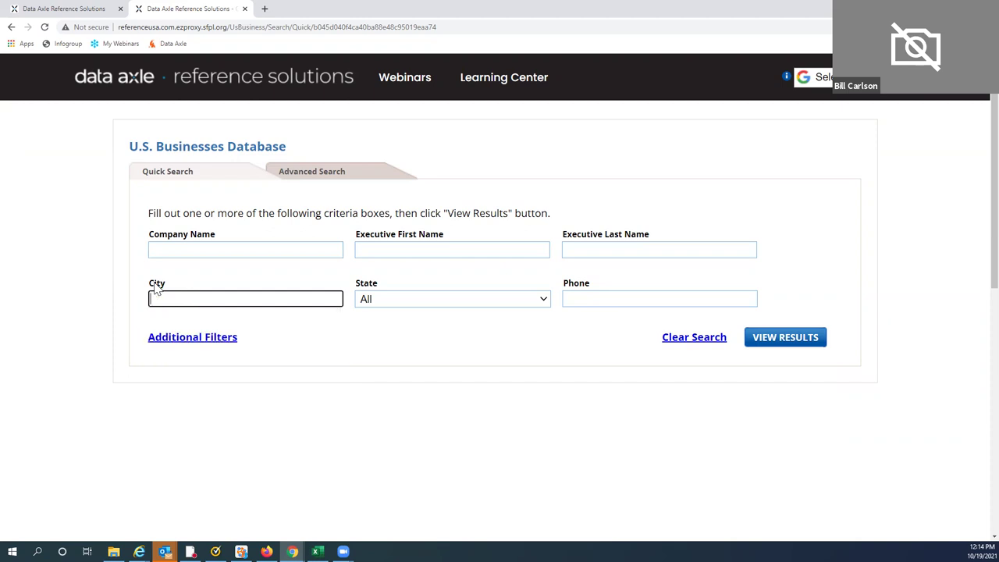
pyautogui.write('San F')
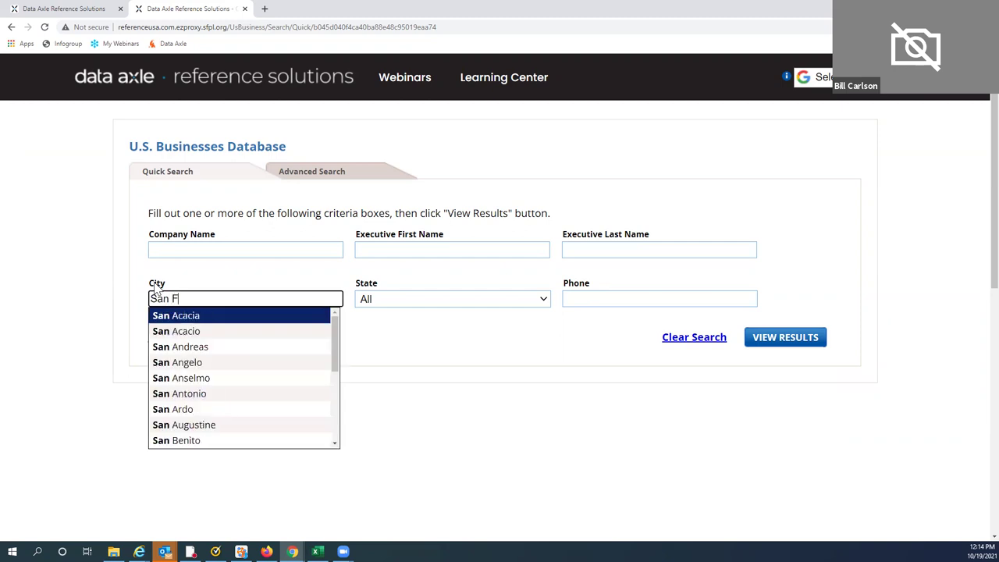
pyautogui.write('ranc')
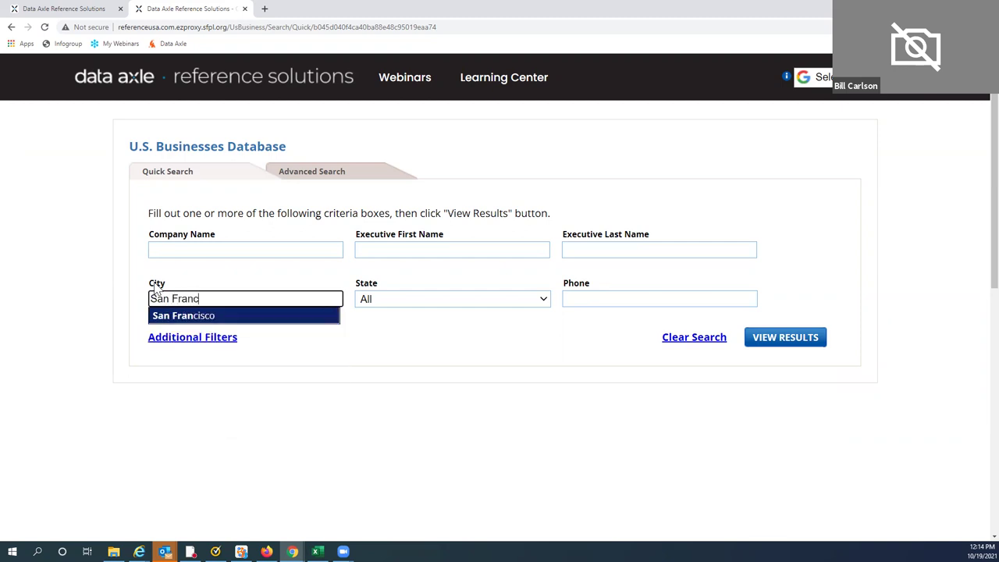
pyautogui.write('isc')
pyautogui.click(164, 317)
# Set the state criterion of the quick search to California.
pyautogui.click(466, 303)
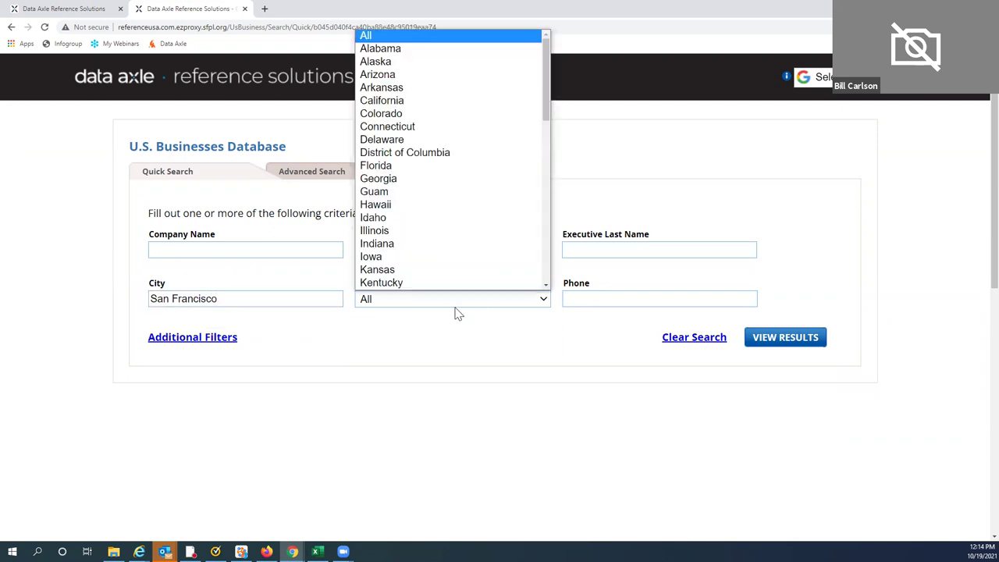
pyautogui.scroll(-1, 445, 195)
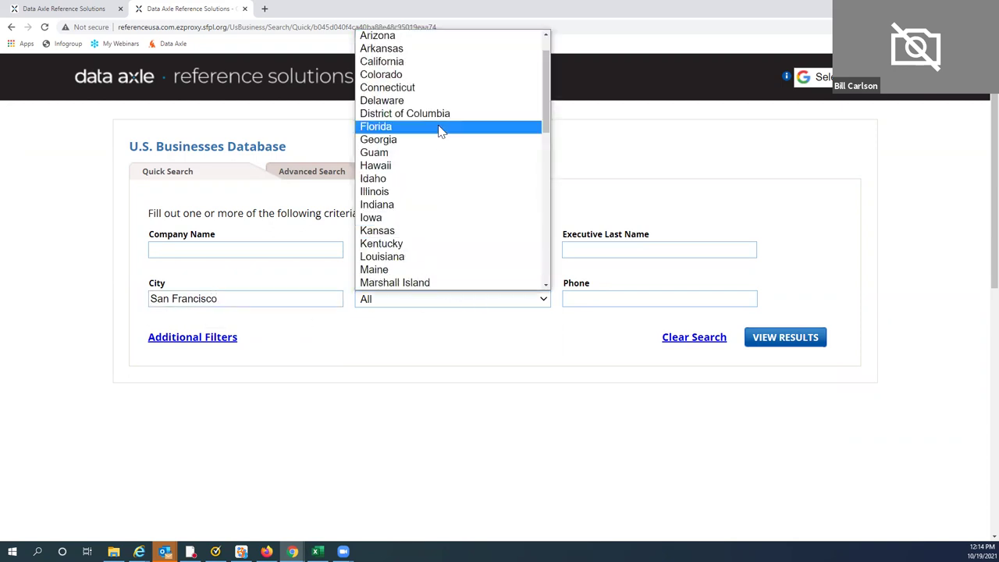
pyautogui.click(424, 63)
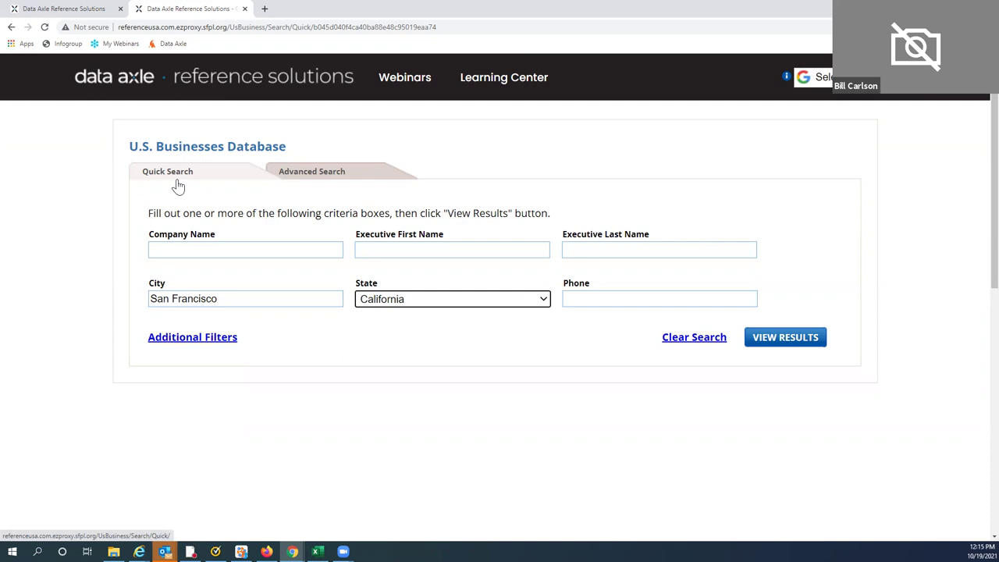
# Run the search for San Francisco, California businesses and open the charts for its results.
pyautogui.click(769, 341)
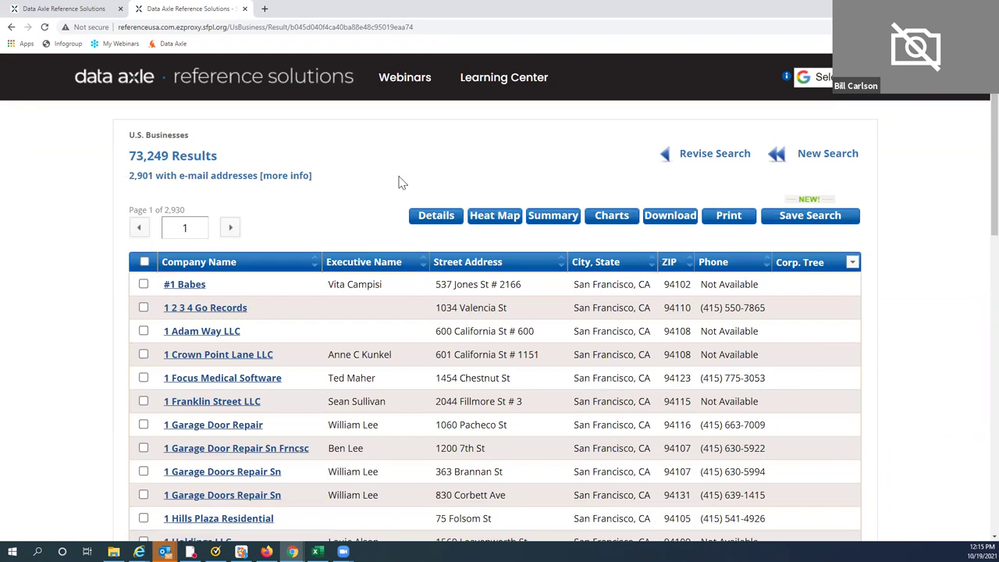
pyautogui.click(610, 222)
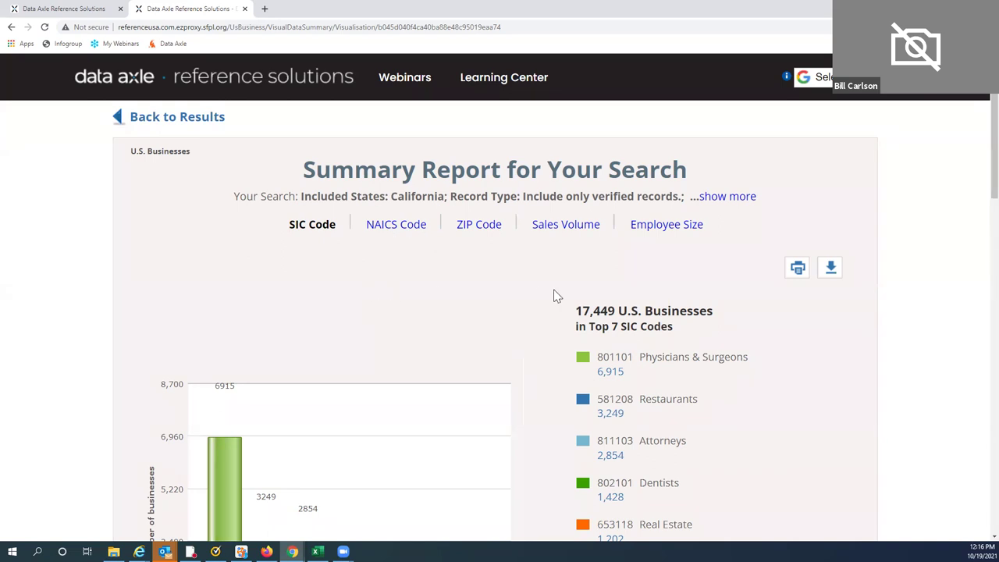
# Open the Beauty Salons records from the full report by primary SIC.
pyautogui.scroll(-1, 557, 296)
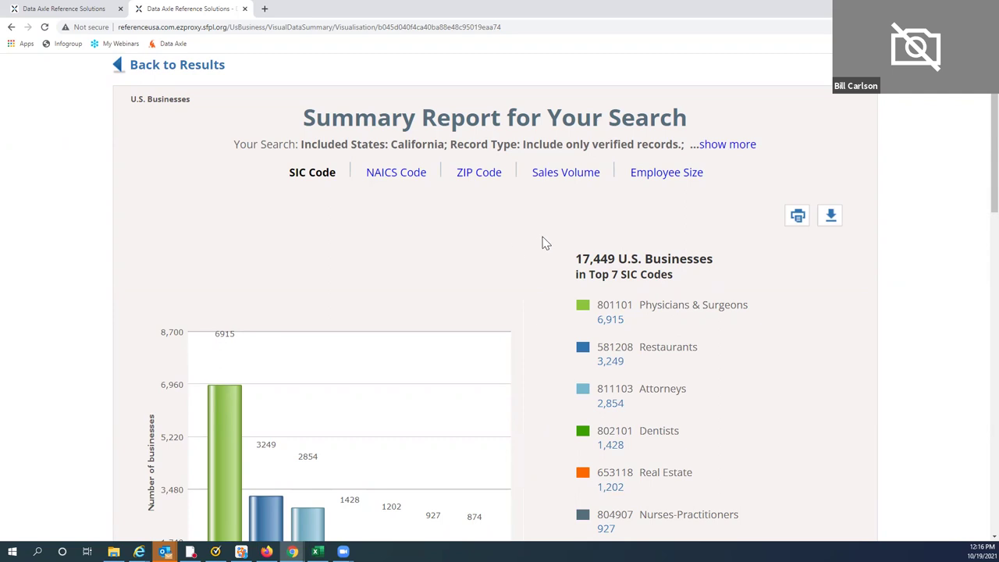
pyautogui.scroll(-2, 546, 242)
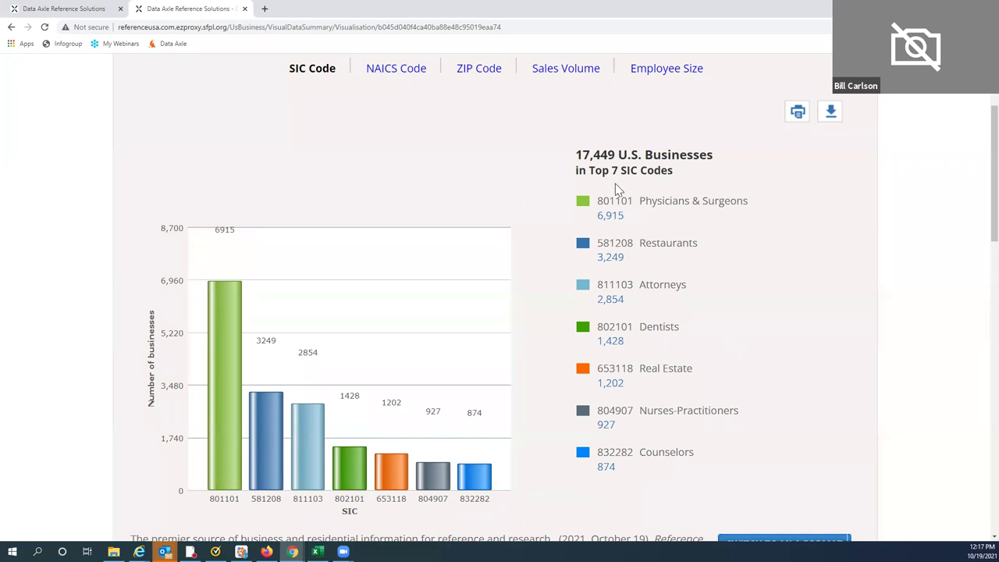
pyautogui.scroll(-3, 881, 290)
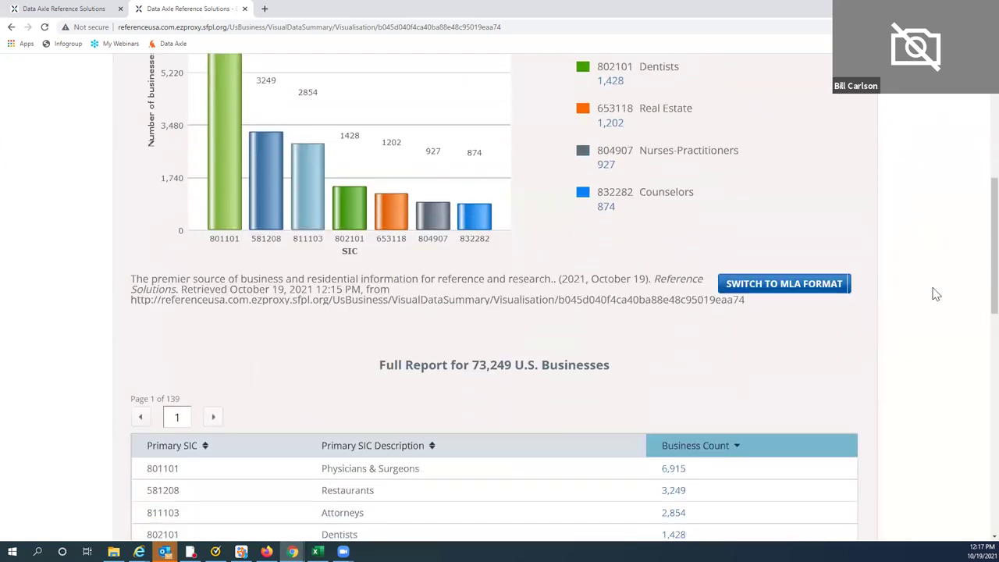
pyautogui.scroll(-3, 937, 294)
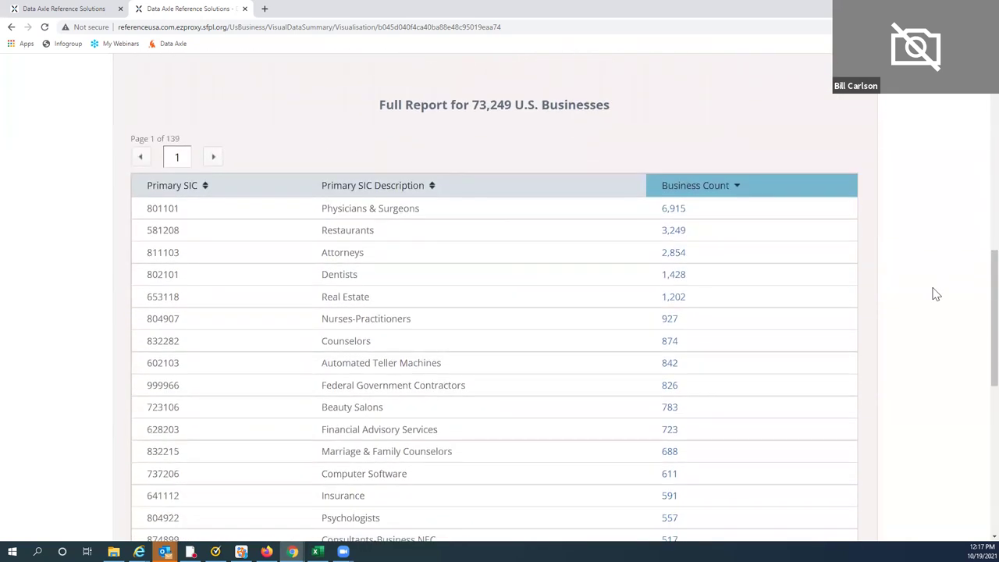
pyautogui.scroll(-1, 702, 292)
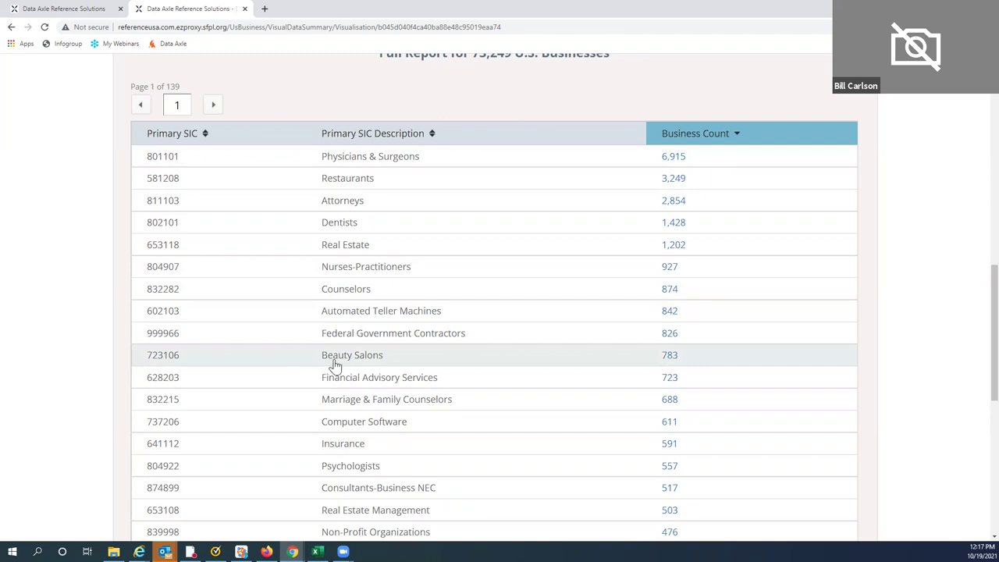
pyautogui.click(670, 358)
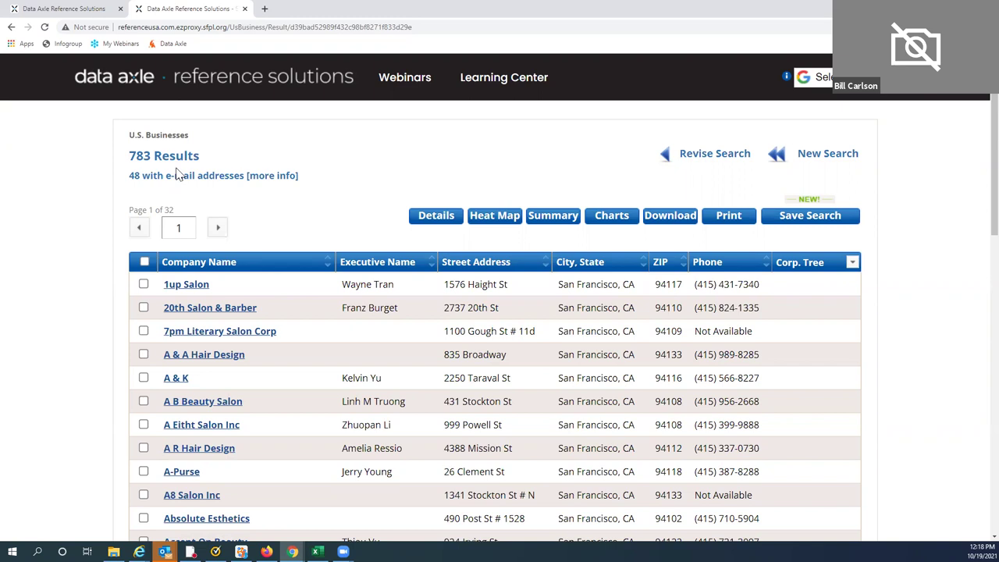
# Return to the summary report and examine the breakdown of businesses by employee size.
pyautogui.click(11, 27)
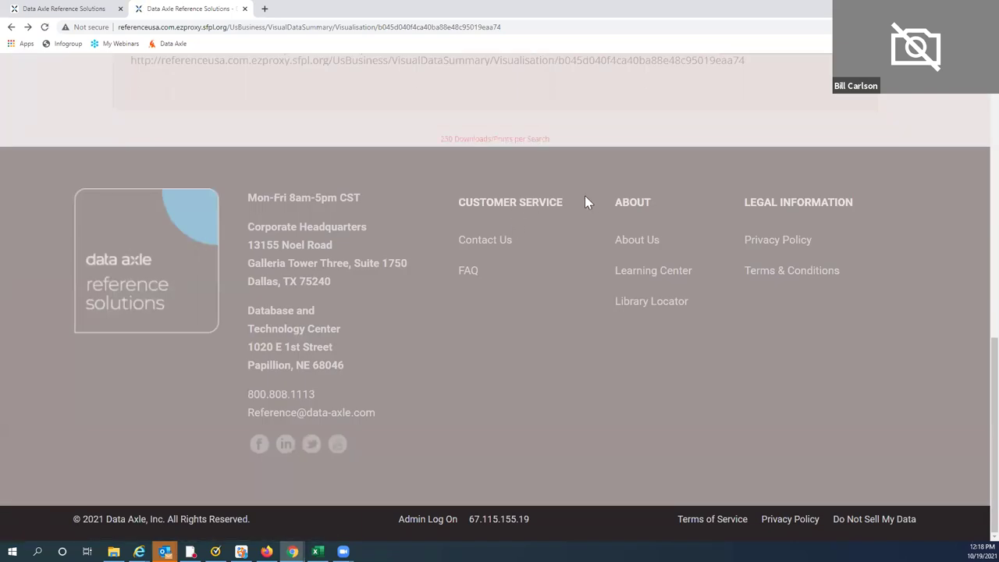
pyautogui.scroll(2, 611, 193)
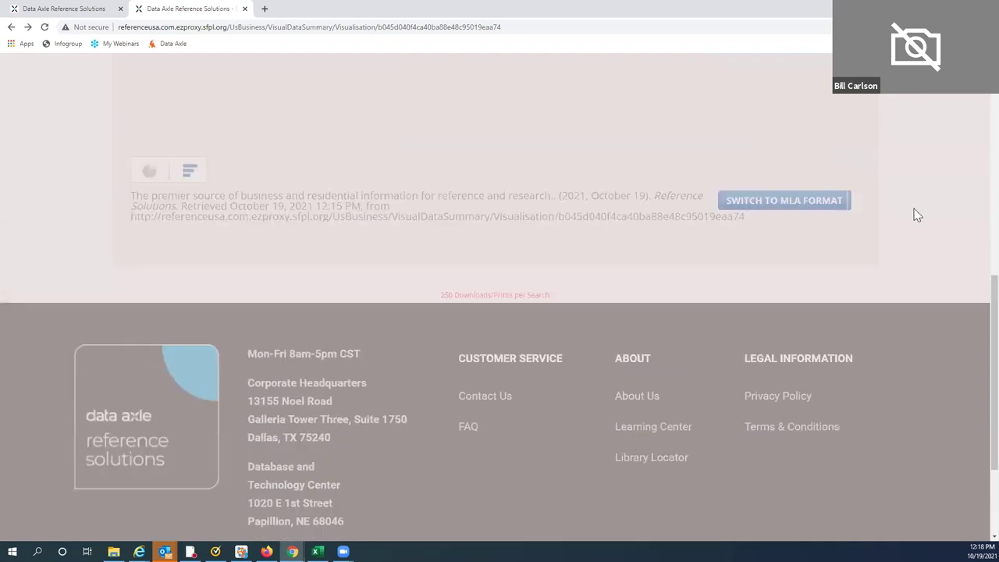
pyautogui.scroll(4, 921, 206)
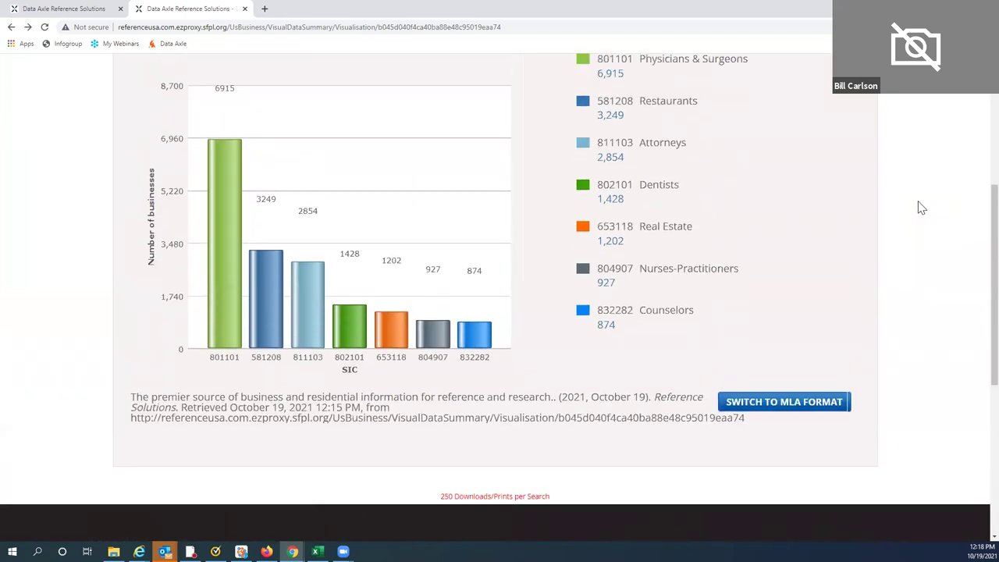
pyautogui.scroll(1, 850, 171)
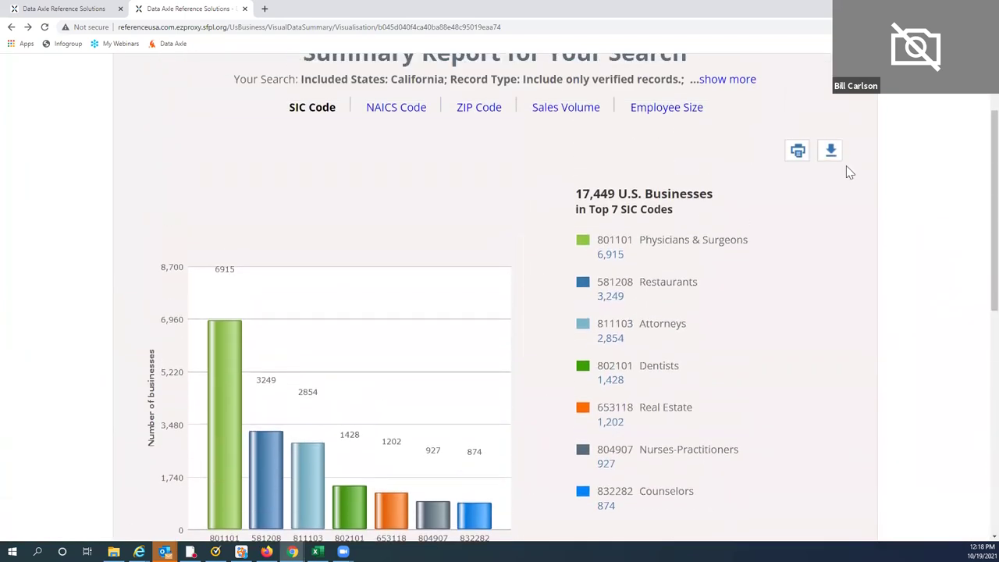
pyautogui.click(483, 117)
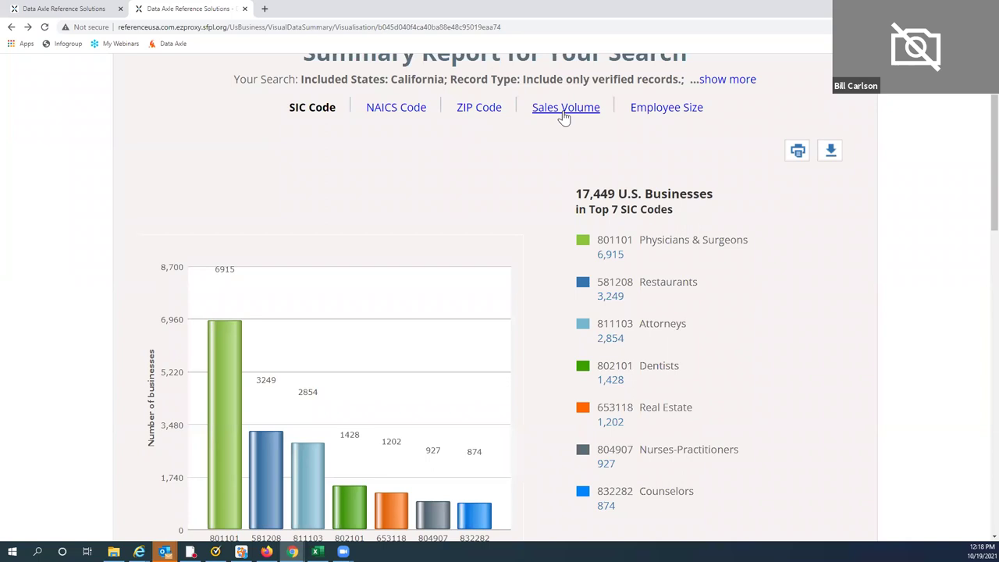
pyautogui.click(652, 111)
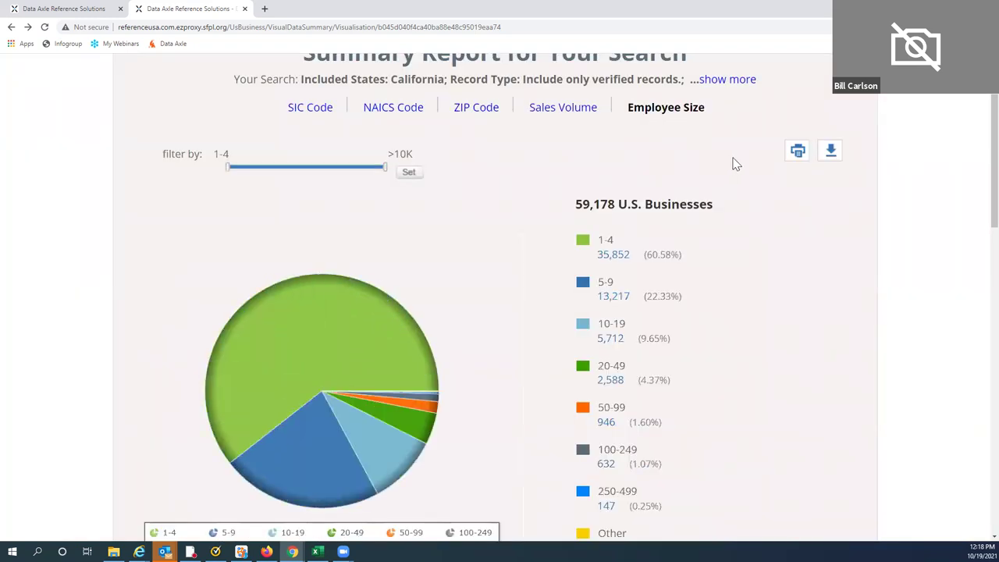
pyautogui.scroll(-1, 734, 164)
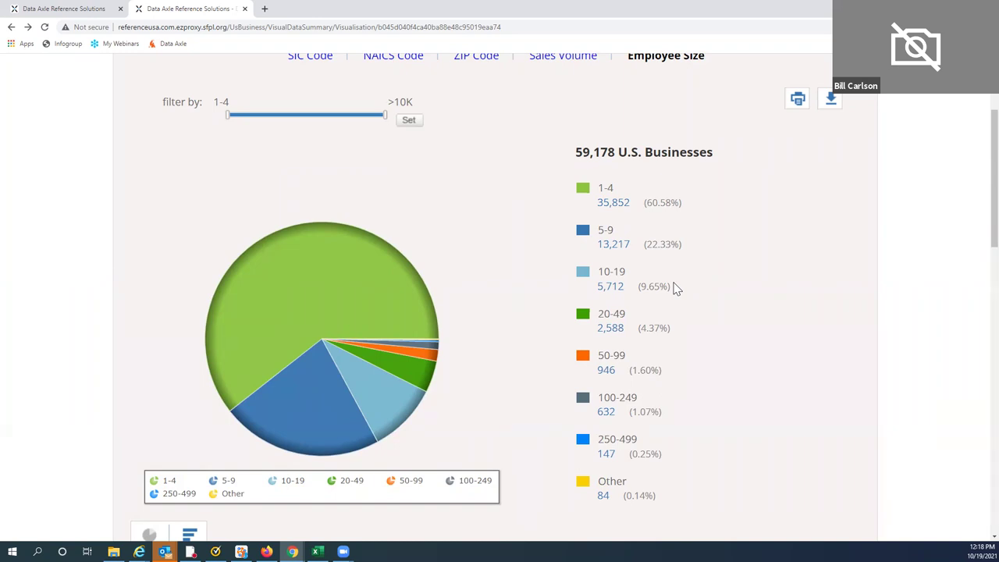
pyautogui.scroll(1, 773, 148)
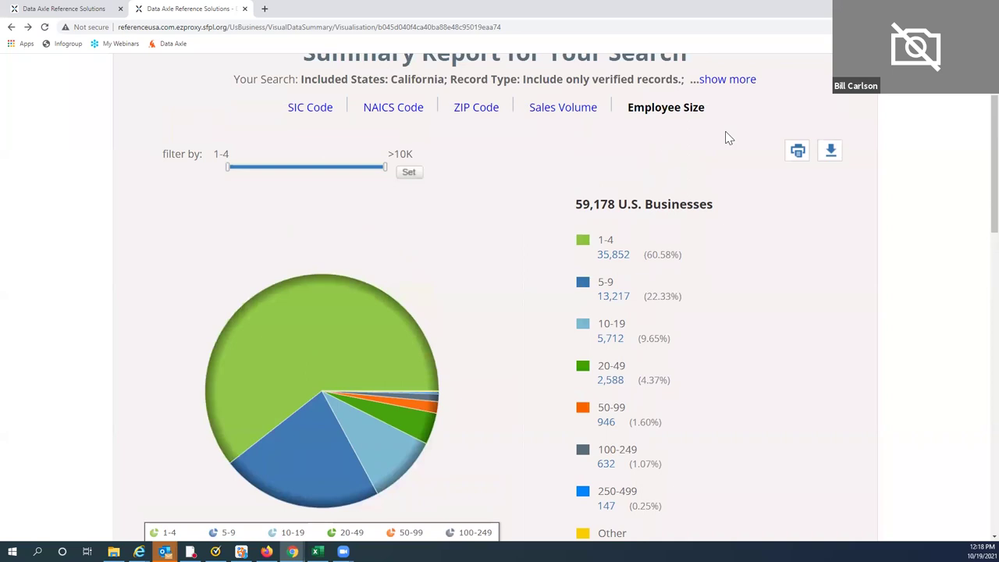
# Return from the summary report to the search criteria and switch to the advanced search.
pyautogui.scroll(2, 252, 127)
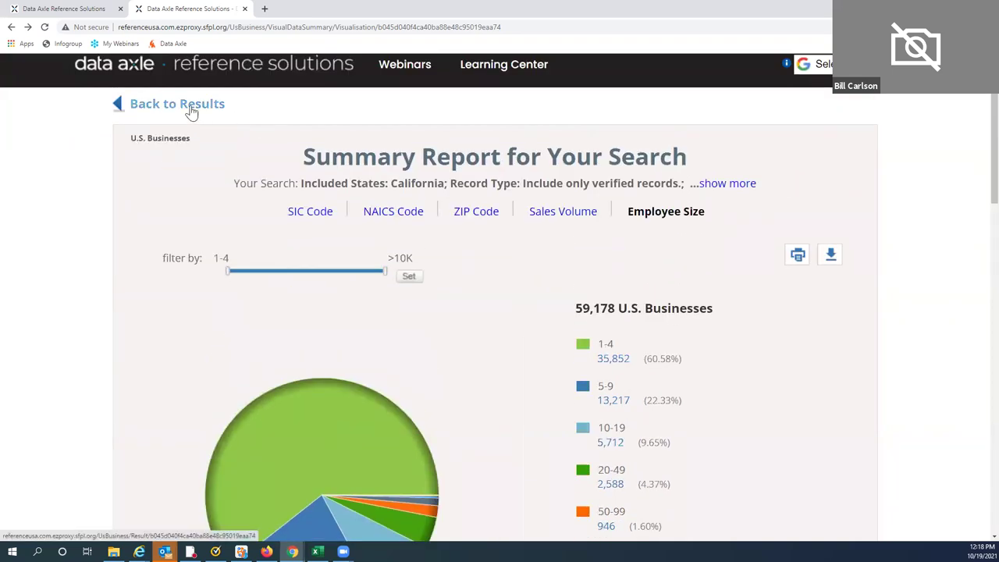
pyautogui.click(192, 113)
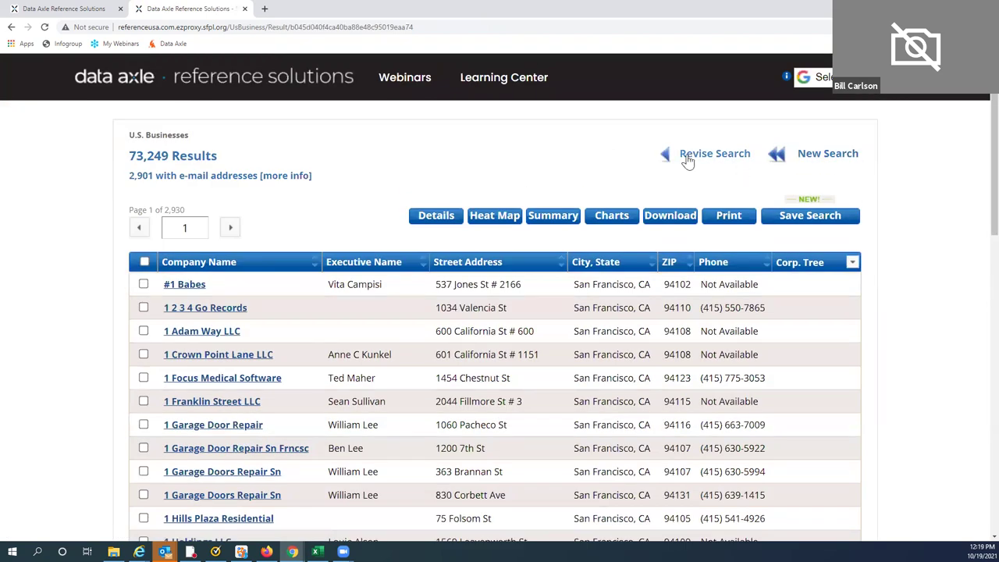
pyautogui.click(688, 161)
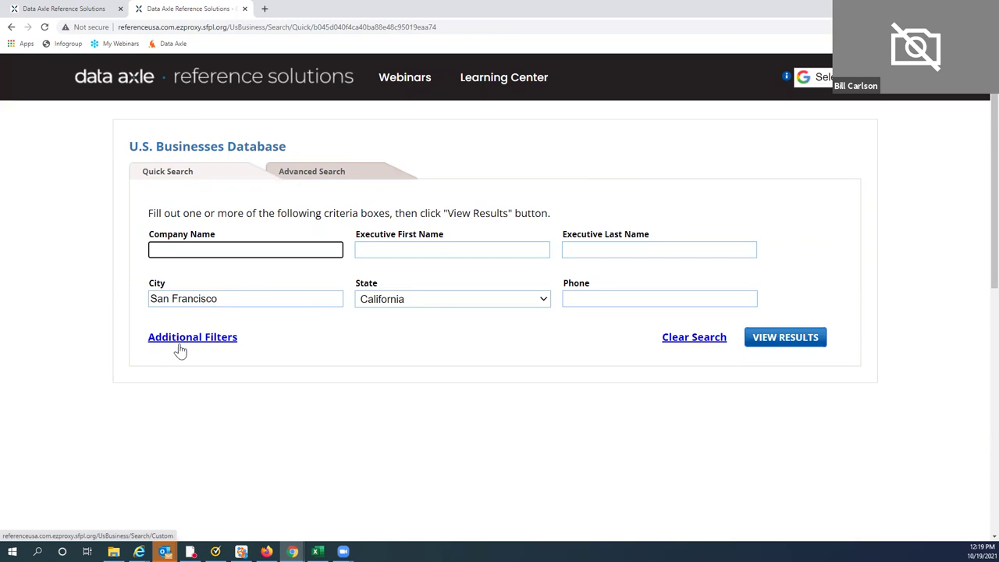
pyautogui.click(312, 174)
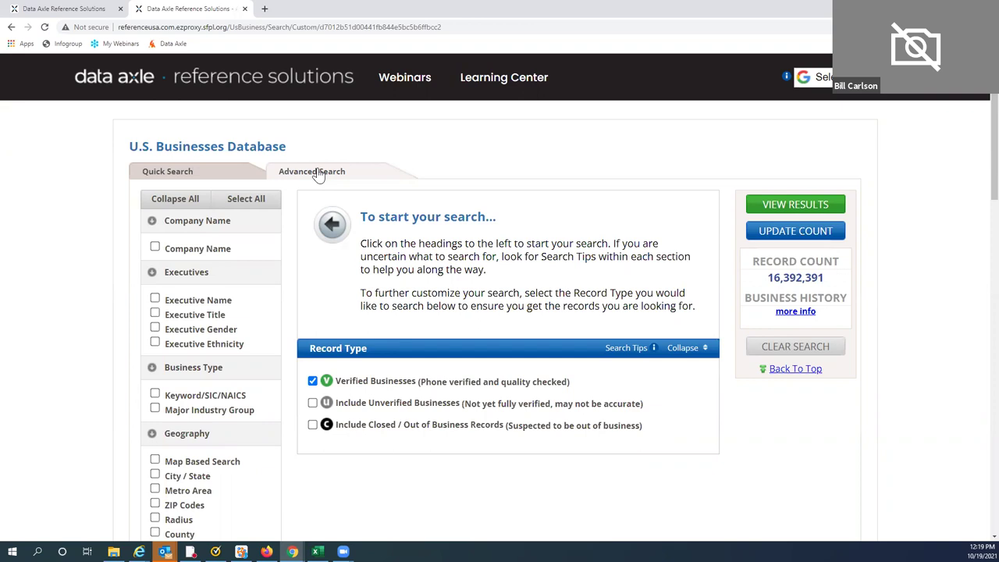
# Add a Company Name criterion listing IBM and Delta, and remove the criterion again.
pyautogui.scroll(-2, 288, 189)
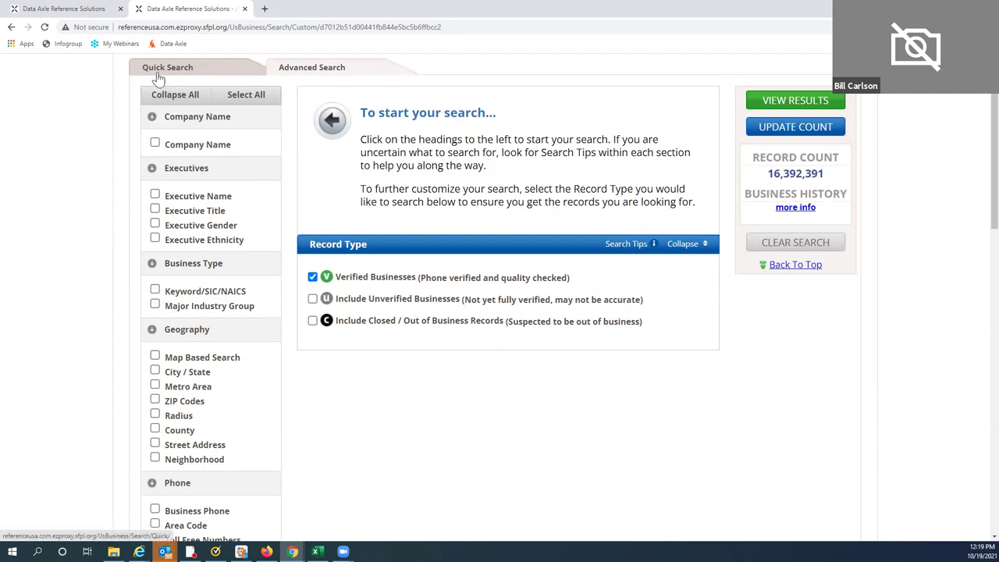
pyautogui.click(154, 145)
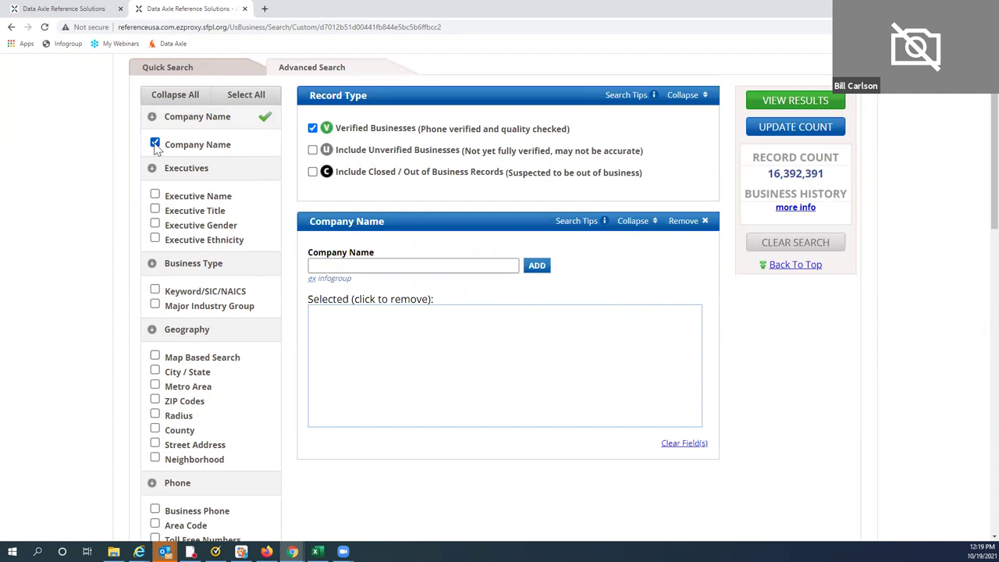
pyautogui.click(319, 267)
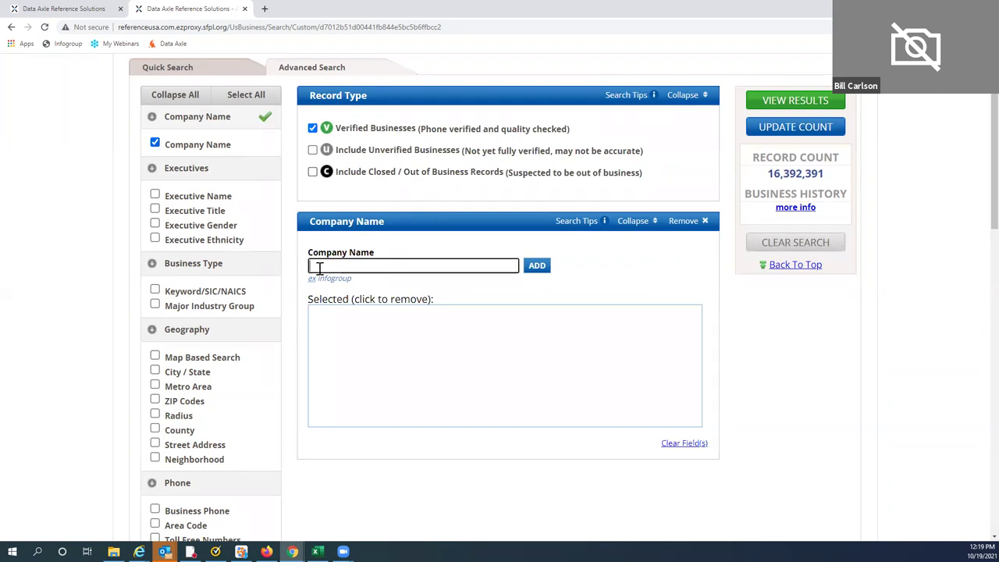
pyautogui.write('IBM')
pyautogui.click(536, 267)
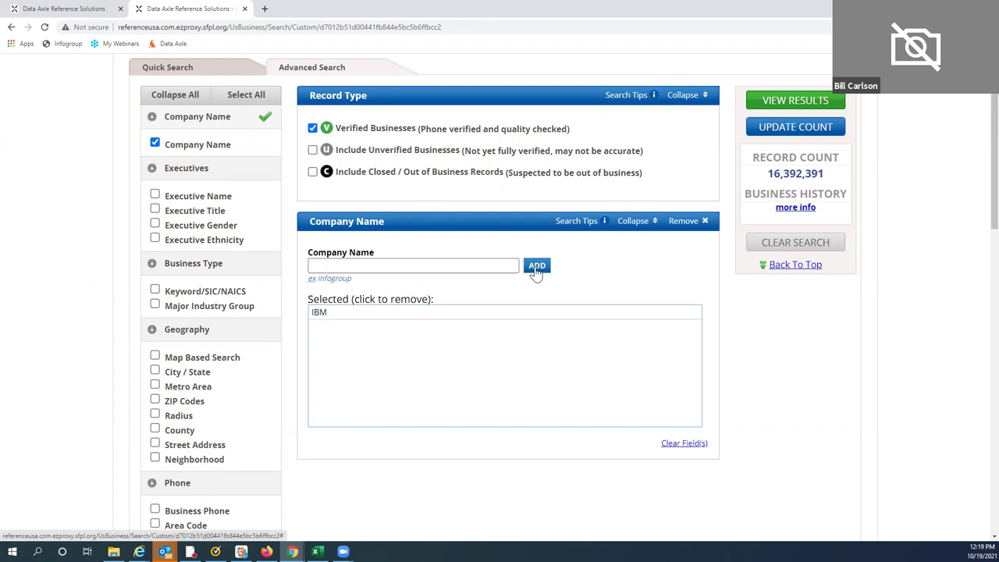
pyautogui.click(327, 266)
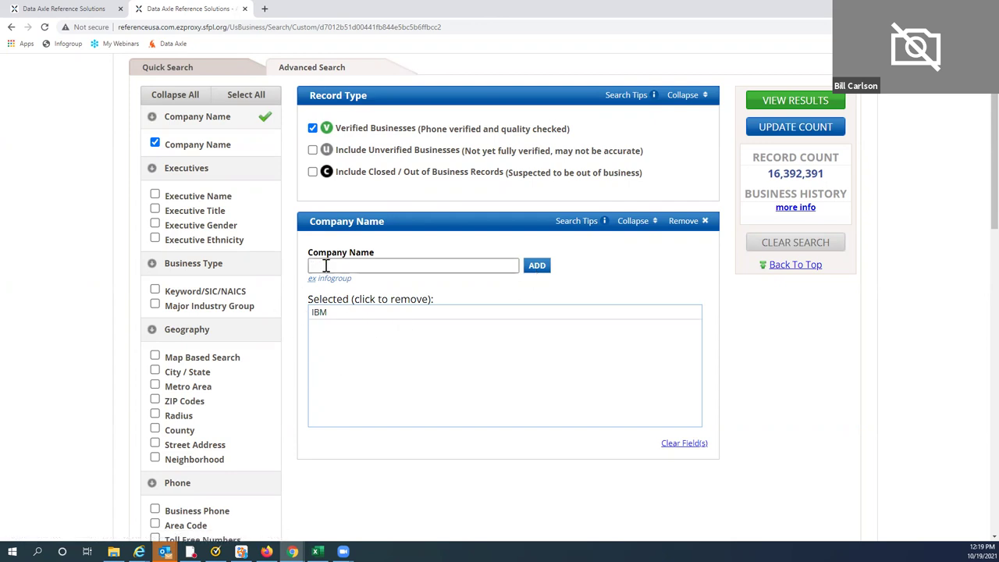
pyautogui.write('Delta')
pyautogui.click(533, 267)
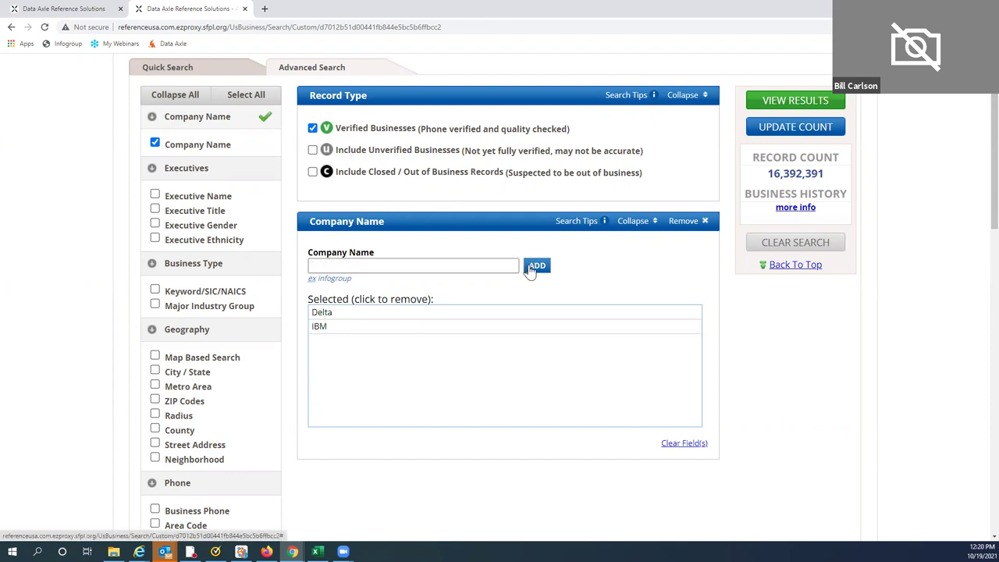
pyautogui.click(310, 268)
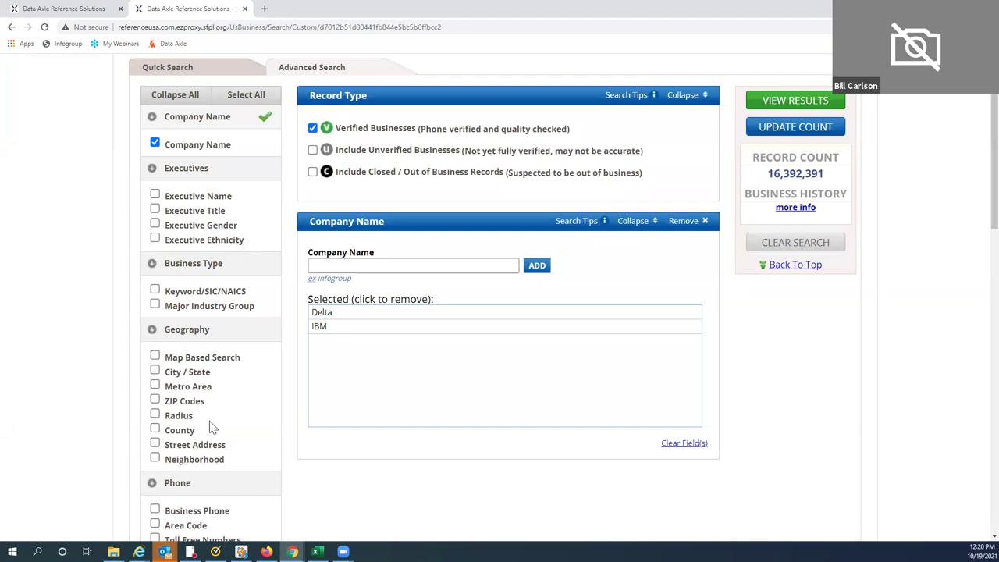
pyautogui.click(683, 223)
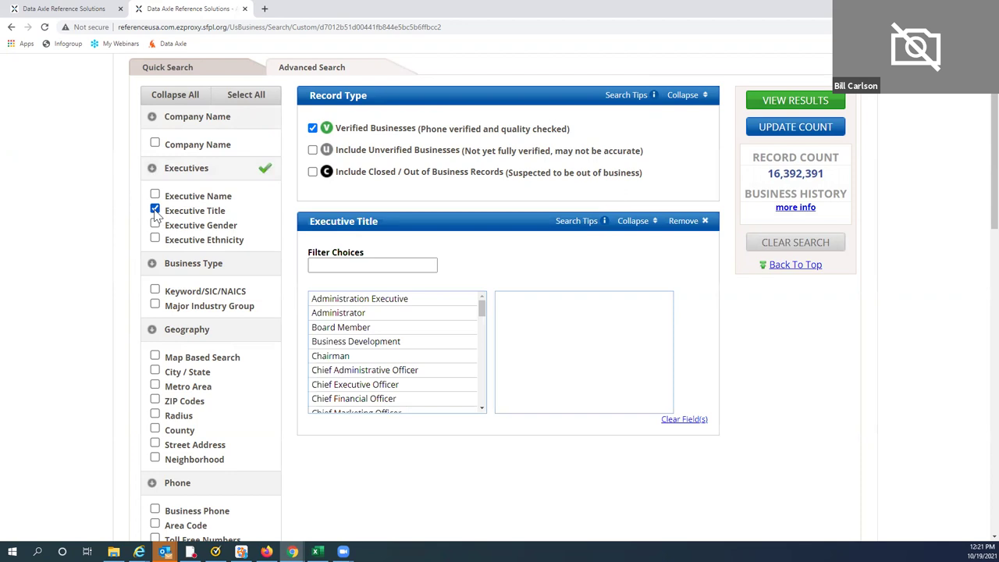
# Select Owner in the Executive Title criterion, and remove the criterion again.
pyautogui.click(317, 266)
pyautogui.write('Owner')
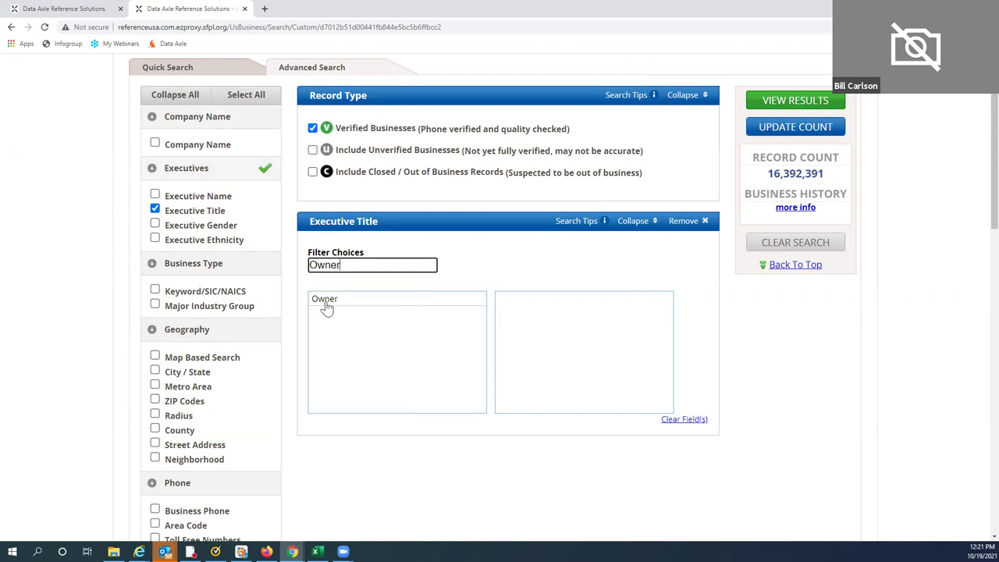
pyautogui.click(326, 306)
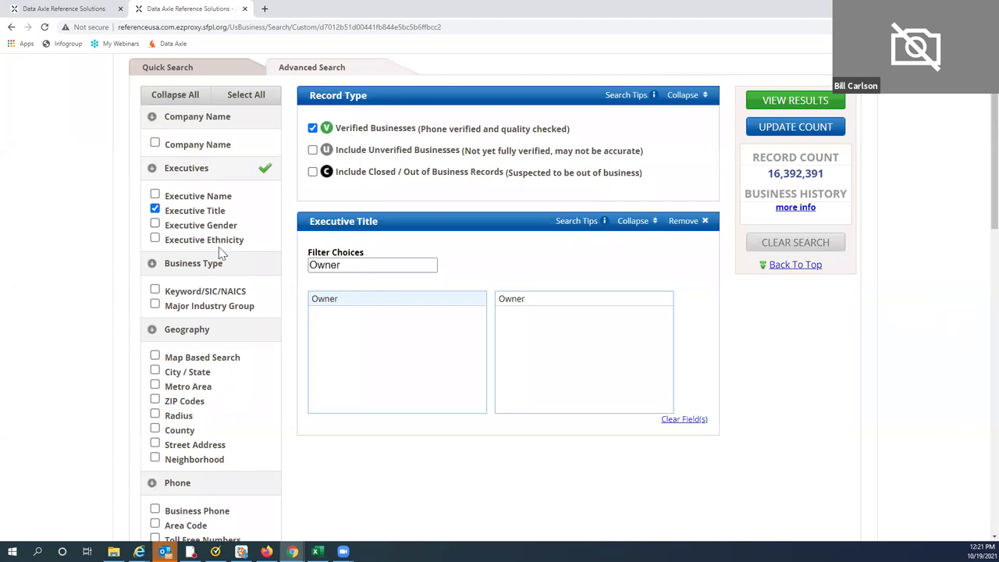
pyautogui.click(155, 209)
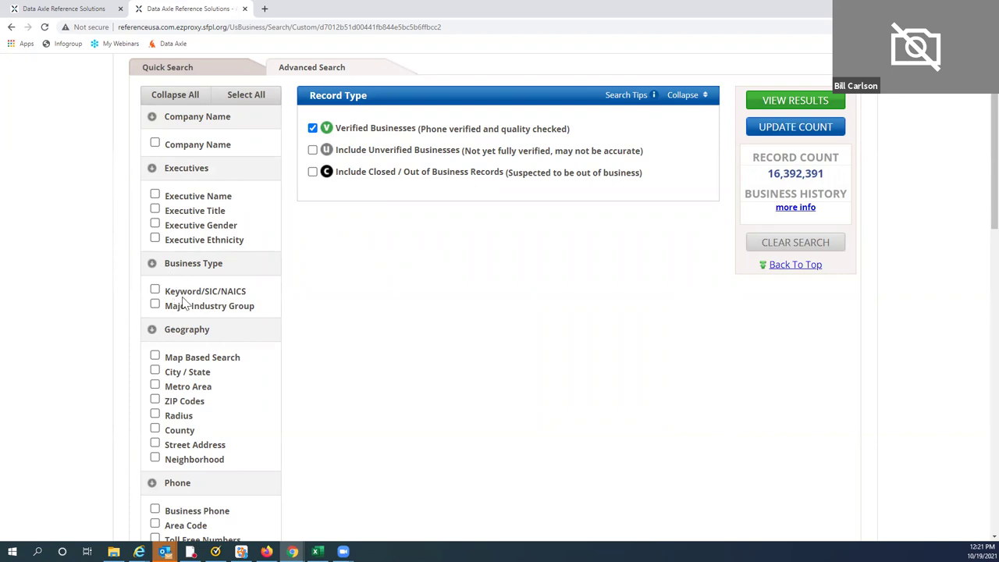
# Swap the Keyword/SIC/NAICS criterion for Major Industry Group and expand its Construction (15-17) group.
pyautogui.click(155, 289)
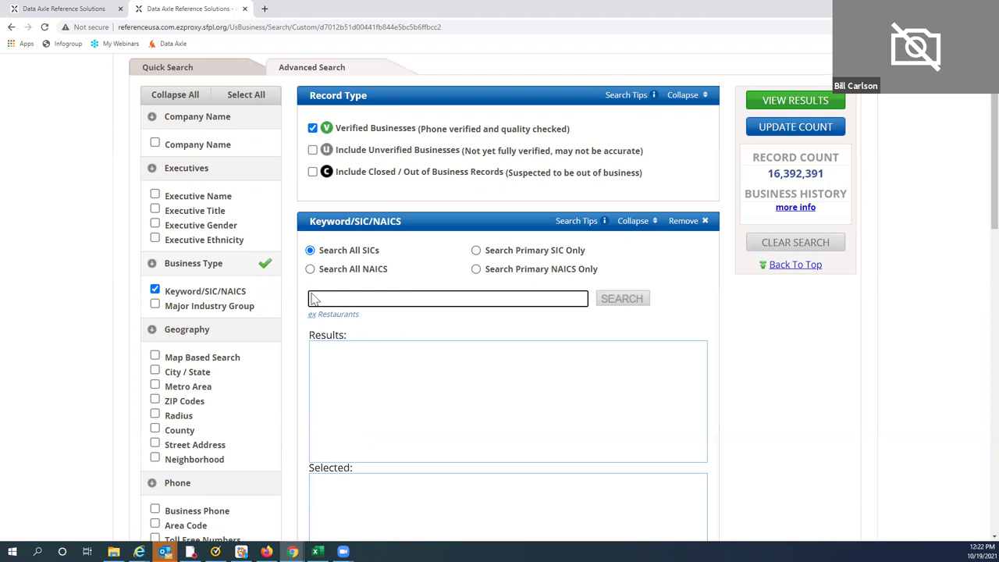
pyautogui.click(155, 290)
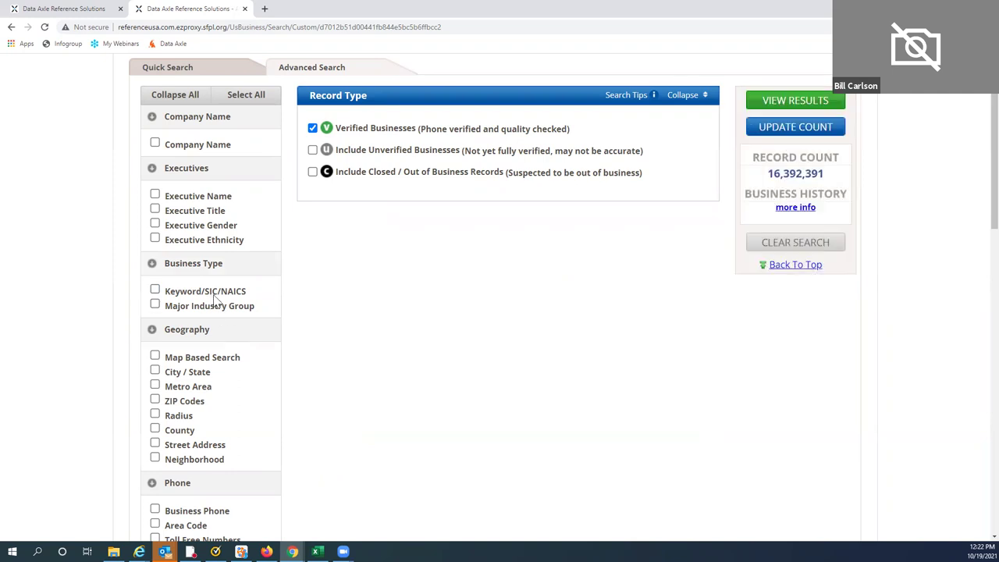
pyautogui.click(155, 306)
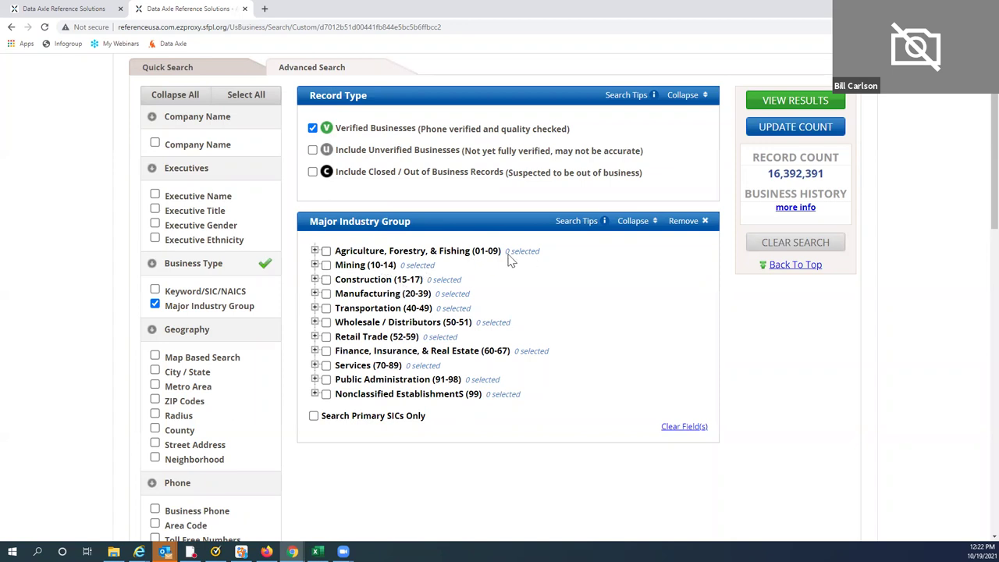
pyautogui.click(315, 280)
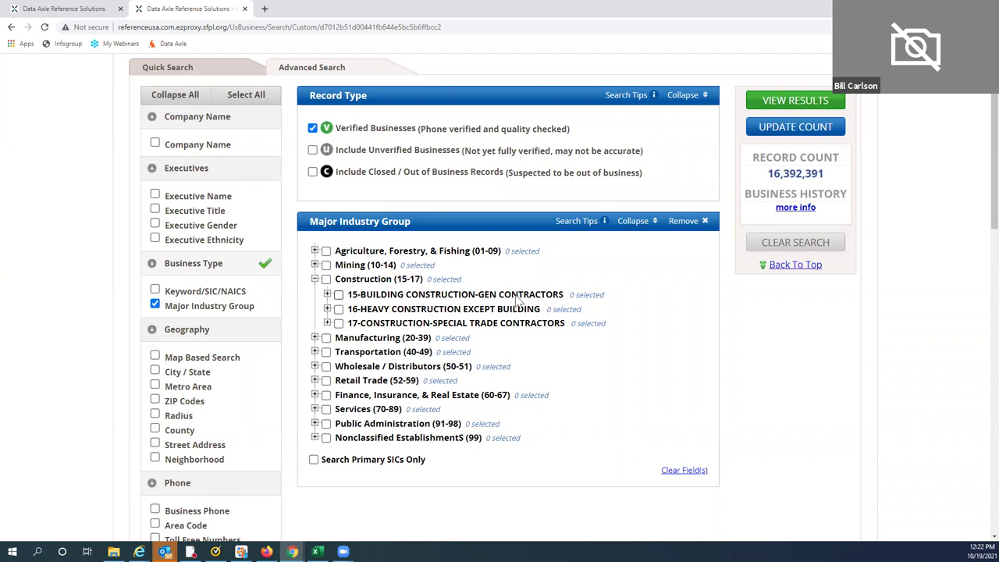
# Expand 15-Building Construction and its 1521-General Contrs-Single Family Houses subgroup, and select 152108-Water Damage Restoration-Residential.
pyautogui.click(328, 295)
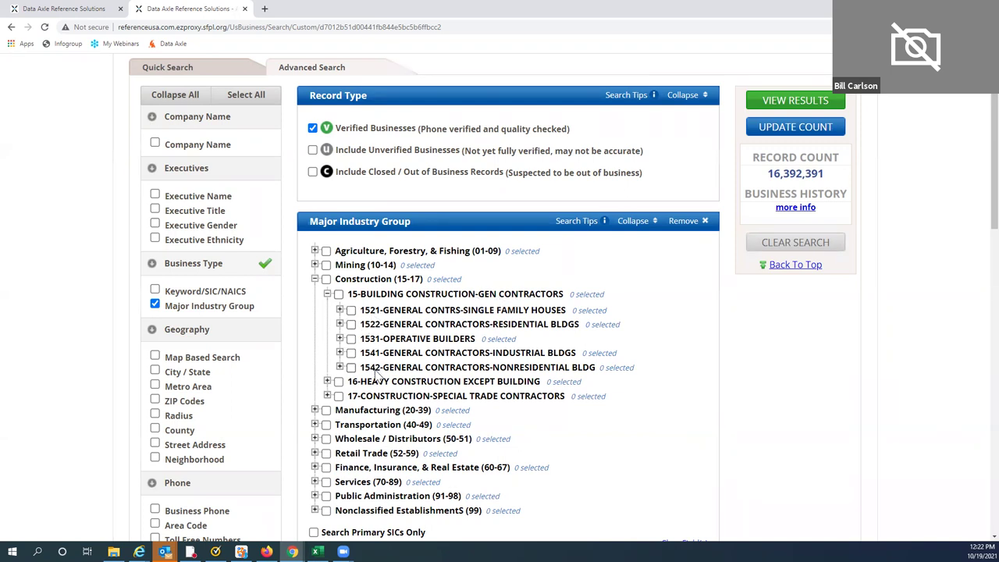
pyautogui.click(339, 310)
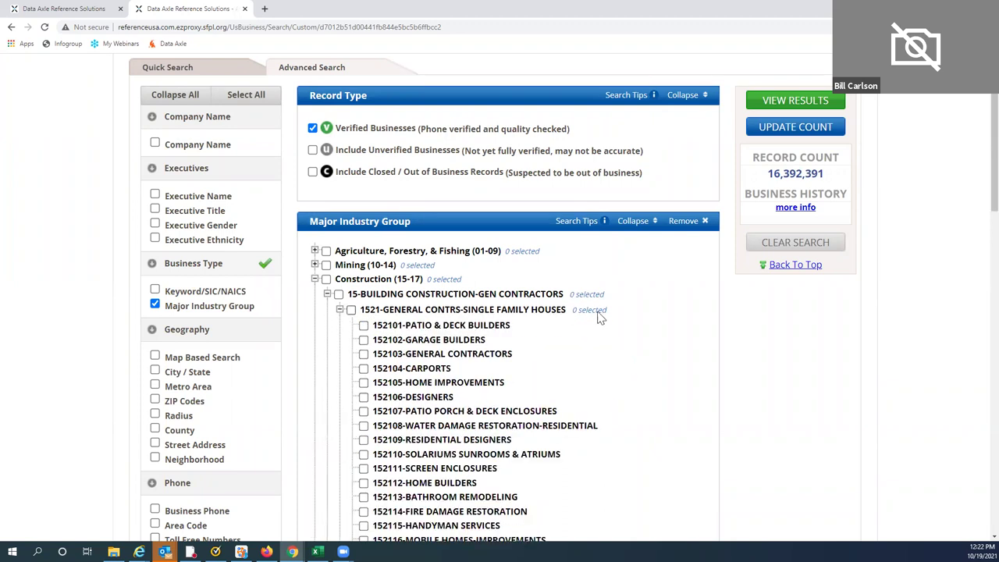
pyautogui.scroll(-1, 678, 318)
pyautogui.scroll(-1, 677, 319)
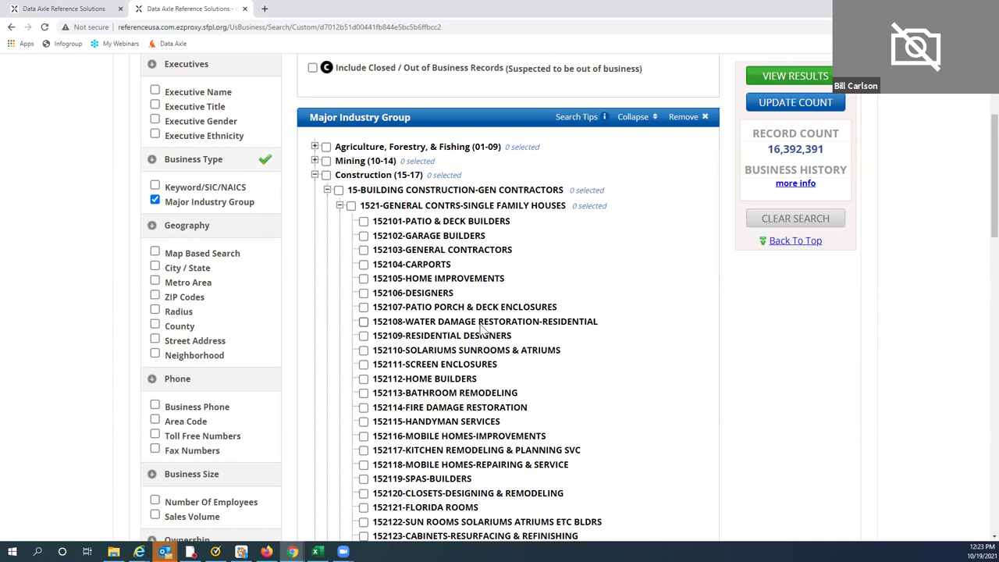
pyautogui.click(364, 322)
# Limit the Major Industry Group criterion to primary SICs only, and remove the criterion again.
pyautogui.scroll(-1, 679, 363)
pyautogui.scroll(-10, 680, 363)
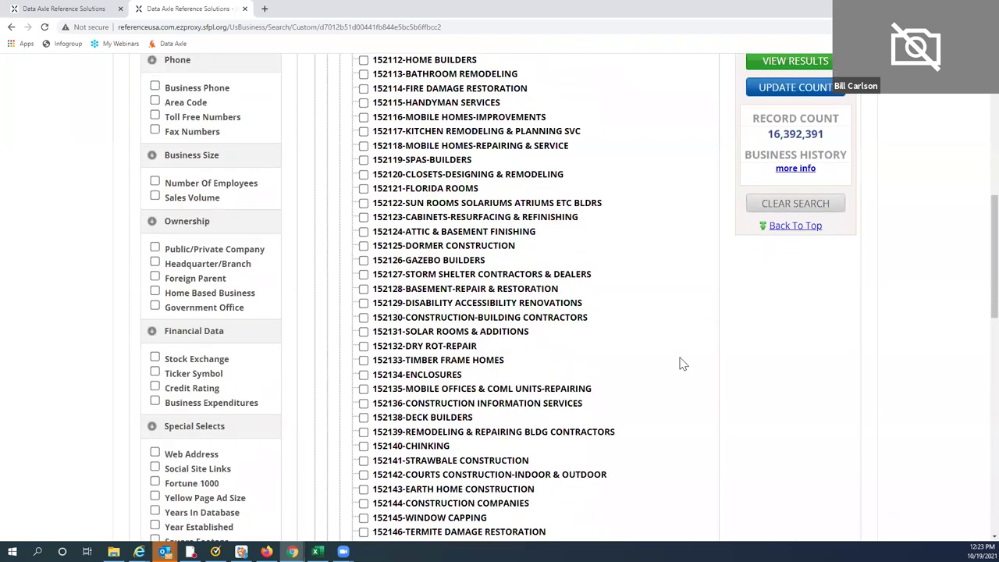
pyautogui.scroll(-1, 679, 363)
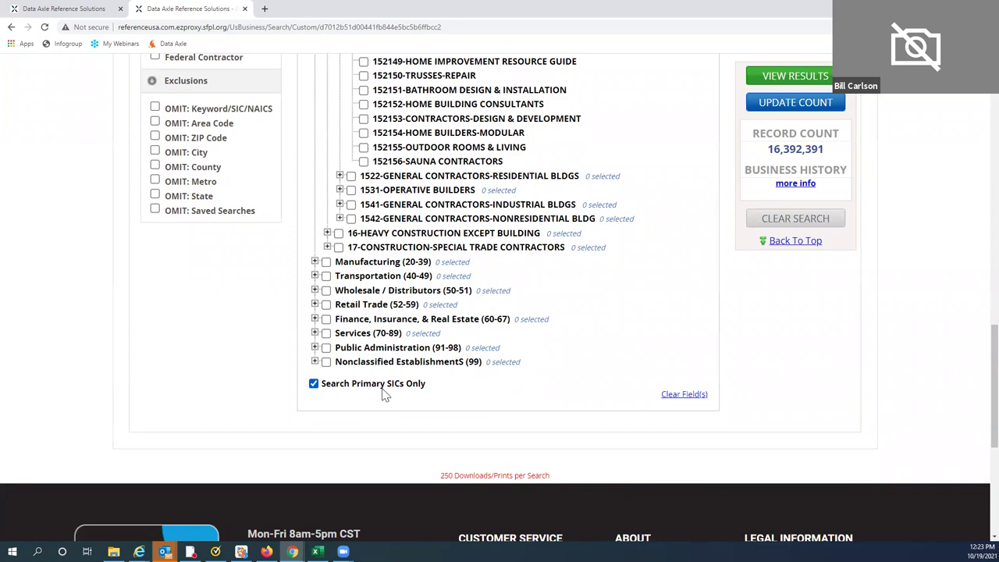
pyautogui.scroll(8, 624, 303)
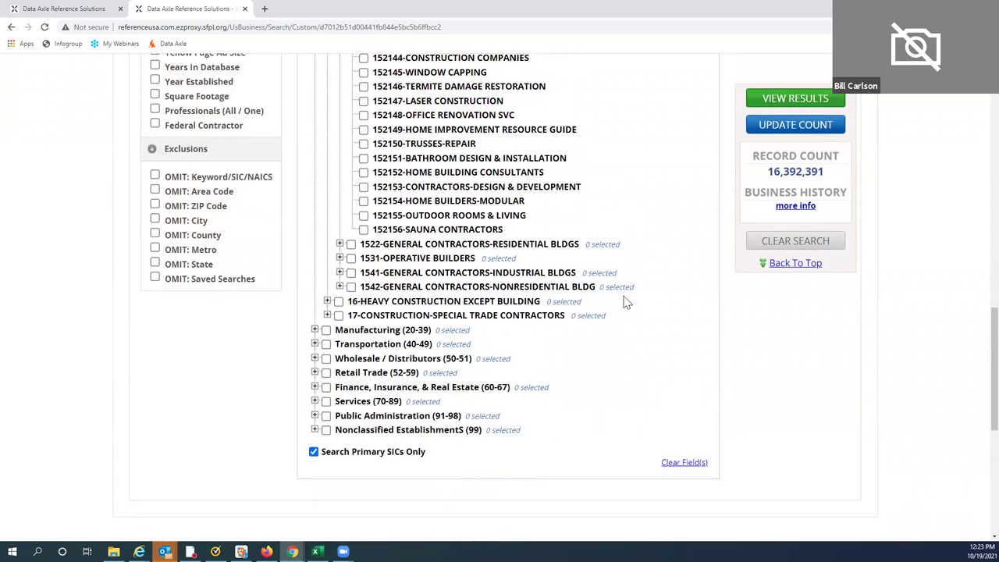
pyautogui.scroll(1, 398, 226)
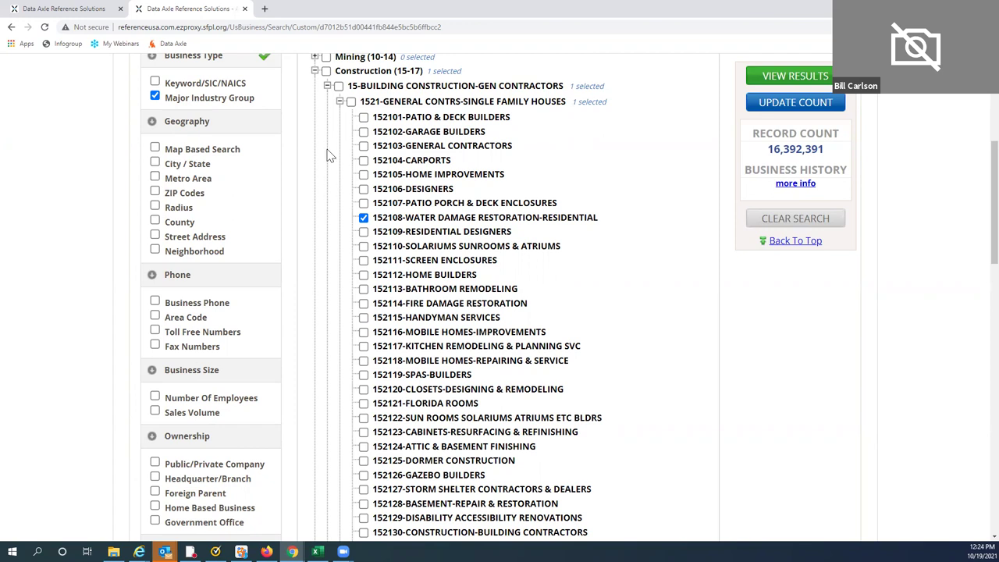
pyautogui.scroll(1, 332, 156)
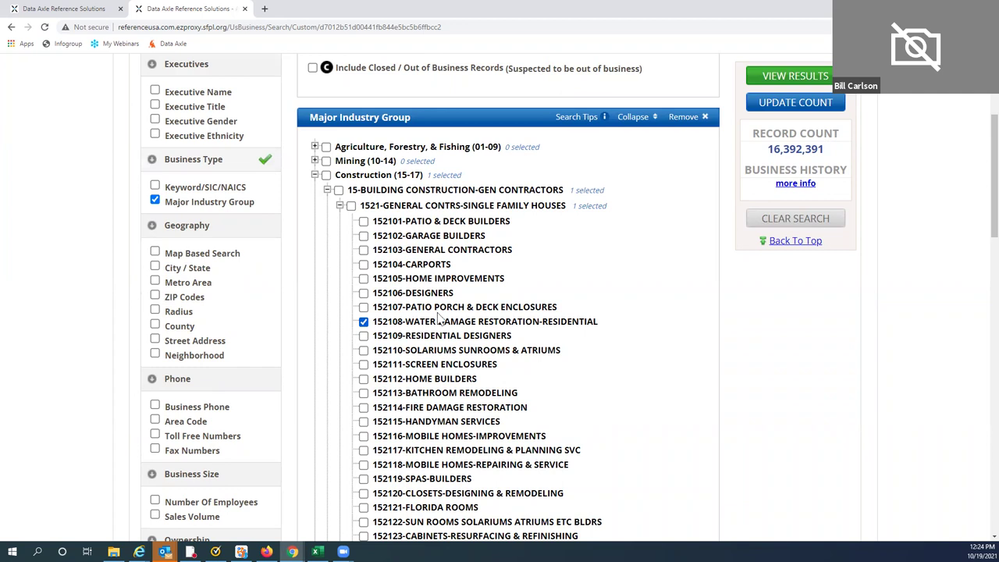
pyautogui.click(686, 117)
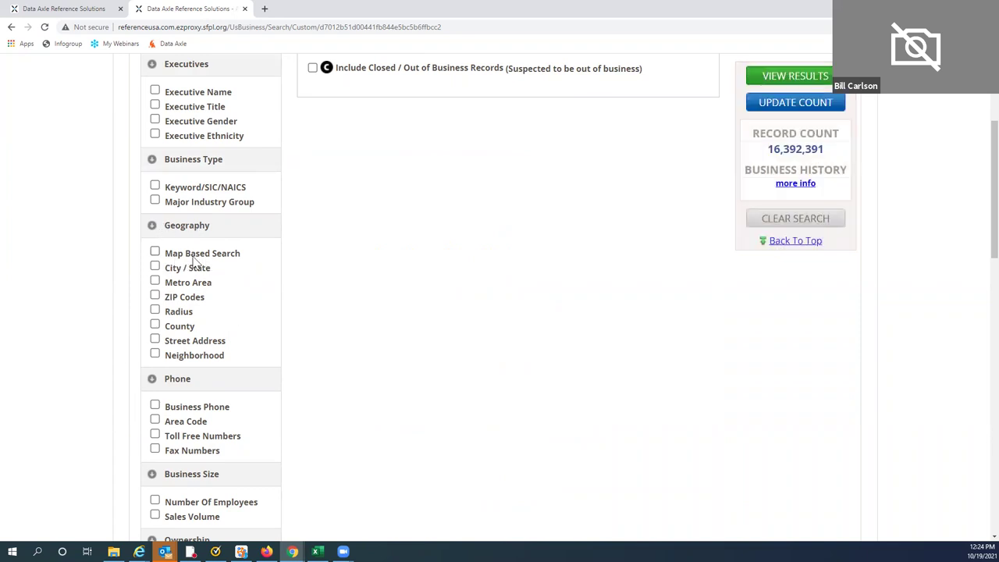
# Add the Headquarter/Branch criterion from the Ownership group, and remove it again.
pyautogui.scroll(-1, 292, 250)
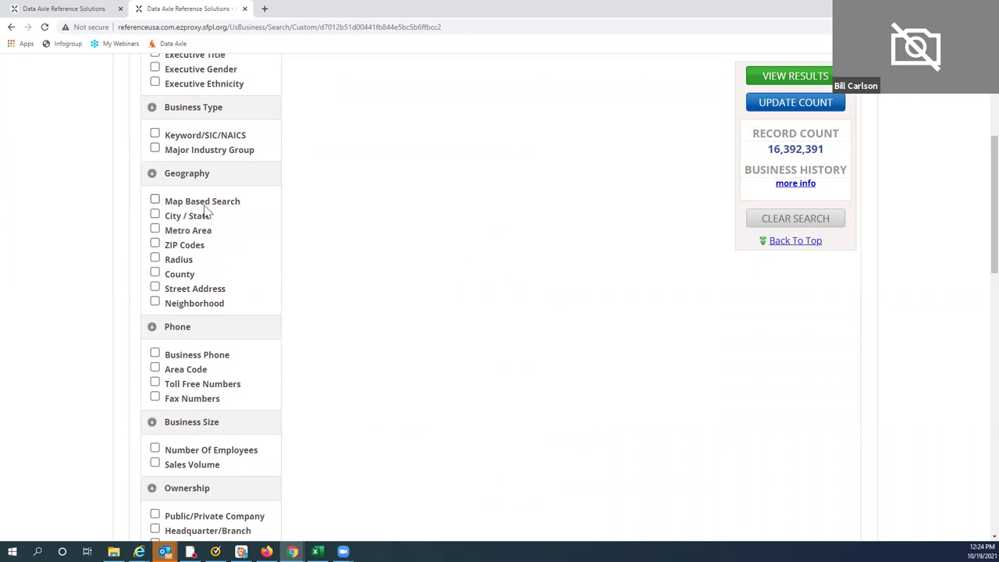
pyautogui.scroll(-2, 258, 305)
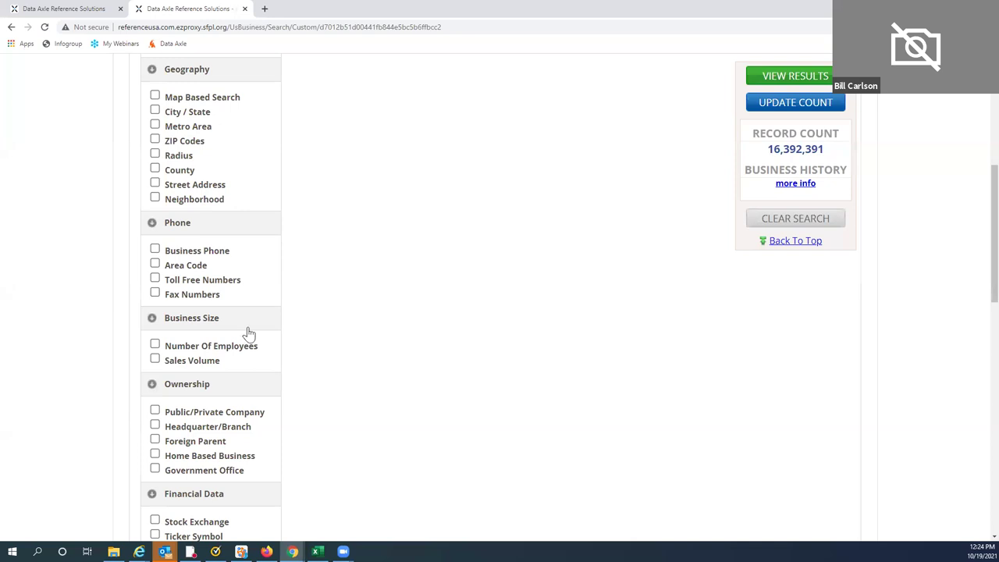
pyautogui.scroll(-1, 245, 335)
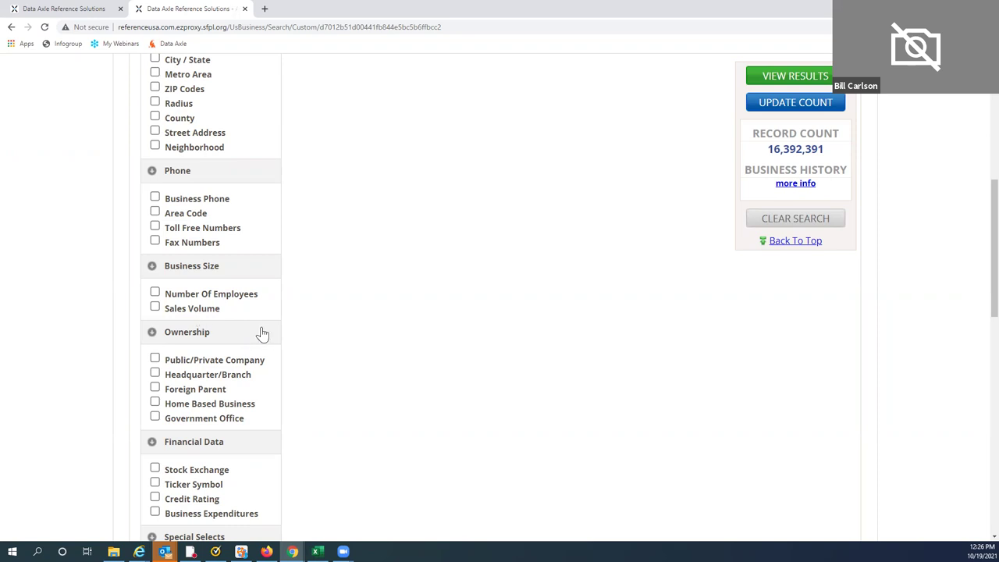
pyautogui.scroll(-2, 262, 331)
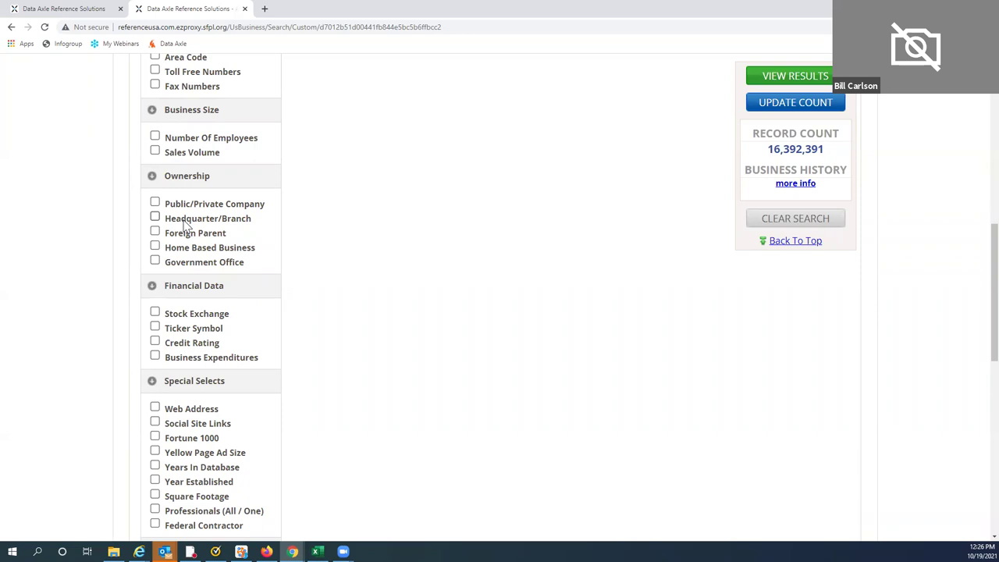
pyautogui.click(154, 217)
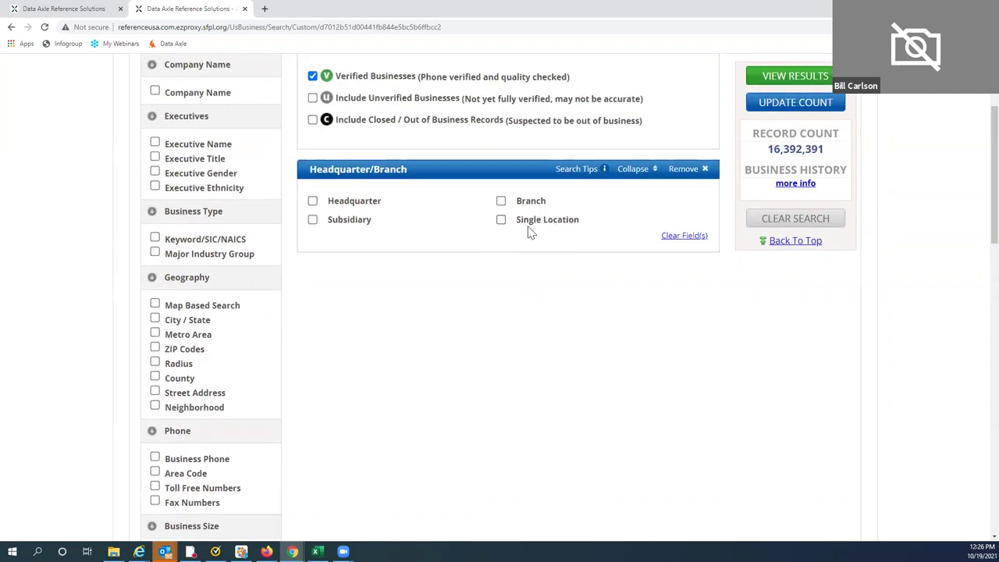
pyautogui.click(694, 169)
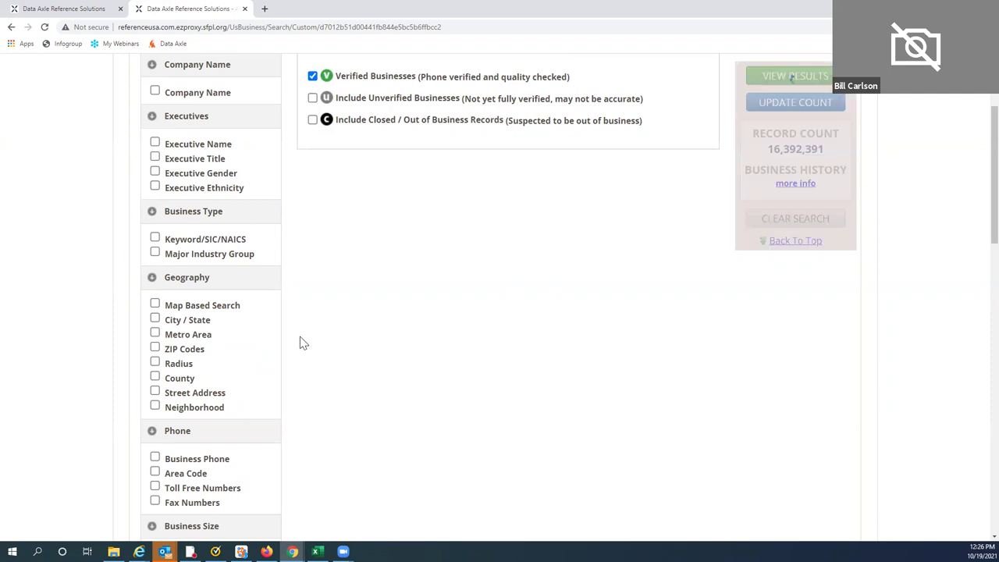
# Add a Years In Database criterion with 1 year, 2 years and 3 years selected, and remove it again.
pyautogui.scroll(-6, 304, 338)
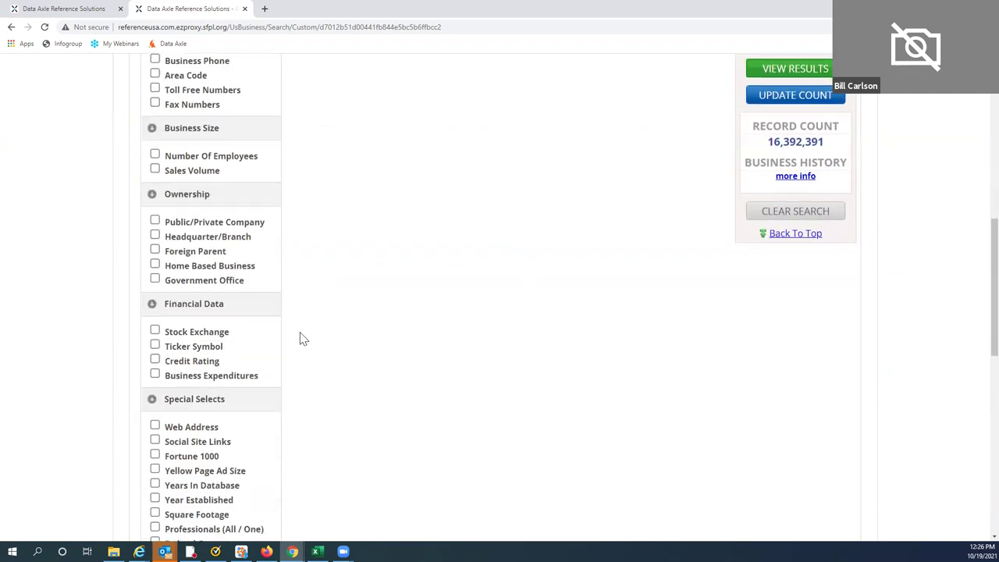
pyautogui.scroll(-1, 303, 338)
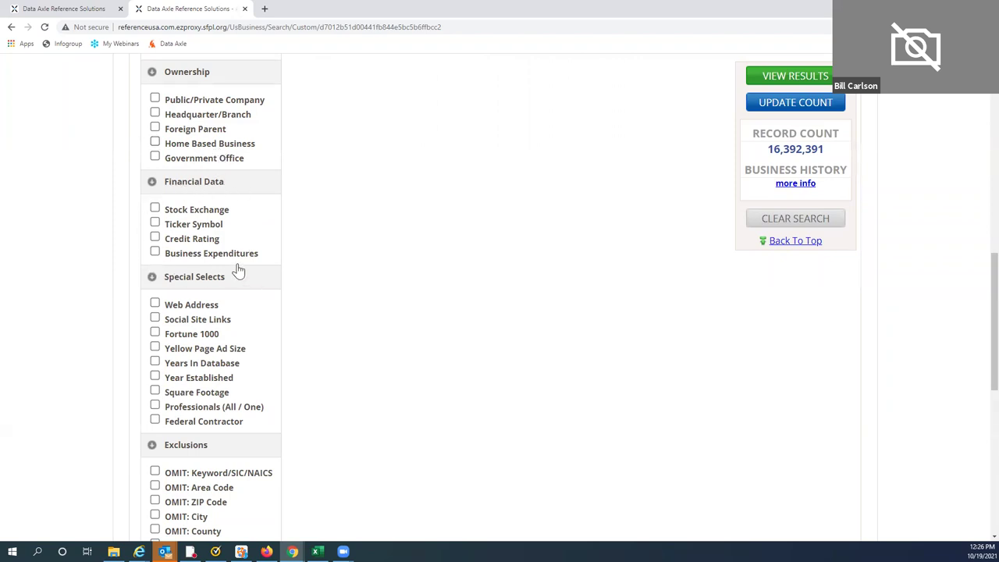
pyautogui.scroll(-1, 258, 271)
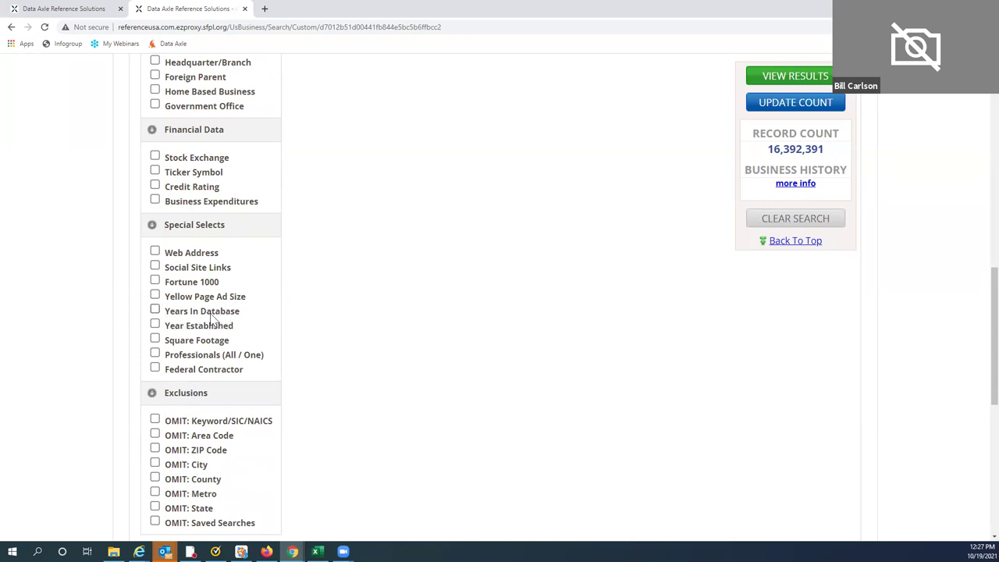
pyautogui.click(155, 310)
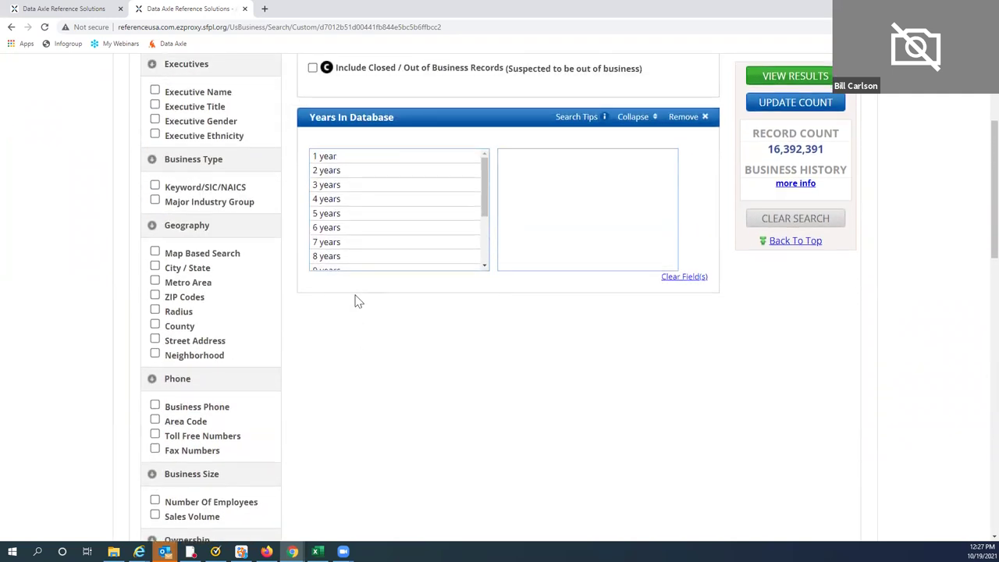
pyautogui.click(352, 158)
pyautogui.click(357, 171)
pyautogui.click(370, 187)
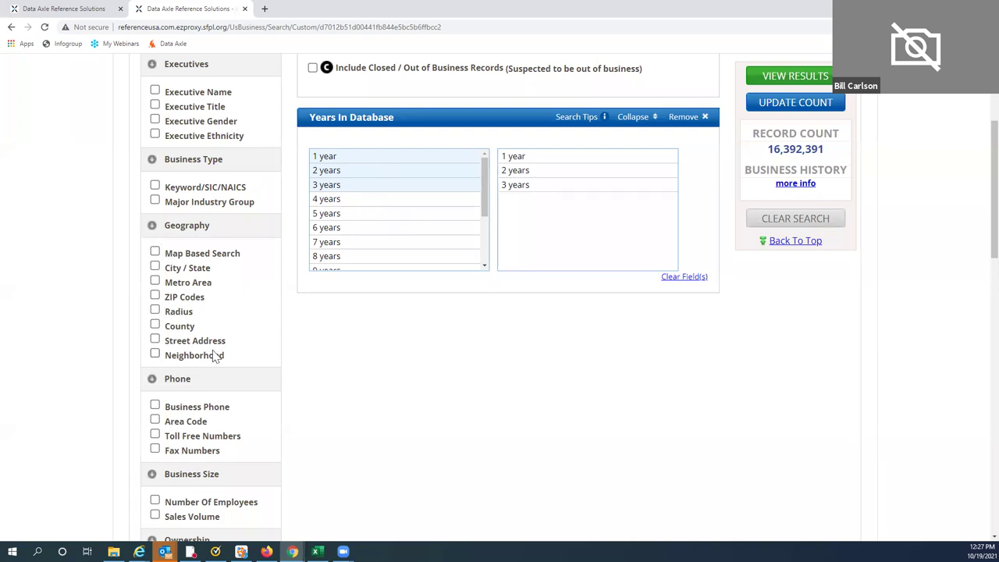
pyautogui.click(678, 117)
# Add the Professionals (All / One) criterion with the One Professional option, and remove it again.
pyautogui.scroll(-3, 328, 217)
pyautogui.scroll(-5, 320, 215)
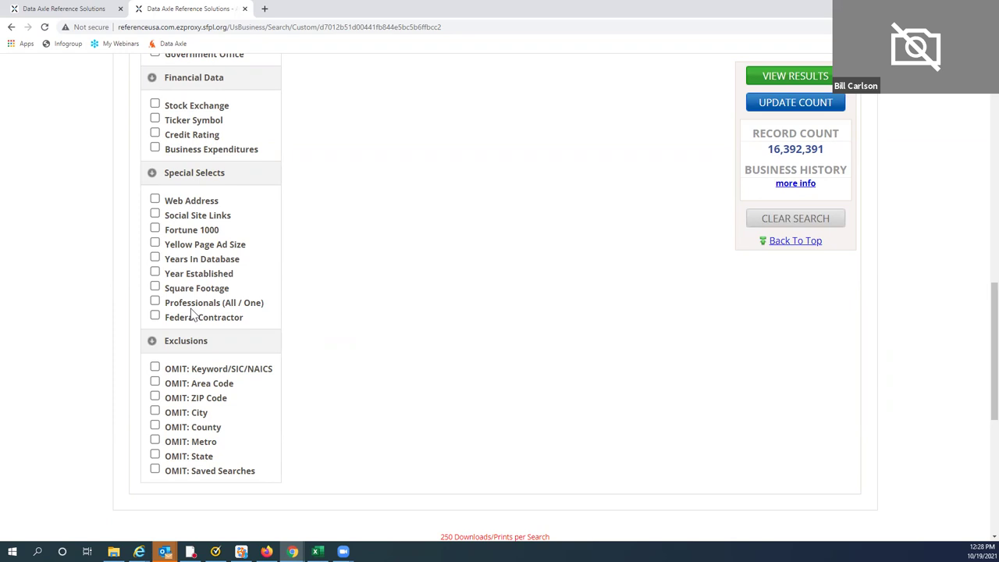
pyautogui.click(155, 304)
pyautogui.scroll(4, 359, 273)
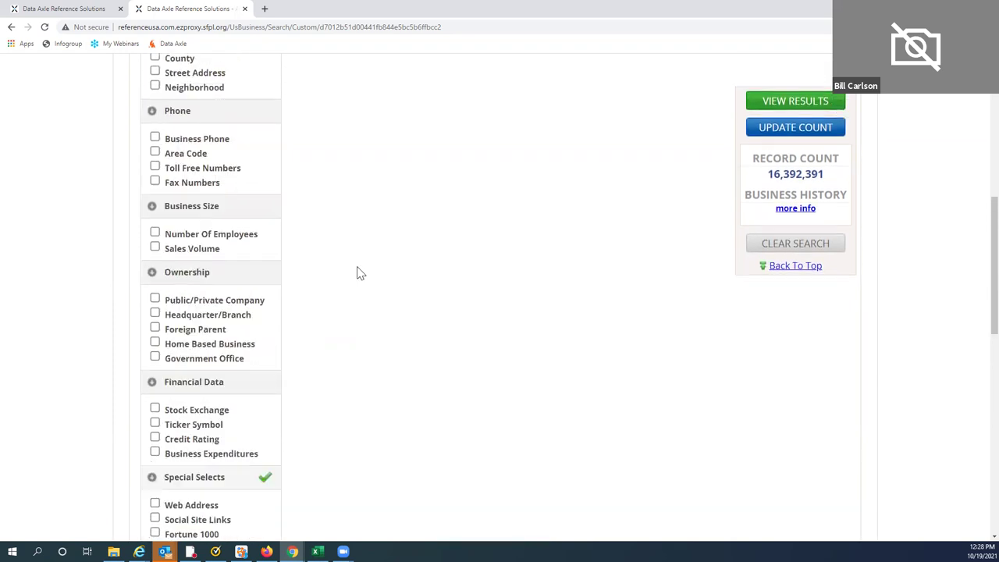
pyautogui.scroll(4, 359, 273)
pyautogui.click(313, 221)
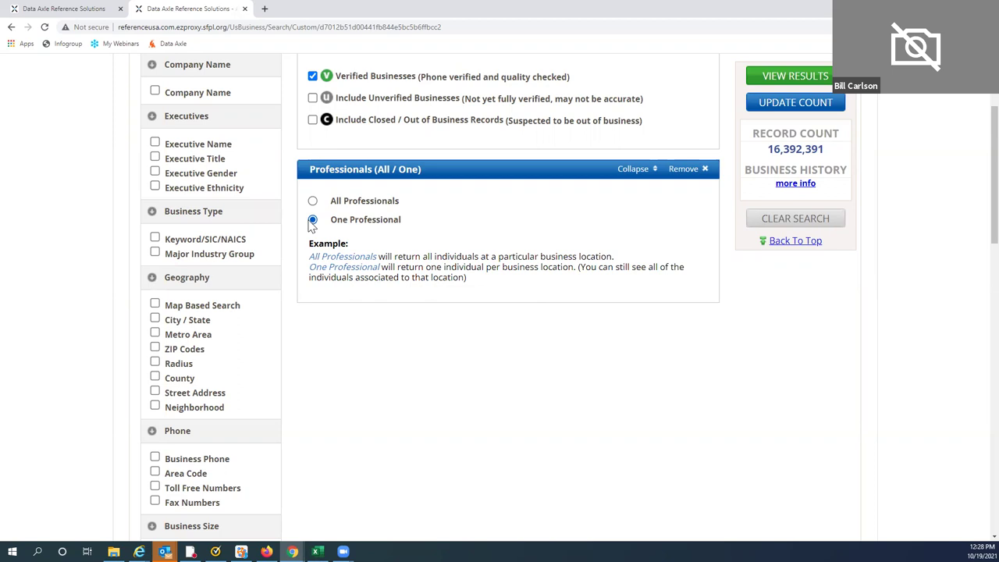
pyautogui.click(684, 169)
# Add an OMIT: Keyword/SIC/NAICS exclusion for ATM with 602103 - Automated Teller Machines selected, and remove it again.
pyautogui.scroll(-7, 306, 211)
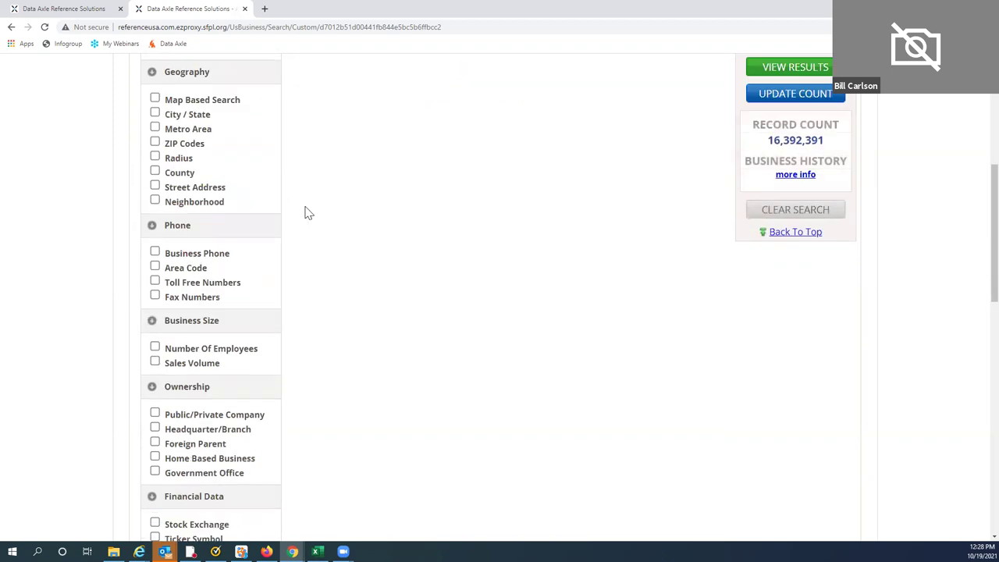
pyautogui.scroll(-3, 307, 211)
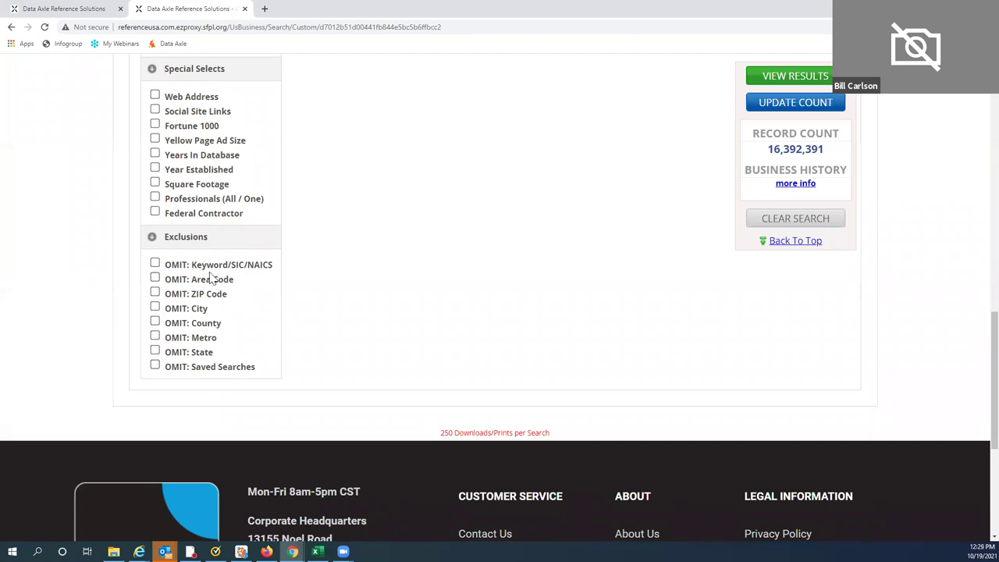
pyautogui.click(154, 266)
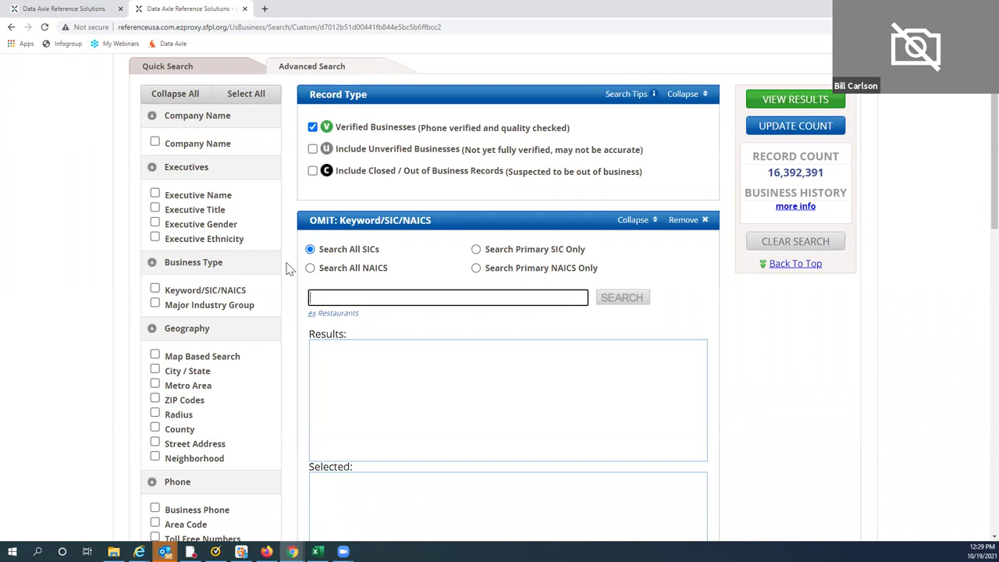
pyautogui.write('ATM')
pyautogui.click(630, 300)
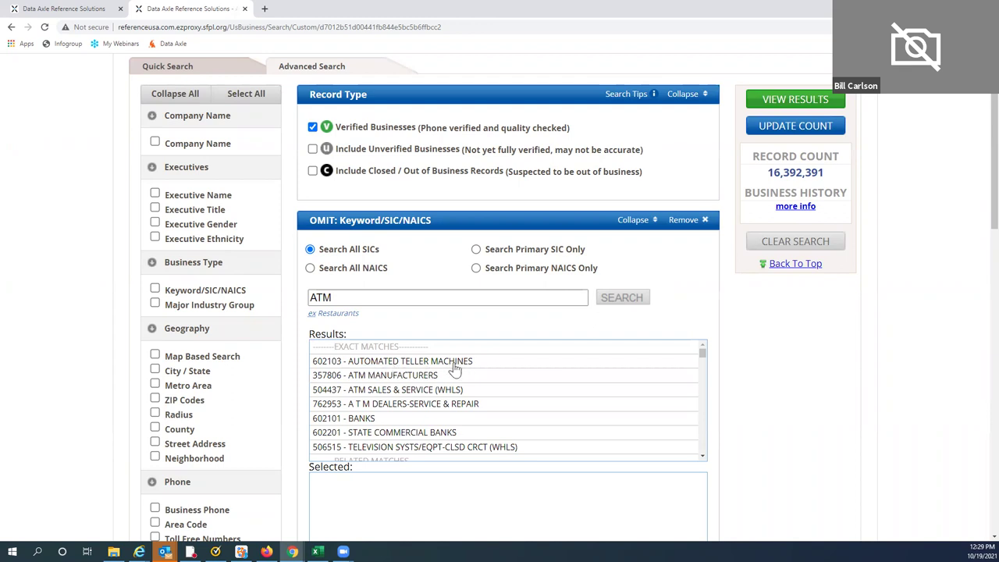
pyautogui.click(344, 364)
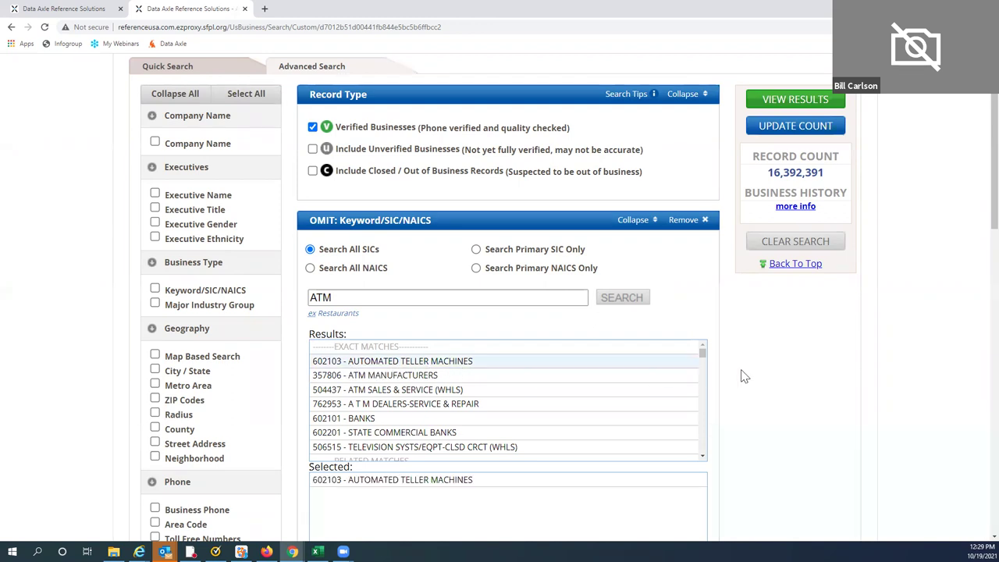
pyautogui.scroll(-2, 749, 373)
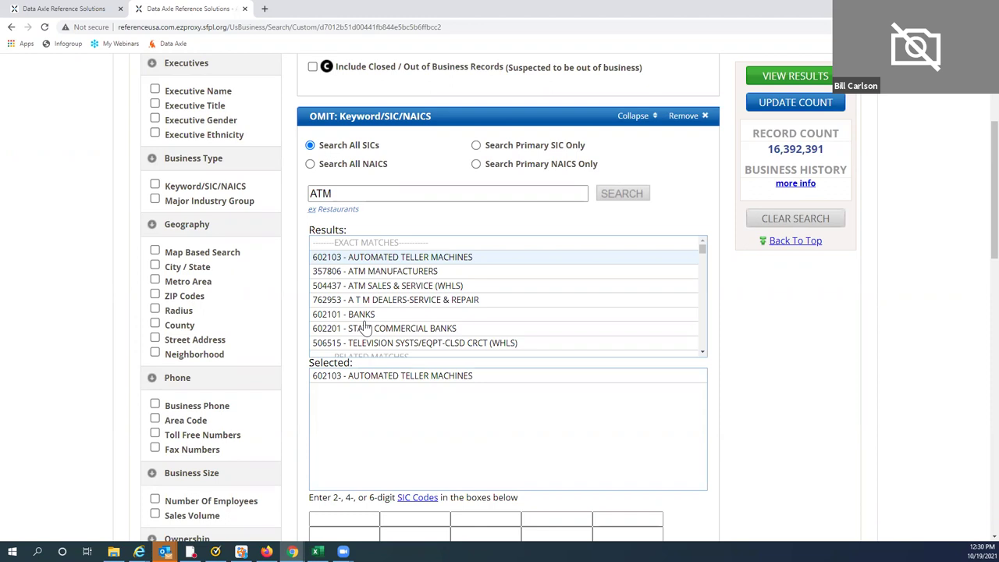
pyautogui.click(686, 118)
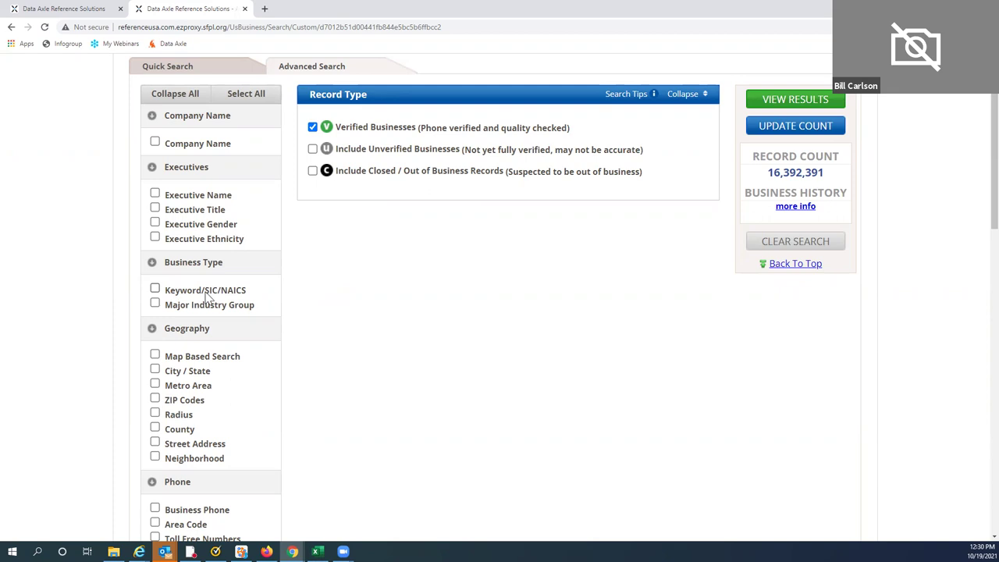
# Add a Keyword/SIC/NAICS criterion, look up Restaurants in it and select 581208 - Restaurants.
pyautogui.click(155, 290)
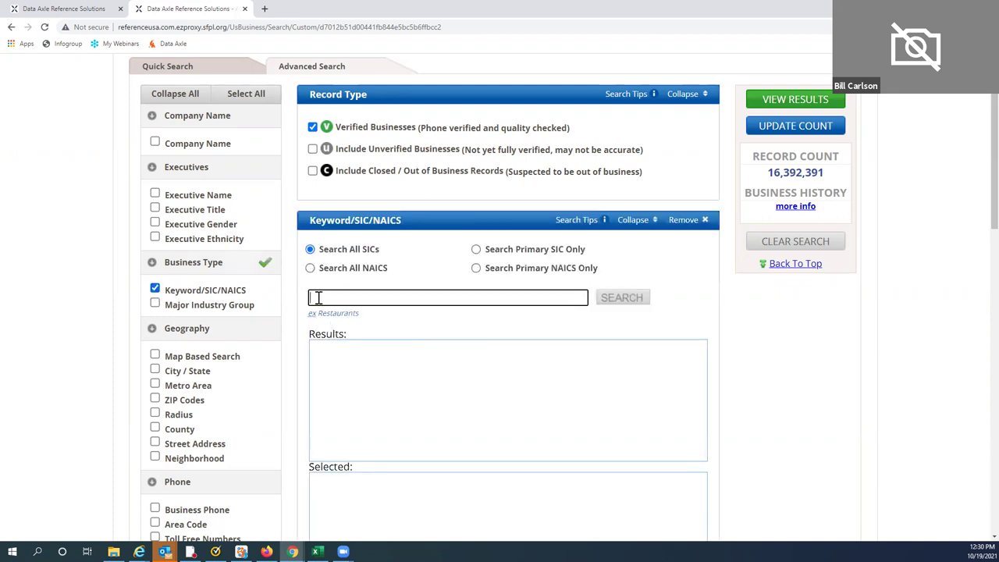
pyautogui.write('Rest')
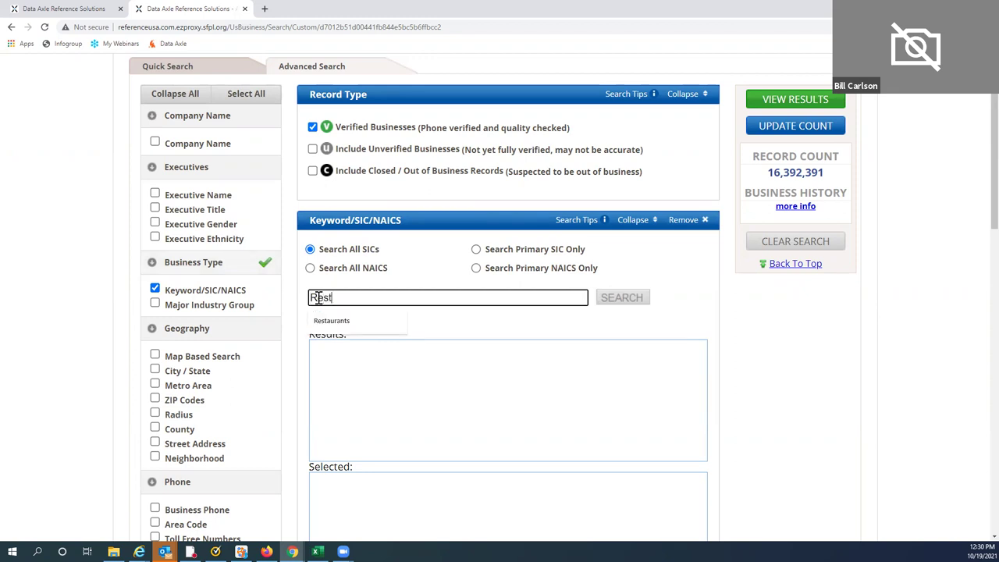
pyautogui.moveTo(331, 324)
pyautogui.click(336, 330)
pyautogui.click(622, 300)
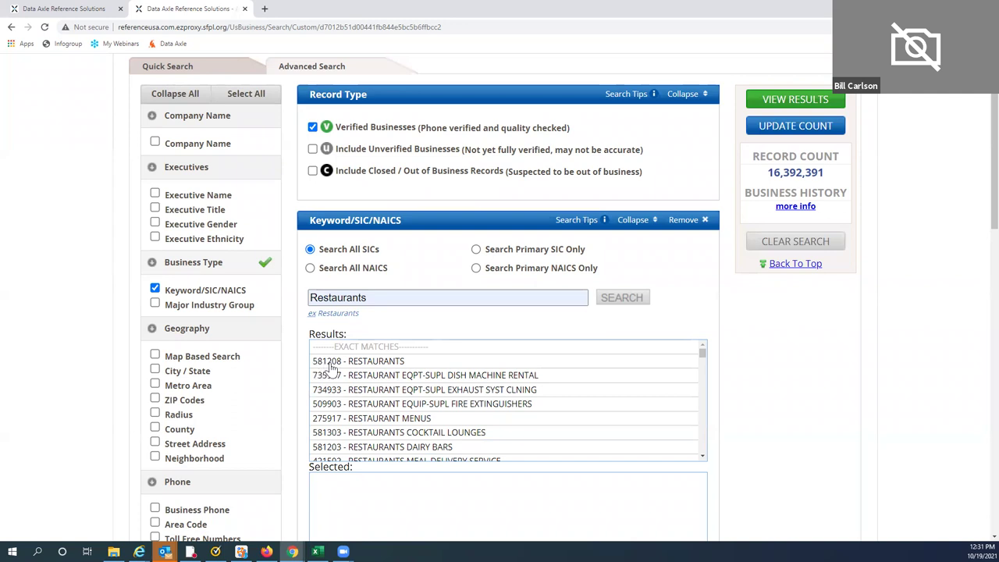
pyautogui.doubleClick(382, 360)
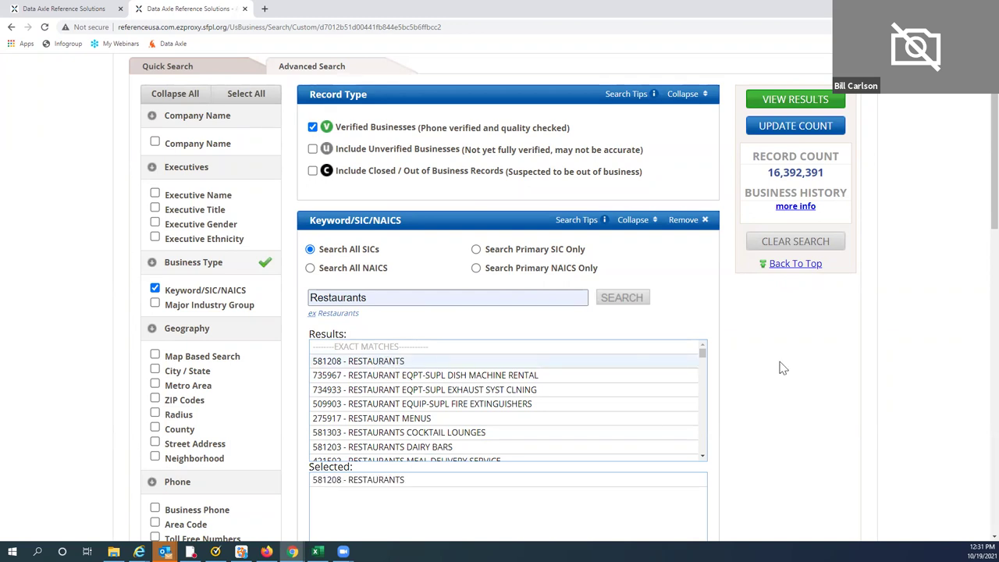
pyautogui.scroll(-2, 777, 361)
pyautogui.scroll(-1, 785, 352)
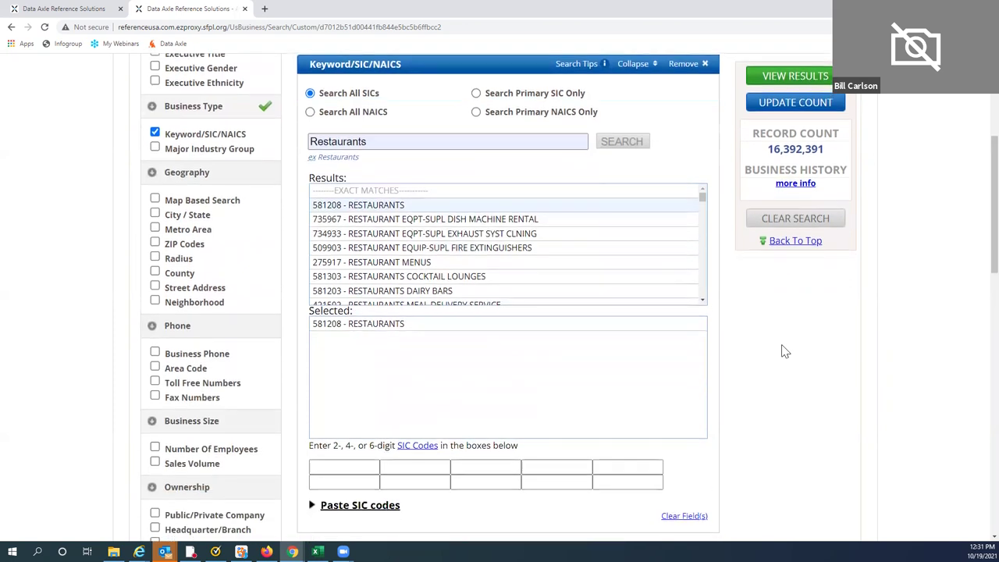
# Look through the related matches in the Restaurants lookup, from the cuisine-type subcategories down to the restaurant chain codes.
pyautogui.moveTo(702, 202); pyautogui.dragTo(704, 213)
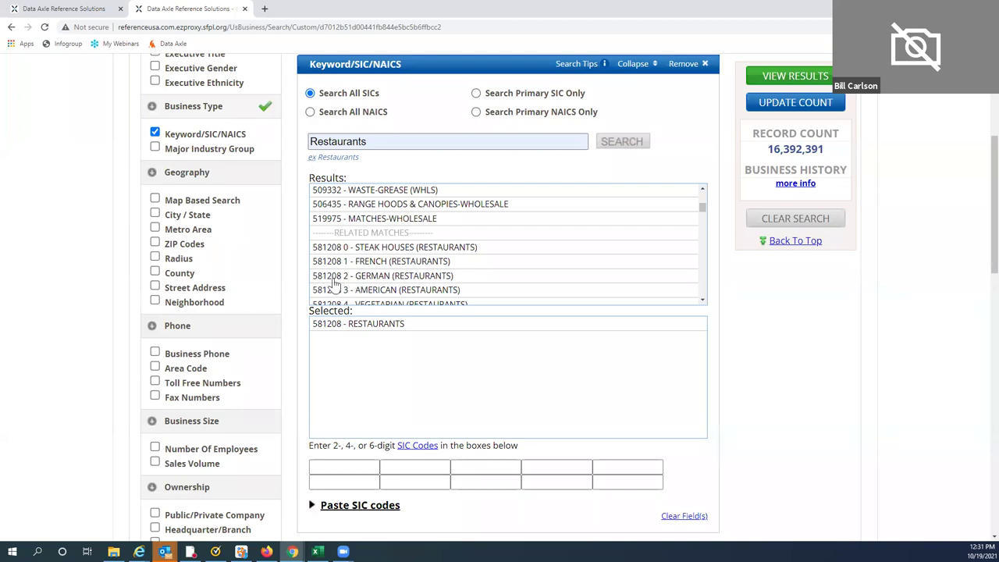
pyautogui.scroll(-3, 484, 285)
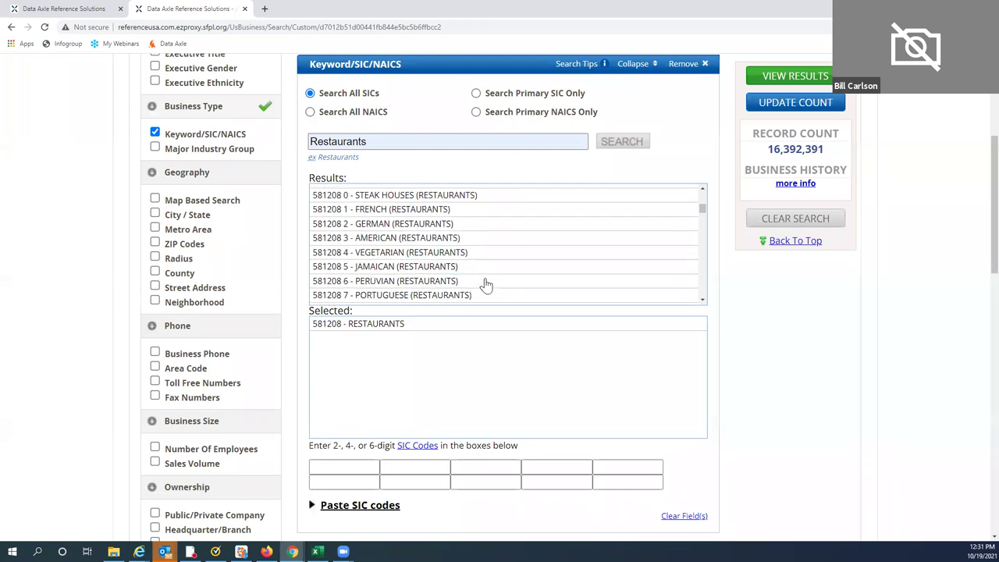
pyautogui.scroll(-2, 484, 285)
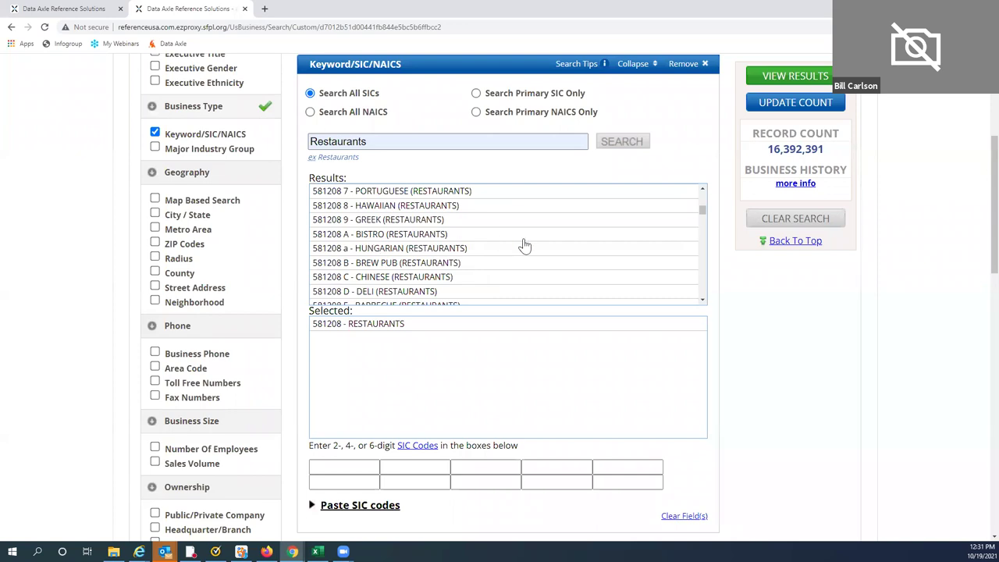
pyautogui.scroll(-6, 525, 245)
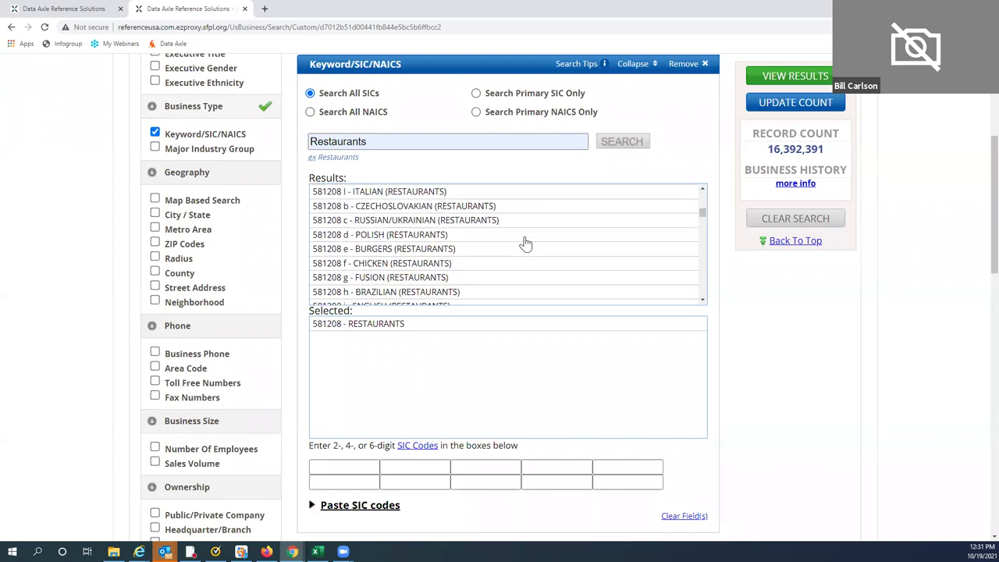
pyautogui.scroll(-10, 526, 244)
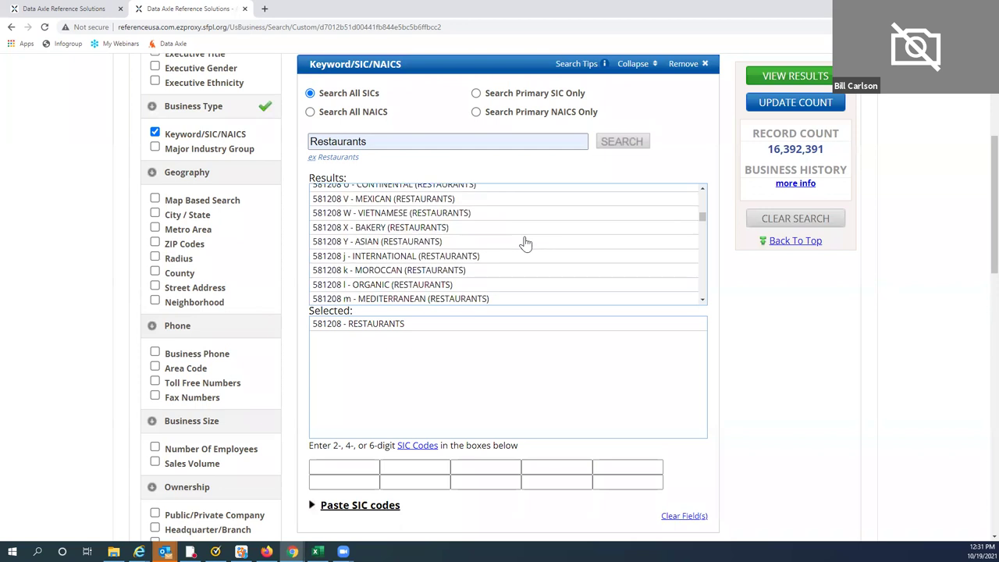
pyautogui.scroll(-10, 525, 245)
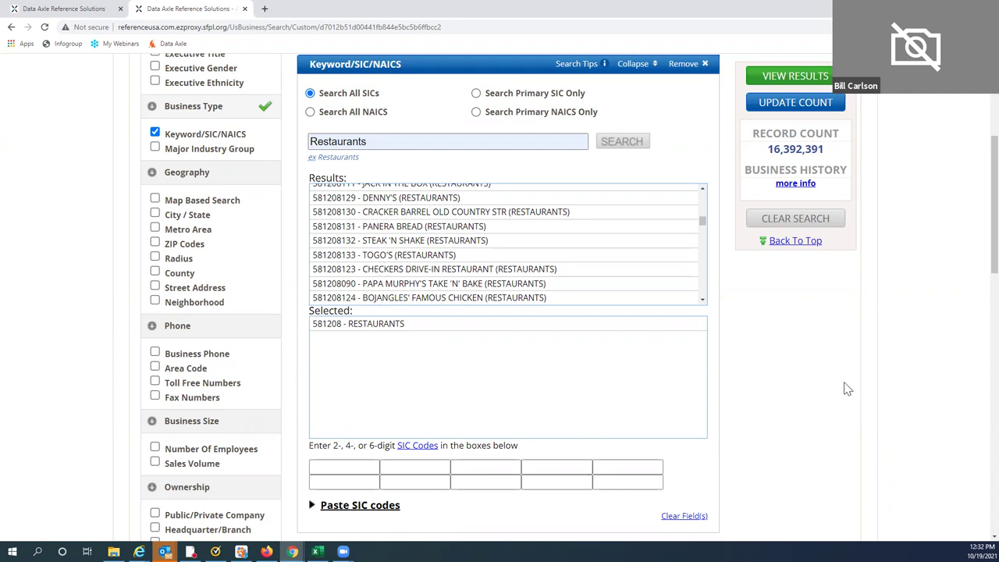
# Add a City / State criterion, search it for San Francisco, select San Francisco, CA, and update the record count.
pyautogui.scroll(-1, 843, 389)
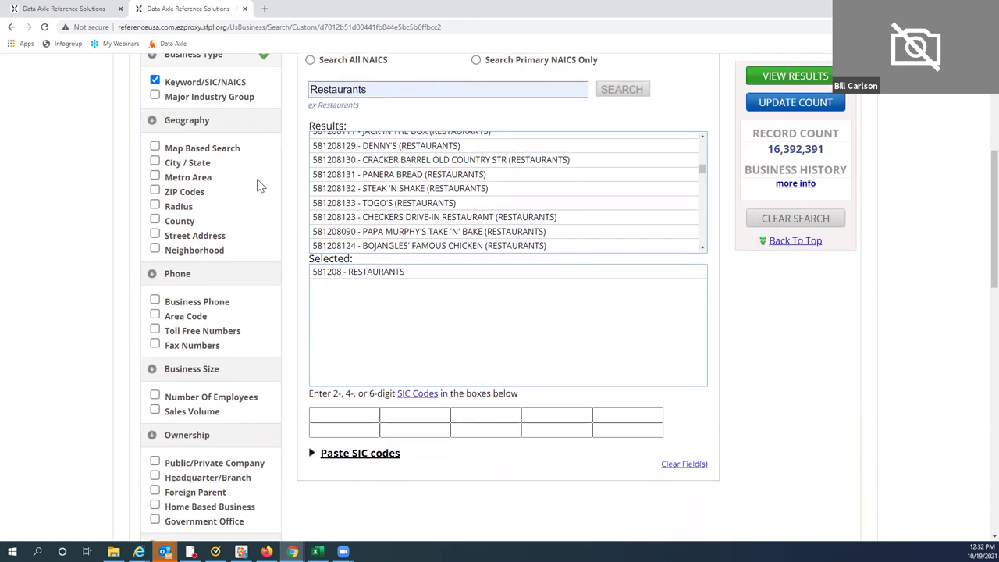
pyautogui.click(156, 163)
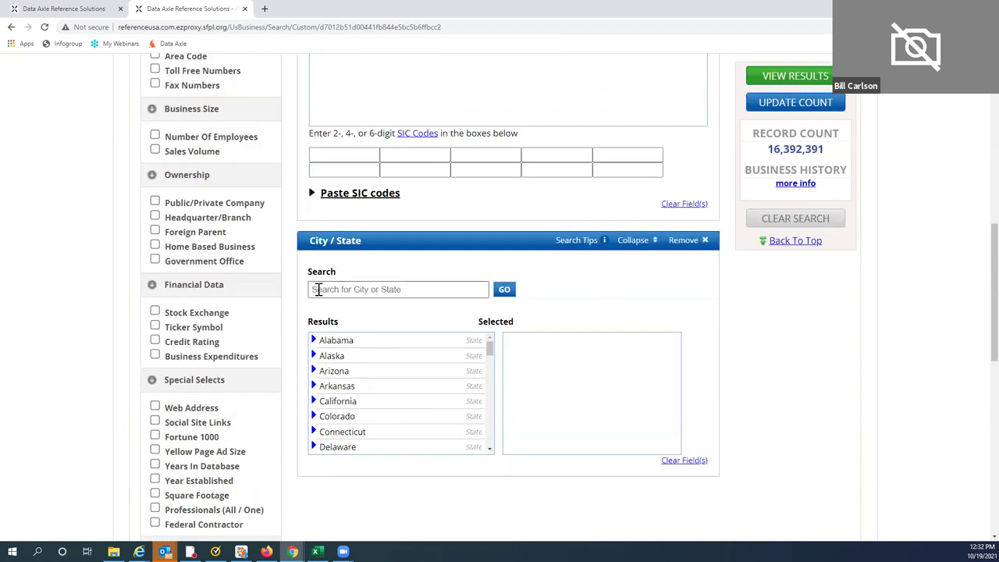
pyautogui.click(317, 289)
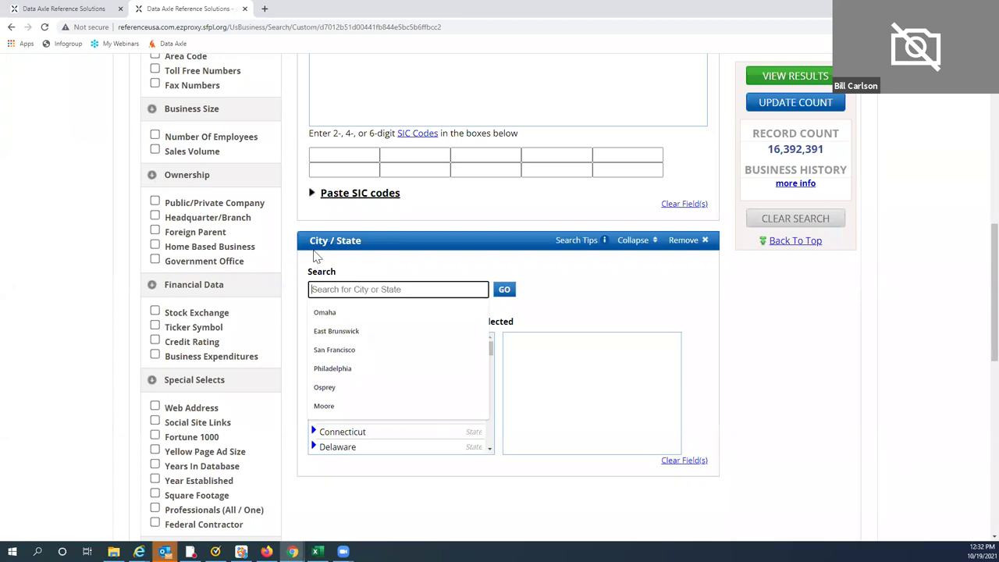
pyautogui.write('San Francisco')
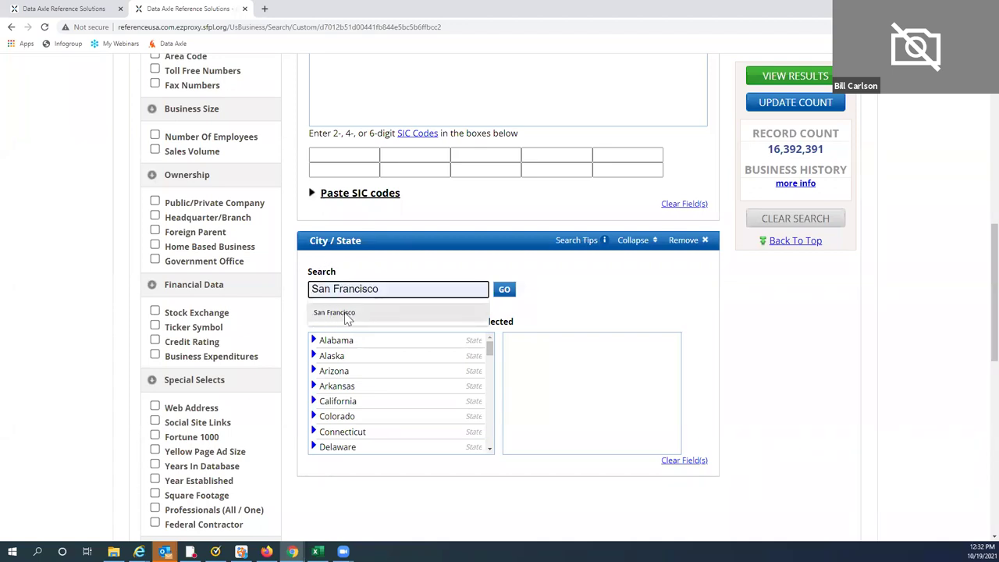
pyautogui.click(348, 317)
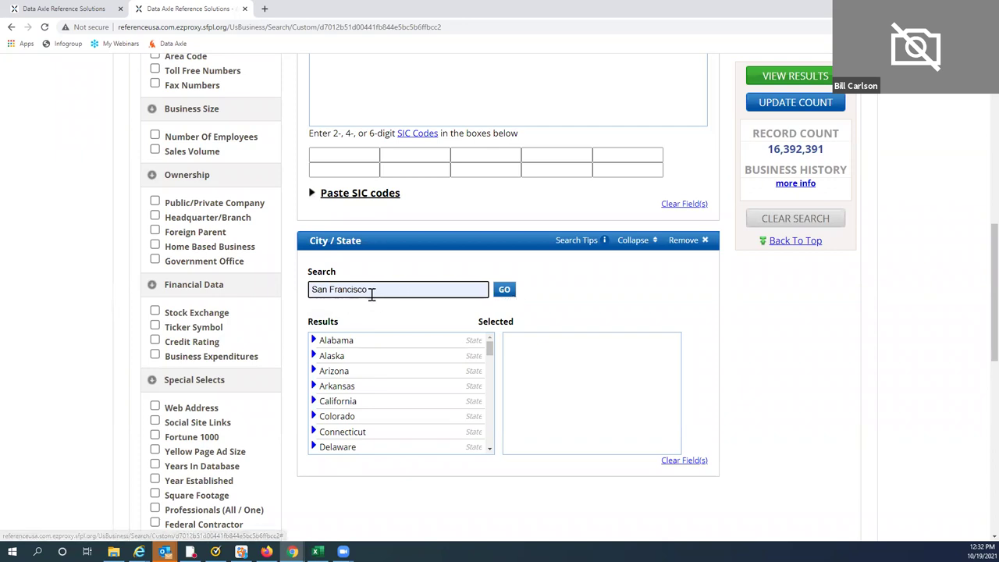
pyautogui.click(504, 290)
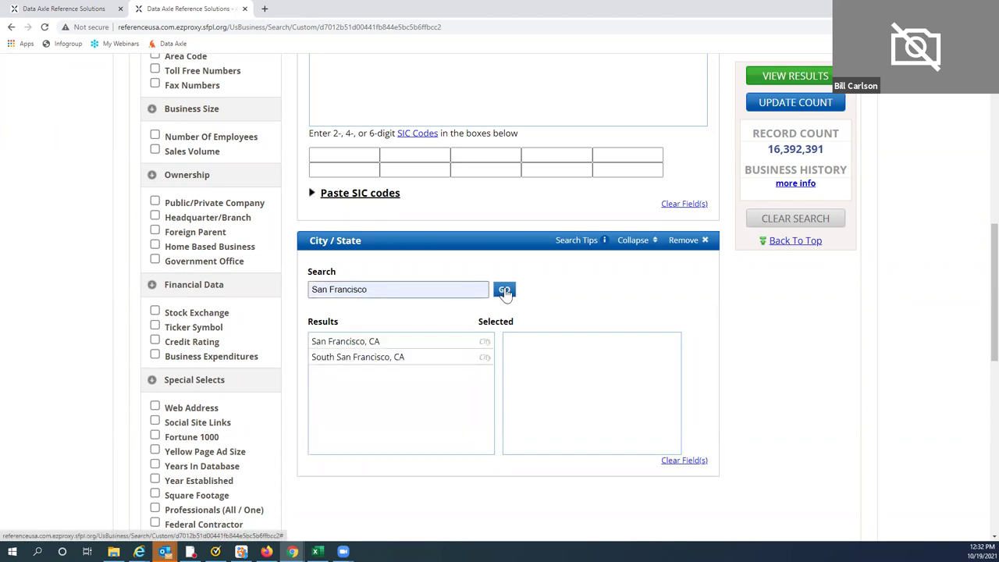
pyautogui.click(335, 346)
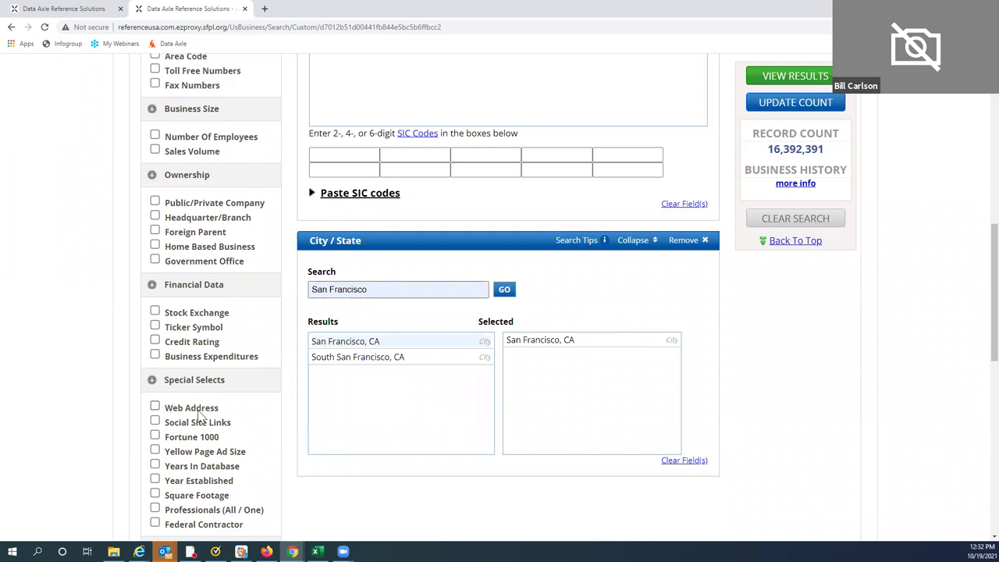
pyautogui.click(789, 107)
# Restrict the Keyword/SIC/NAICS criterion to Search Primary SIC Only and update the record count.
pyautogui.scroll(3, 844, 228)
pyautogui.scroll(1, 845, 228)
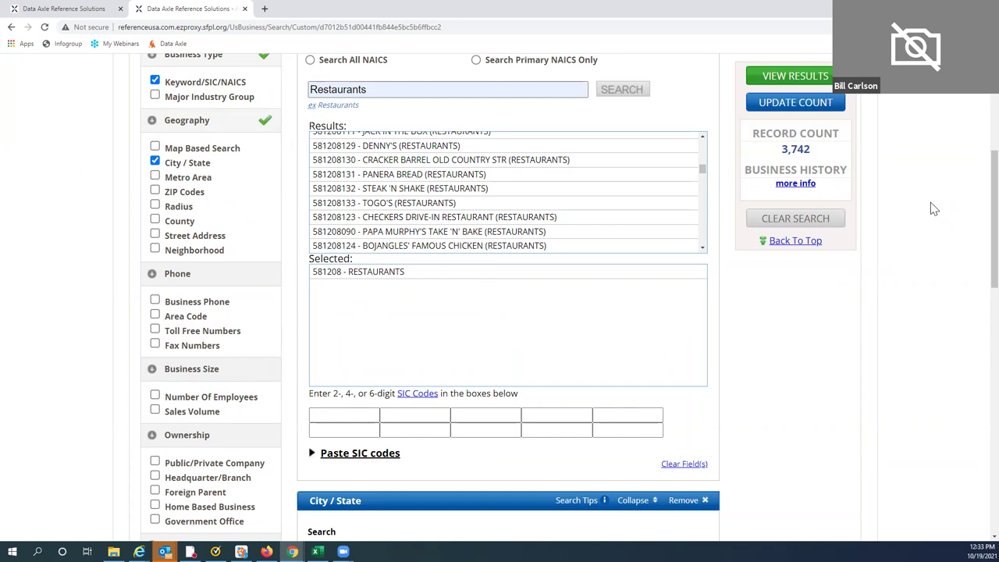
pyautogui.scroll(2, 932, 207)
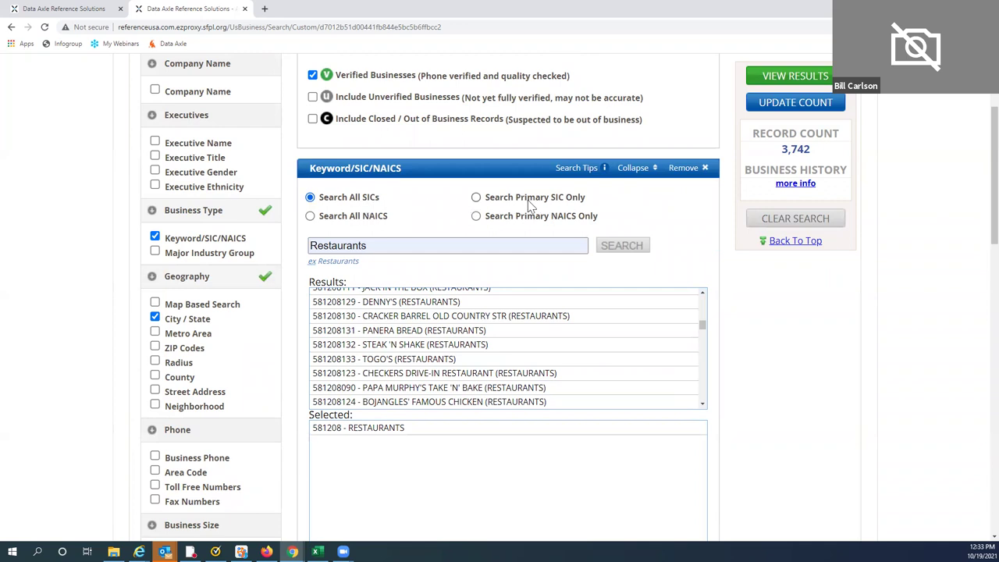
pyautogui.click(476, 197)
pyautogui.click(788, 102)
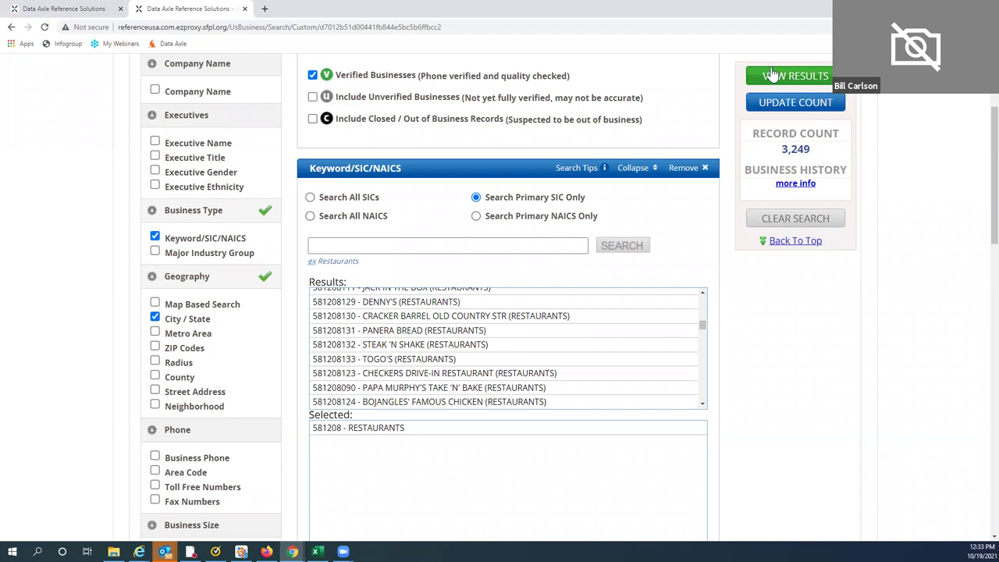
# View the search results and examine their ZIP Code chart and the full report of business counts by ZIP code.
pyautogui.click(794, 78)
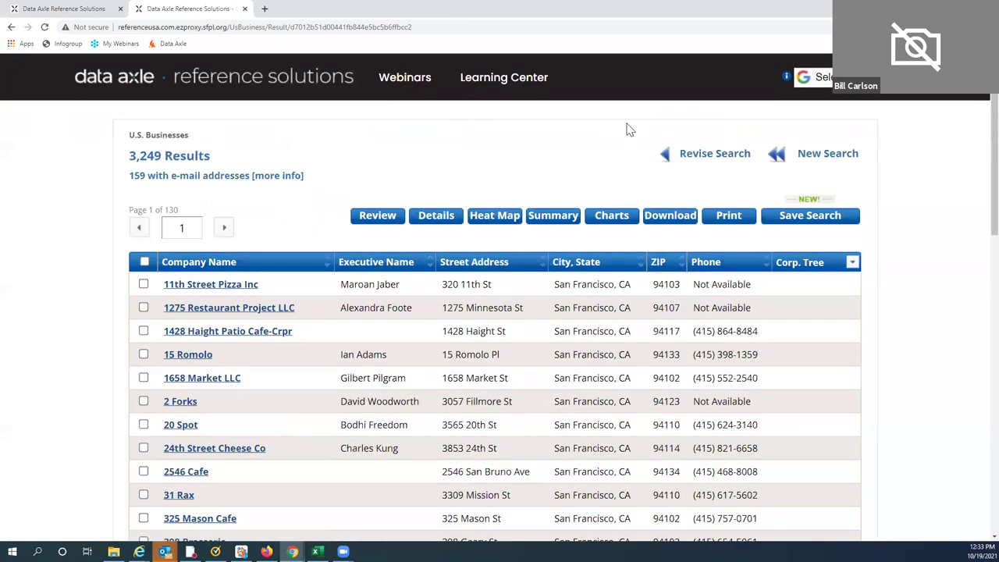
pyautogui.click(613, 219)
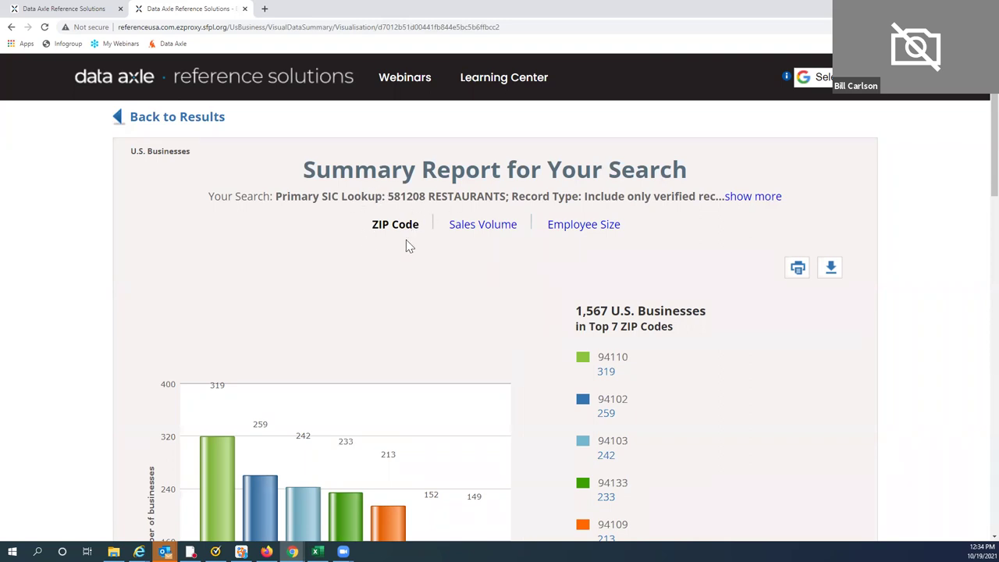
pyautogui.scroll(-2, 535, 254)
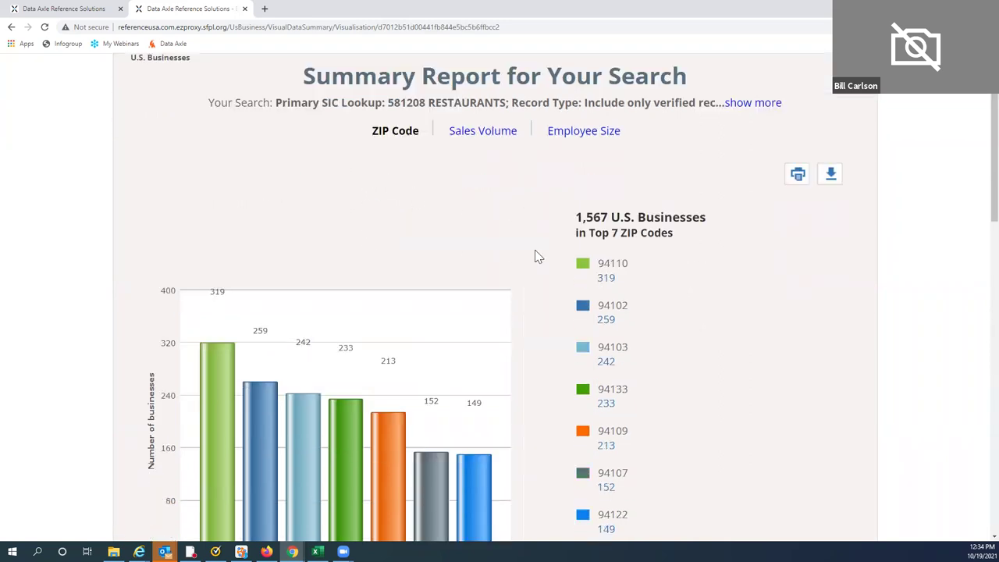
pyautogui.scroll(-6, 903, 254)
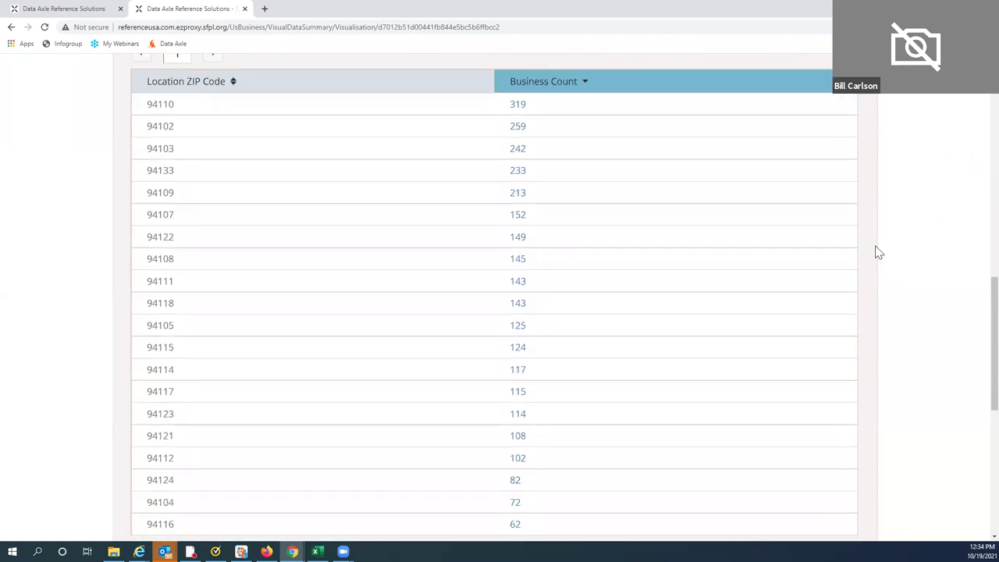
pyautogui.scroll(1, 874, 250)
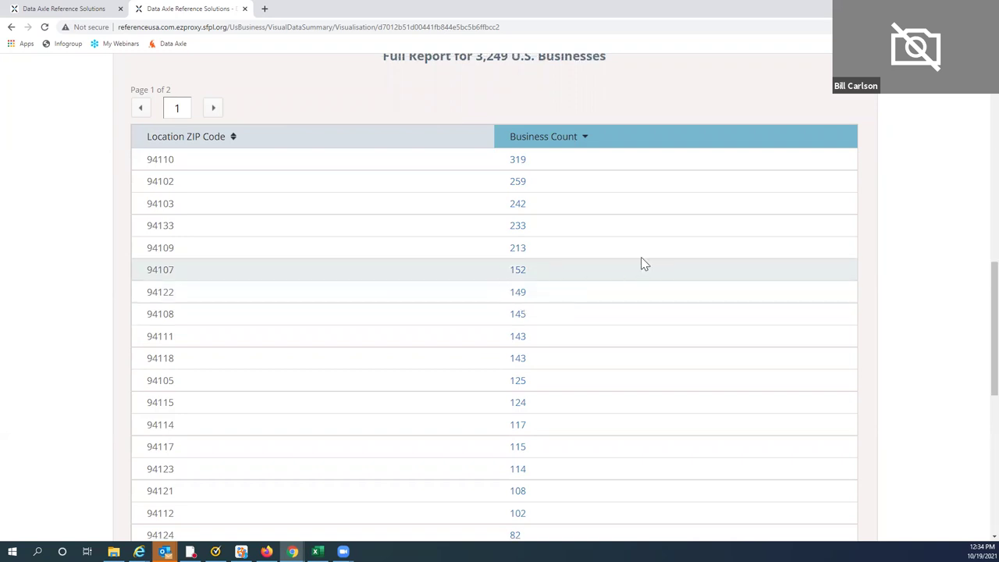
pyautogui.scroll(6, 643, 263)
pyautogui.scroll(2, 570, 197)
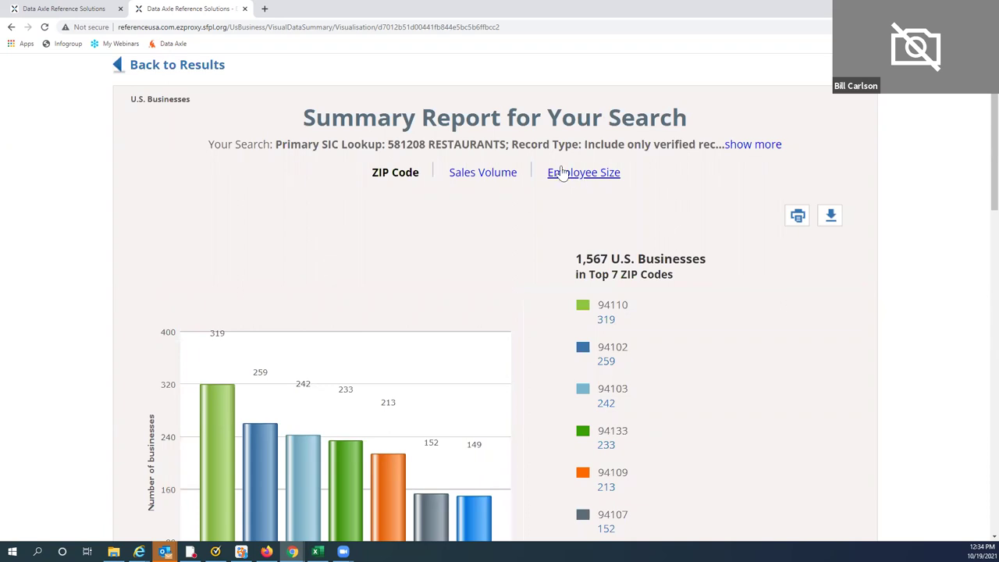
# Show the summary chart by Employee Size and examine how the restaurants are distributed.
pyautogui.click(566, 178)
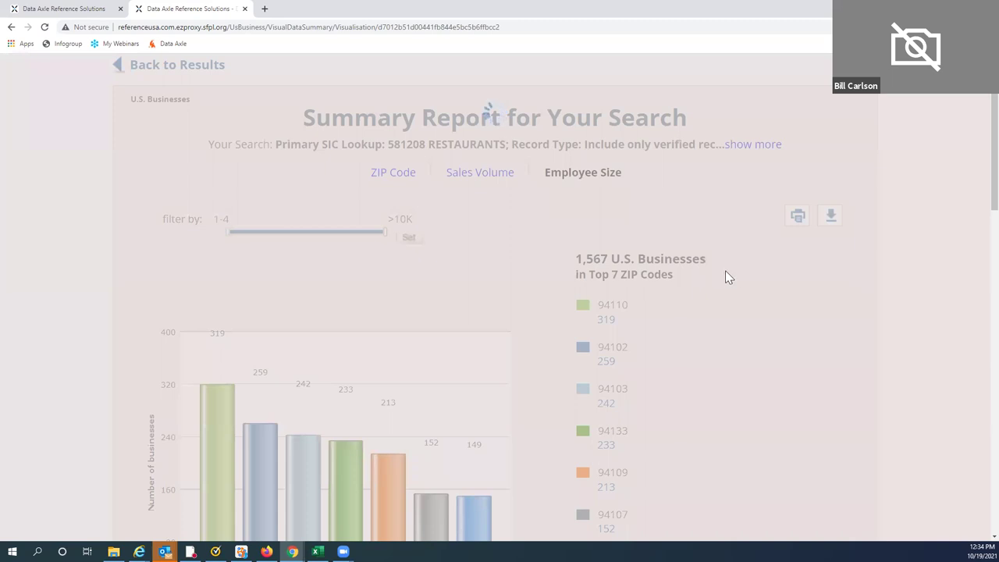
pyautogui.scroll(-1, 737, 286)
pyautogui.scroll(-1, 740, 284)
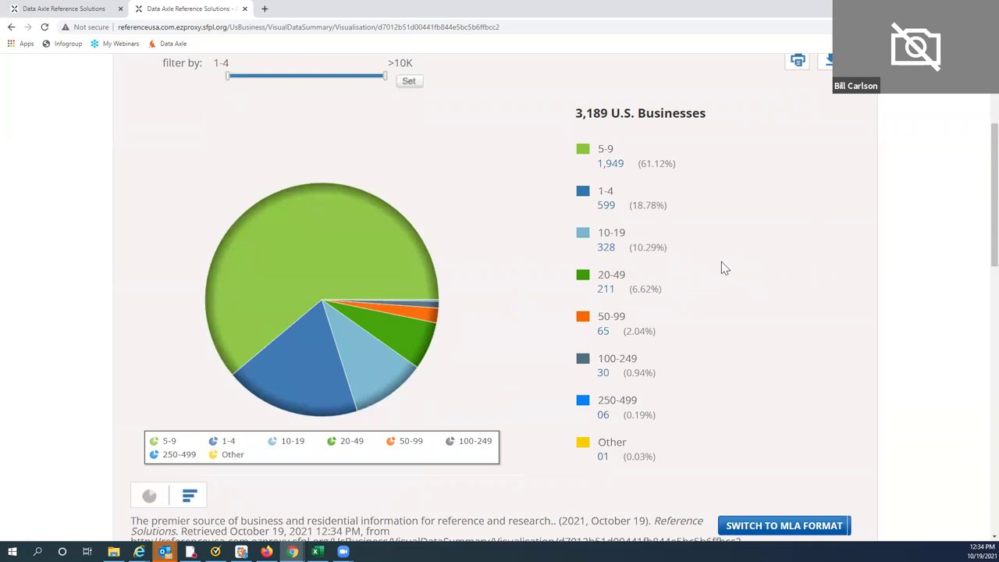
pyautogui.scroll(2, 721, 266)
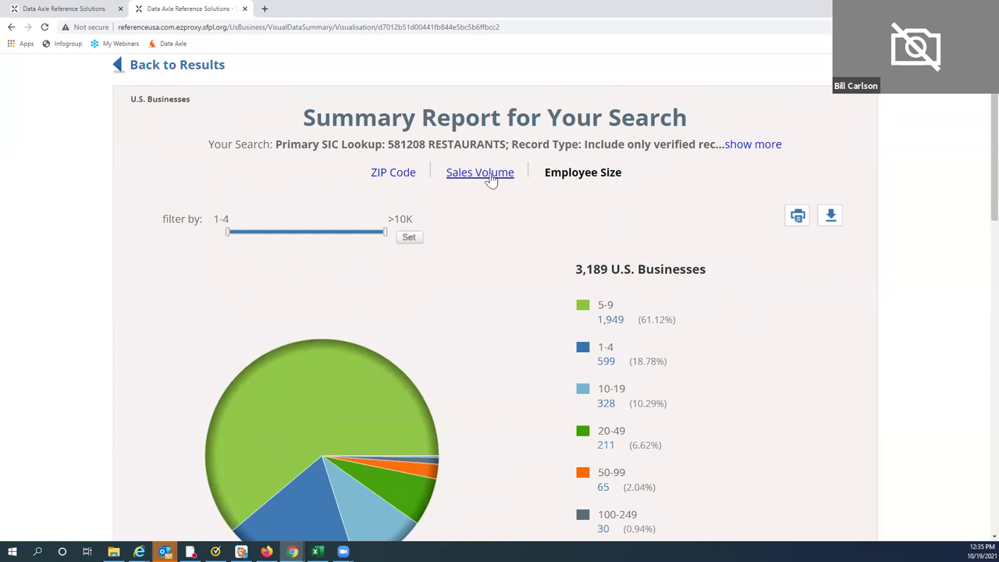
# Examine the Sales Volume breakdown in the summary charts, and return to the results list.
pyautogui.click(482, 177)
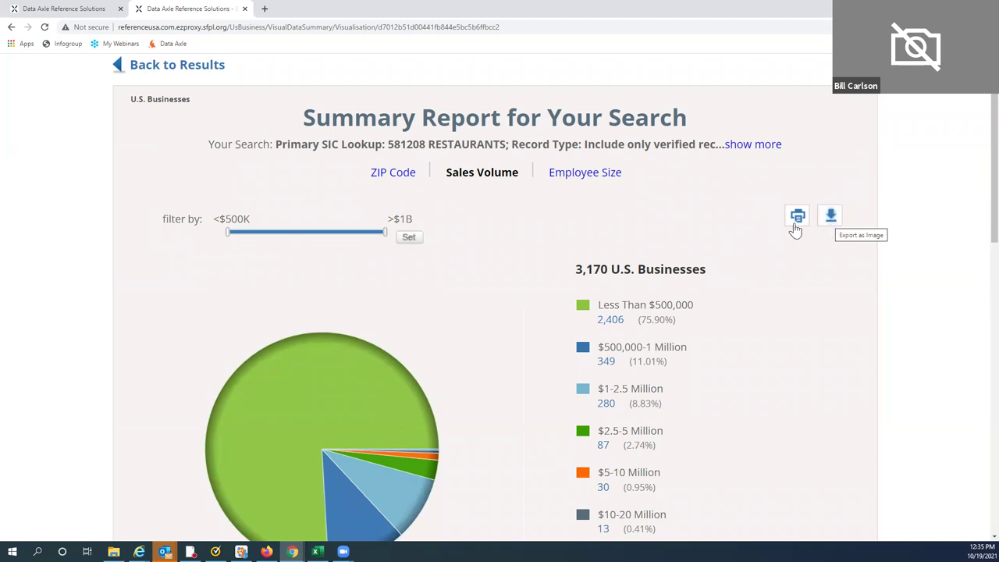
pyautogui.scroll(-1, 744, 223)
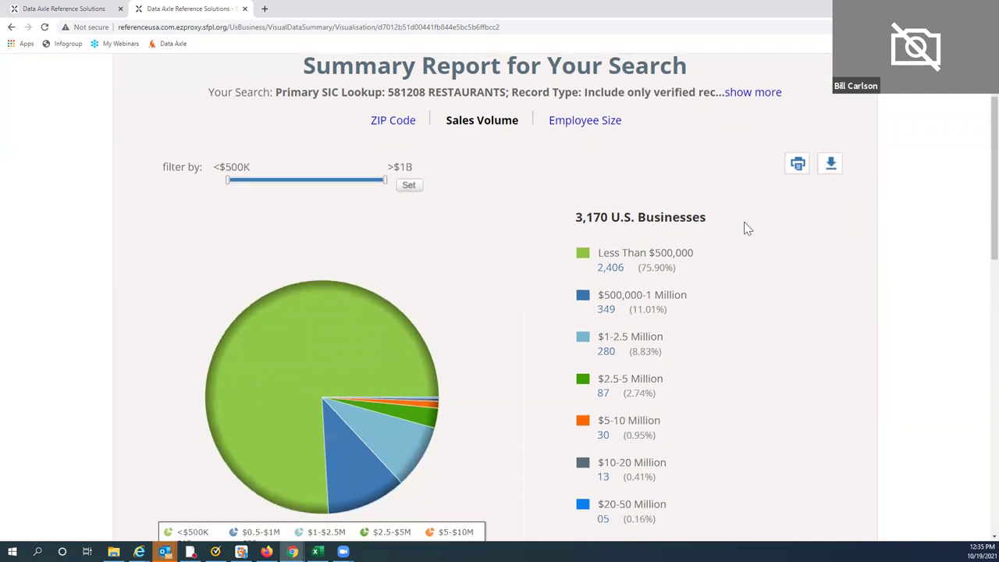
pyautogui.scroll(-1, 746, 229)
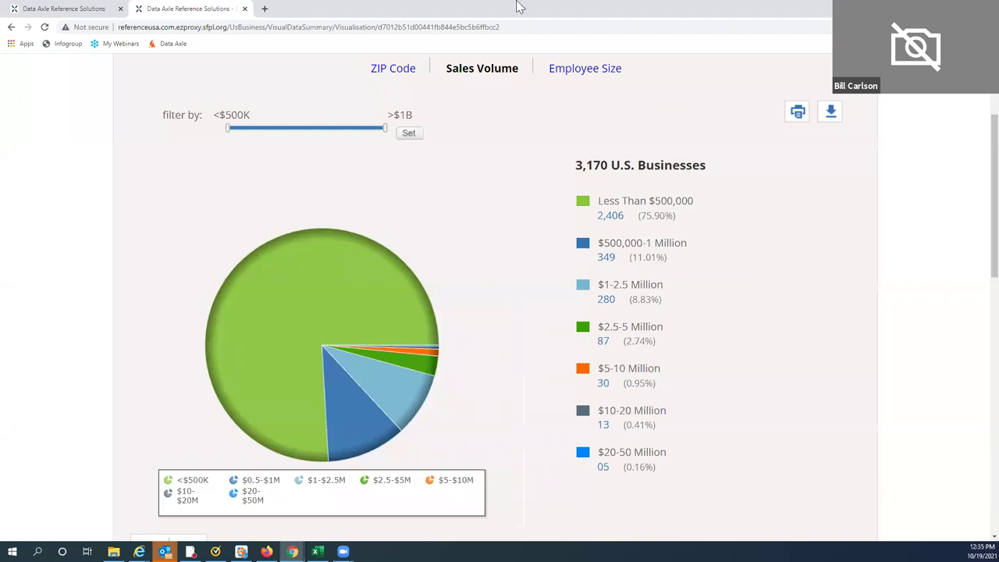
pyautogui.scroll(1, 528, 200)
pyautogui.scroll(2, 528, 201)
pyautogui.click(191, 122)
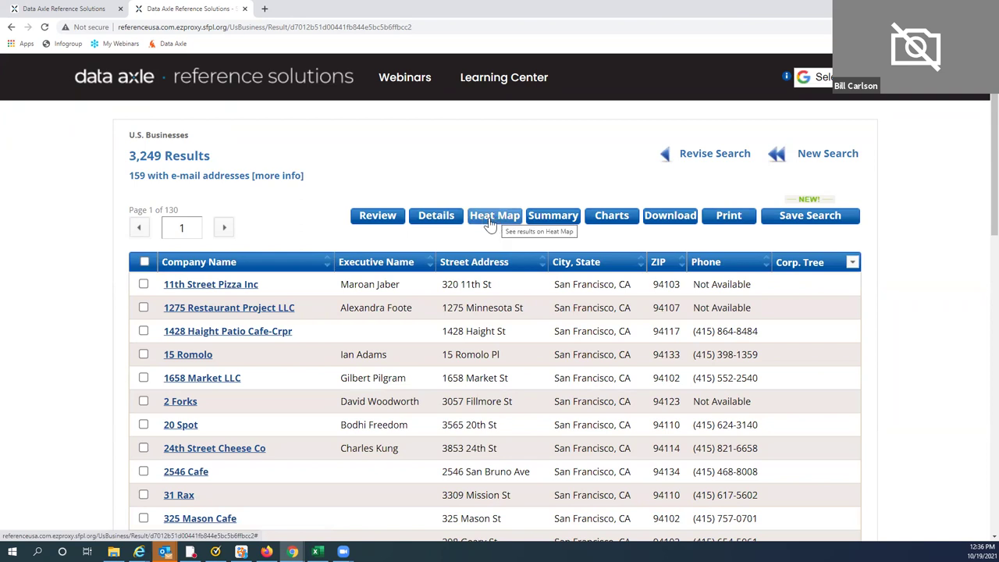
# Examine the location heat map of the San Francisco restaurants, and return to the results list.
pyautogui.click(491, 222)
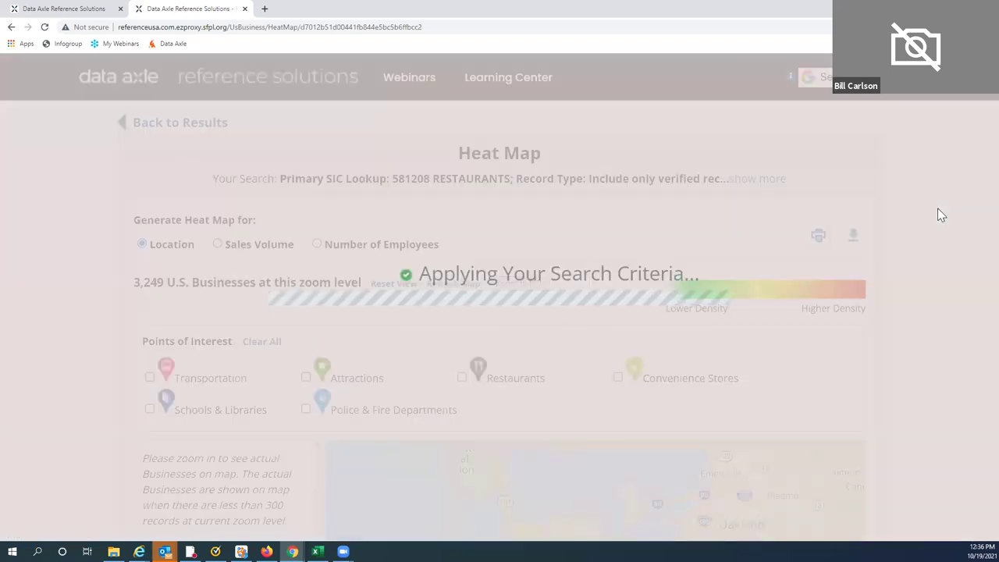
pyautogui.scroll(-3, 947, 198)
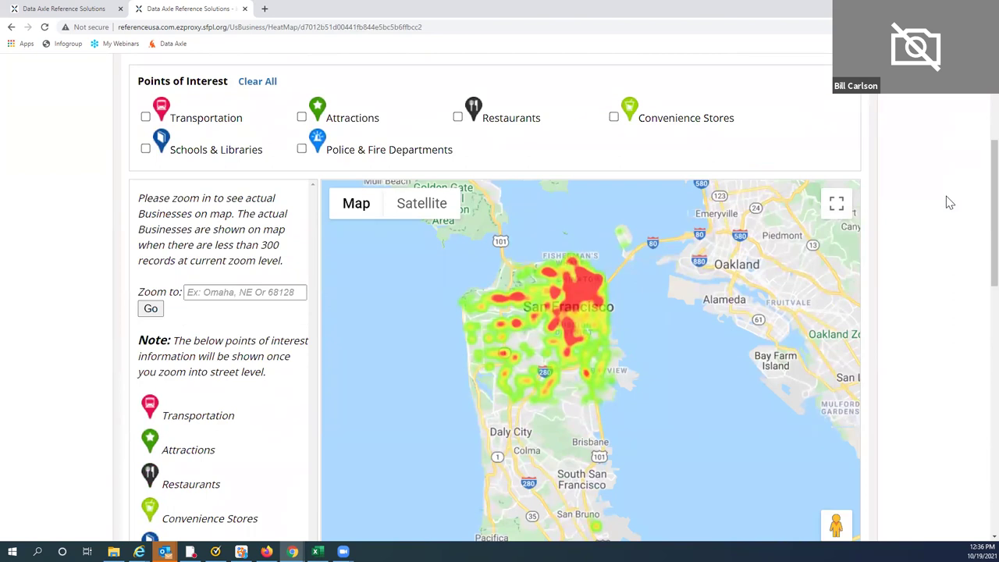
pyautogui.scroll(-1, 949, 202)
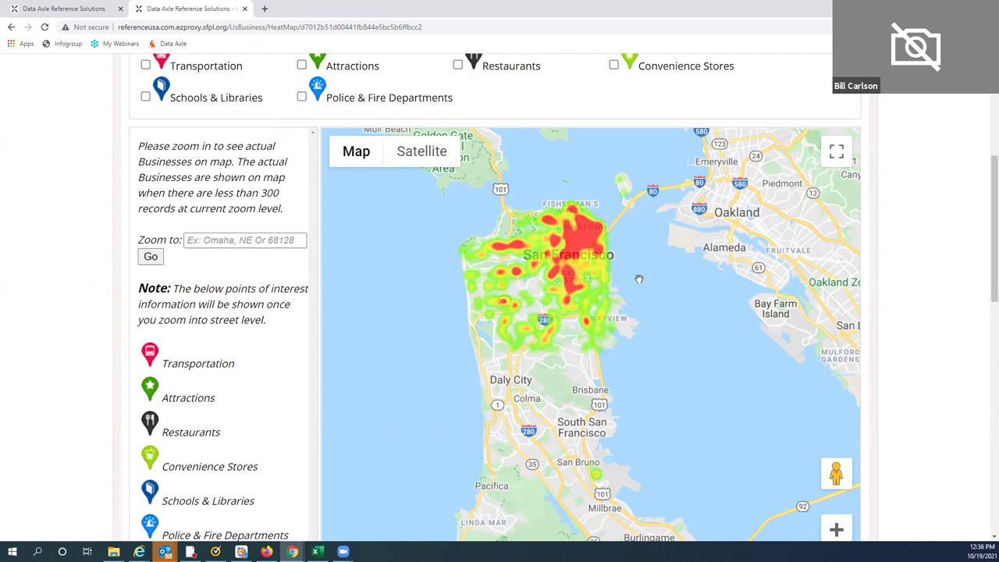
pyautogui.scroll(3, 941, 241)
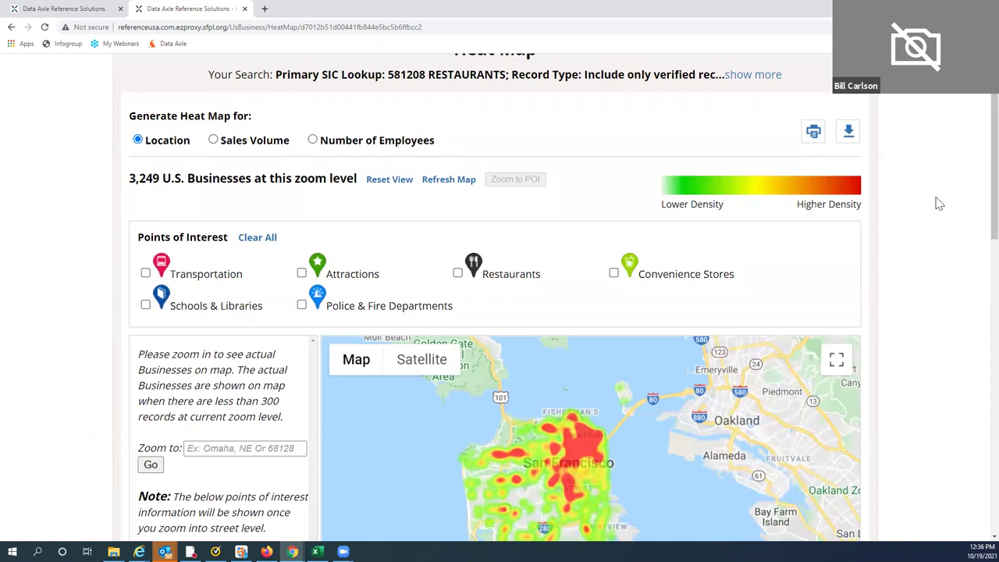
pyautogui.scroll(2, 939, 204)
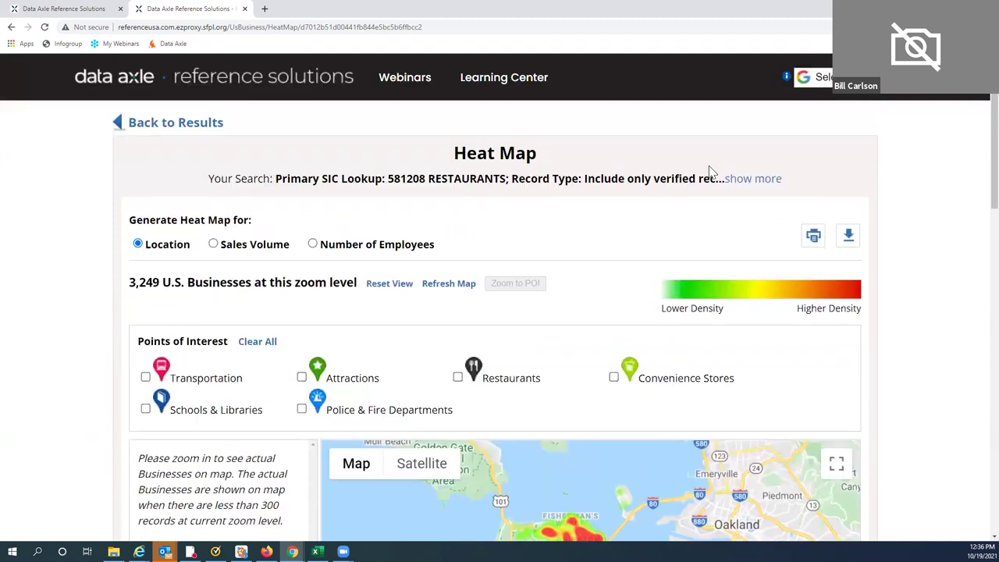
pyautogui.click(201, 123)
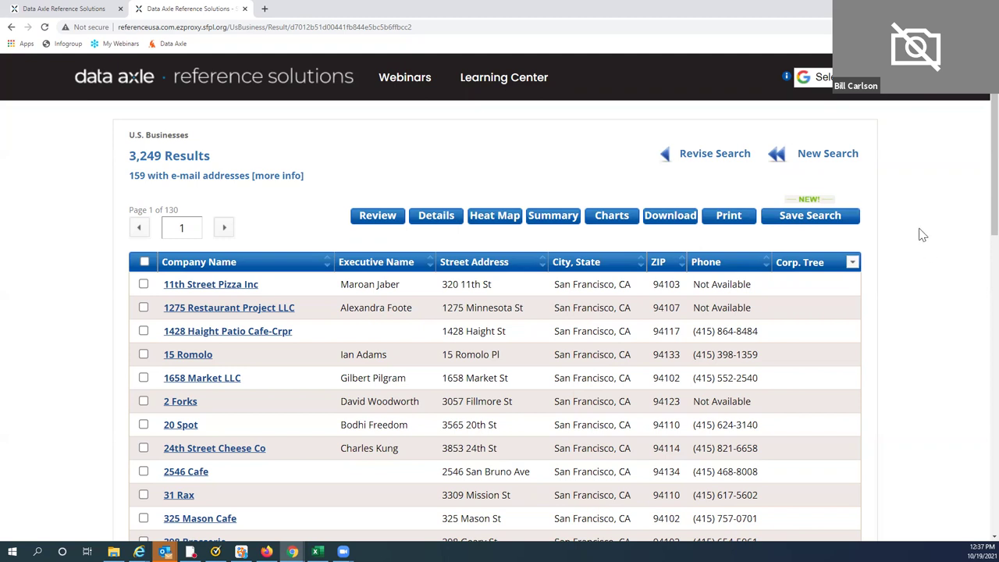
# Select every restaurant record on results pages 1 through 10.
pyautogui.scroll(-7, 856, 232)
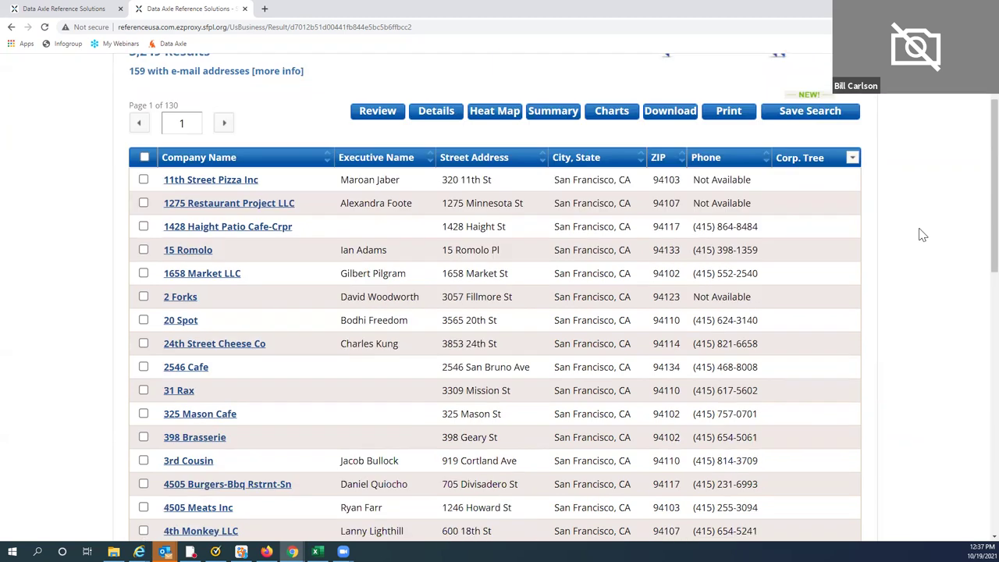
pyautogui.scroll(-1, 842, 266)
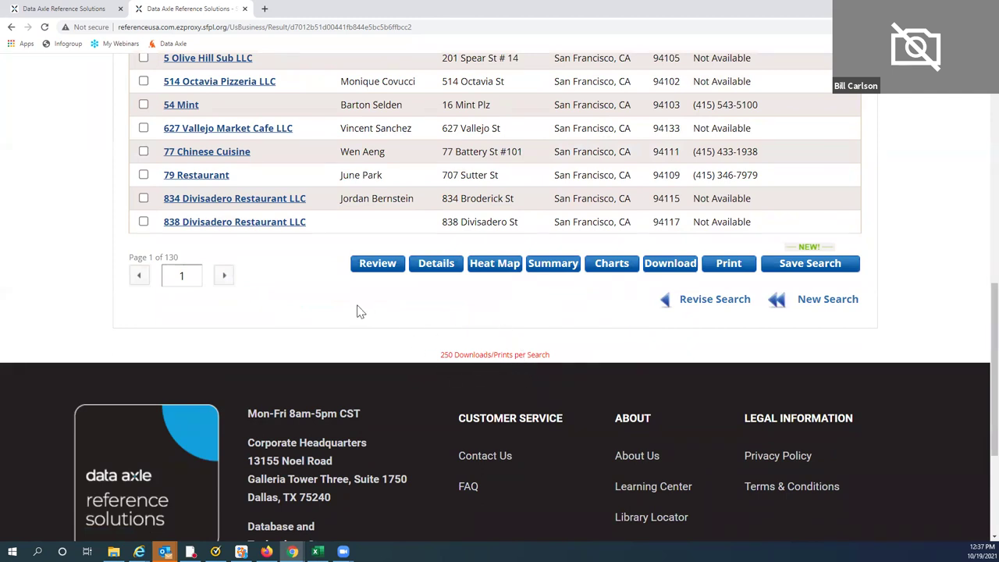
pyautogui.scroll(5, 289, 281)
pyautogui.scroll(4, 303, 226)
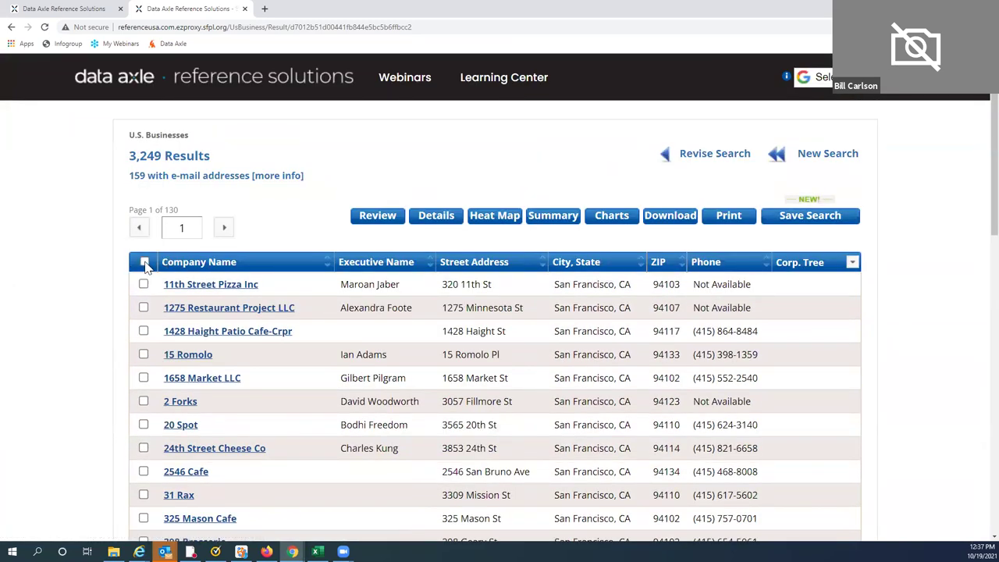
pyautogui.click(145, 263)
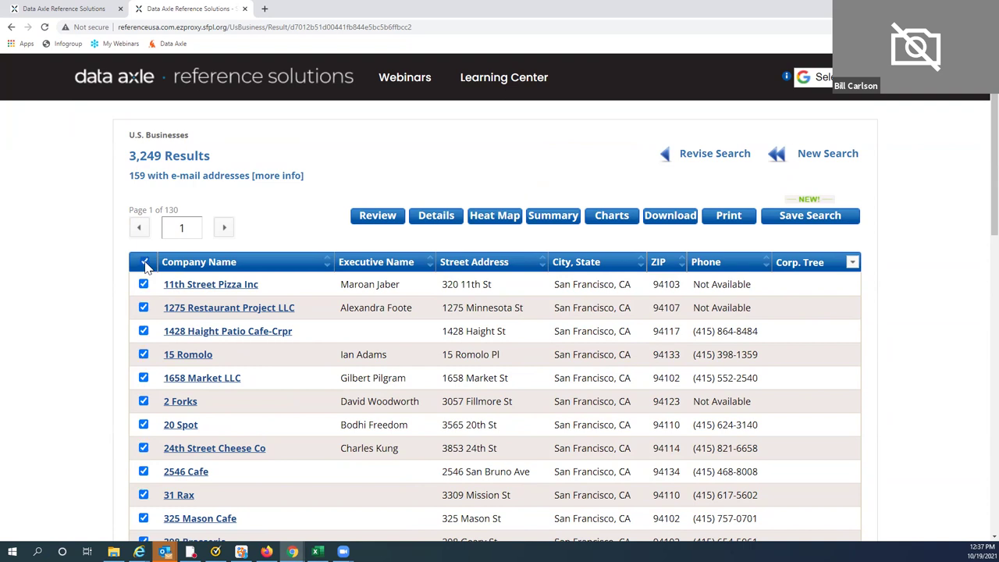
pyautogui.click(225, 229)
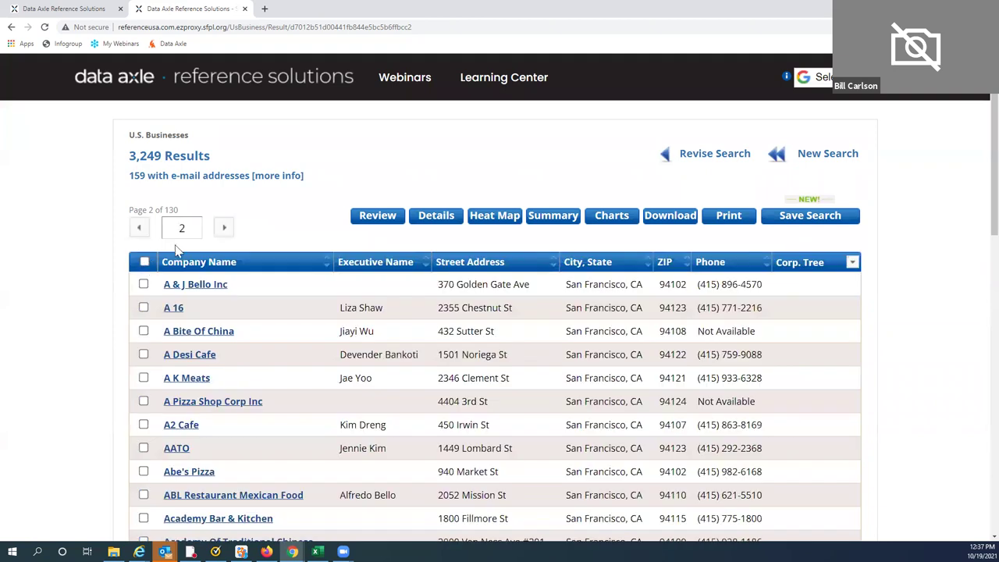
pyautogui.click(144, 262)
pyautogui.click(225, 228)
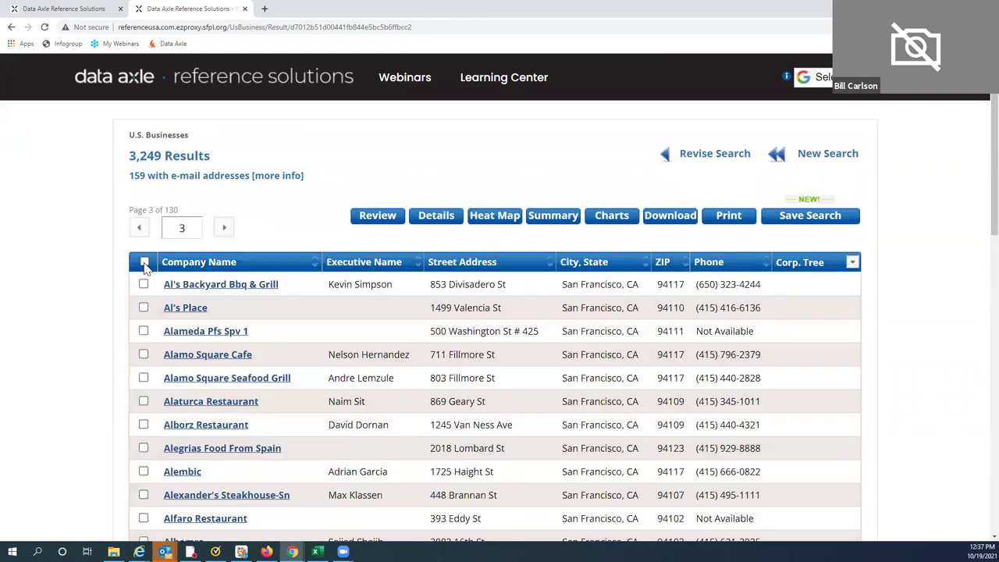
pyautogui.click(144, 264)
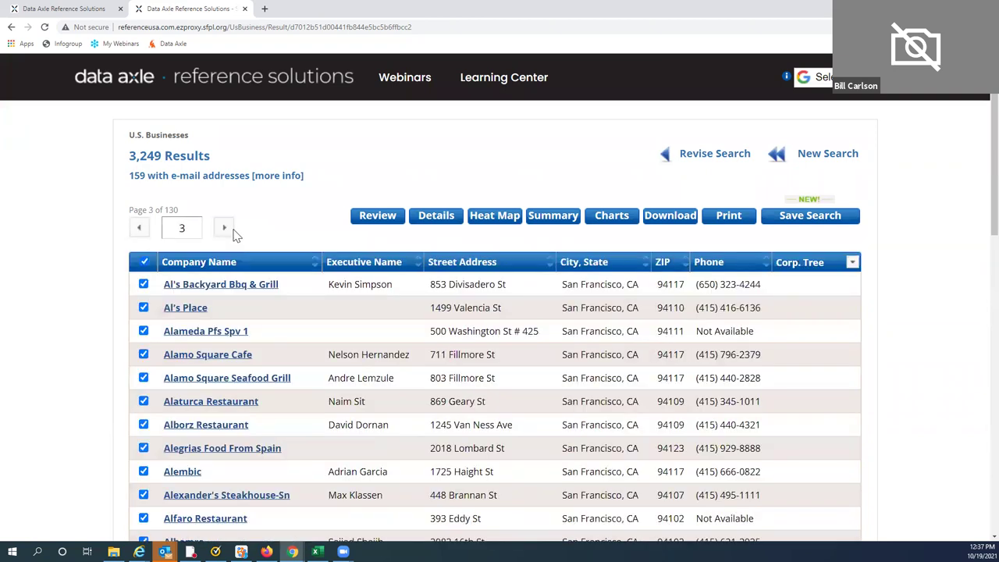
pyautogui.click(225, 228)
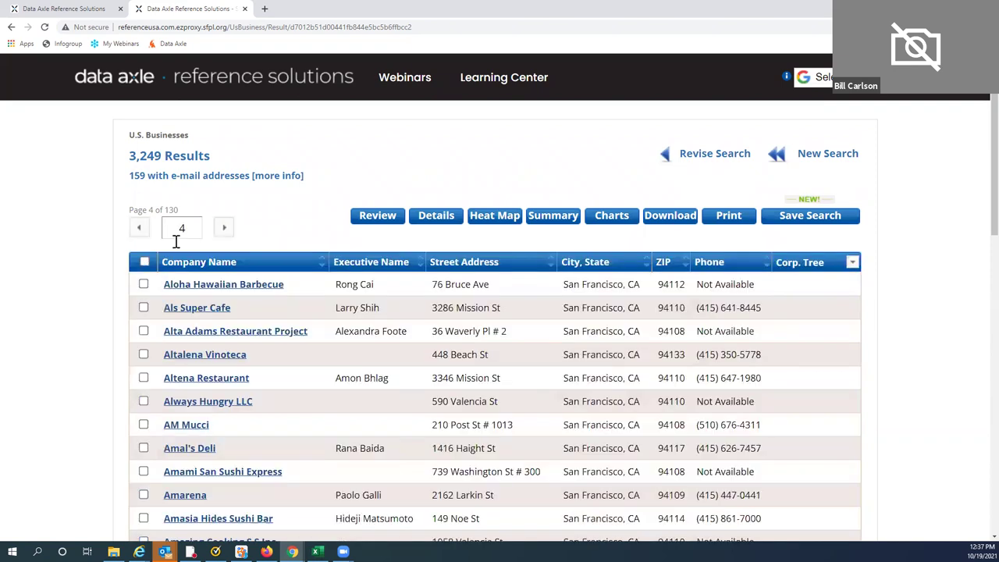
pyautogui.click(144, 262)
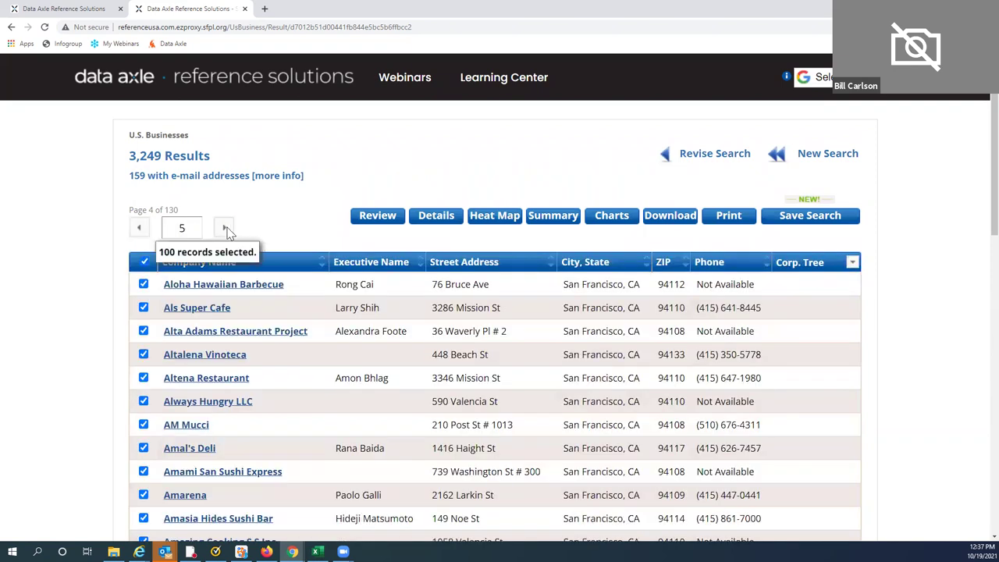
pyautogui.click(226, 228)
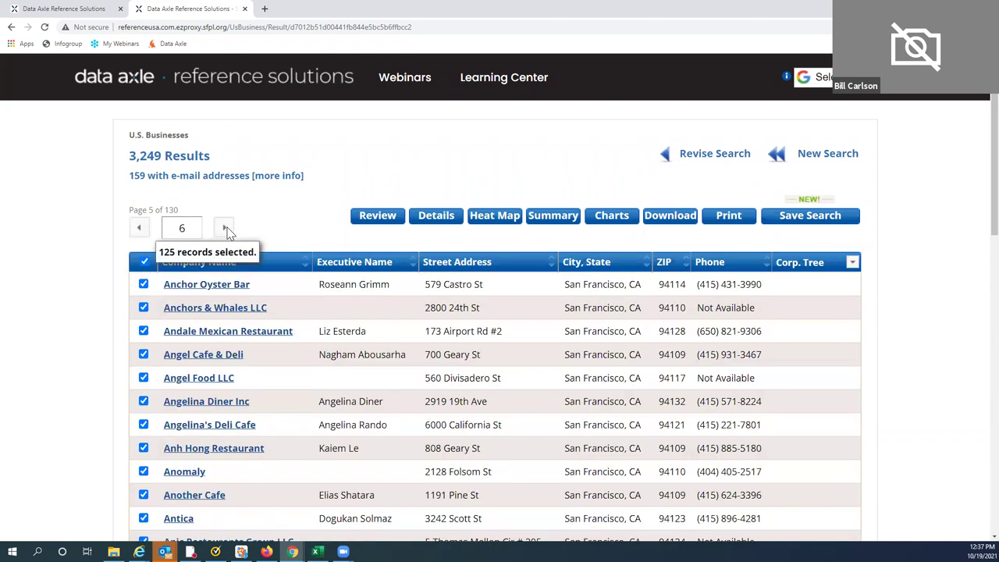
pyautogui.click(225, 229)
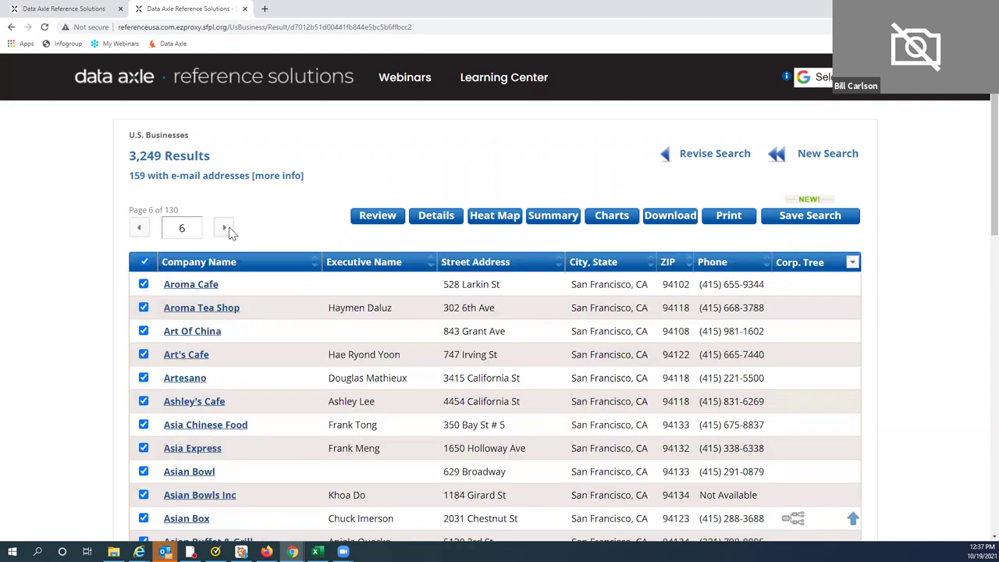
pyautogui.click(226, 229)
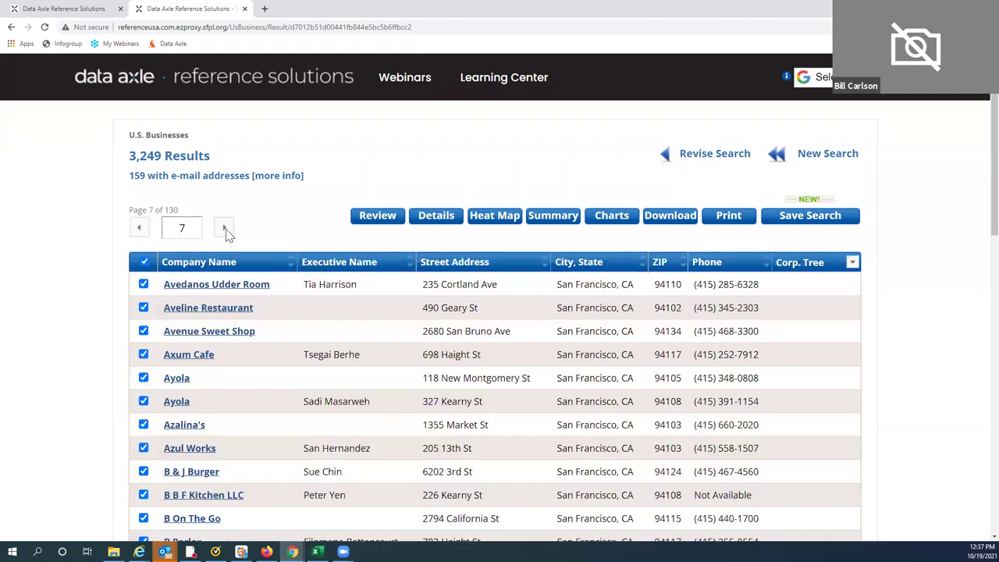
pyautogui.click(226, 229)
pyautogui.click(225, 228)
pyautogui.click(226, 228)
pyautogui.click(143, 263)
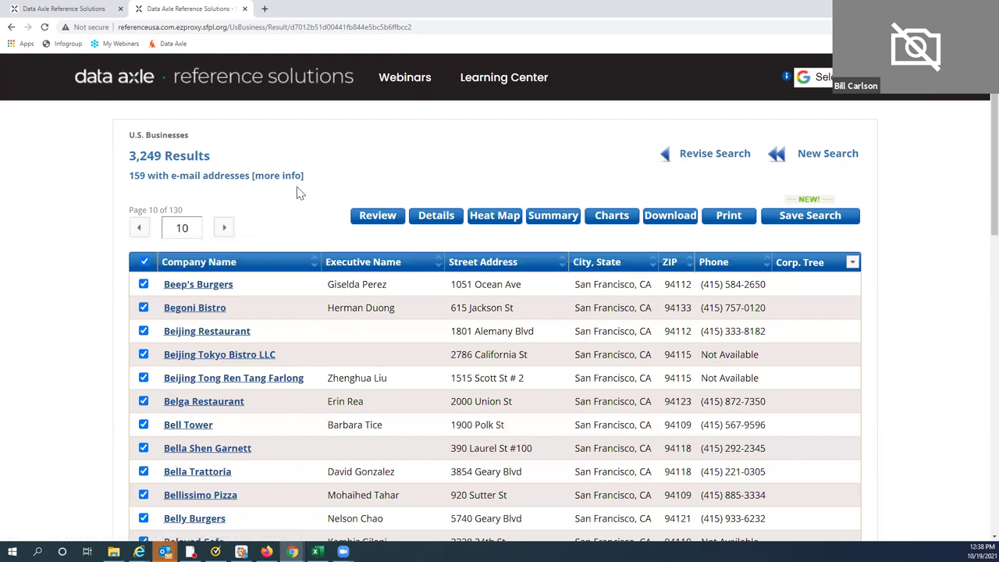
# Download the selected restaurant records as a comma-delimited file with the Summary level of detail.
pyautogui.click(667, 224)
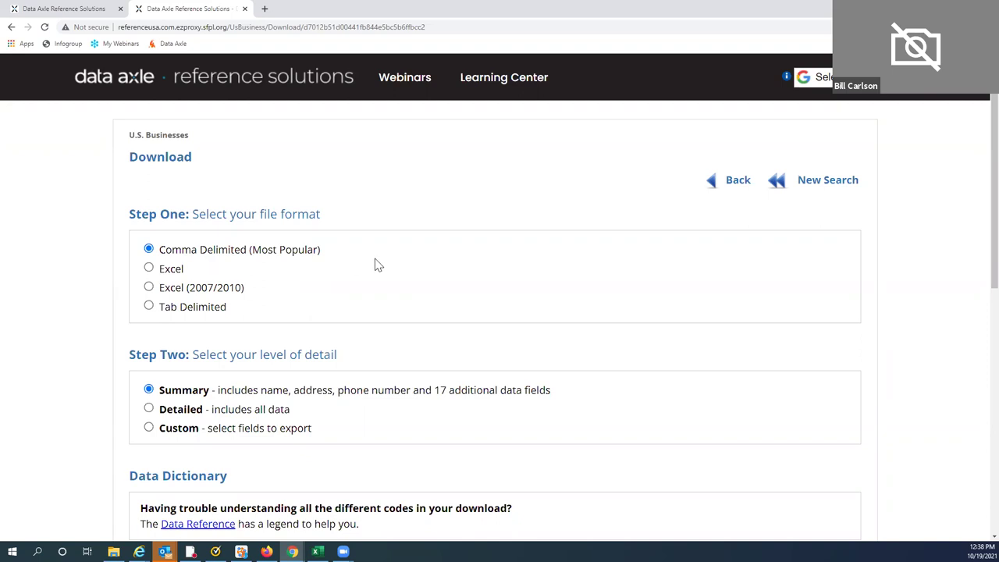
pyautogui.scroll(-2, 375, 267)
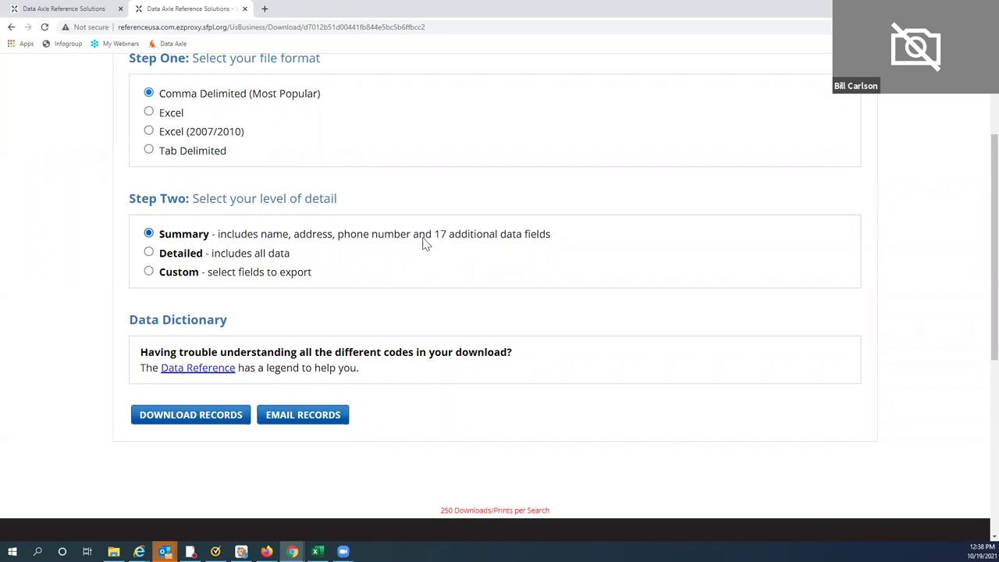
pyautogui.click(183, 420)
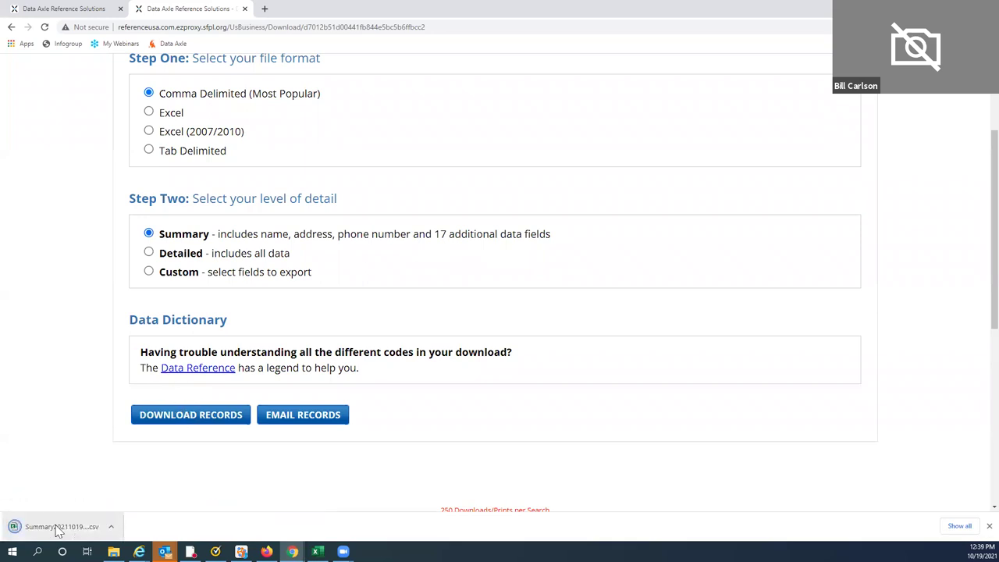
# Open the downloaded Summary CSV in Excel, examine the exported restaurant records, and close the workbook.
pyautogui.click(56, 529)
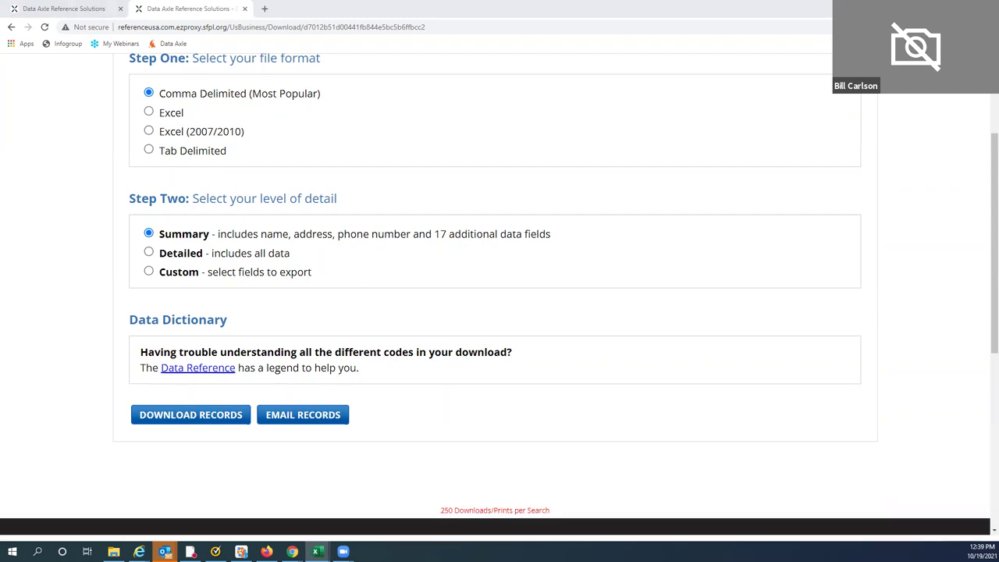
pyautogui.click(695, 135)
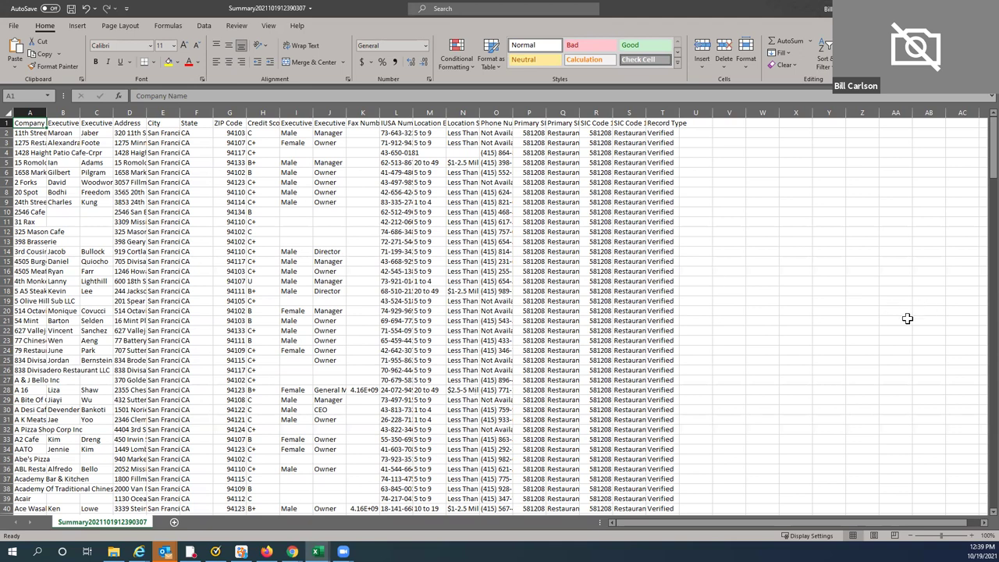
pyautogui.click(5, 114)
pyautogui.rightClick(92, 183)
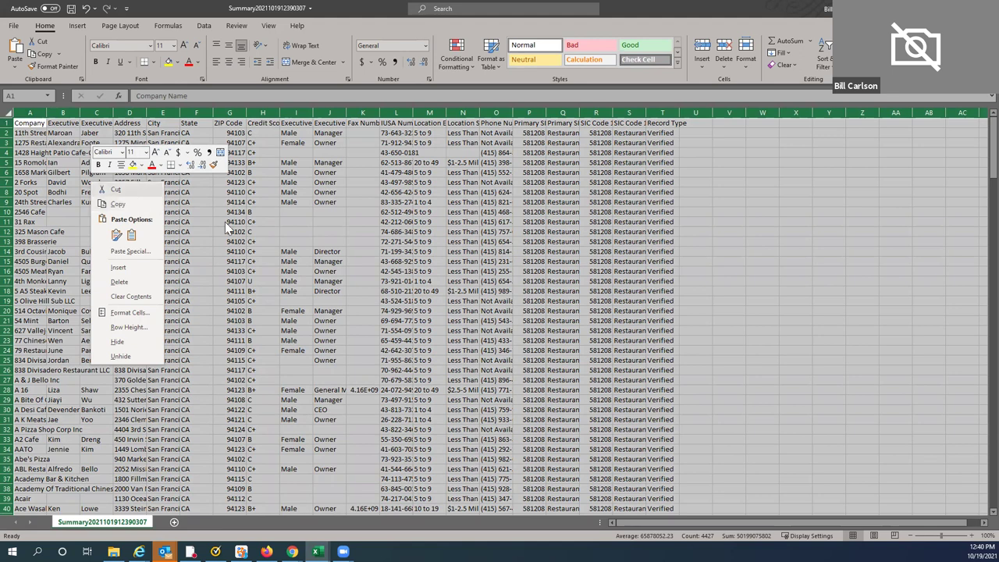
pyautogui.press('Escape')
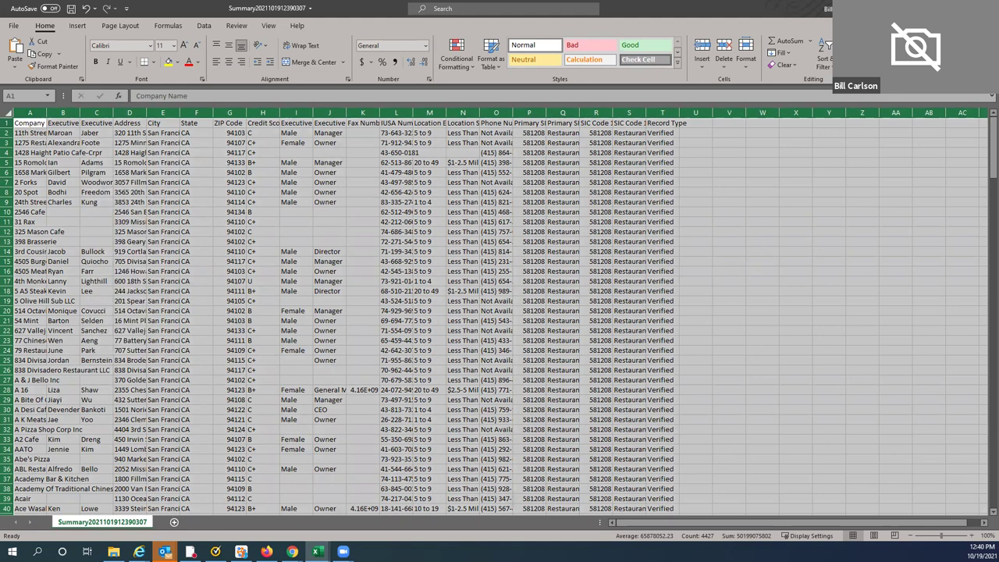
pyautogui.hotkey('alt', 'F4')
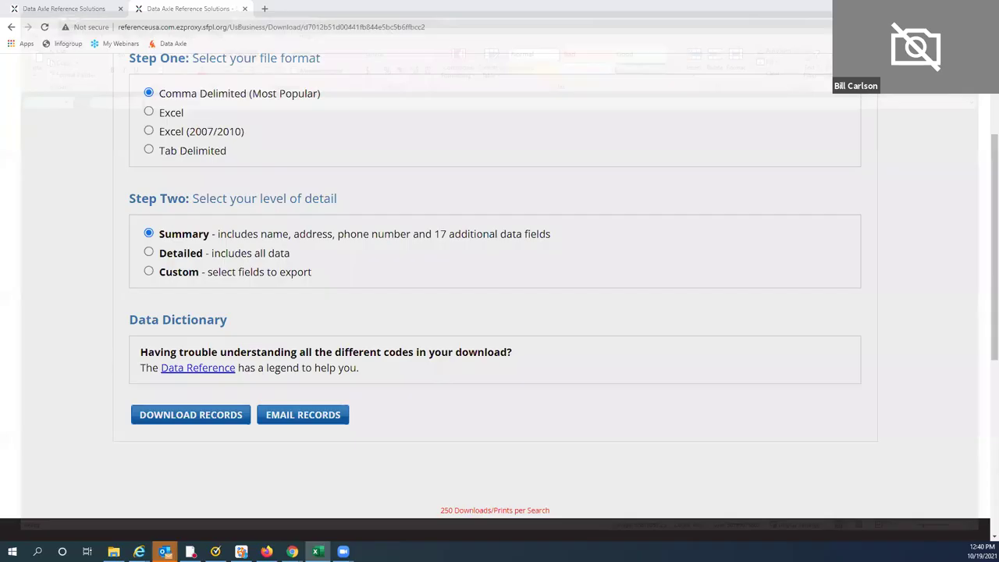
# Return from the download options to the results, reopen the search form, and rerun the same search to clear the record selection.
pyautogui.scroll(1, 485, 227)
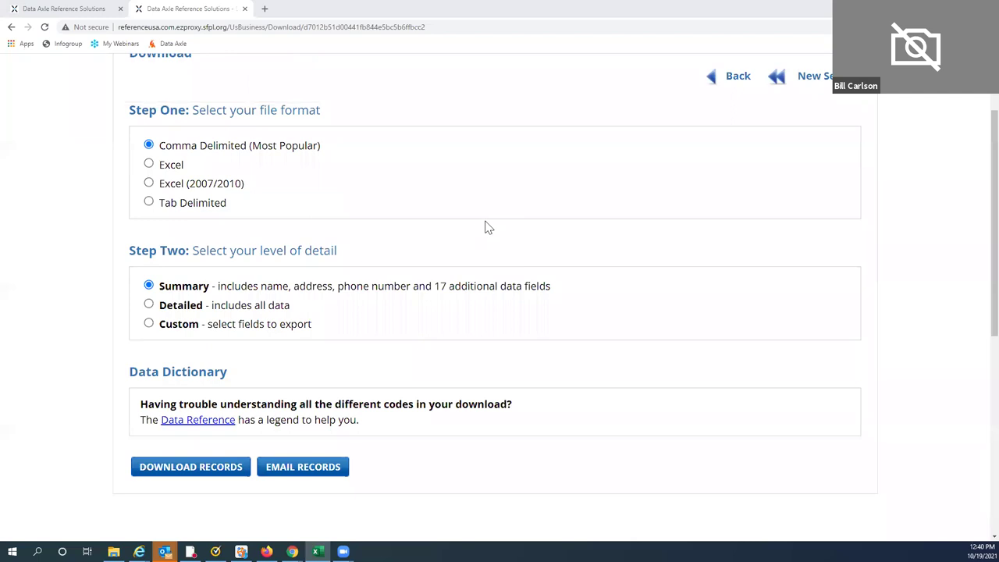
pyautogui.click(726, 83)
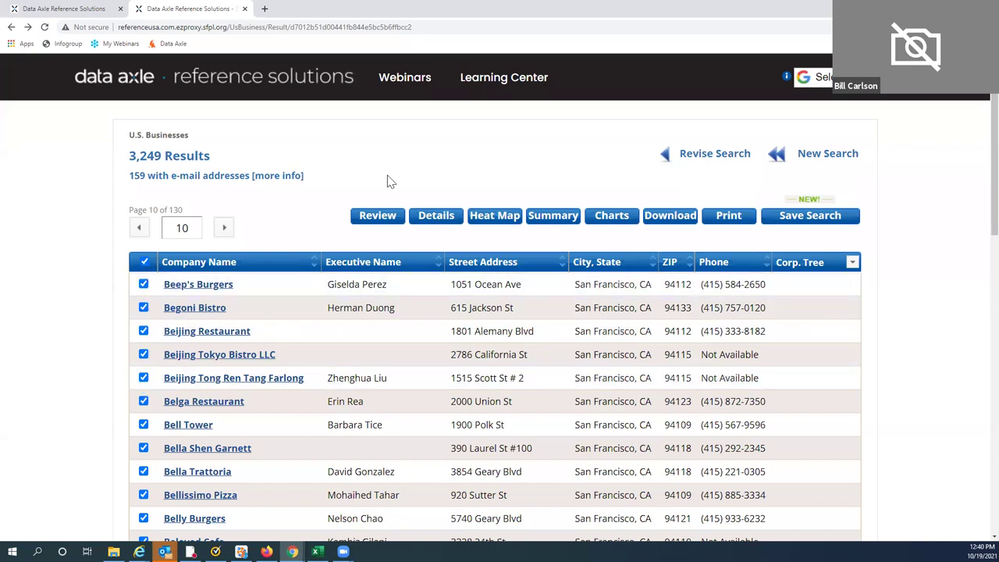
pyautogui.click(689, 161)
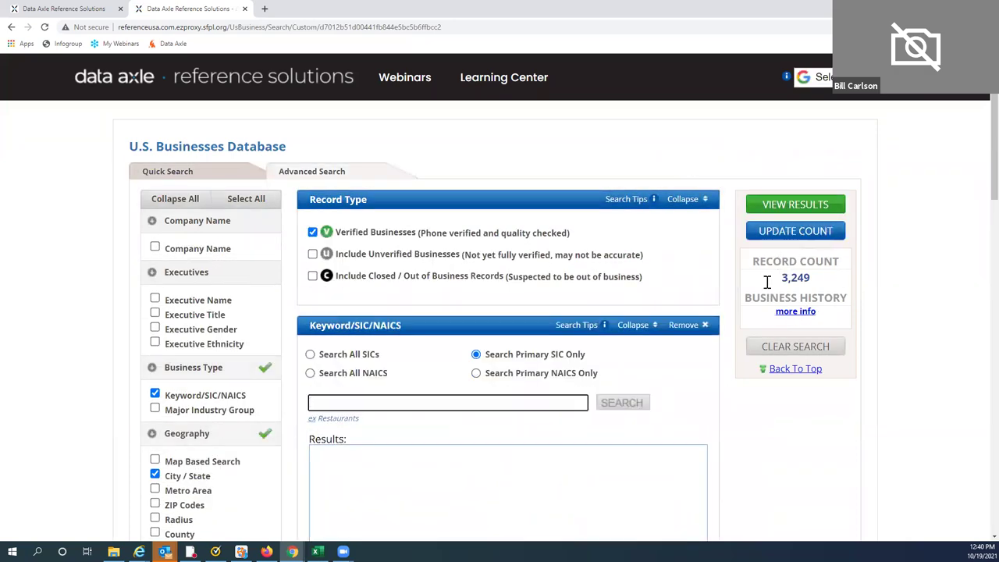
pyautogui.click(788, 207)
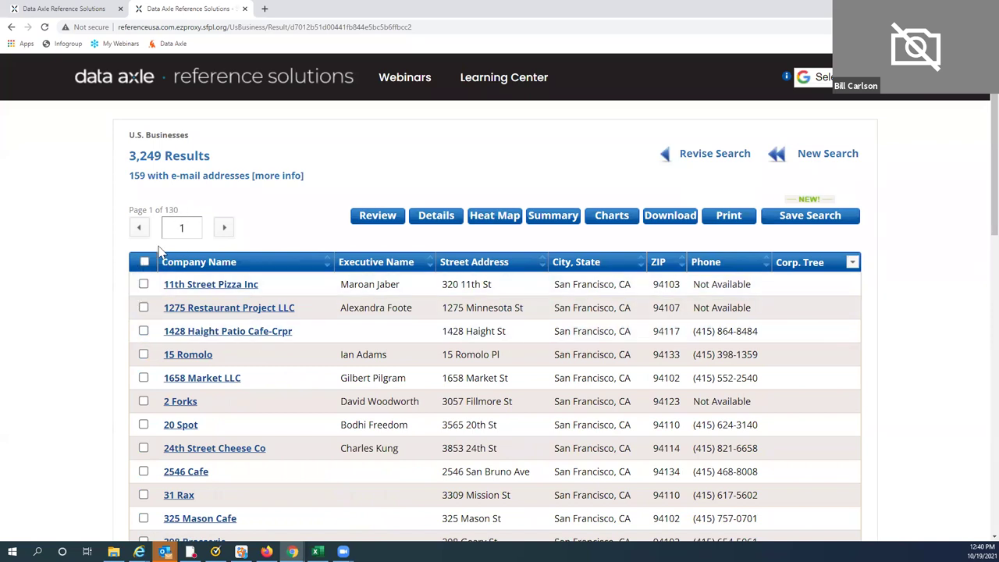
# Jump to results page 11, select all records on pages 11 and 12, and advance to page 13.
pyautogui.click(185, 227)
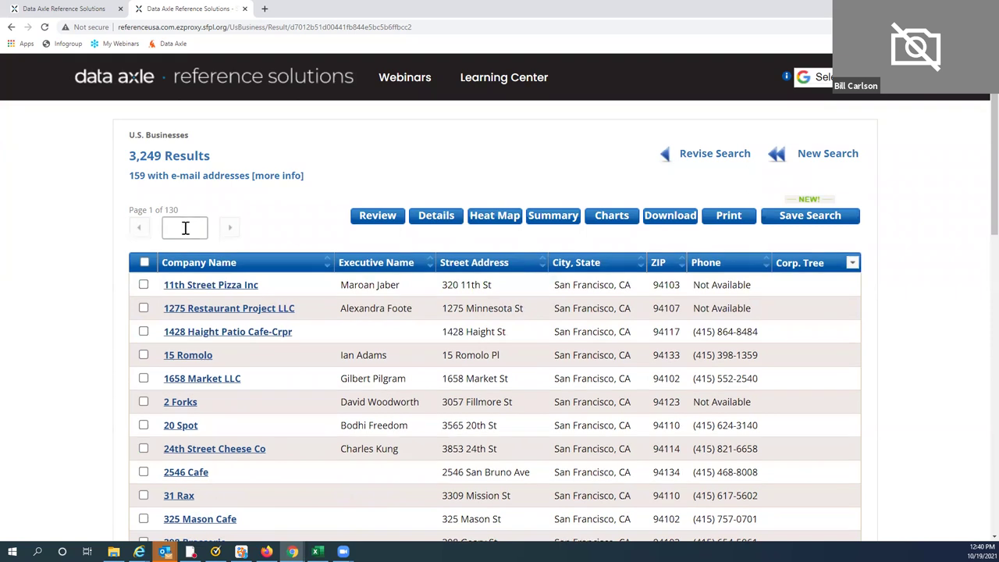
pyautogui.write('11')
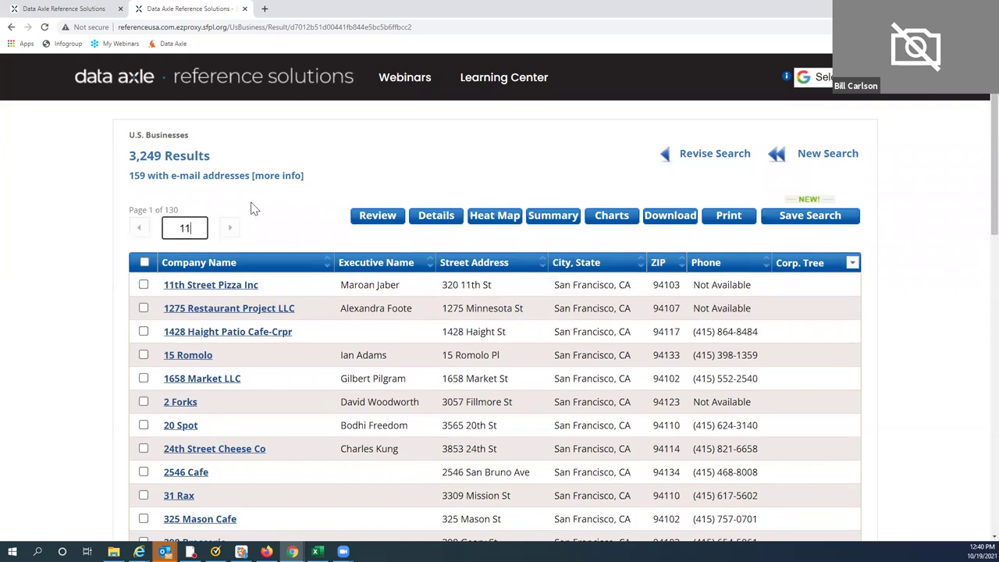
pyautogui.press('Return')
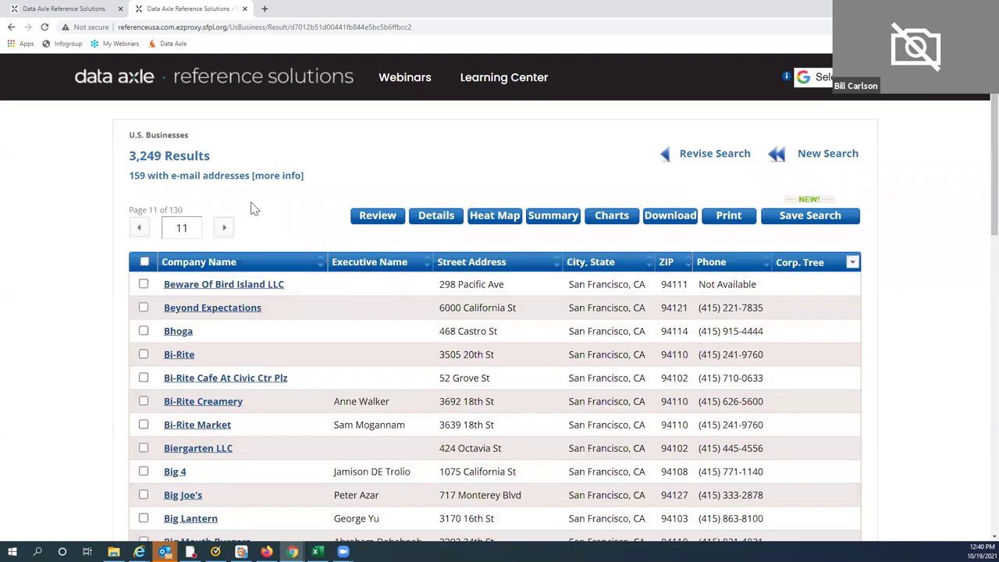
pyautogui.click(144, 263)
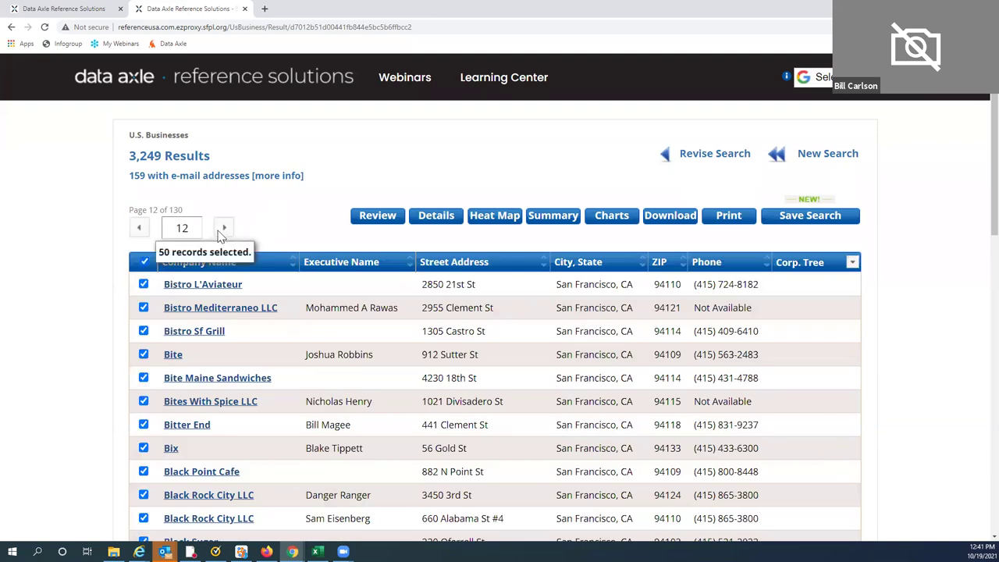
pyautogui.click(222, 230)
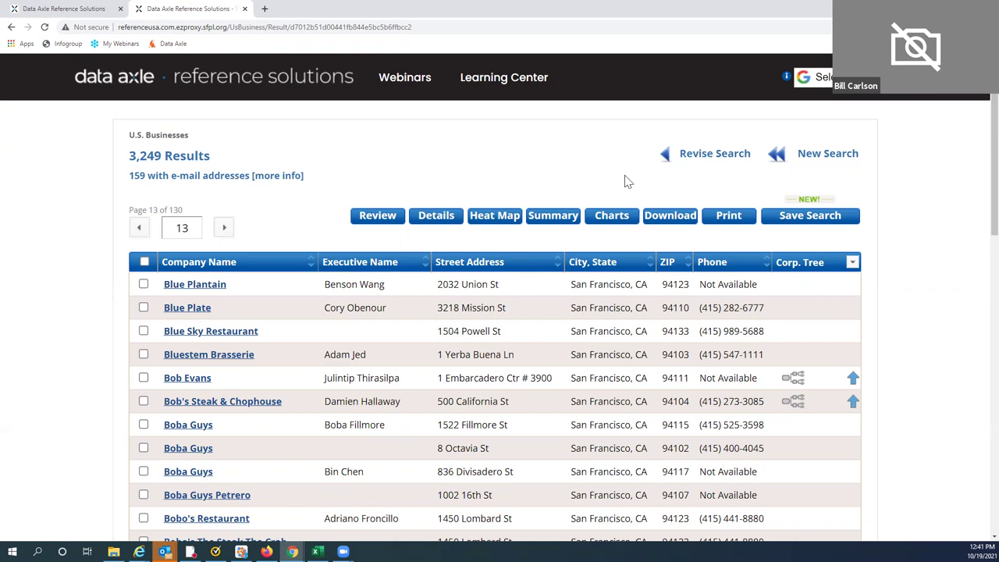
# Revise the search to drop the San Francisco restaurant criteria, view the nationwide business results, and page forward to page 4.
pyautogui.click(714, 160)
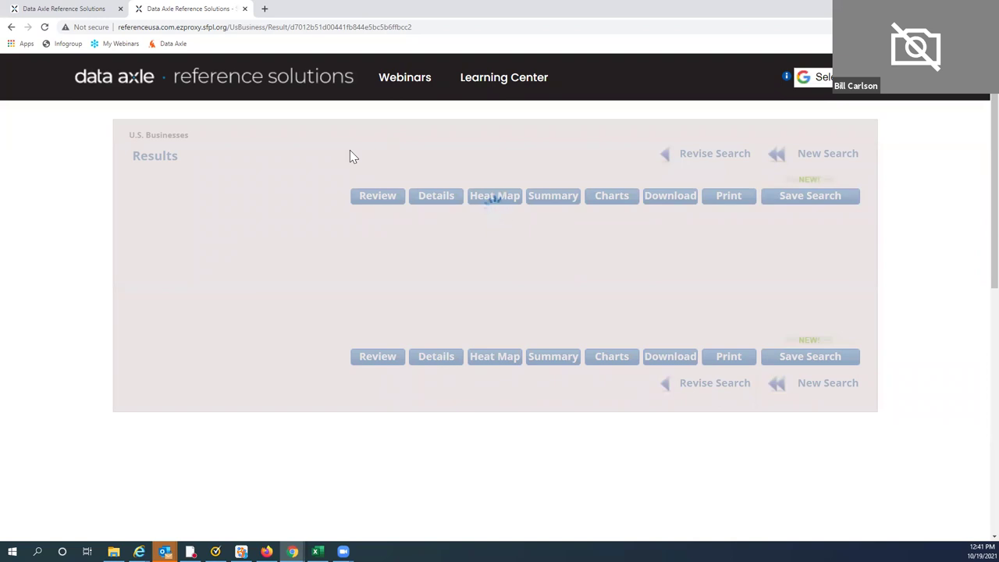
pyautogui.scroll(-1, 339, 153)
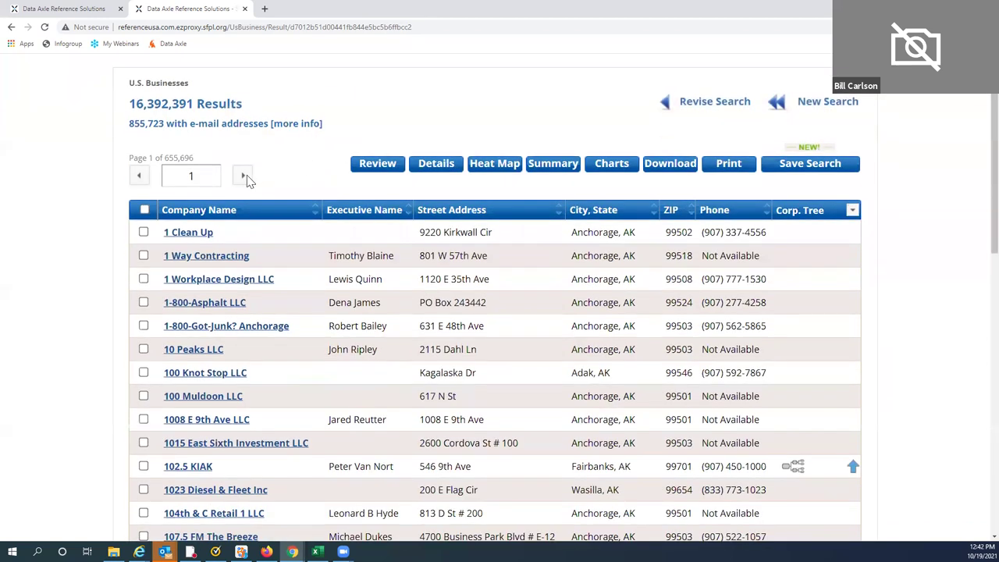
pyautogui.click(245, 176)
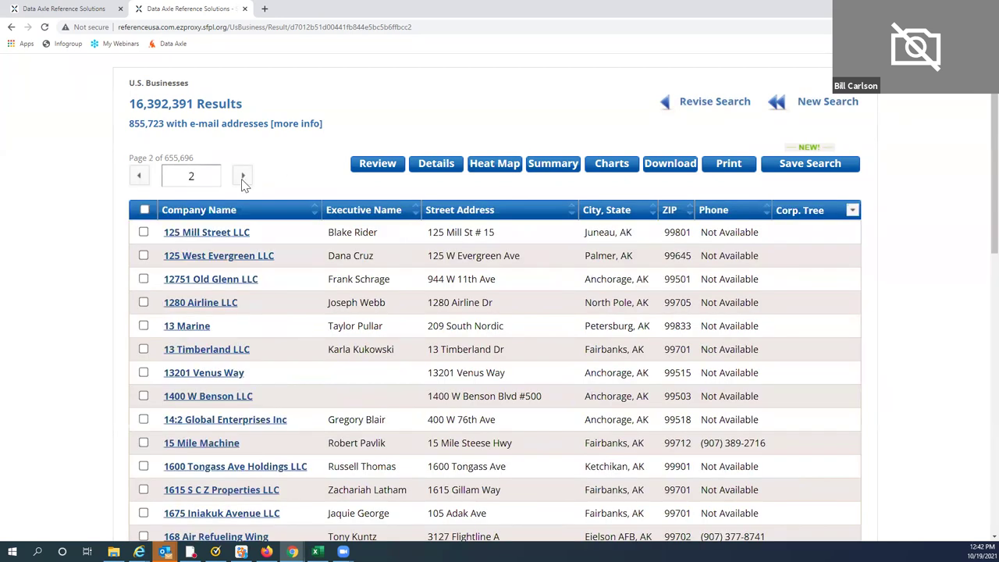
pyautogui.click(245, 178)
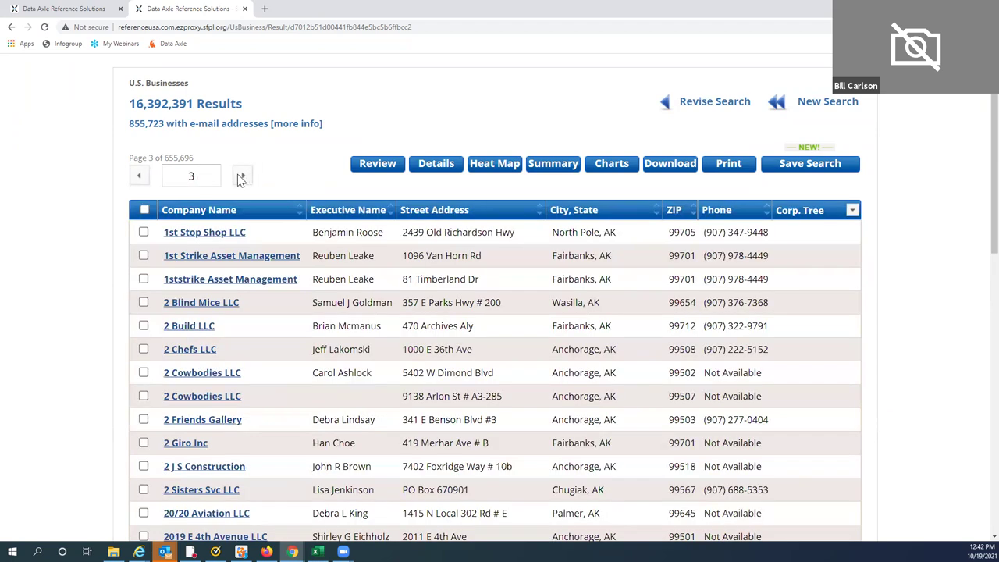
pyautogui.click(243, 176)
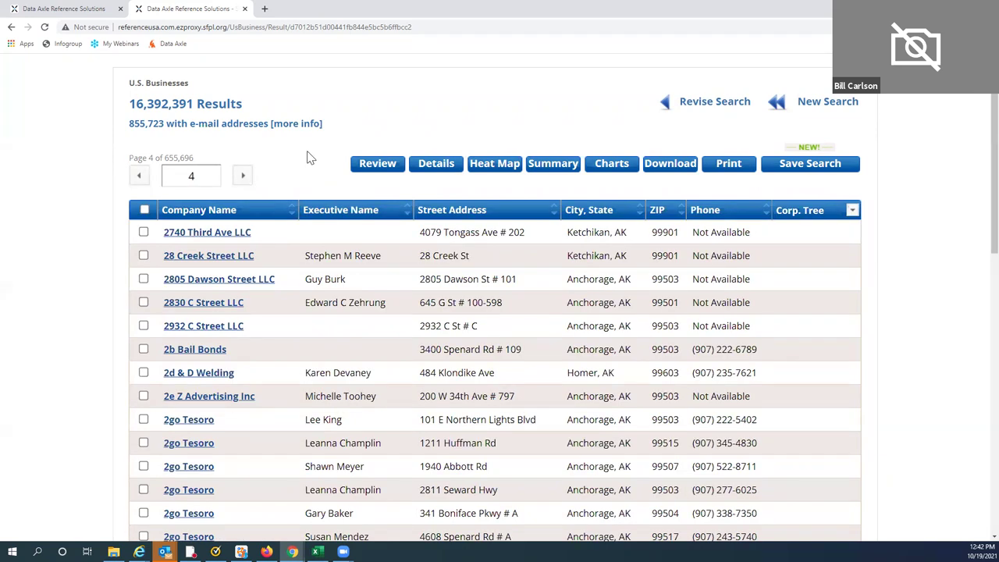
# Revise the search and add a Company Name criterion for Arbys.
pyautogui.click(697, 111)
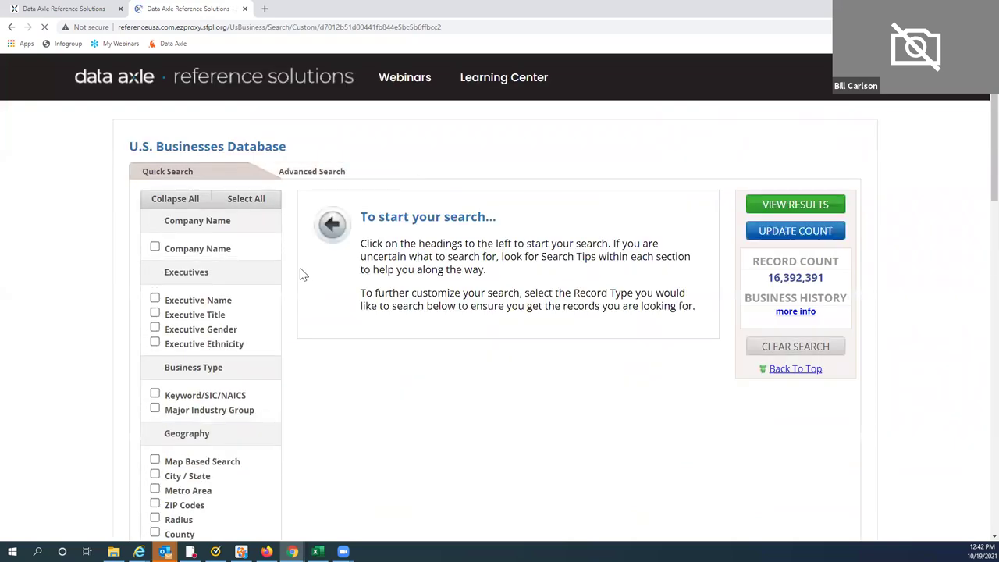
pyautogui.scroll(-1, 303, 275)
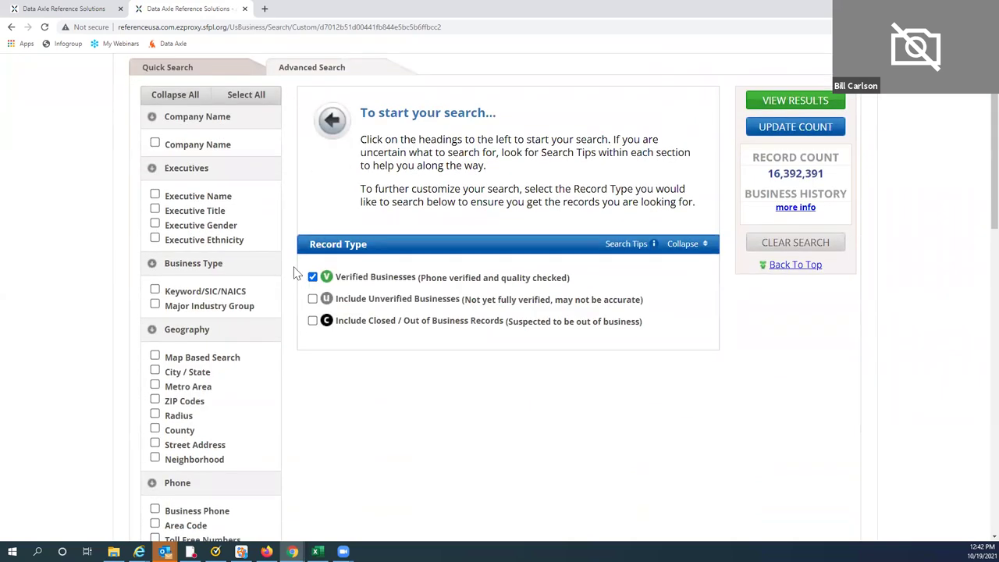
pyautogui.scroll(-1, 274, 238)
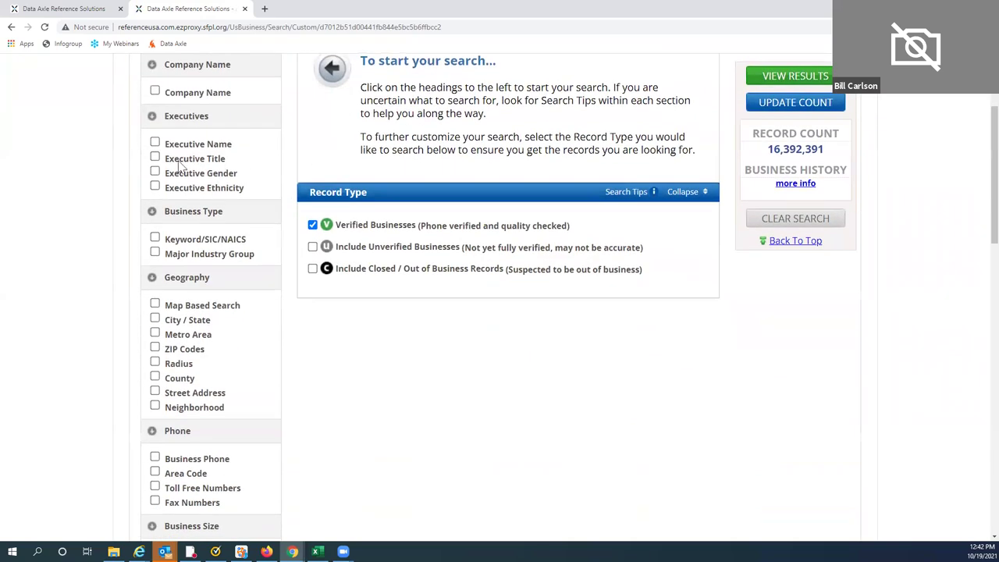
pyautogui.click(154, 91)
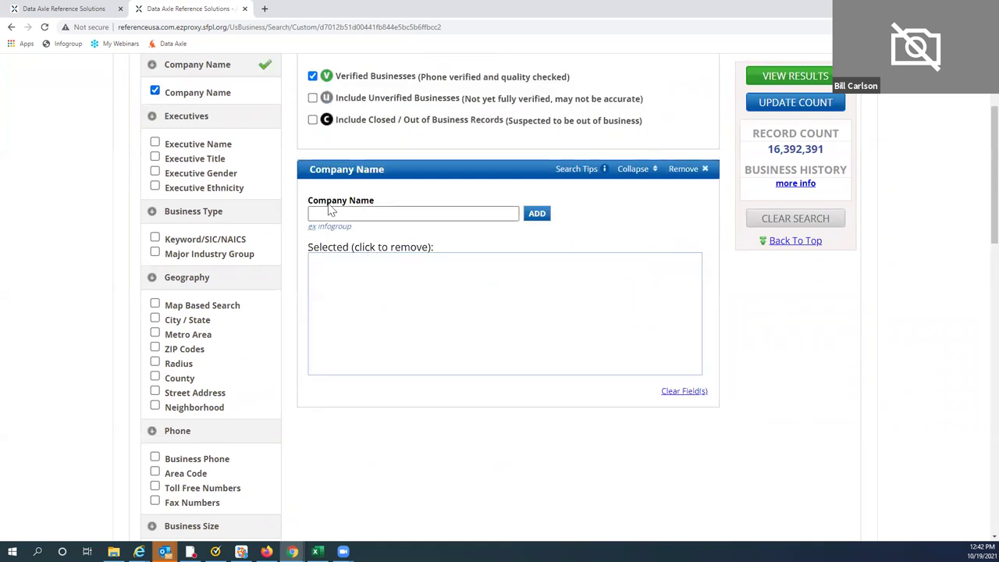
pyautogui.click(310, 212)
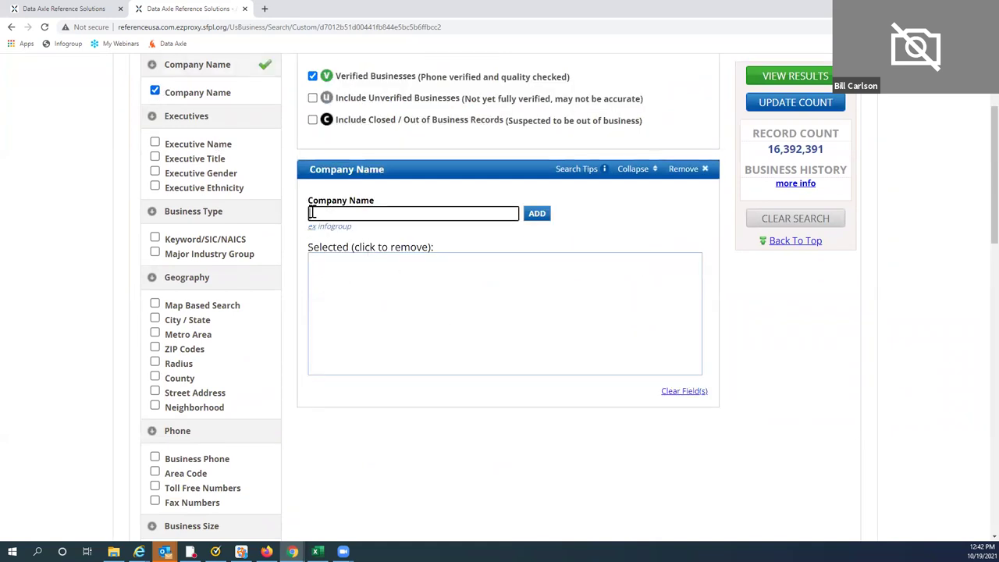
pyautogui.write('Arbys')
pyautogui.click(538, 216)
# Add a City / State criterion for San Francisco, CA and update the record count.
pyautogui.click(155, 319)
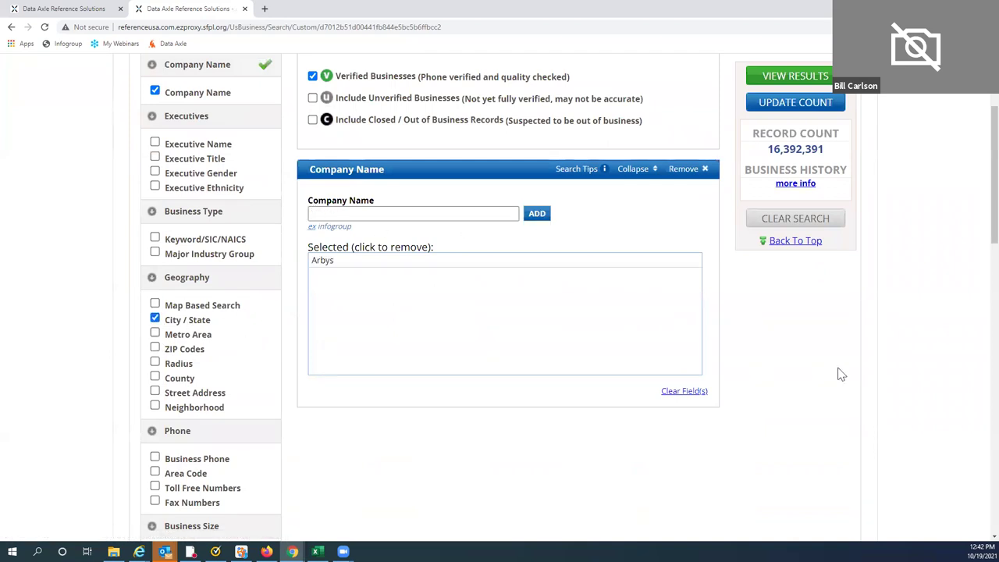
pyautogui.click(329, 320)
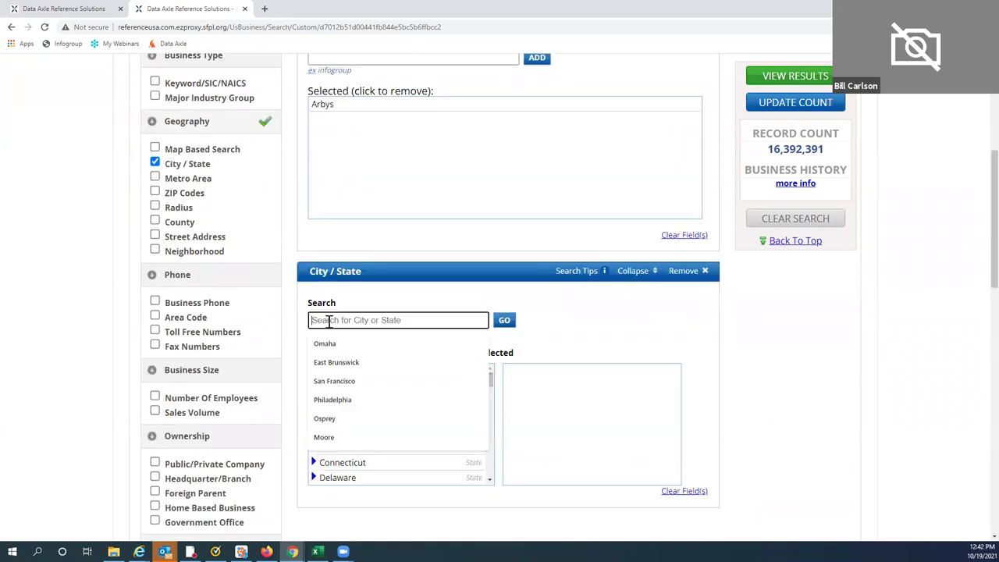
pyautogui.write('San Francisco')
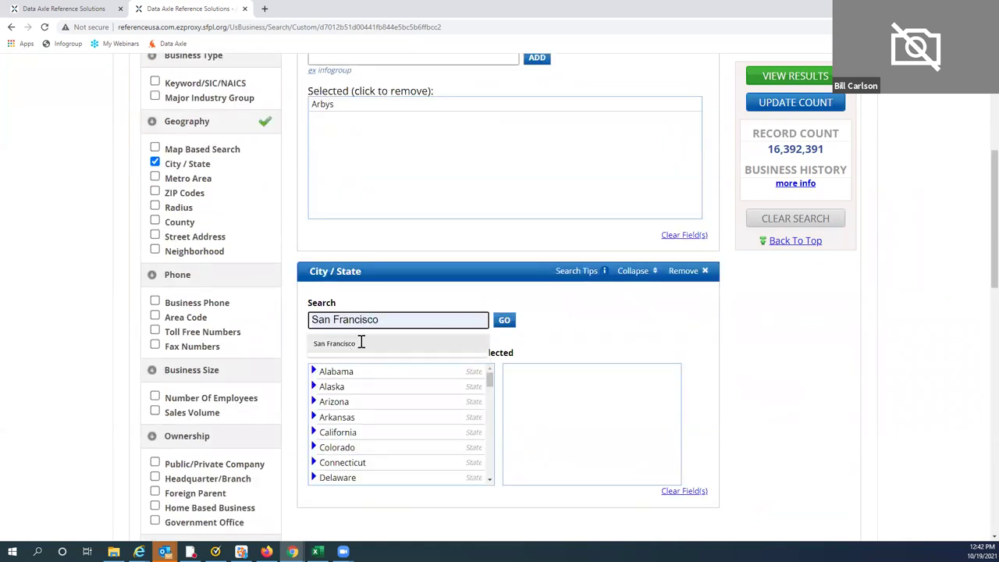
pyautogui.click(351, 344)
pyautogui.click(504, 320)
pyautogui.click(384, 373)
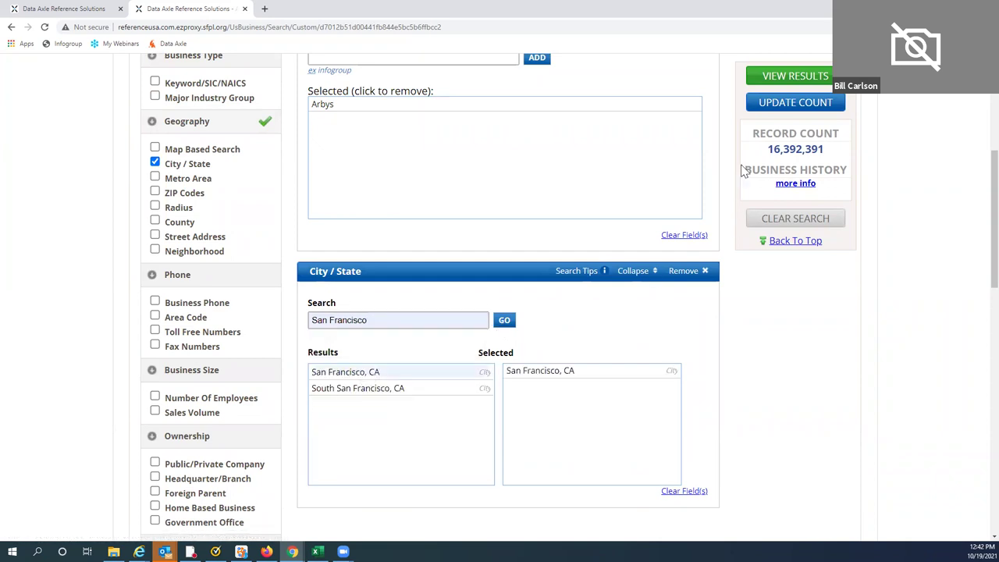
pyautogui.click(784, 102)
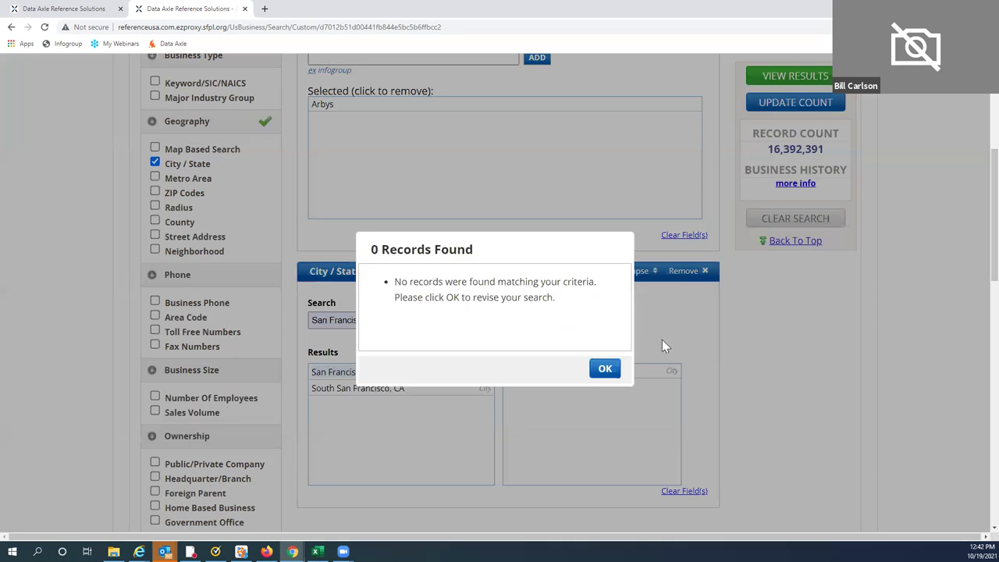
pyautogui.click(605, 370)
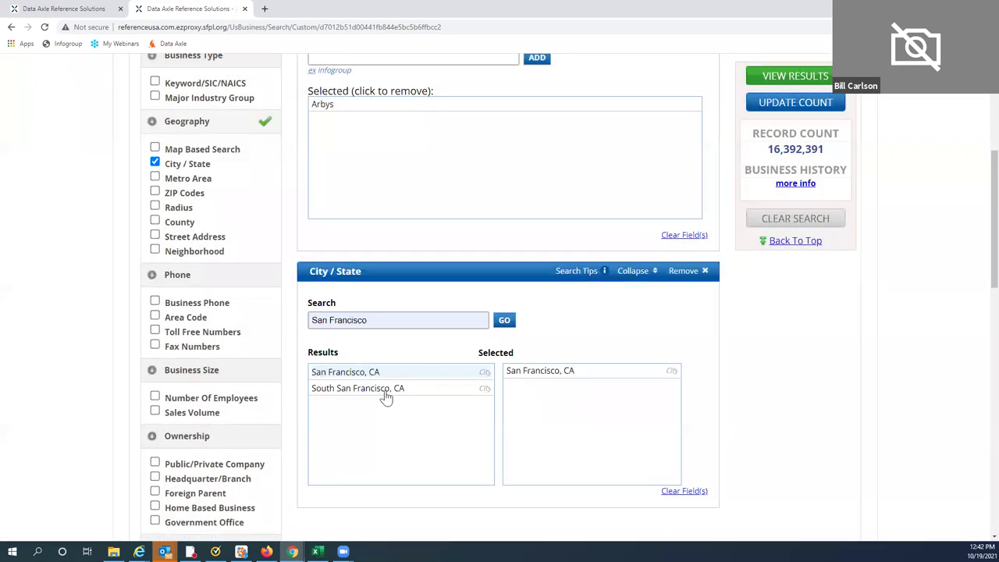
# Add South San Francisco, CA to the selected cities and update the record count again.
pyautogui.click(382, 389)
pyautogui.click(828, 109)
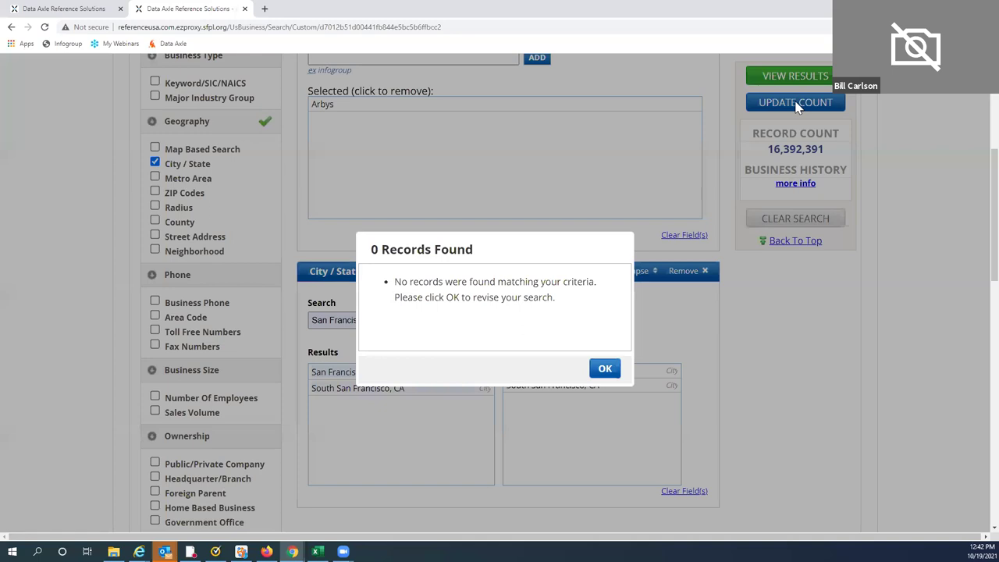
pyautogui.click(605, 370)
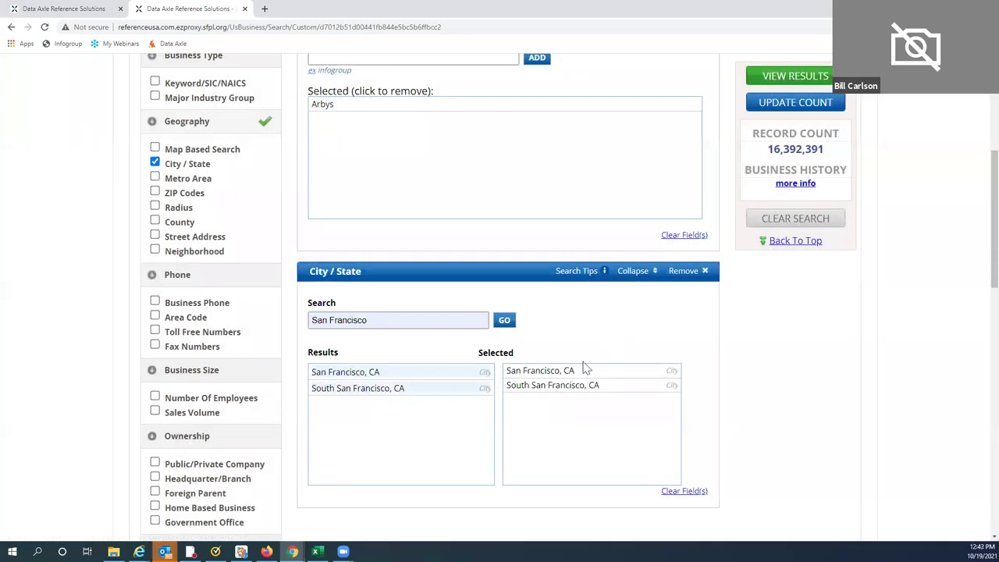
# Remove the City / State criterion and view the nationwide Arbys results.
pyautogui.click(680, 273)
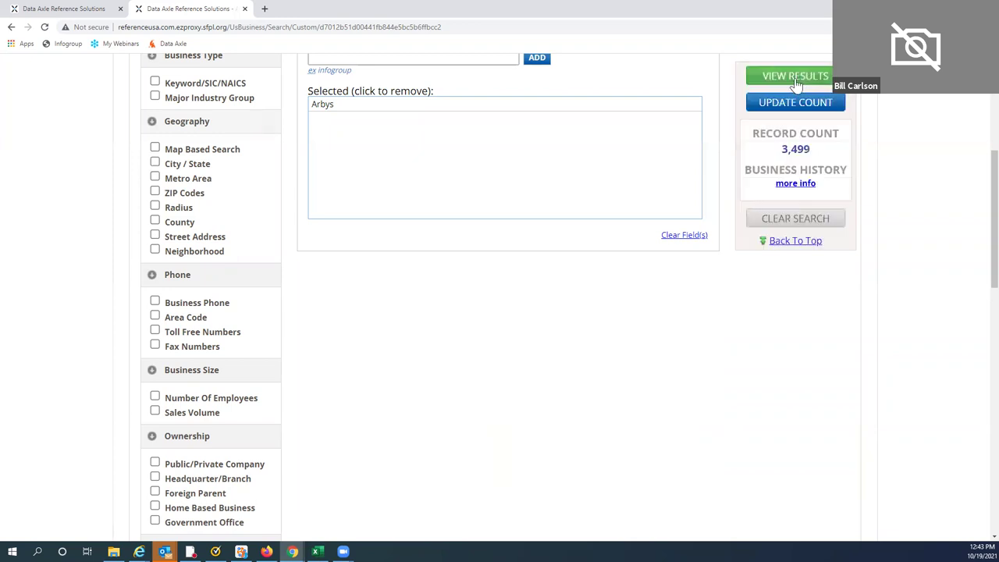
pyautogui.click(792, 78)
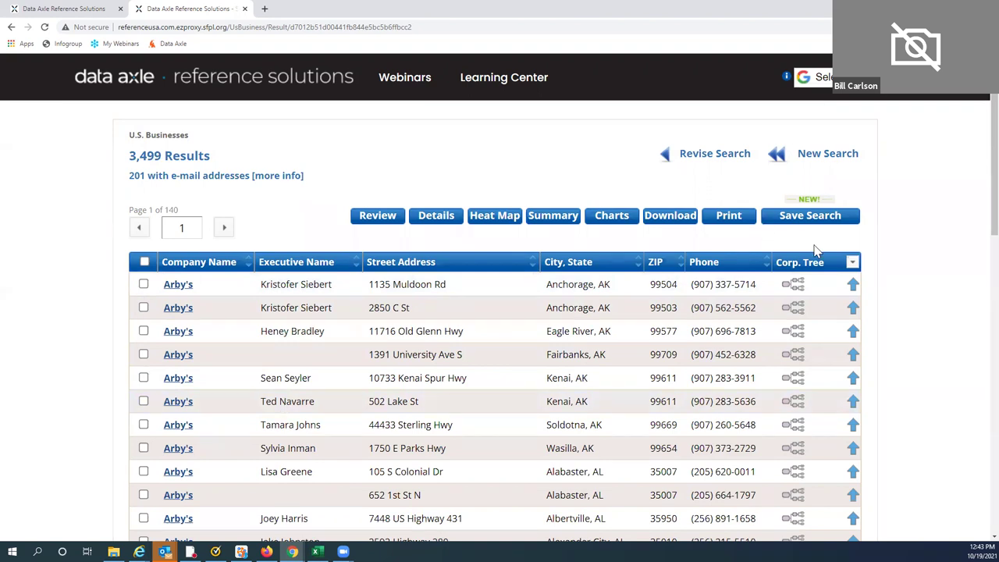
# Switch the last results column from Corp. Tree to Title, and set it back to Corp. Tree.
pyautogui.click(853, 263)
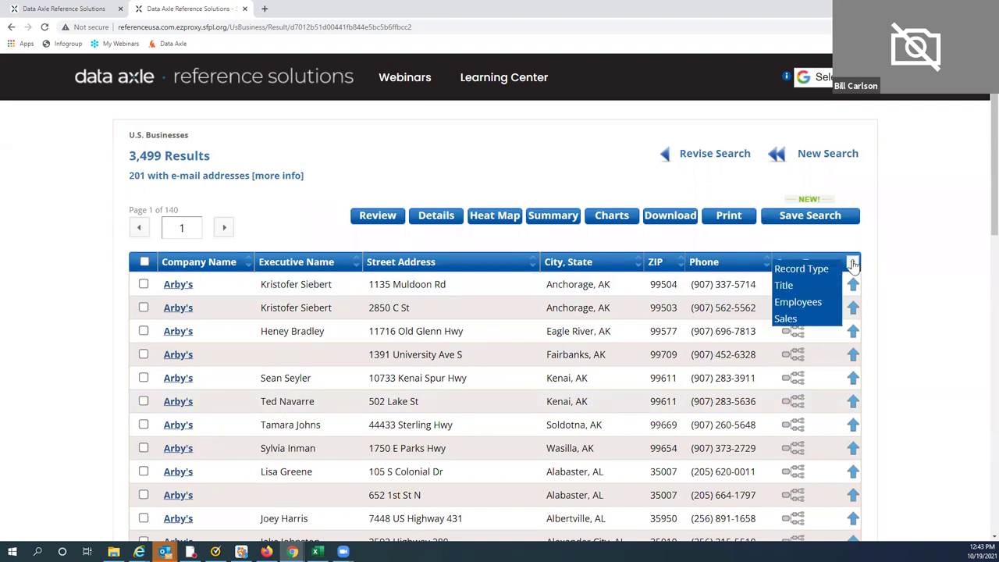
pyautogui.click(804, 286)
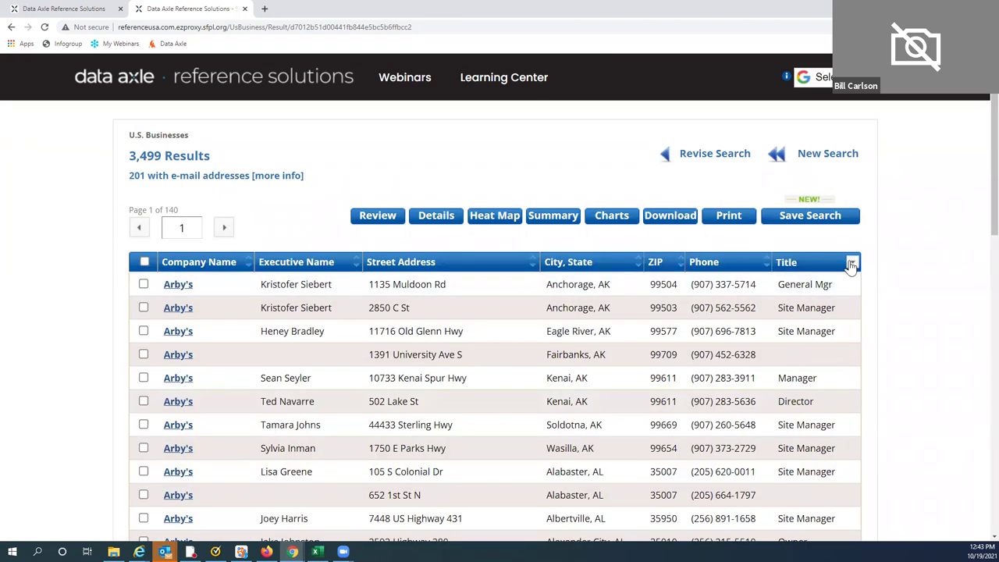
pyautogui.click(852, 265)
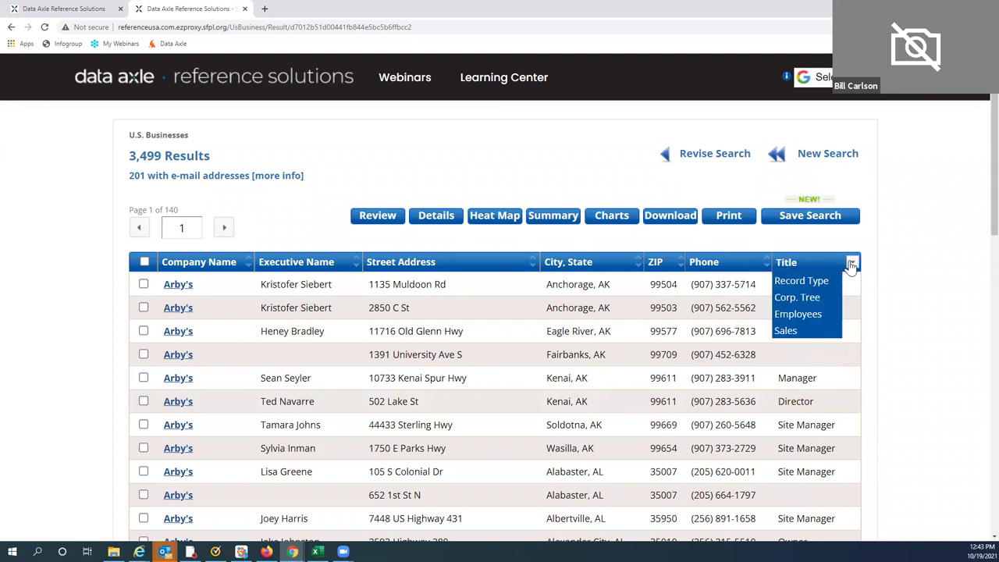
pyautogui.click(806, 297)
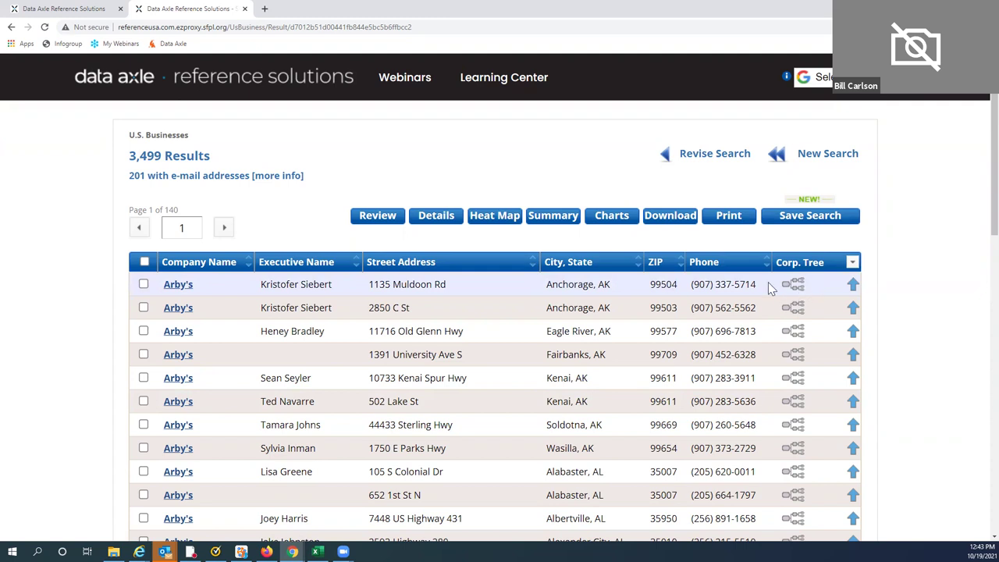
# Open the corporate tree of the first Anchorage Arby's, collapse the Arby's branches to review the parent company's subsidiaries, and return to the results.
pyautogui.click(787, 288)
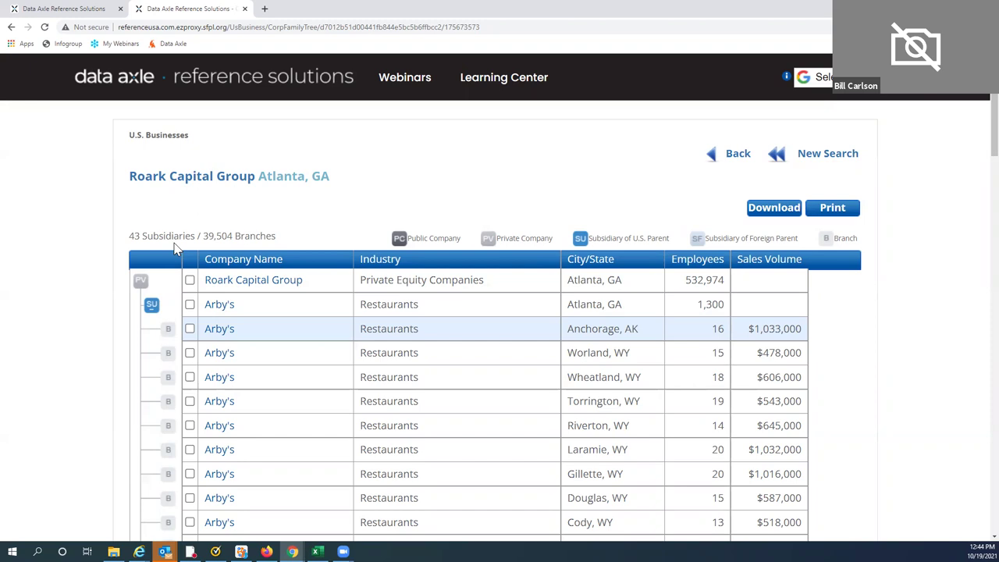
pyautogui.click(150, 305)
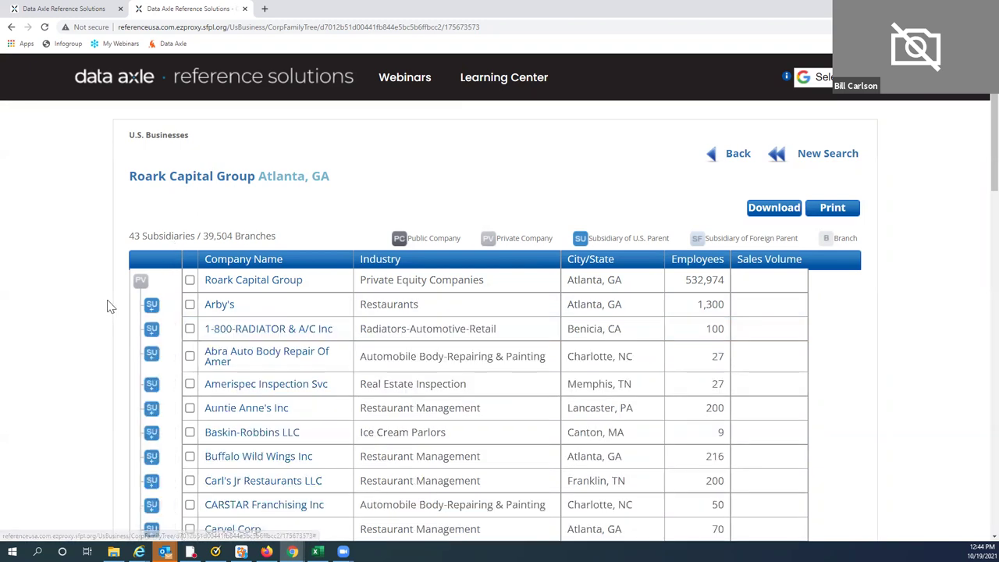
pyautogui.scroll(-2, 105, 304)
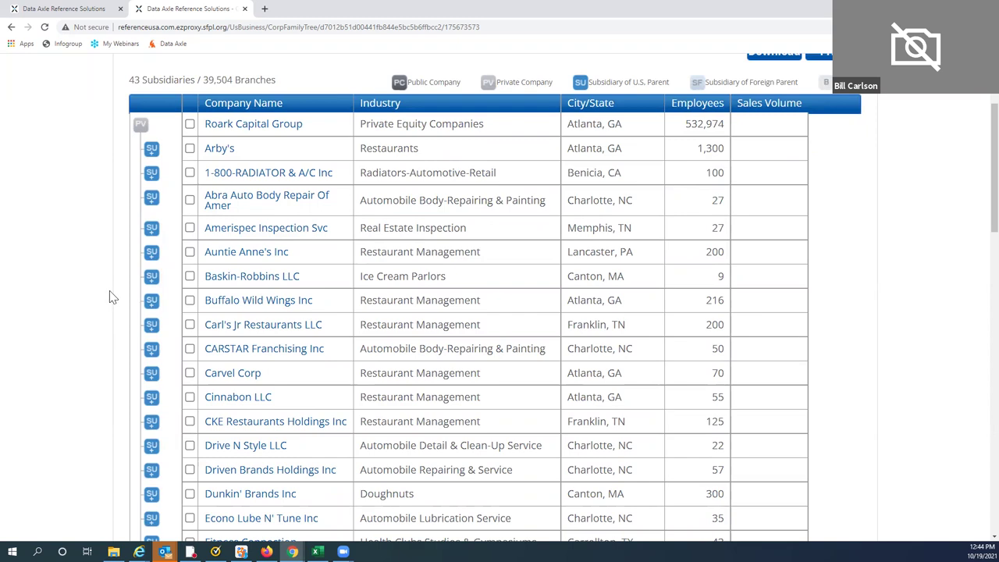
pyautogui.scroll(-2, 109, 297)
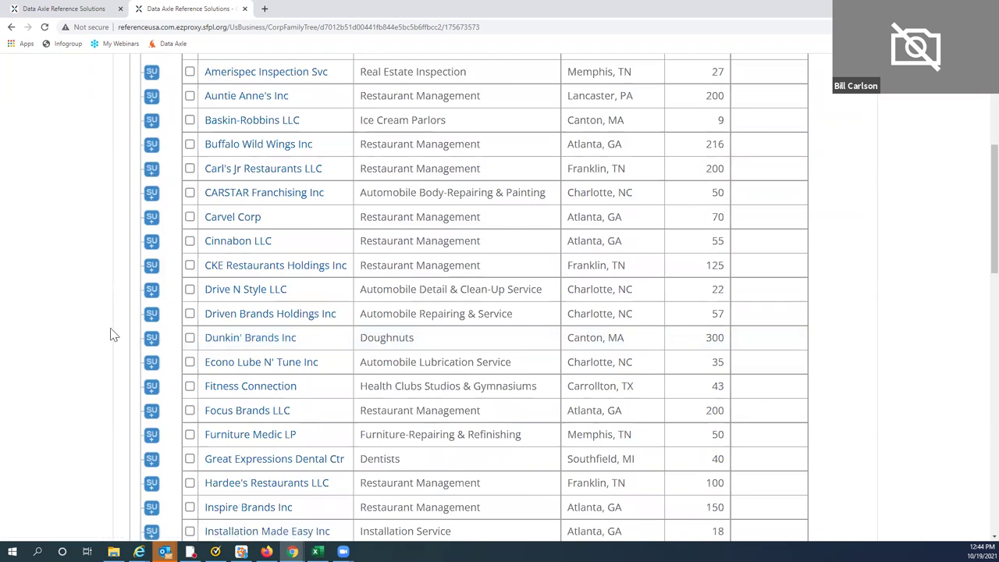
pyautogui.scroll(-1, 112, 335)
pyautogui.scroll(-4, 112, 334)
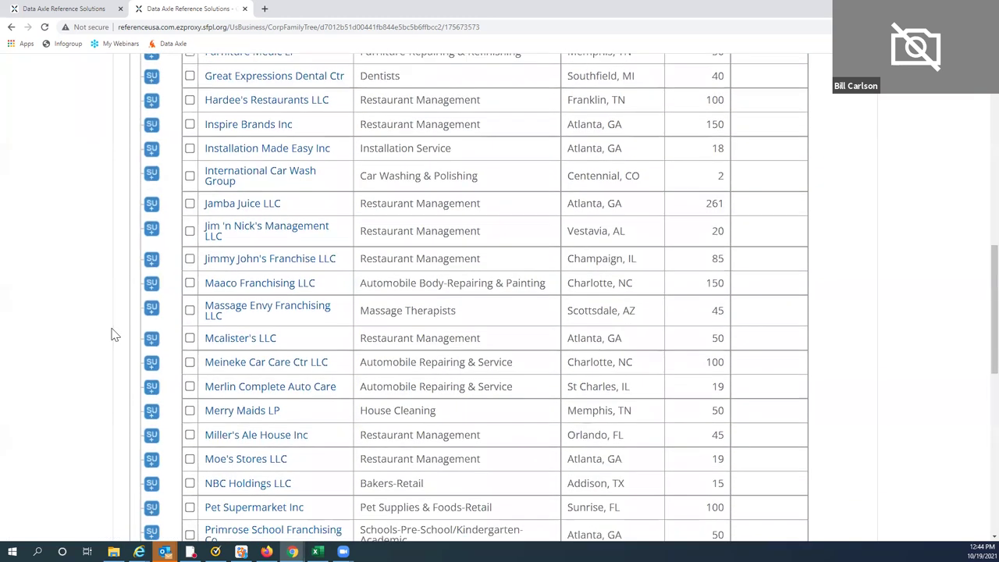
pyautogui.scroll(-2, 112, 334)
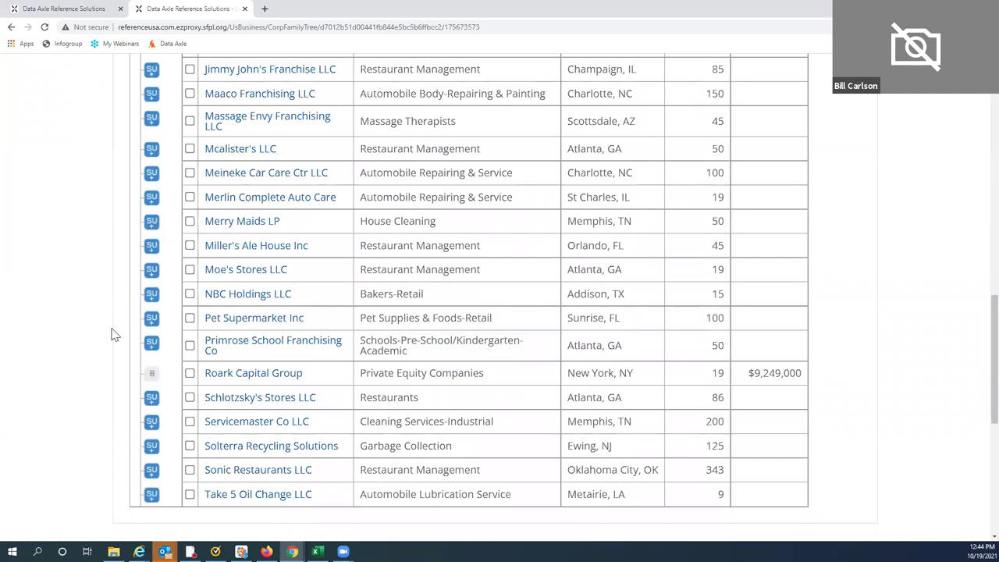
pyautogui.scroll(9, 111, 334)
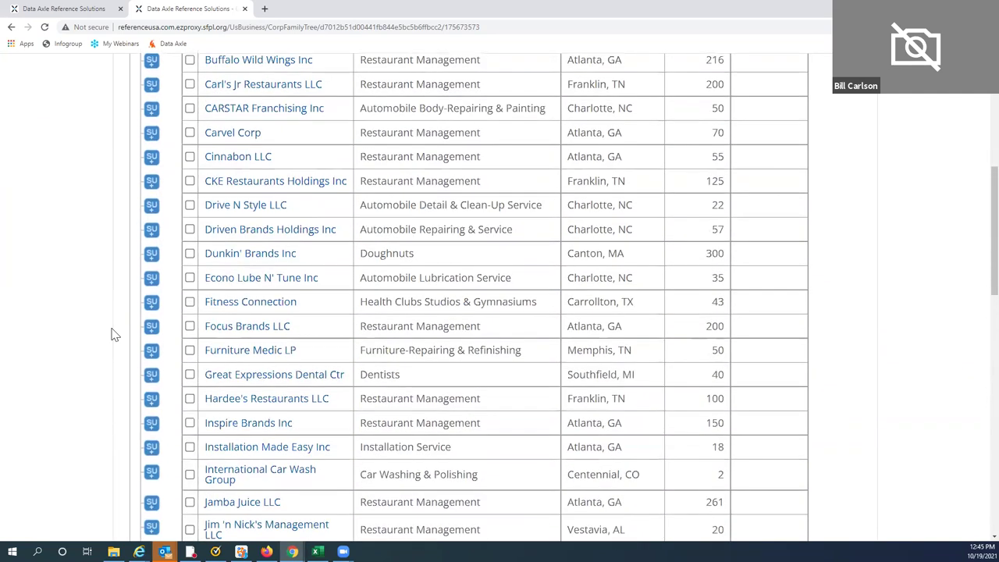
pyautogui.scroll(3, 112, 334)
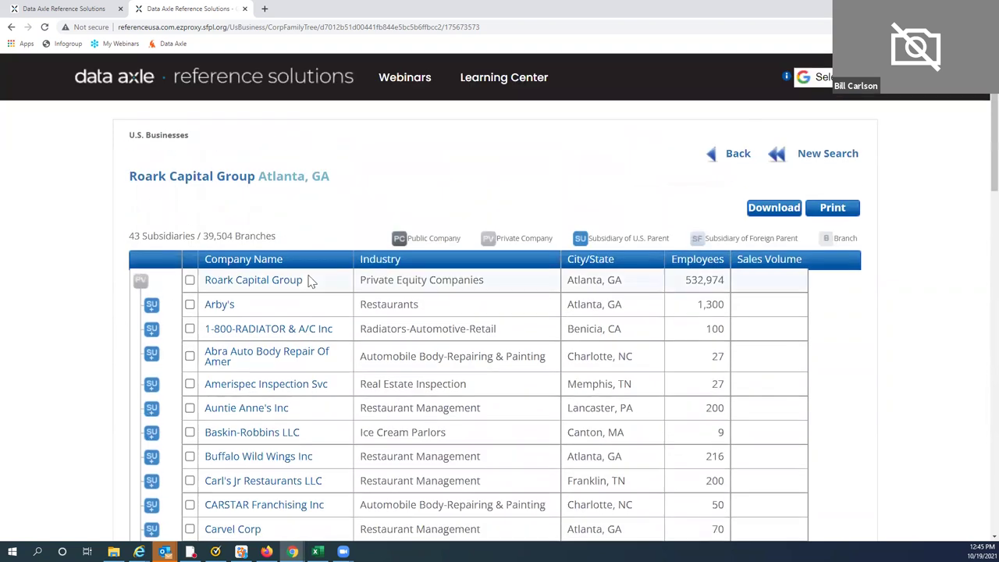
pyautogui.click(739, 155)
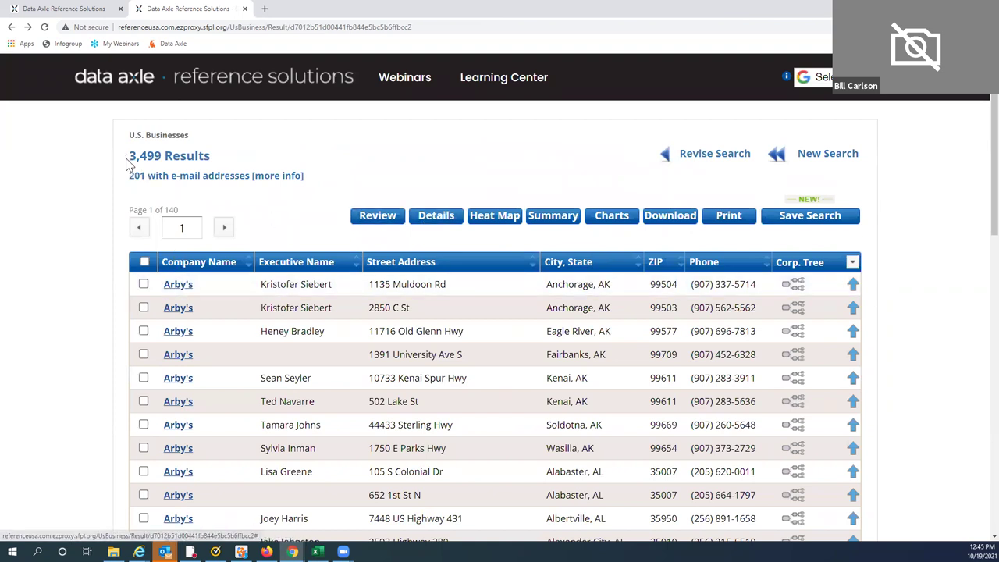
# Open the detailed record of the first Anchorage Arby's and review its sections from Location Info through the Management Directory.
pyautogui.click(178, 289)
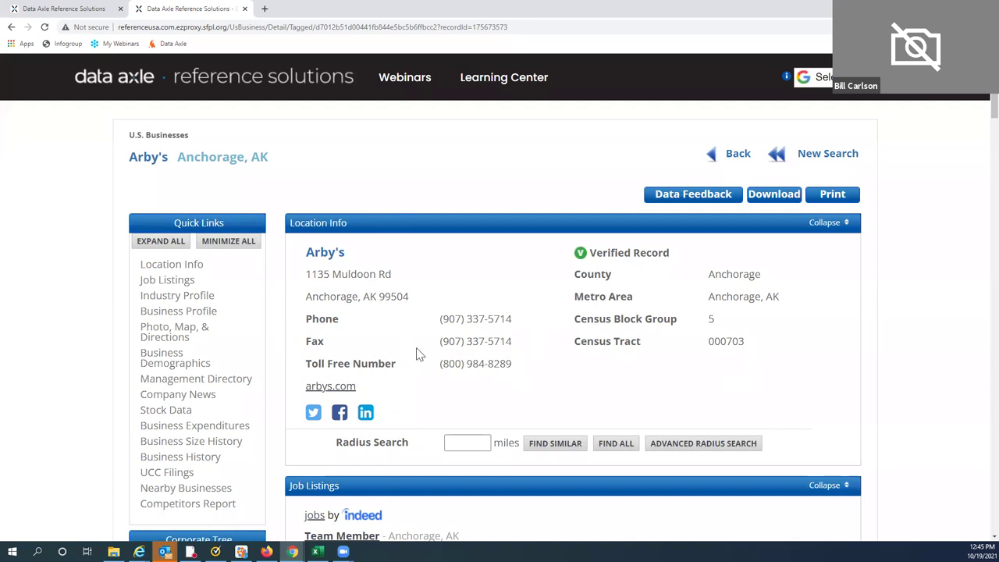
pyautogui.scroll(-3, 416, 351)
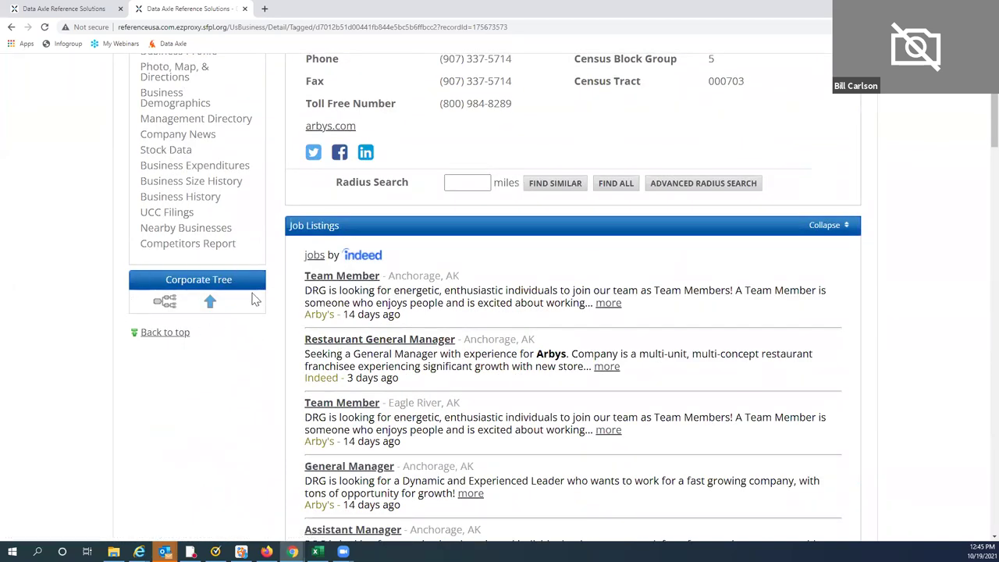
pyautogui.scroll(-3, 288, 339)
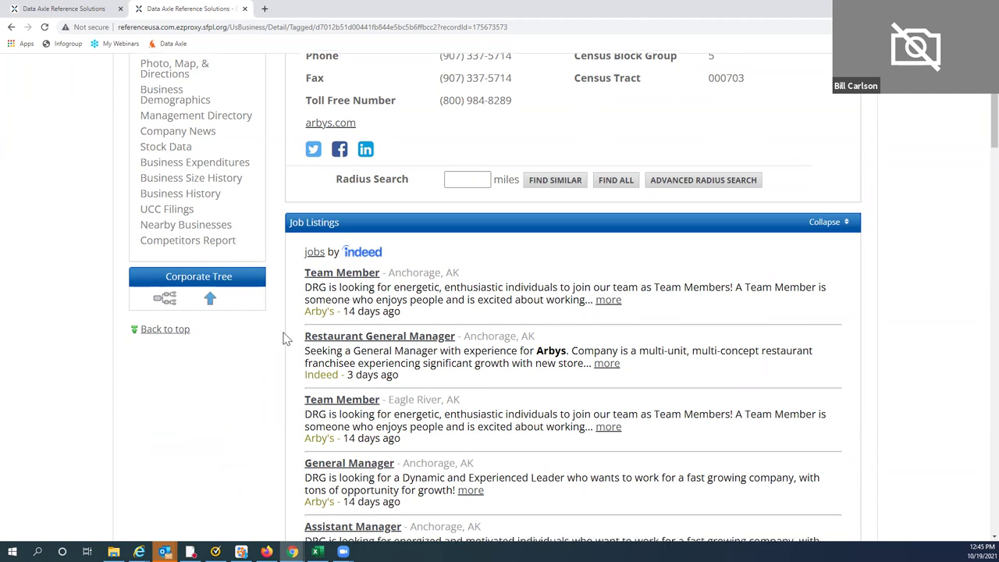
pyautogui.scroll(-4, 283, 339)
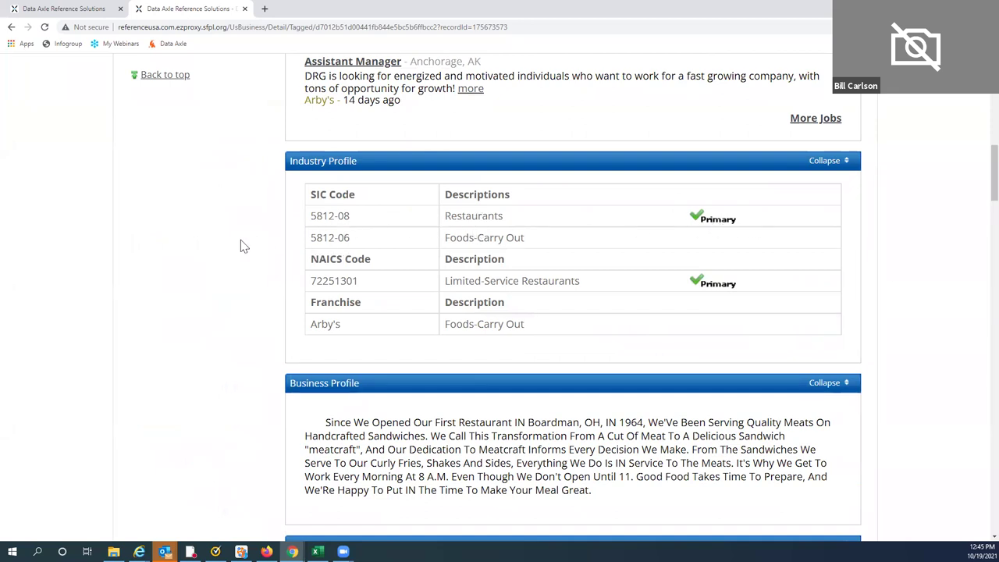
pyautogui.scroll(-3, 241, 245)
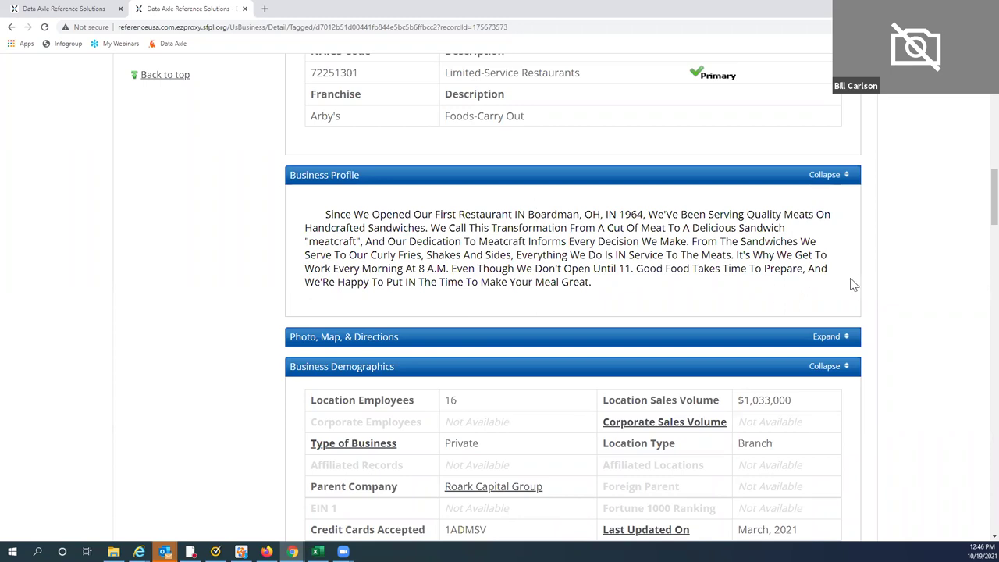
pyautogui.scroll(-2, 906, 276)
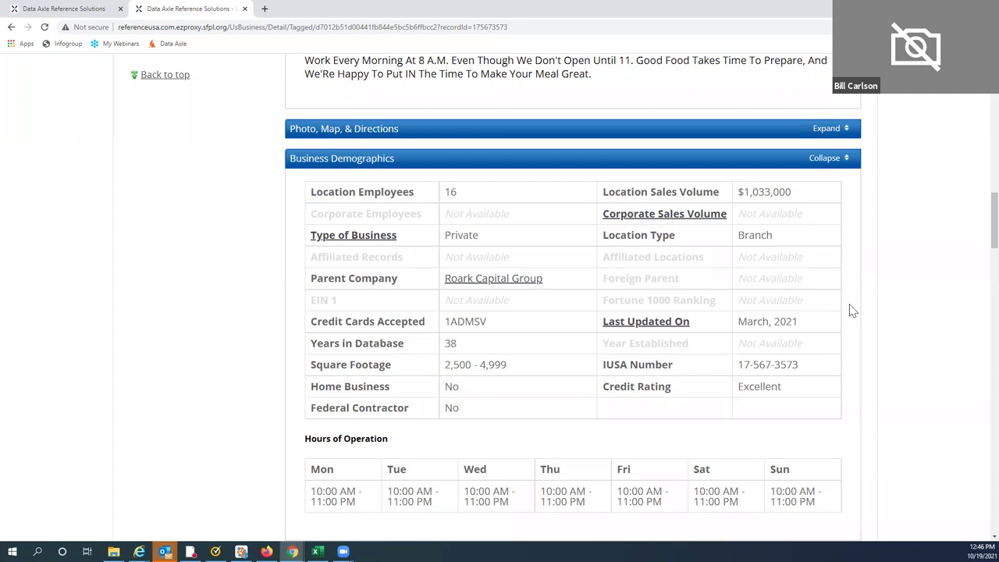
pyautogui.scroll(-2, 924, 293)
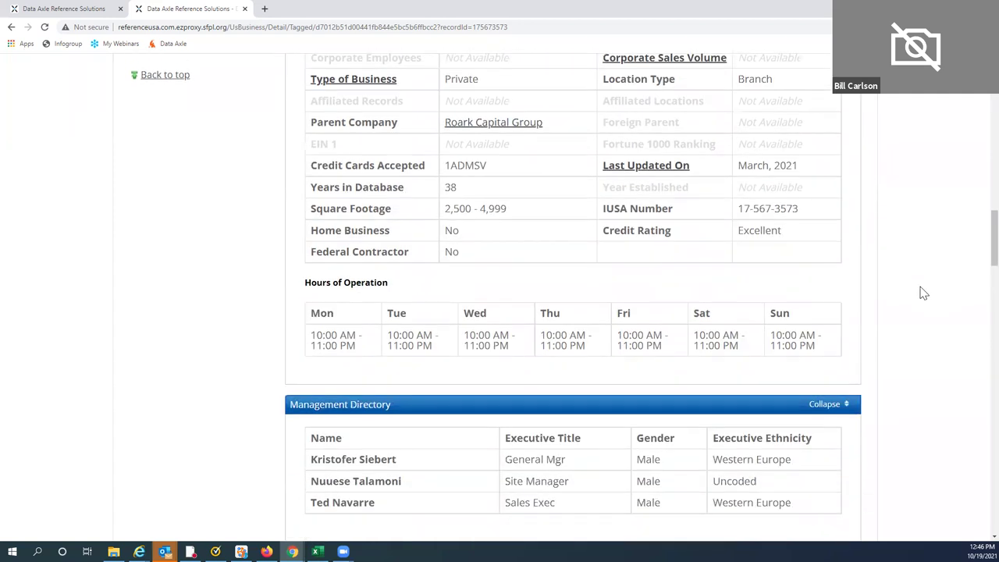
pyautogui.scroll(-2, 923, 292)
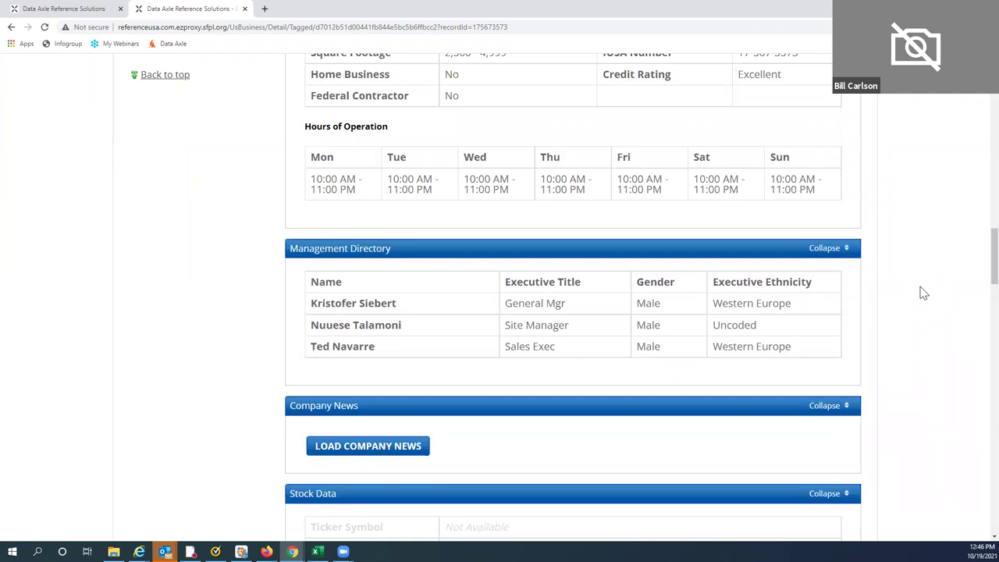
# Load the company news in the Arby's record and review the articles, the stock data and the start of the business expenditures.
pyautogui.scroll(-2, 923, 293)
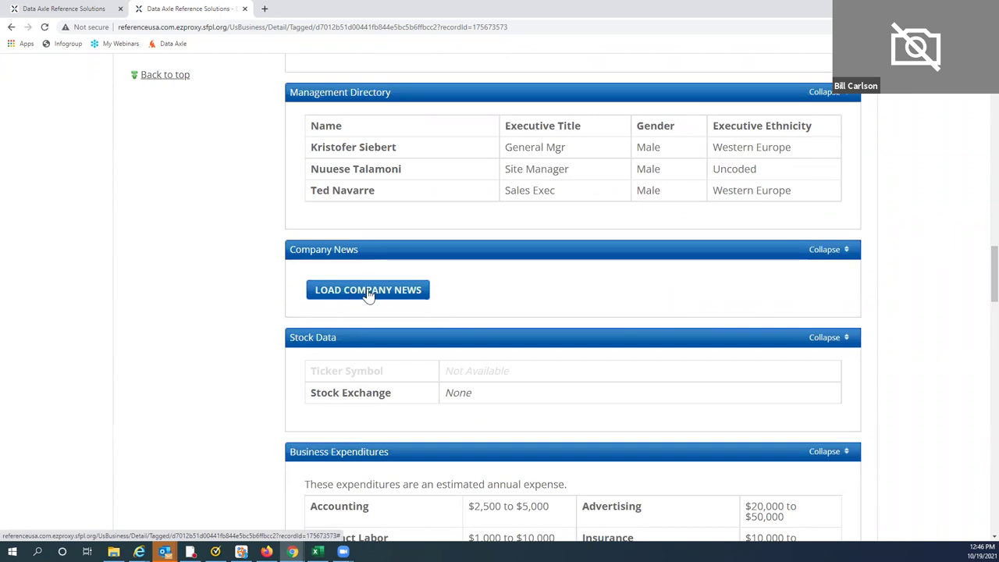
pyautogui.click(369, 292)
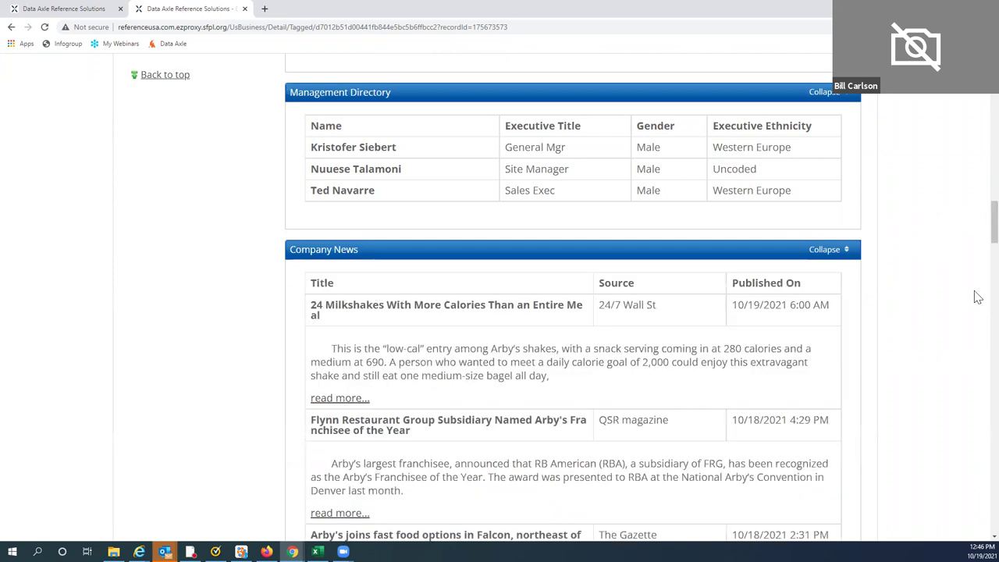
pyautogui.scroll(-2, 963, 282)
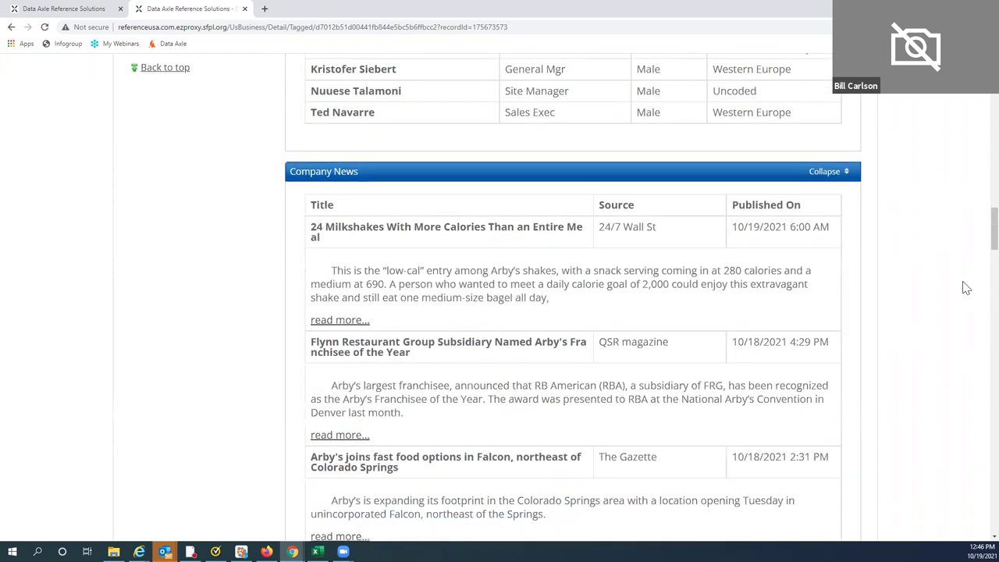
pyautogui.scroll(-1, 967, 288)
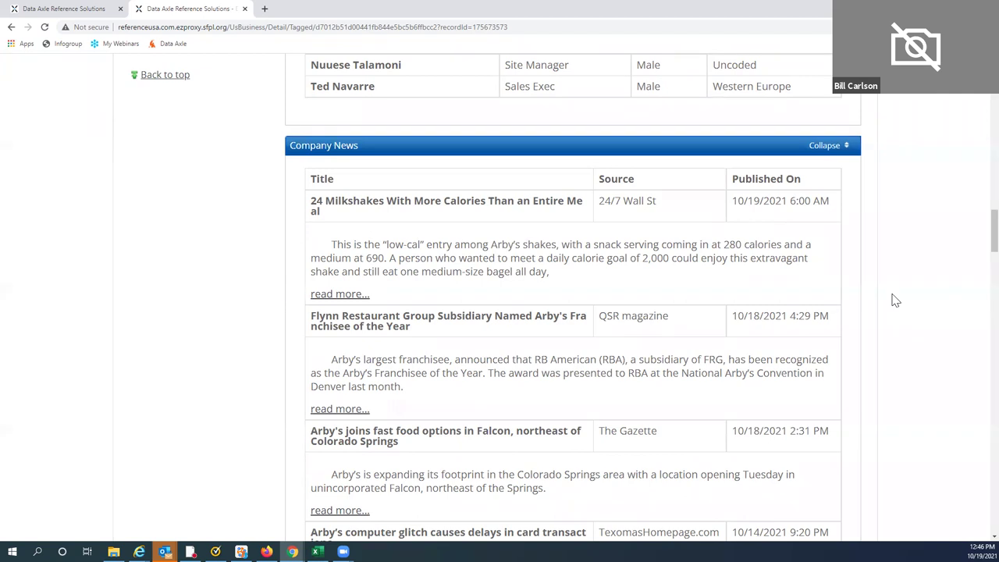
pyautogui.scroll(-5, 895, 301)
pyautogui.scroll(-6, 895, 300)
pyautogui.scroll(-4, 895, 301)
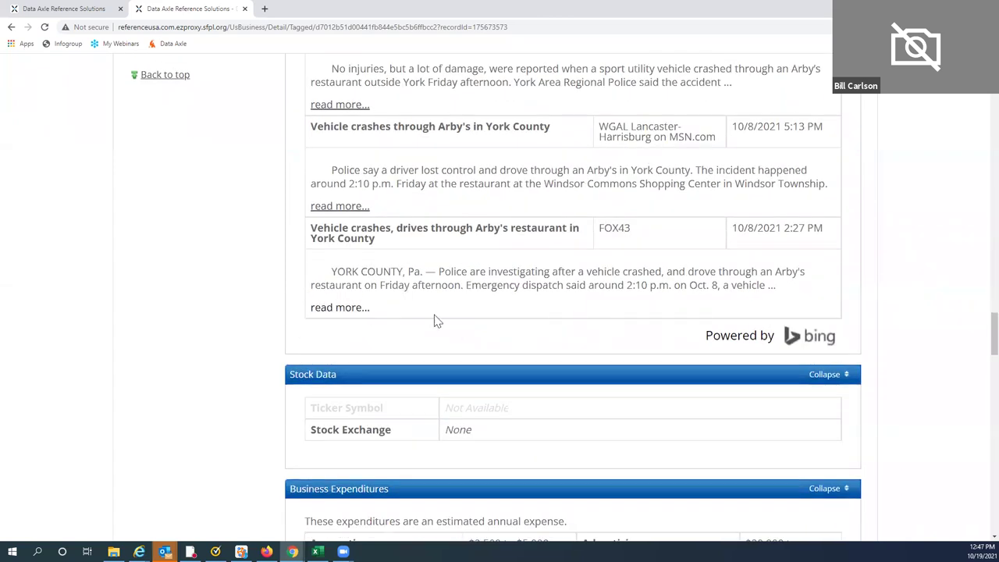
pyautogui.scroll(-2, 939, 290)
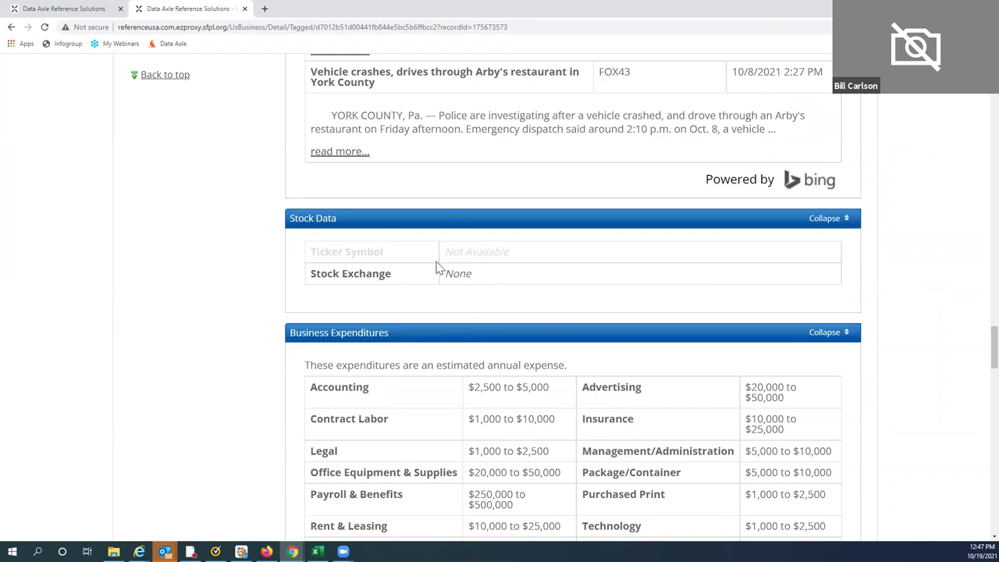
# Open the 2010 record from the Arby's Business History, move its timeline to 2017, and return to the current business record.
pyautogui.scroll(-4, 936, 253)
pyautogui.scroll(-4, 935, 253)
pyautogui.scroll(-5, 935, 253)
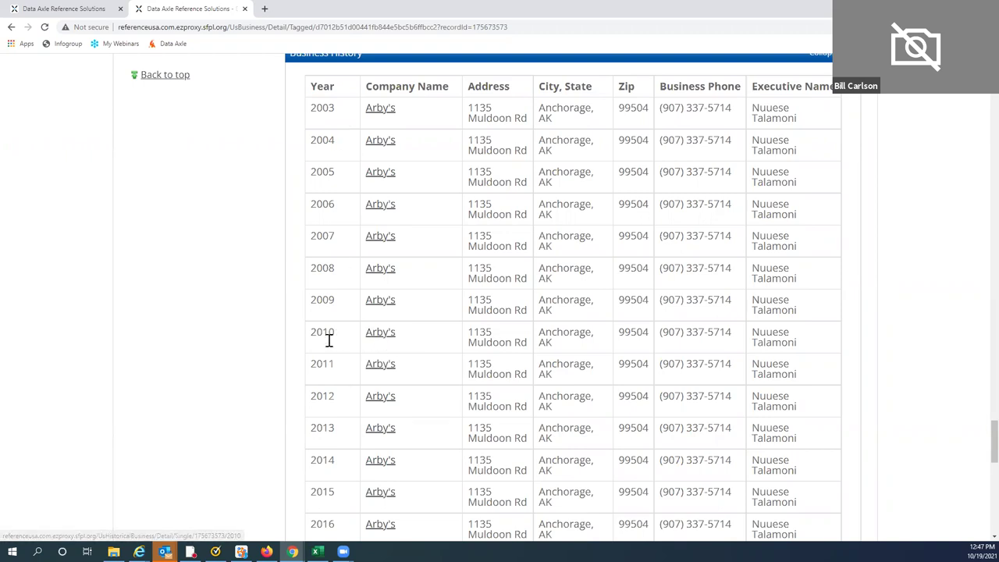
pyautogui.click(375, 334)
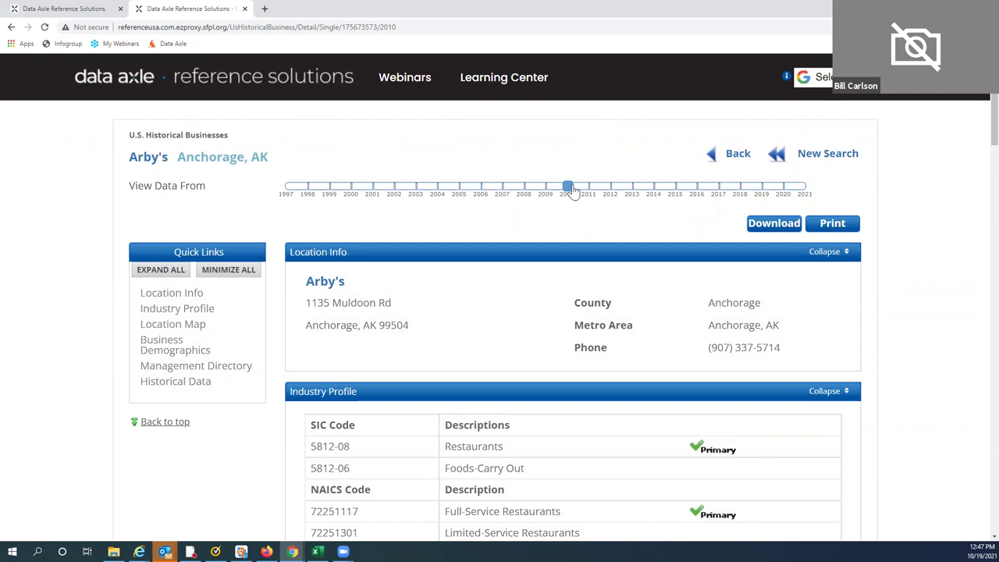
pyautogui.moveTo(570, 190); pyautogui.dragTo(726, 190)
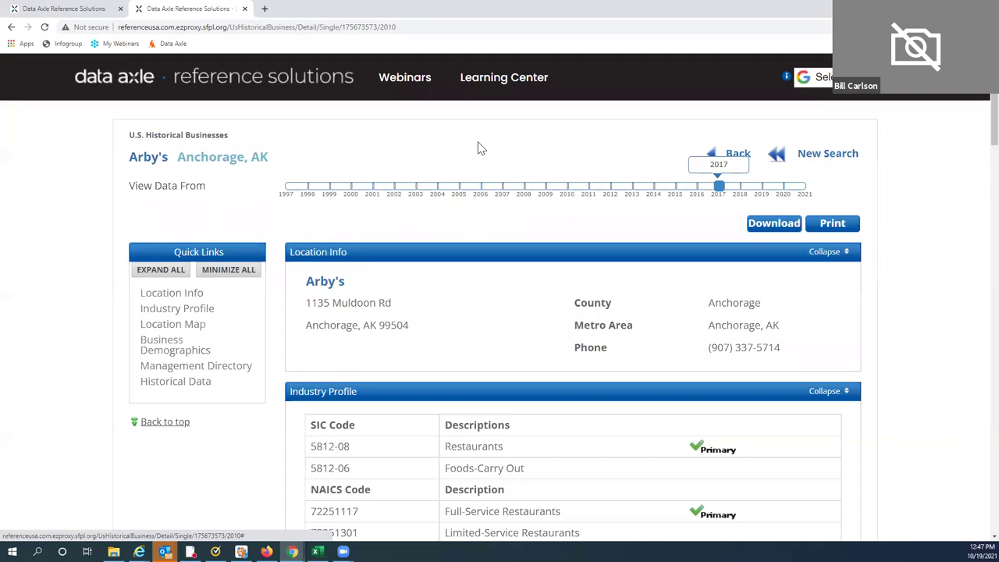
pyautogui.click(740, 159)
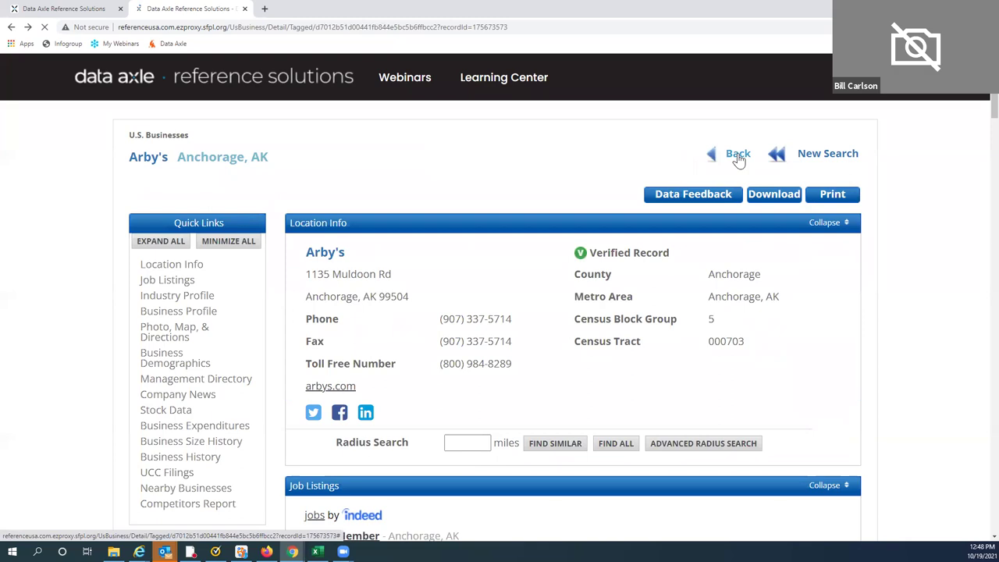
# Expand the UCC Filings section below the Business History table and read its contents.
pyautogui.scroll(-4, 961, 249)
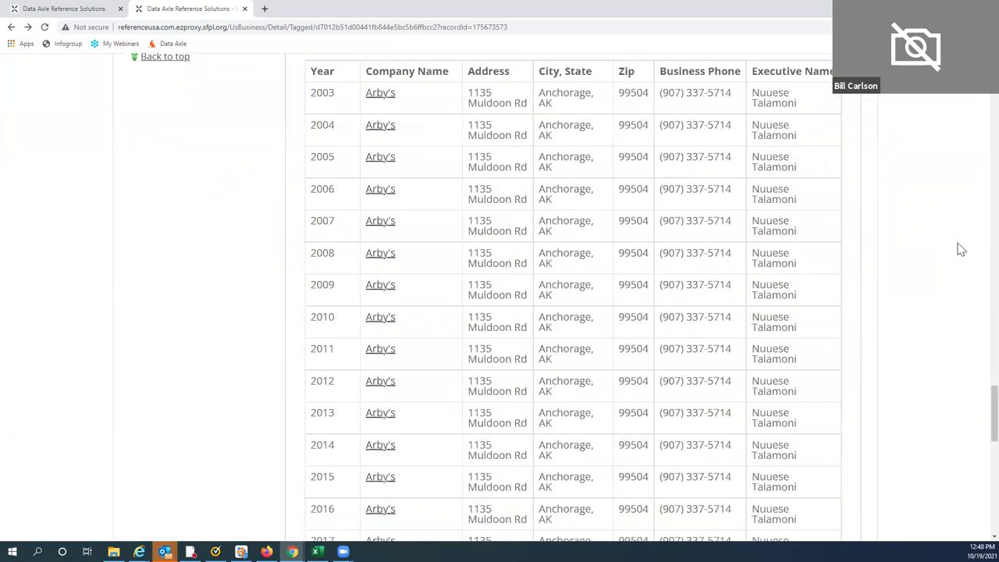
pyautogui.scroll(-2, 961, 249)
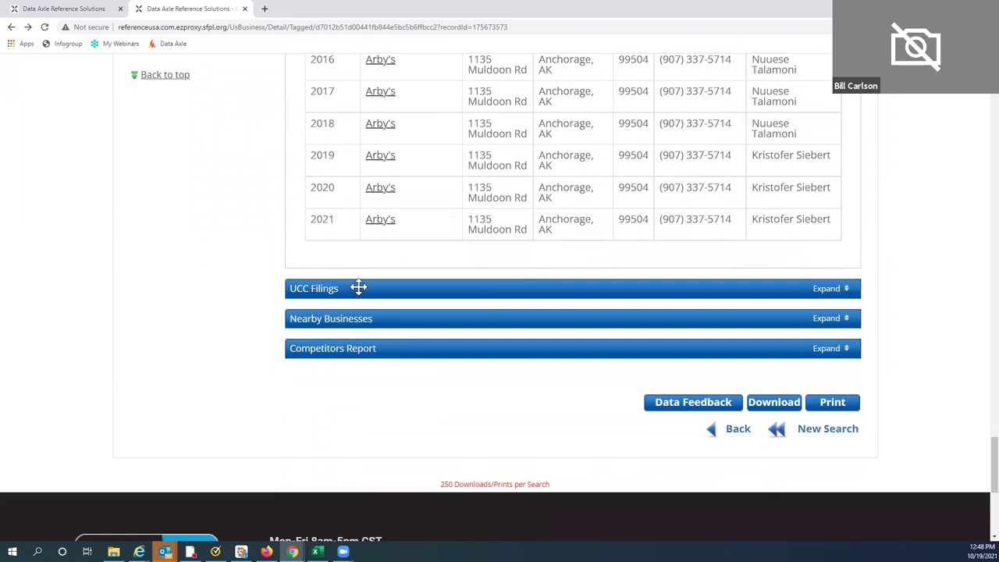
pyautogui.click(830, 289)
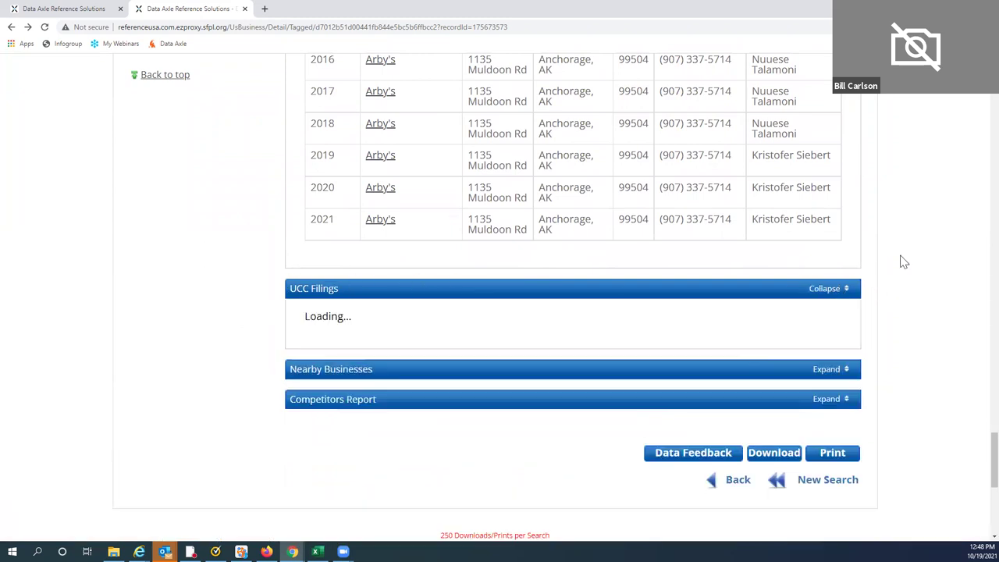
pyautogui.scroll(-2, 896, 257)
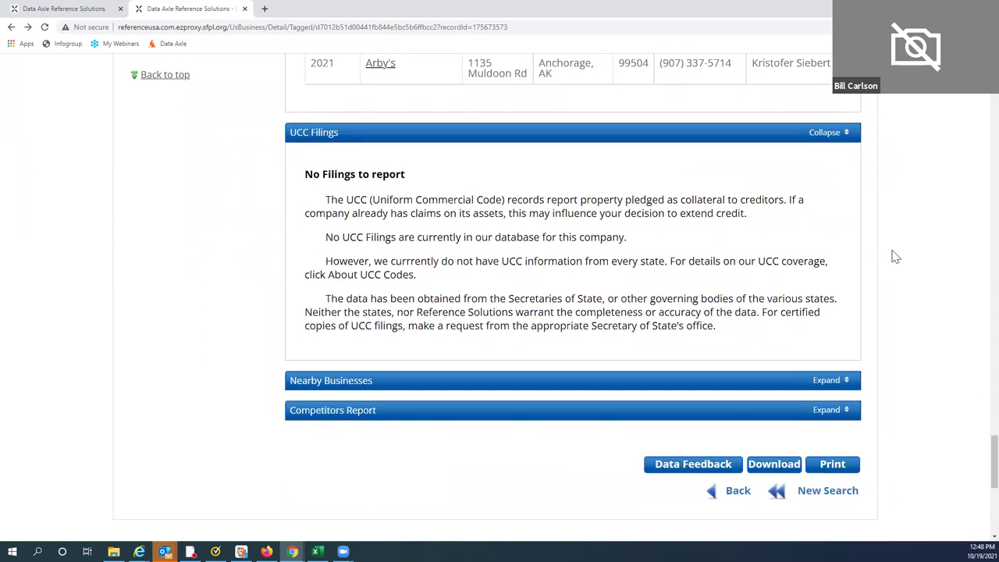
# Expand the Nearby Businesses and Competitors Report sections at the end of the Arby's record.
pyautogui.scroll(-2, 896, 257)
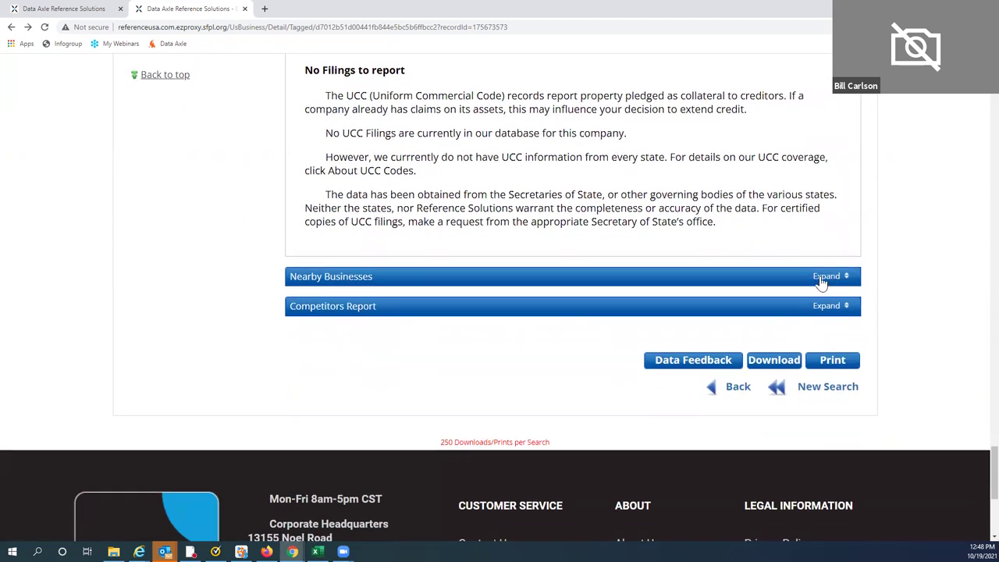
pyautogui.click(839, 275)
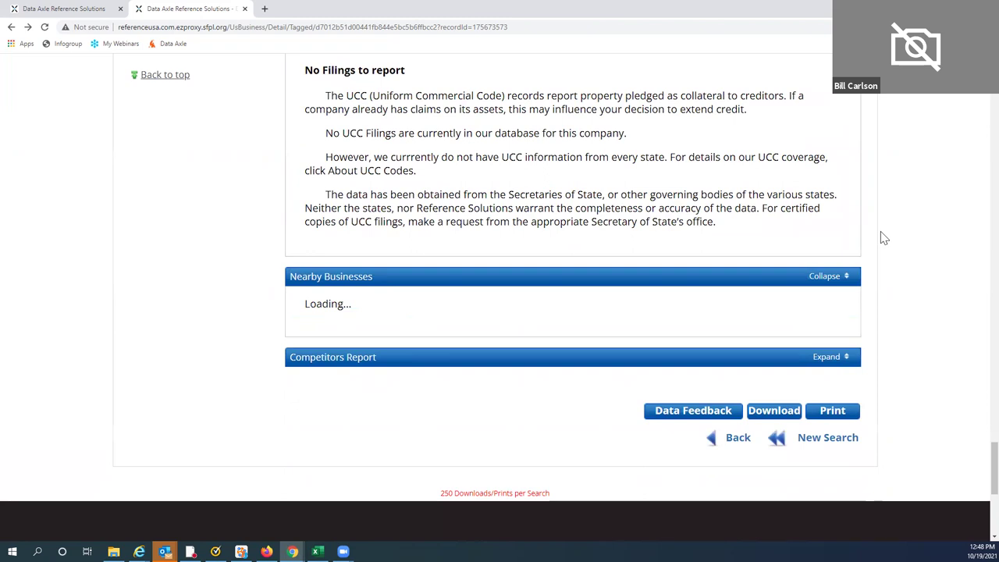
pyautogui.scroll(-1, 885, 238)
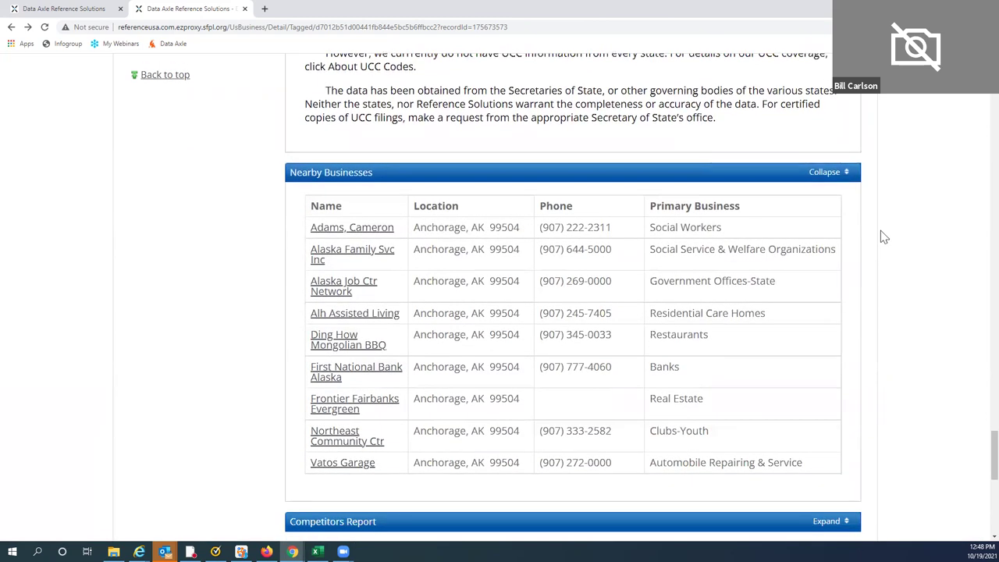
pyautogui.scroll(-2, 881, 234)
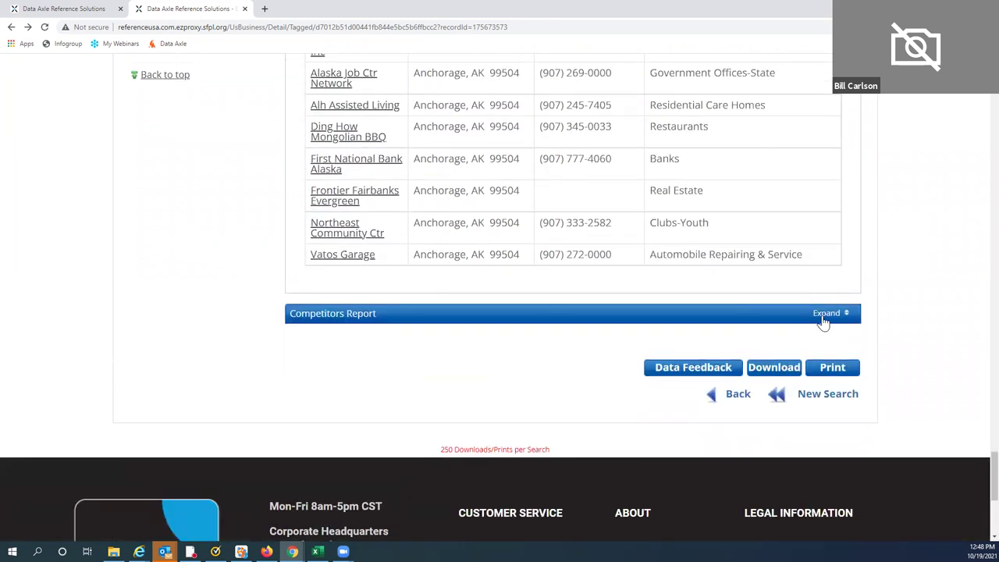
pyautogui.click(819, 313)
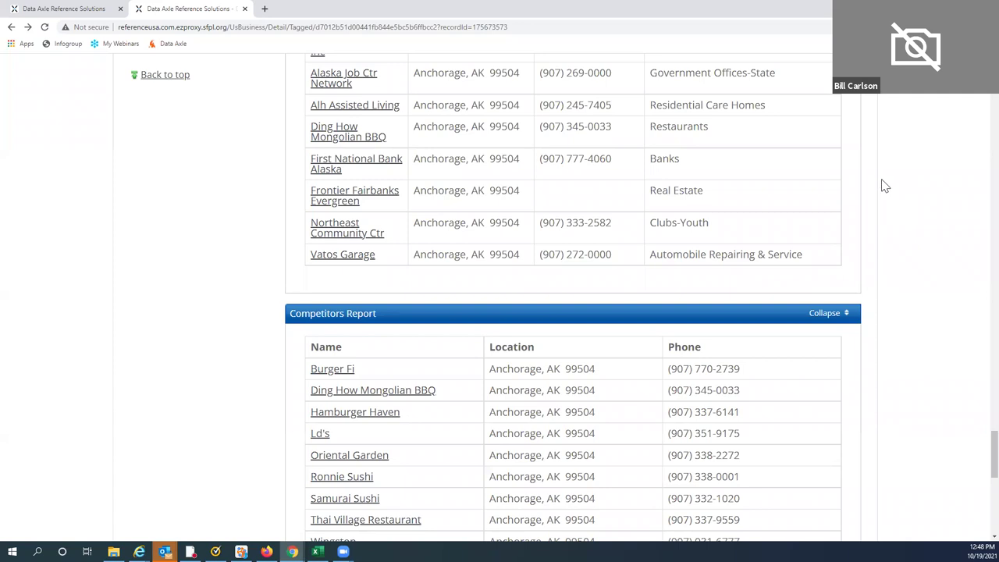
# Return from the record to revising the search and remove the Company Name criterion for Arbys.
pyautogui.click(148, 76)
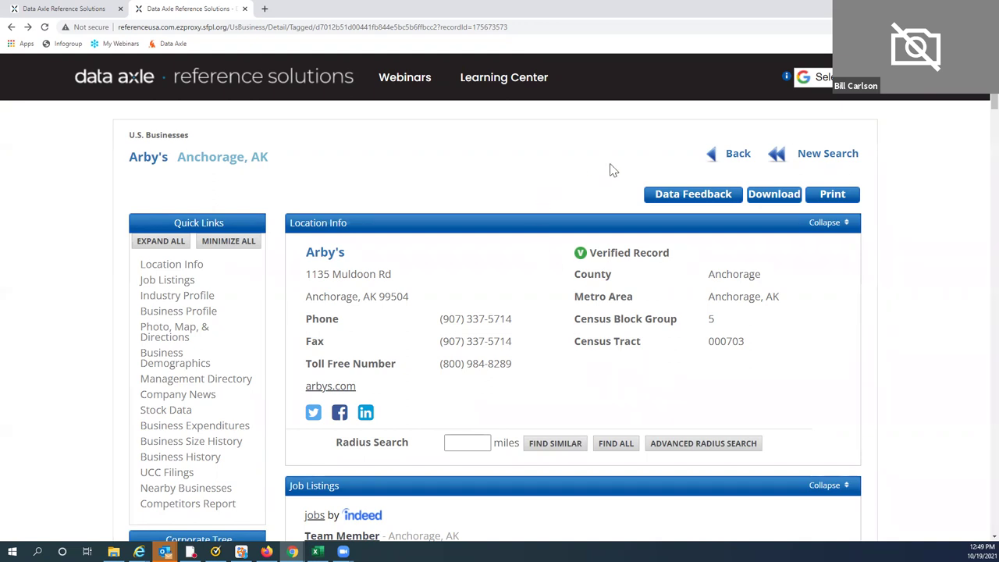
pyautogui.click(734, 159)
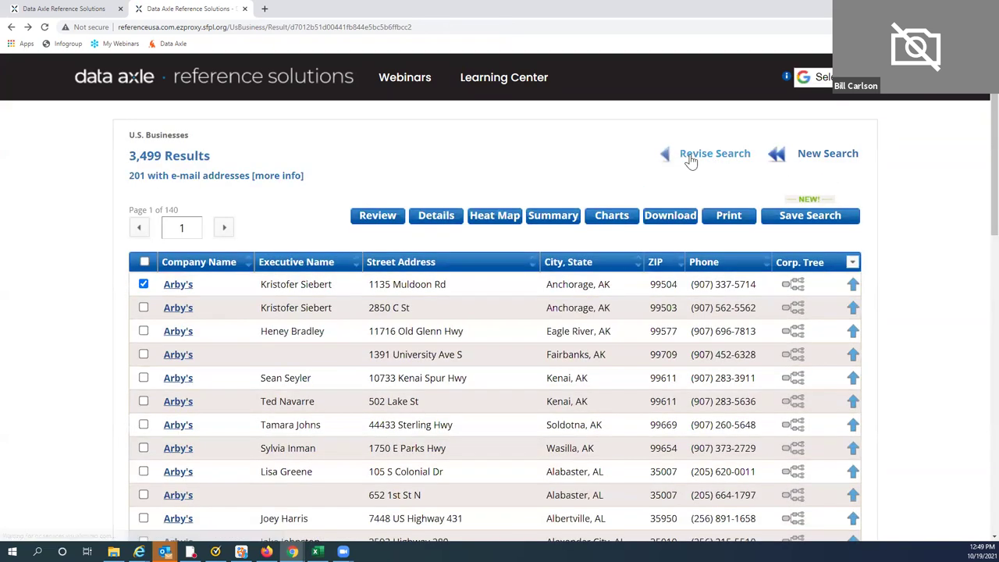
pyautogui.click(691, 159)
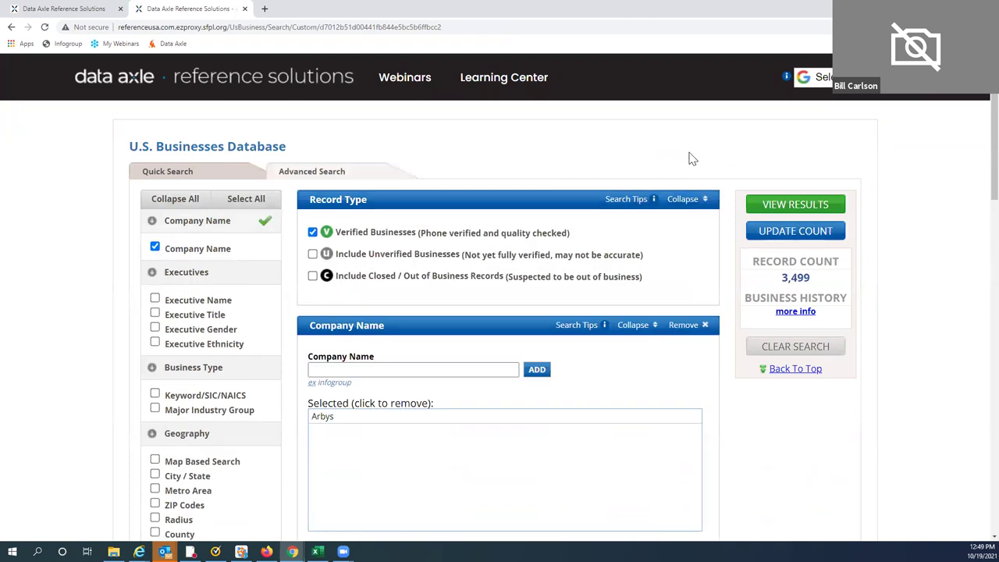
pyautogui.click(691, 330)
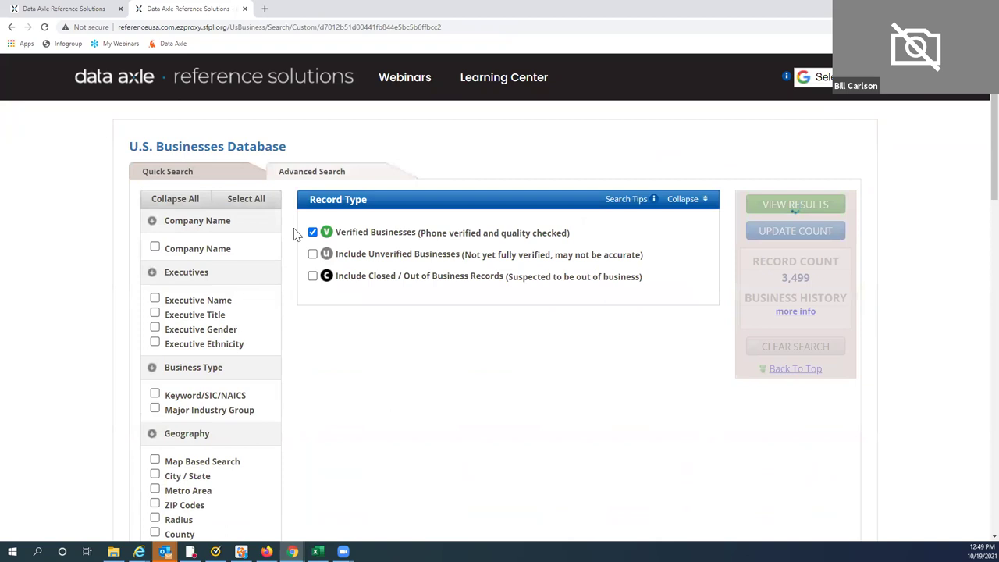
# Add the Keyword/SIC/NAICS criterion, look up Restaurants across all SICs, and select 581208 - RESTAURANTS.
pyautogui.scroll(-2, 304, 231)
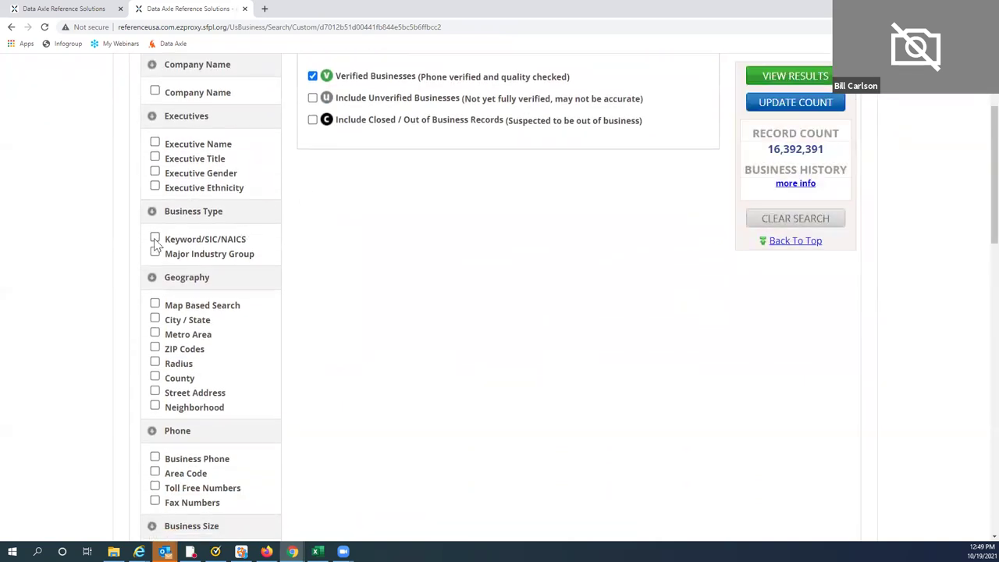
pyautogui.click(155, 241)
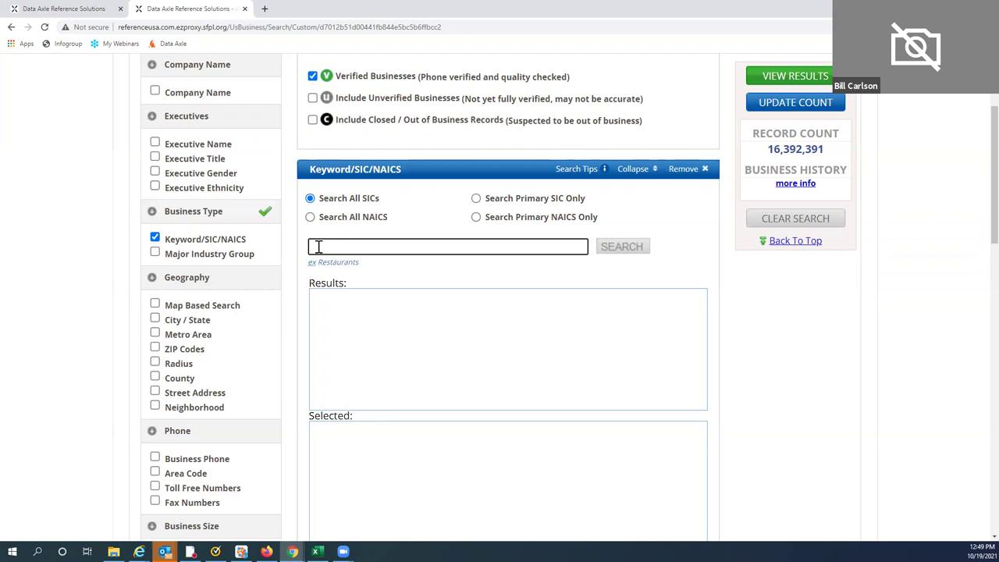
pyautogui.write('rest')
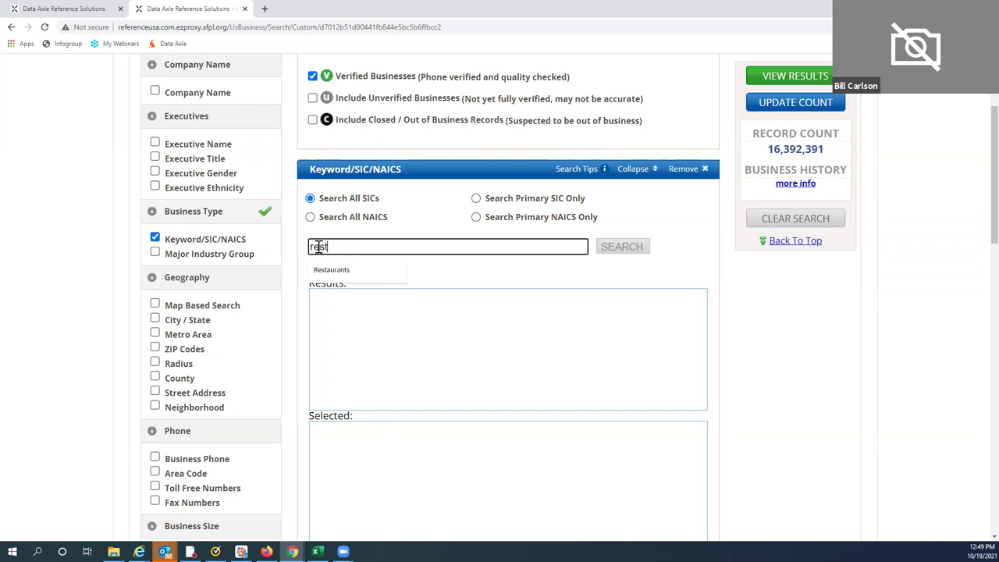
pyautogui.click(321, 270)
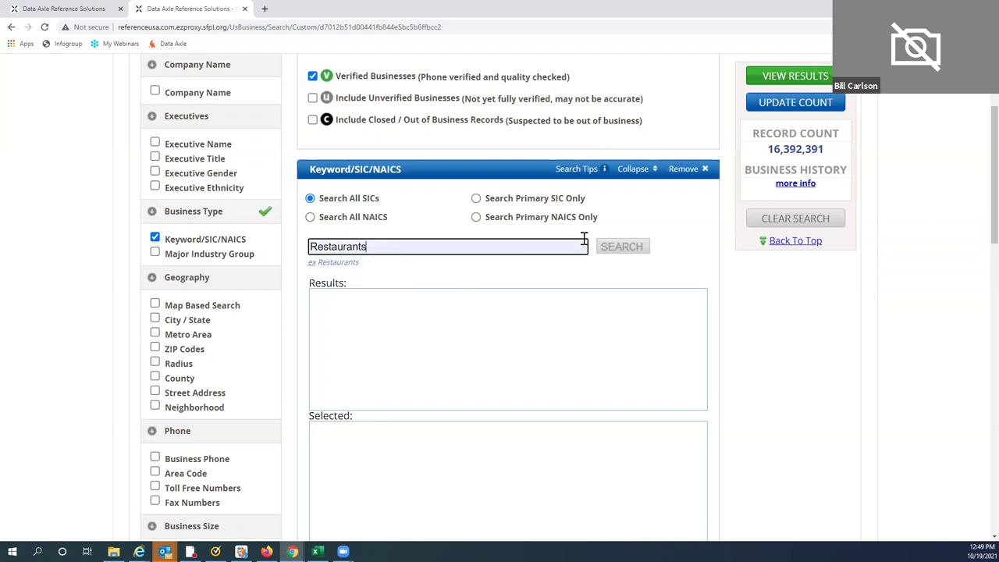
pyautogui.click(615, 252)
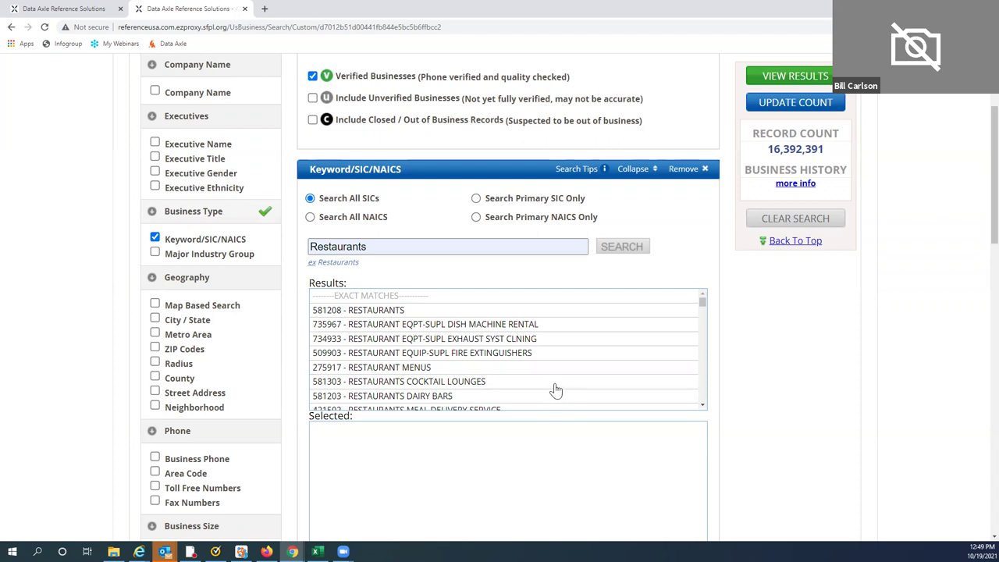
pyautogui.click(373, 312)
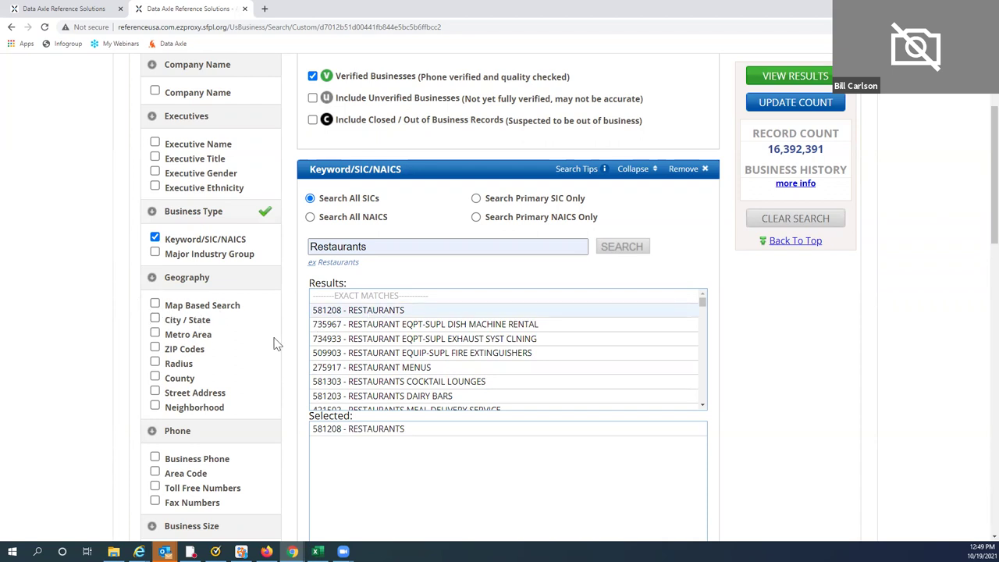
# Add the Number Of Employees criterion and select the 1-4 and 10-19 ranges.
pyautogui.scroll(-3, 273, 344)
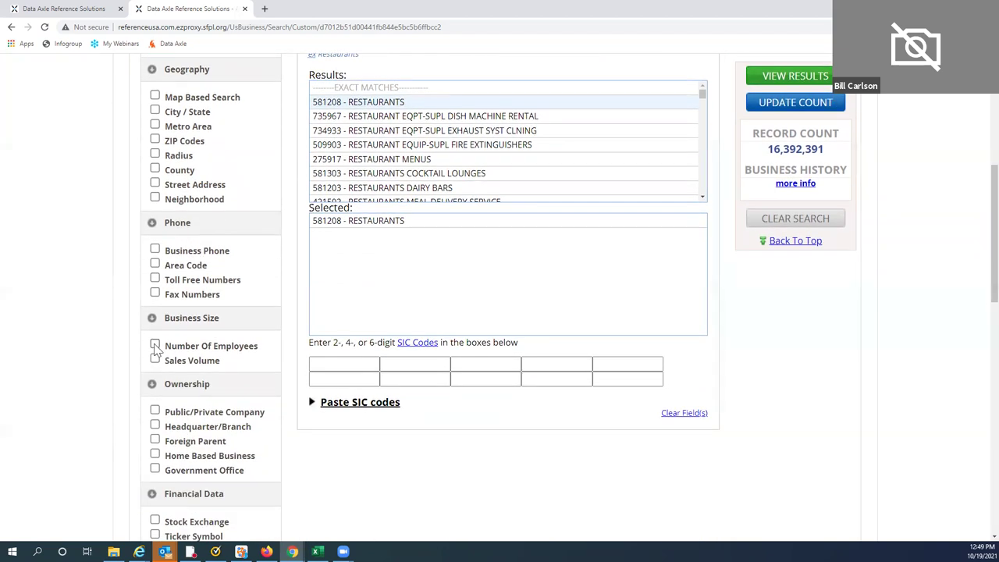
pyautogui.click(155, 347)
pyautogui.scroll(-3, 280, 353)
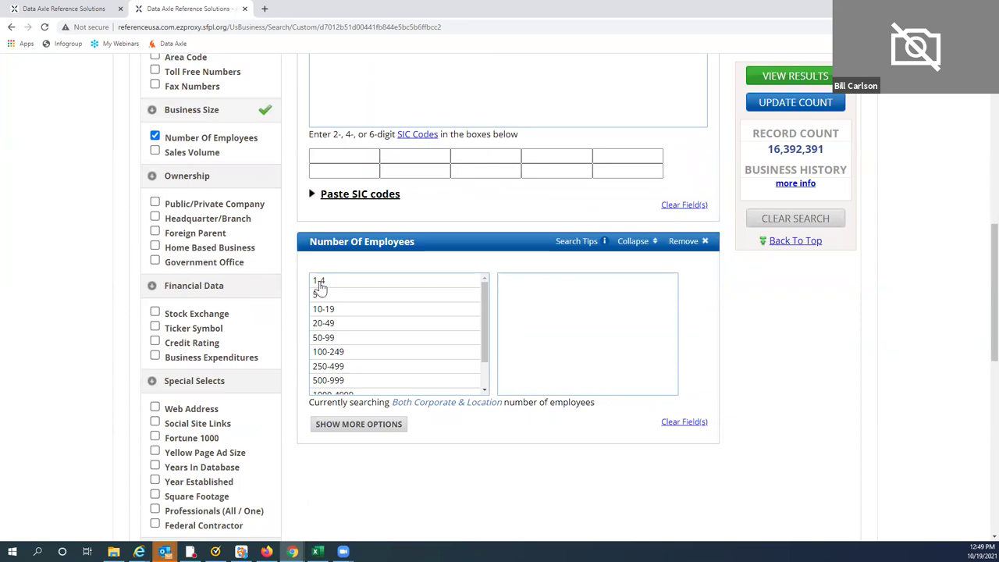
pyautogui.click(319, 283)
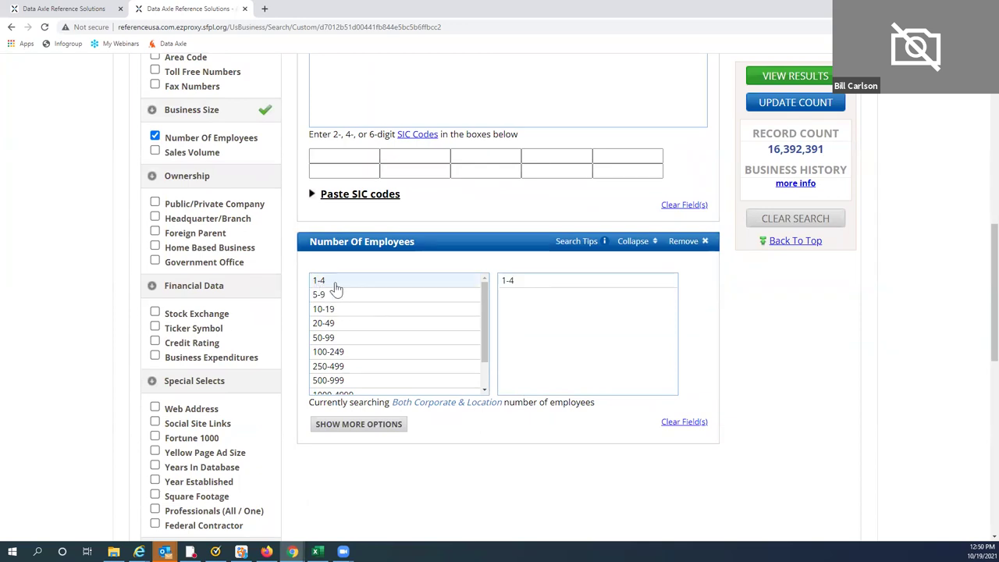
pyautogui.click(322, 310)
# Add the Web Address criterion and restrict the search to only companies with a web address.
pyautogui.scroll(-2, 265, 307)
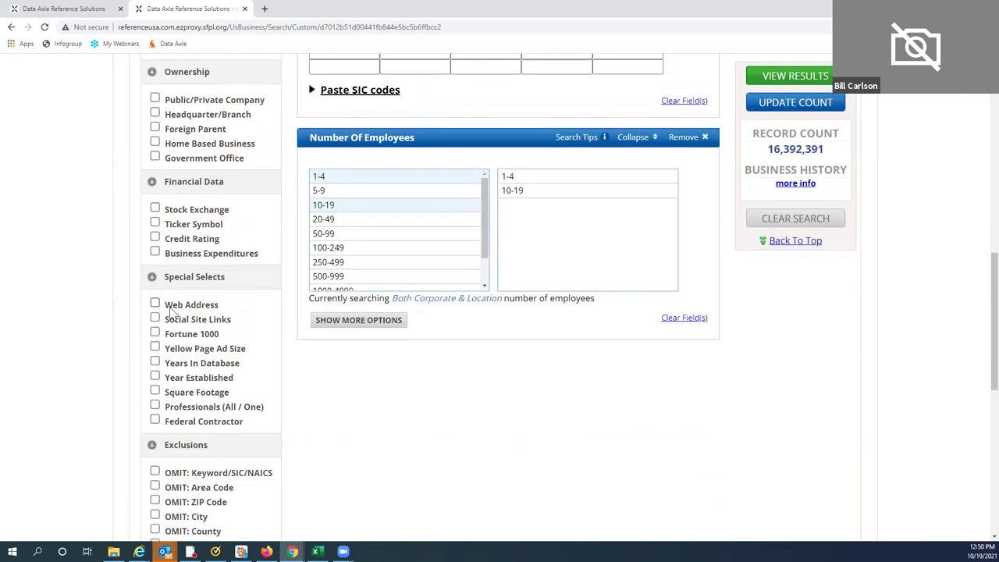
pyautogui.click(155, 303)
pyautogui.click(312, 392)
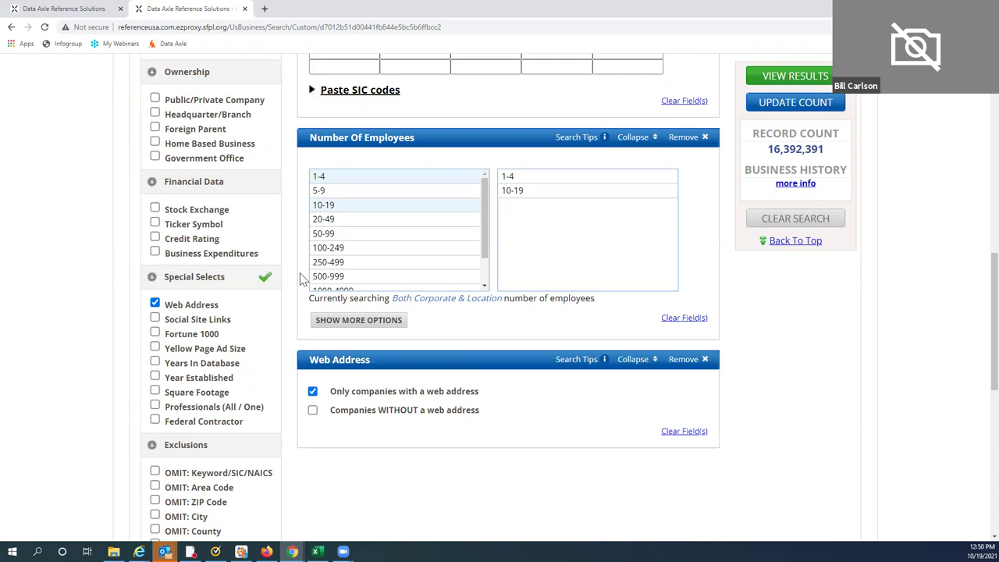
# Add the Map Based Search criterion from the Geography group and open its map.
pyautogui.scroll(8, 279, 263)
pyautogui.scroll(1, 178, 235)
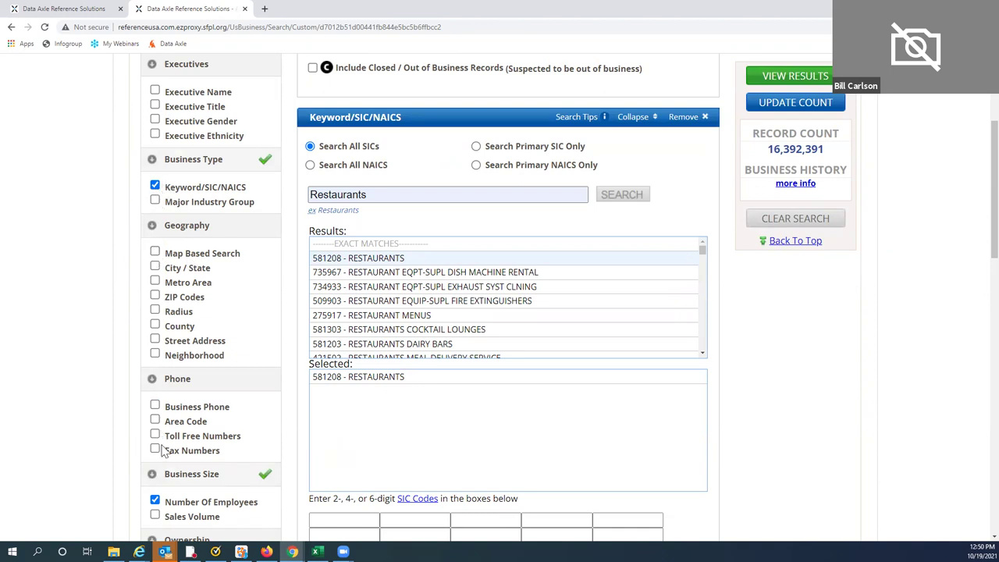
pyautogui.click(155, 252)
pyautogui.scroll(-3, 890, 374)
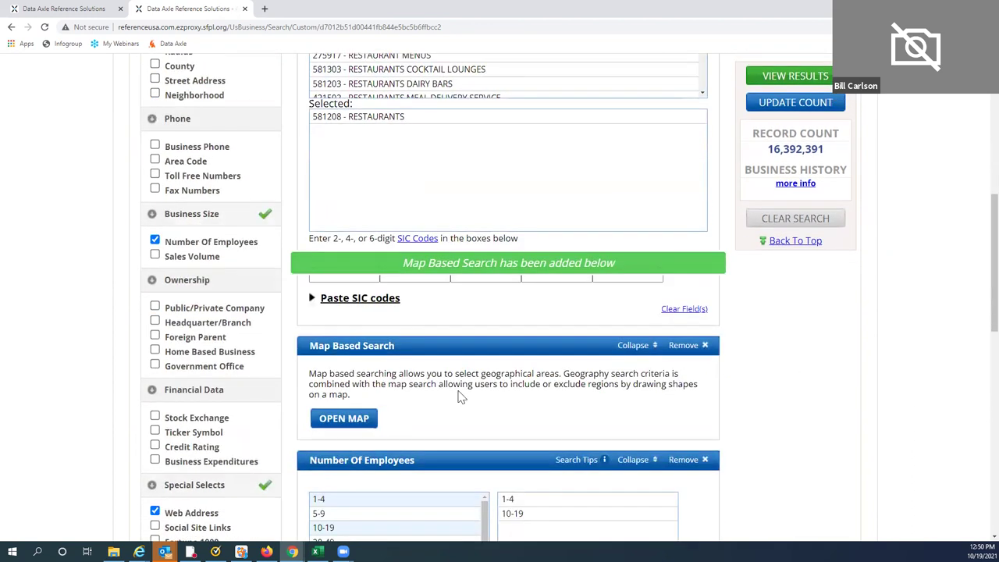
pyautogui.click(348, 422)
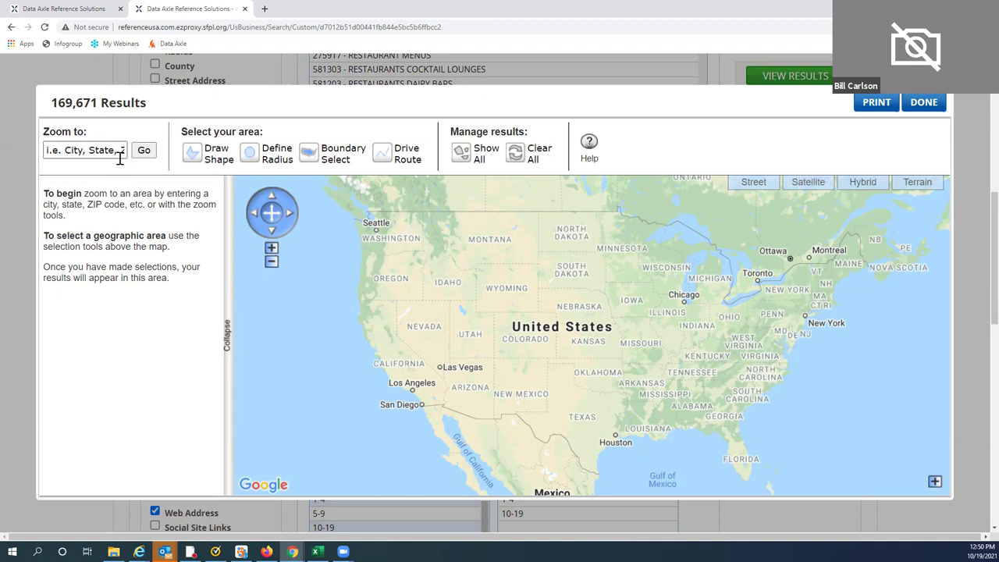
# Zoom the search map to San Francisco, CA.
pyautogui.click(47, 150)
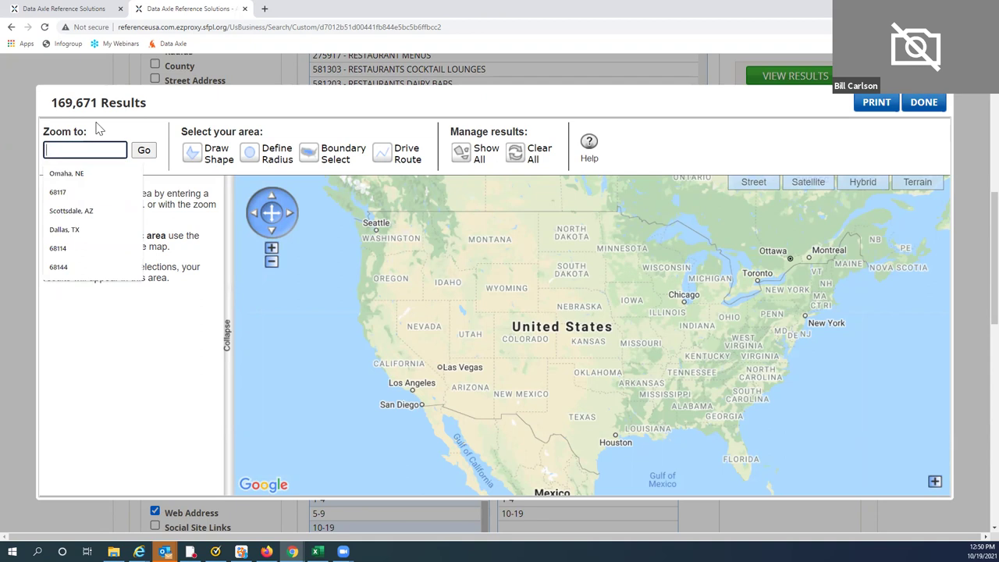
pyautogui.write('Sa')
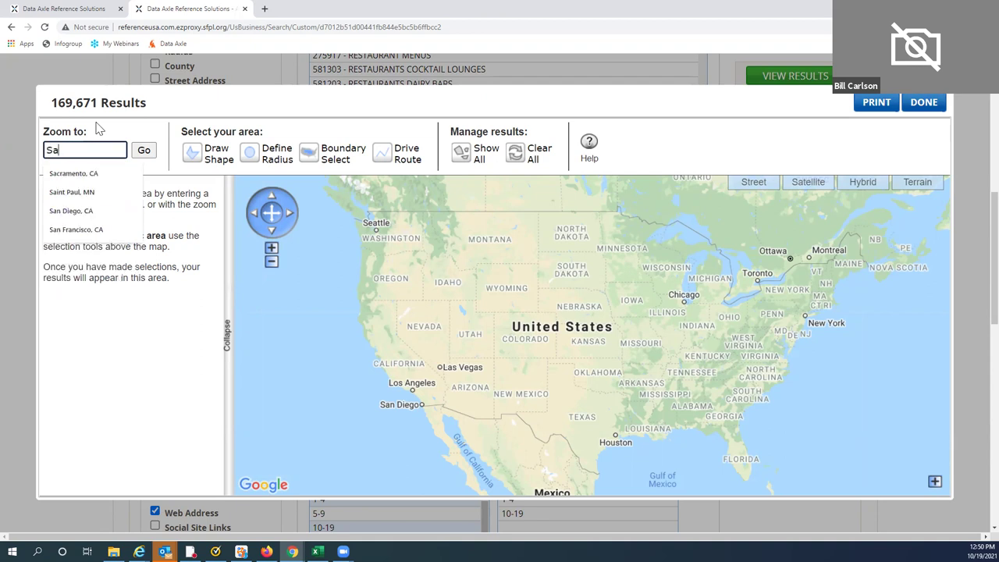
pyautogui.click(79, 232)
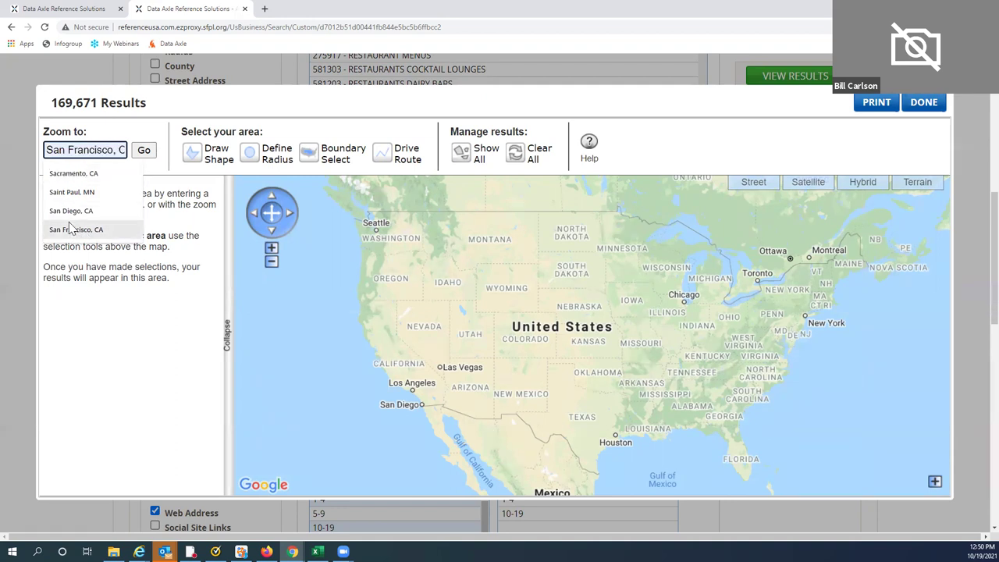
pyautogui.click(71, 229)
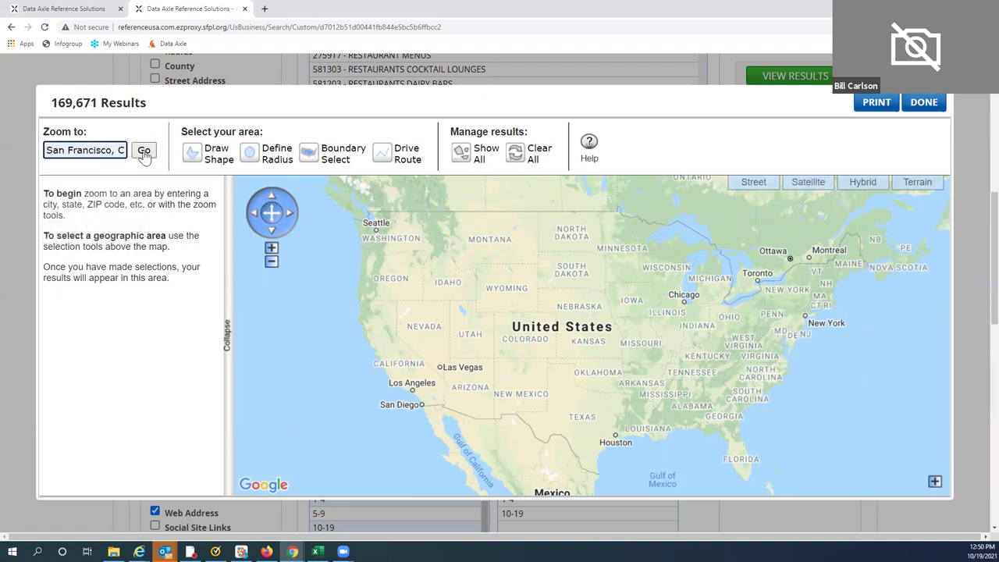
pyautogui.click(144, 152)
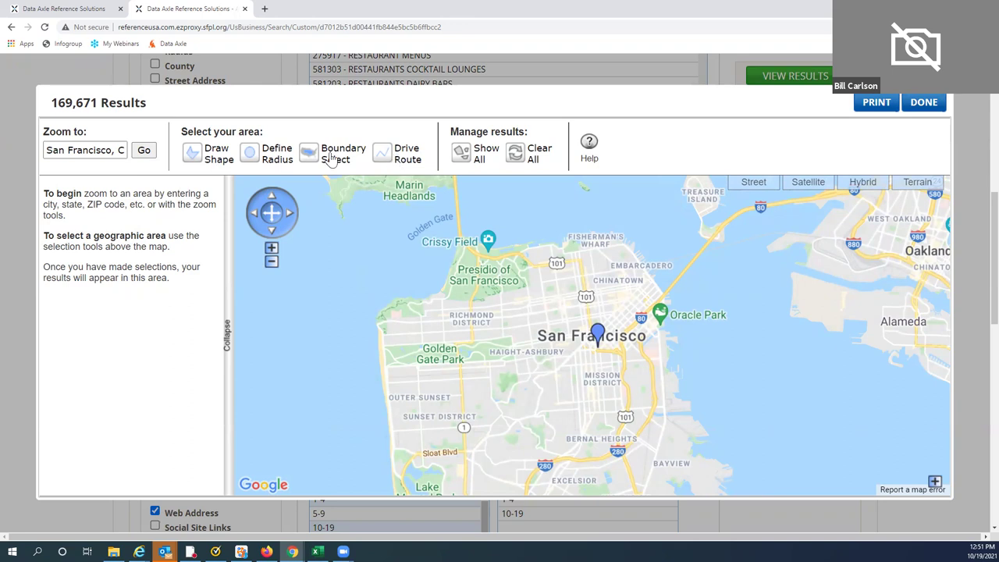
# Draw a polygon shape covering most of San Francisco, skirting the Presidio, following the west coast and running from Sloat Blvd to Bayview and Fisherman's Wharf.
pyautogui.click(192, 157)
pyautogui.click(530, 251)
pyautogui.click(534, 293)
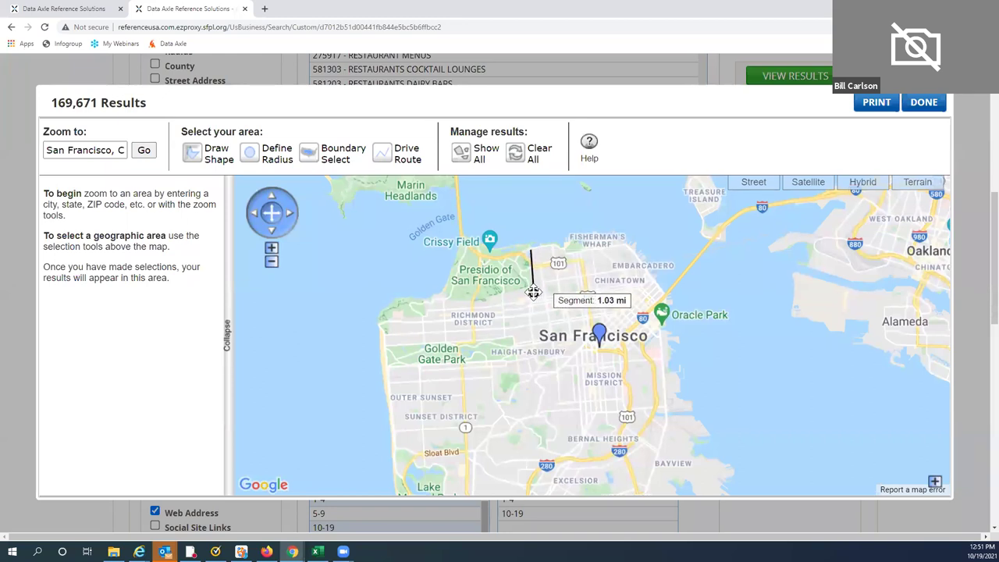
pyautogui.click(435, 297)
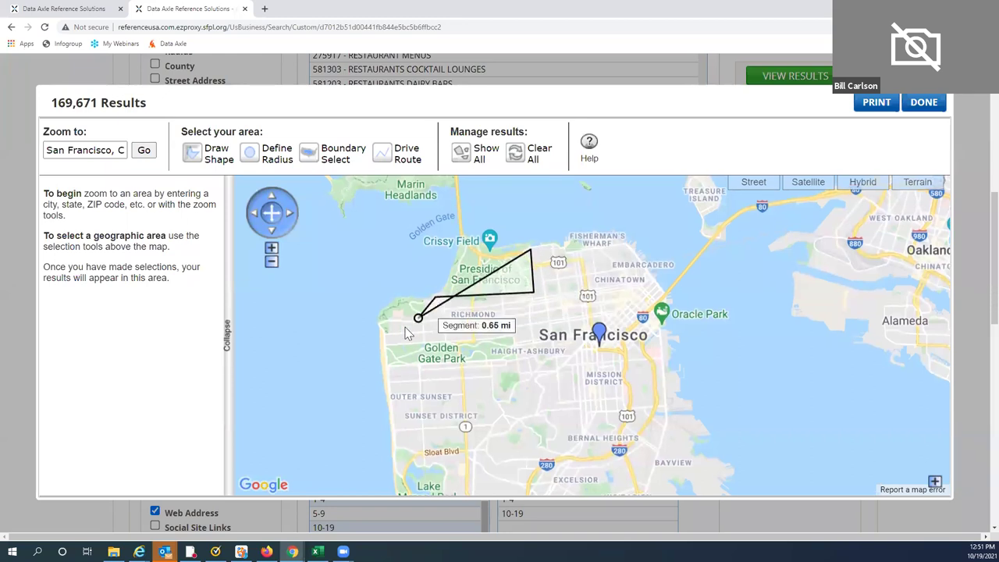
pyautogui.click(384, 341)
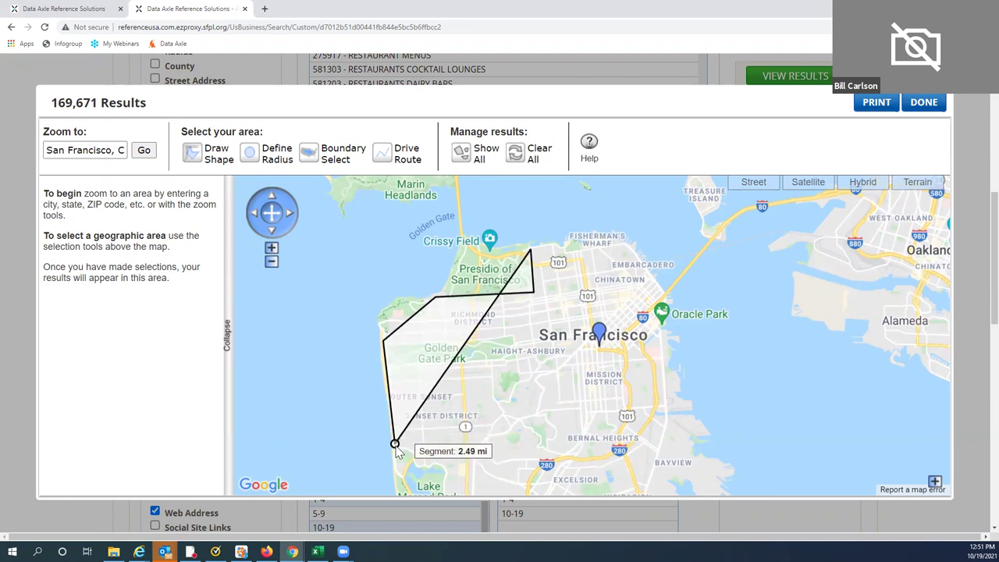
pyautogui.click(394, 447)
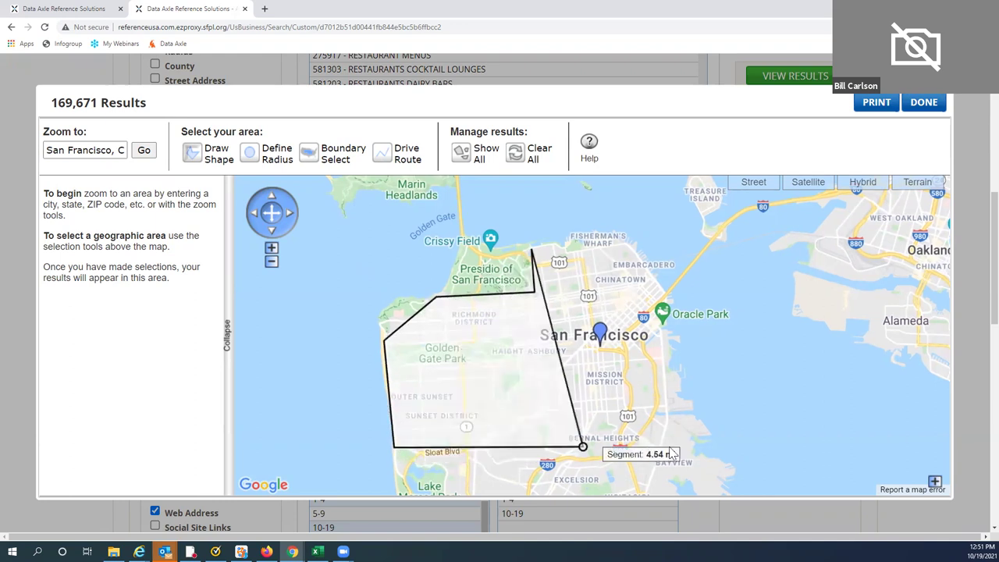
pyautogui.click(705, 447)
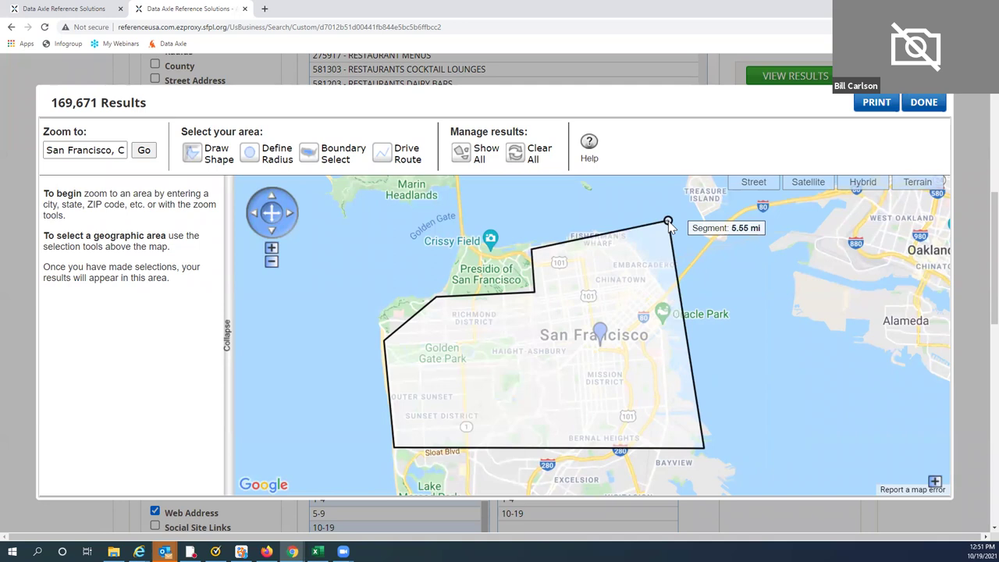
pyautogui.click(668, 222)
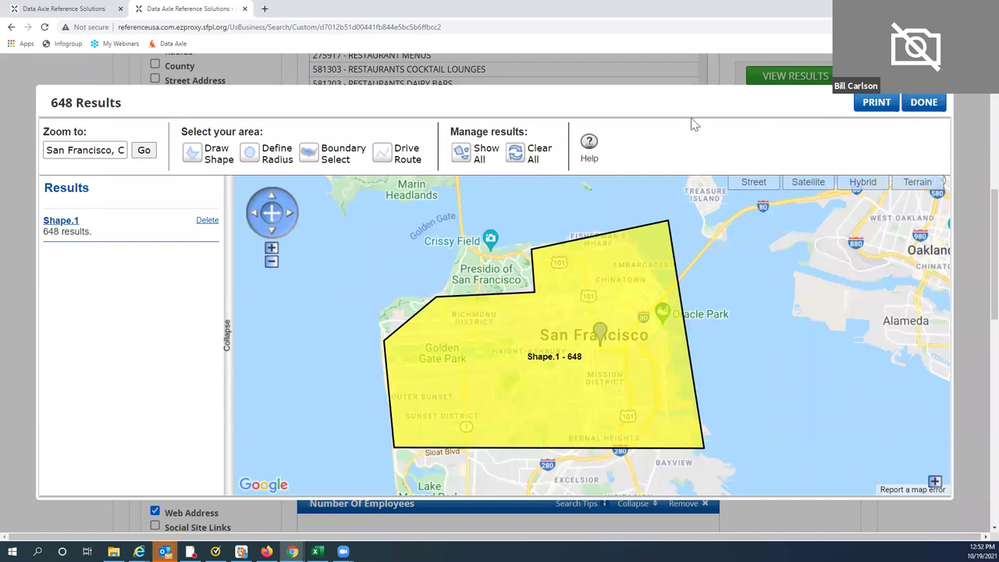
pyautogui.moveTo(680, 102); pyautogui.dragTo(670, 204)
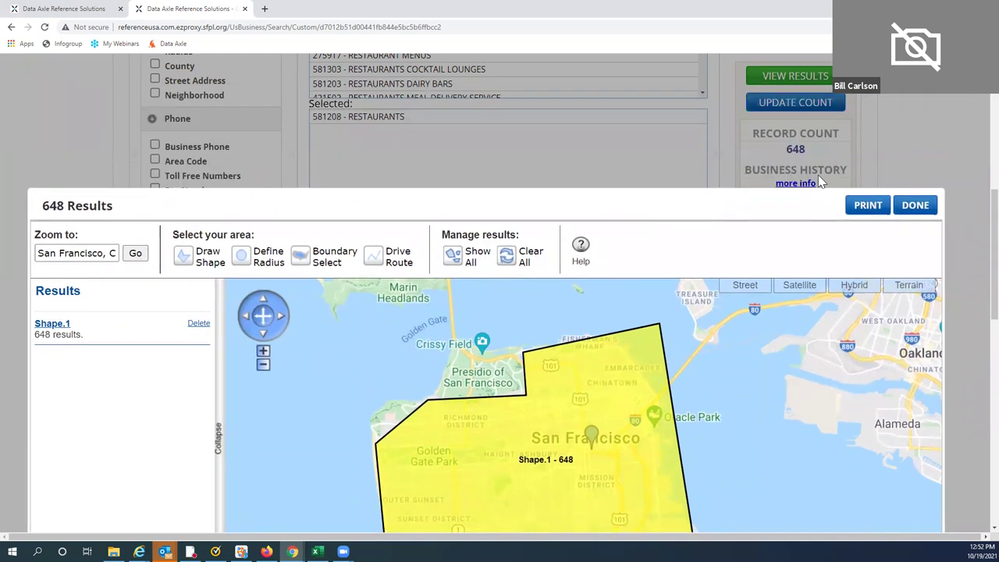
pyautogui.moveTo(705, 210); pyautogui.dragTo(706, 85)
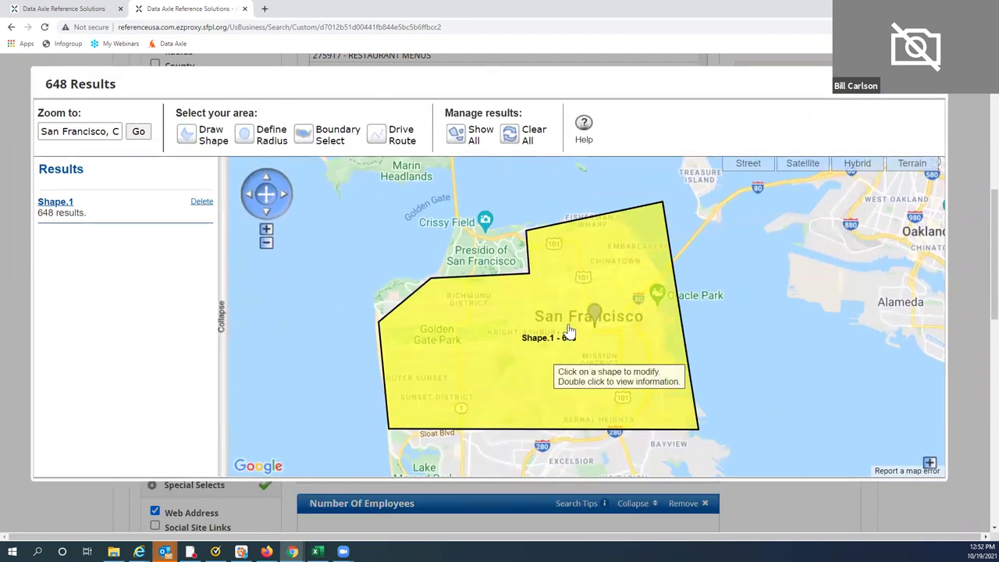
# Draw a smaller four-sided shape over the Sunset District, inside the large San Francisco shape.
pyautogui.click(200, 135)
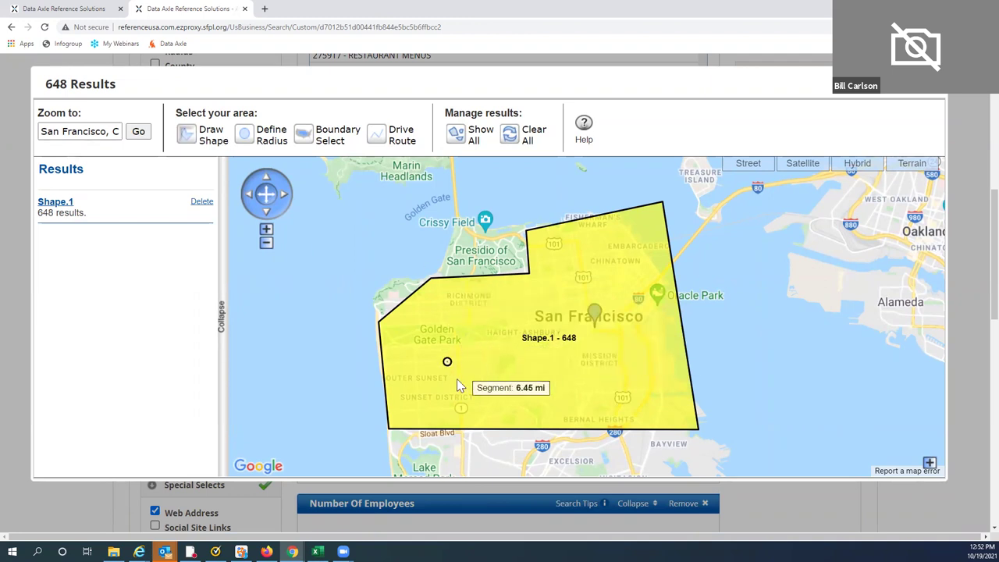
pyautogui.click(487, 376)
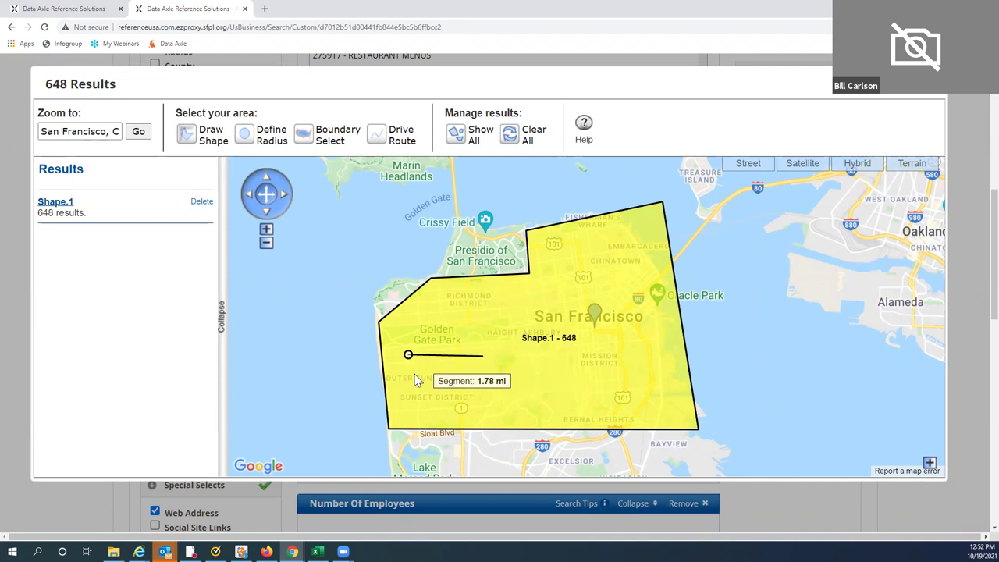
pyautogui.click(411, 380)
pyautogui.click(410, 433)
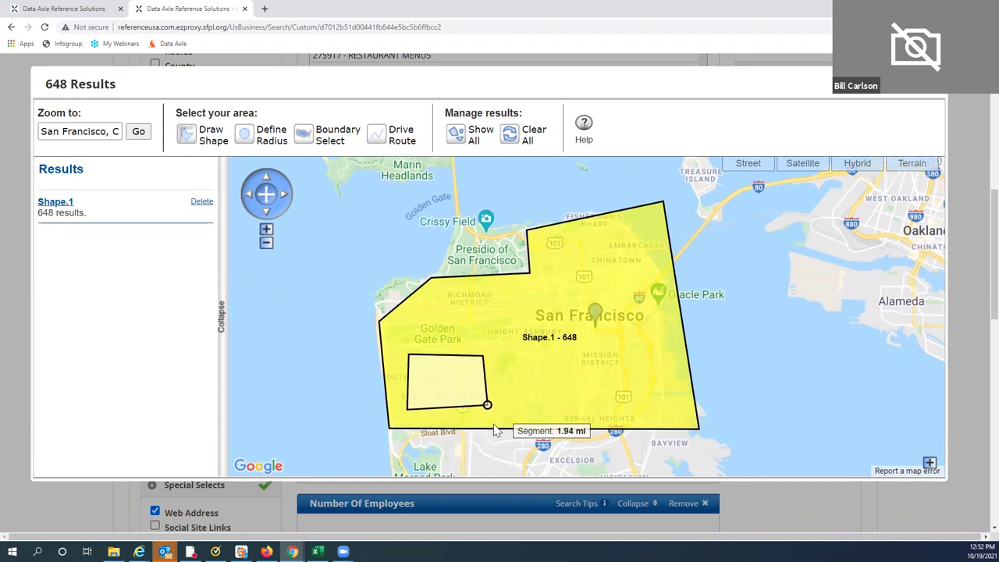
pyautogui.doubleClick(491, 429)
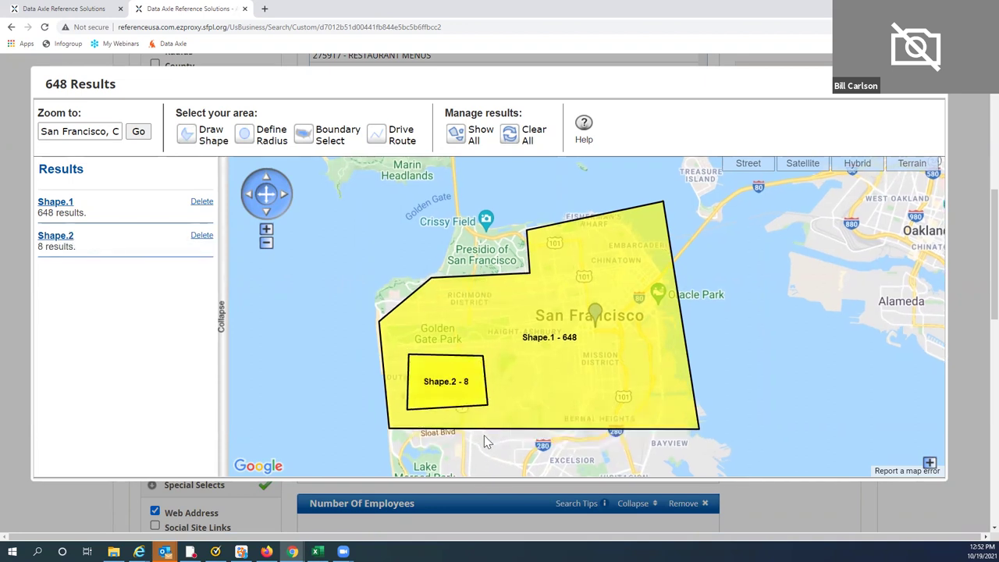
# Draw a small triangular shape over the Chinatown and Embarcadero area, inside the large San Francisco shape.
pyautogui.click(187, 136)
pyautogui.click(630, 236)
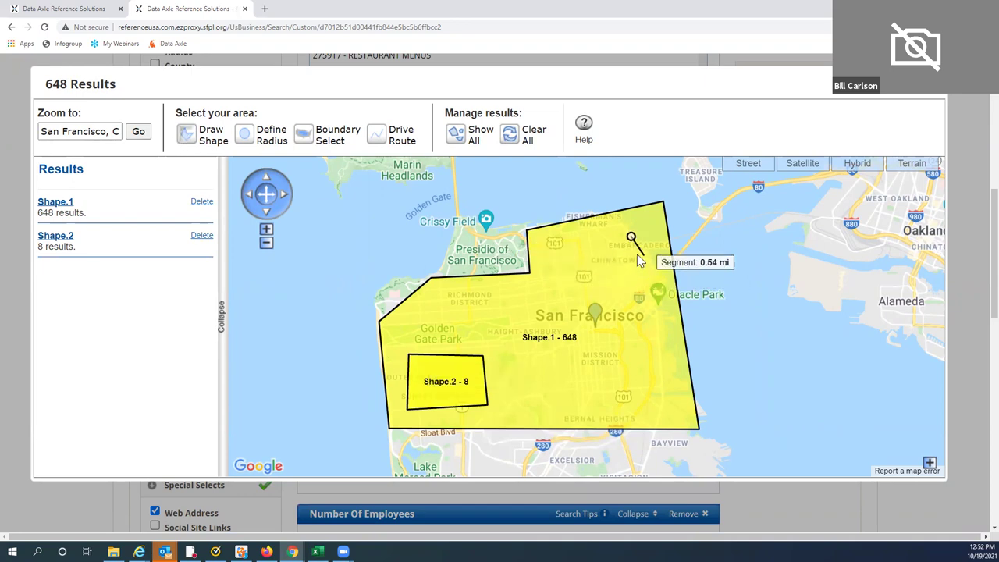
pyautogui.click(642, 255)
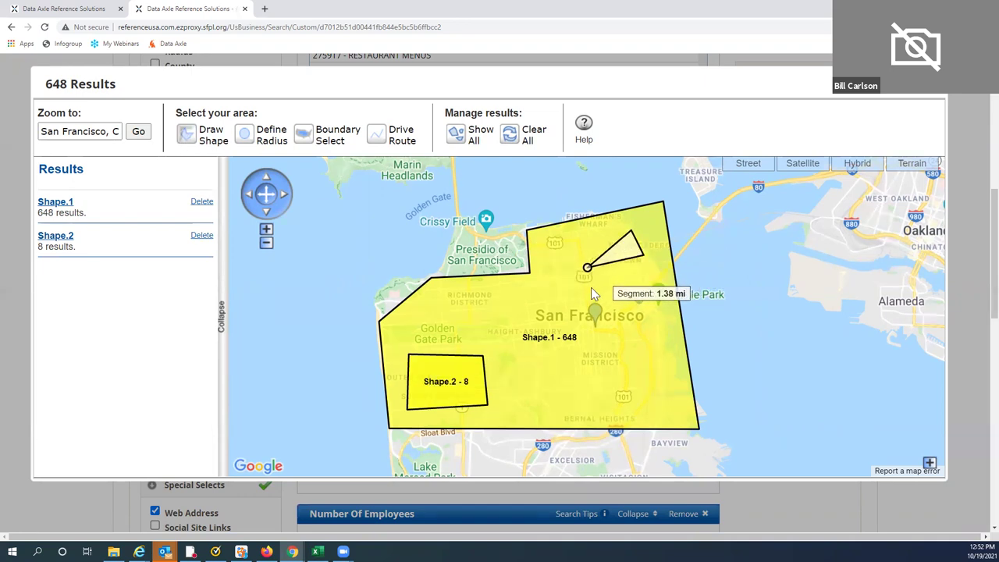
pyautogui.doubleClick(587, 290)
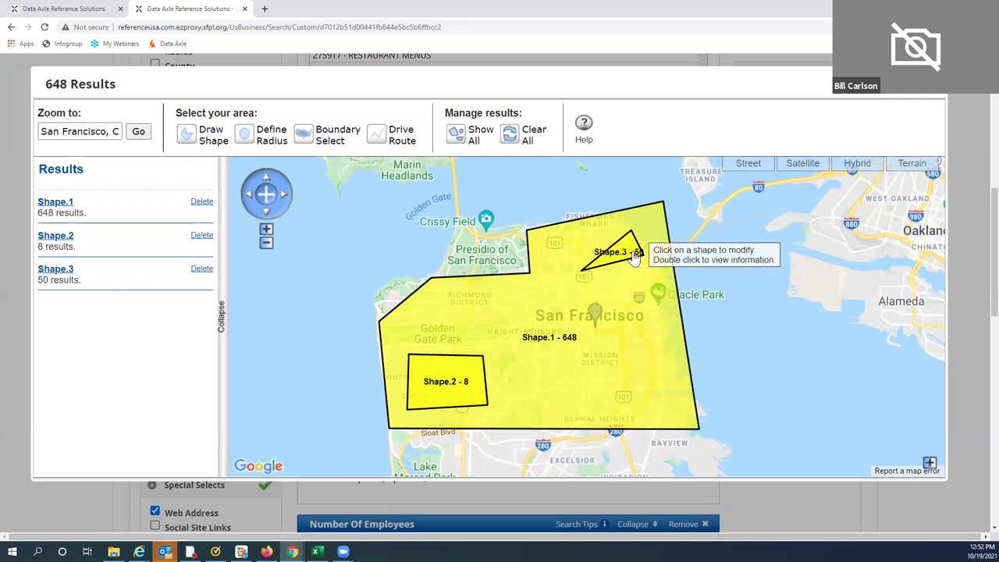
# Set both small inner shapes, Shape.2 and Shape.3, to Exclude.
pyautogui.doubleClick(437, 379)
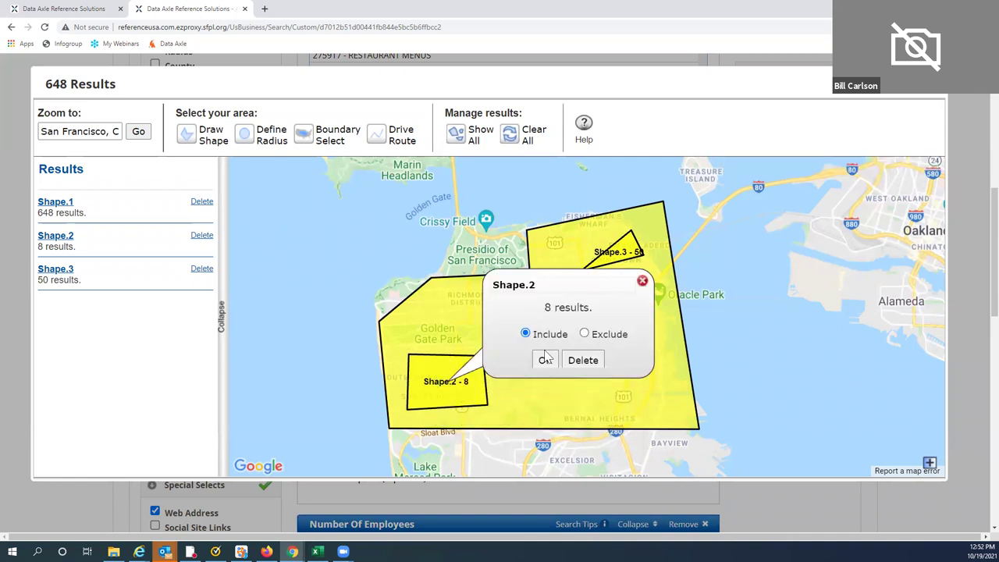
pyautogui.click(584, 334)
pyautogui.click(545, 360)
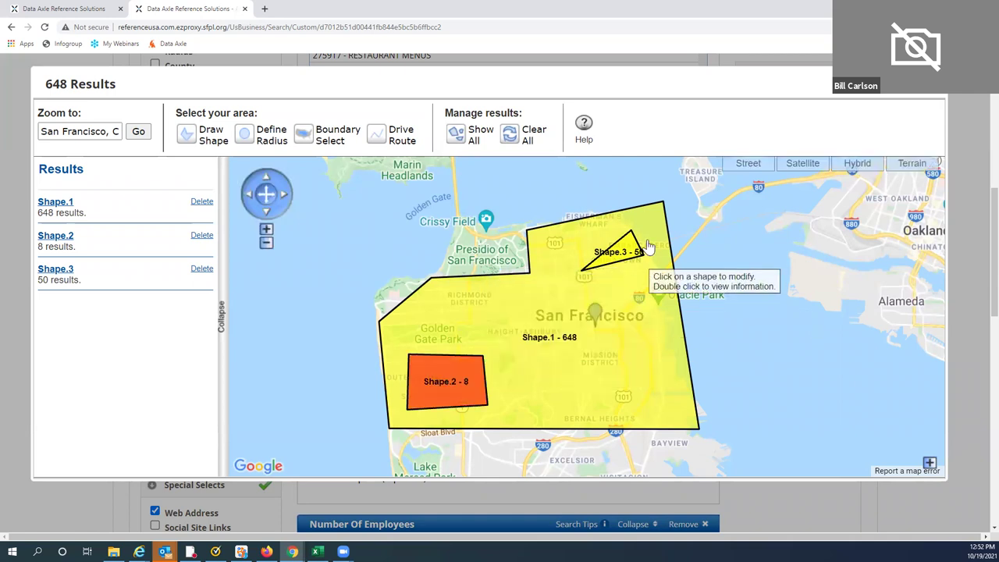
pyautogui.click(624, 253)
pyautogui.doubleClick(624, 254)
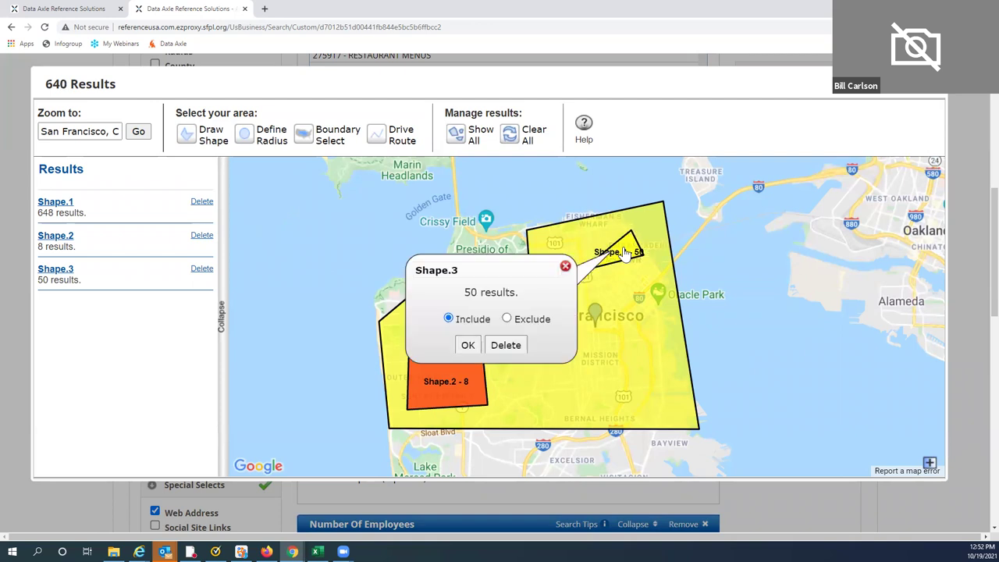
pyautogui.click(508, 320)
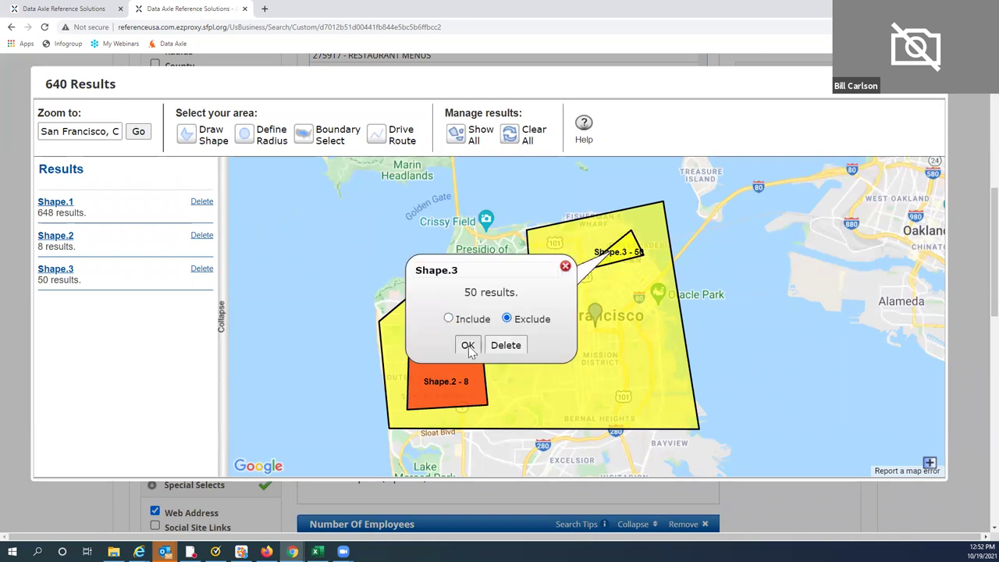
pyautogui.click(469, 346)
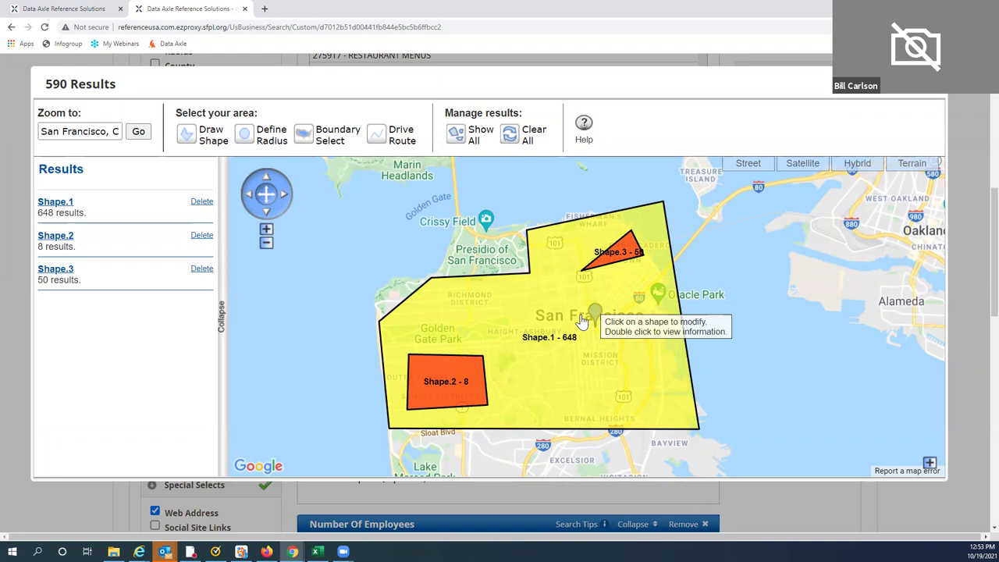
# Delete all three drawn shapes from the map results.
pyautogui.click(202, 202)
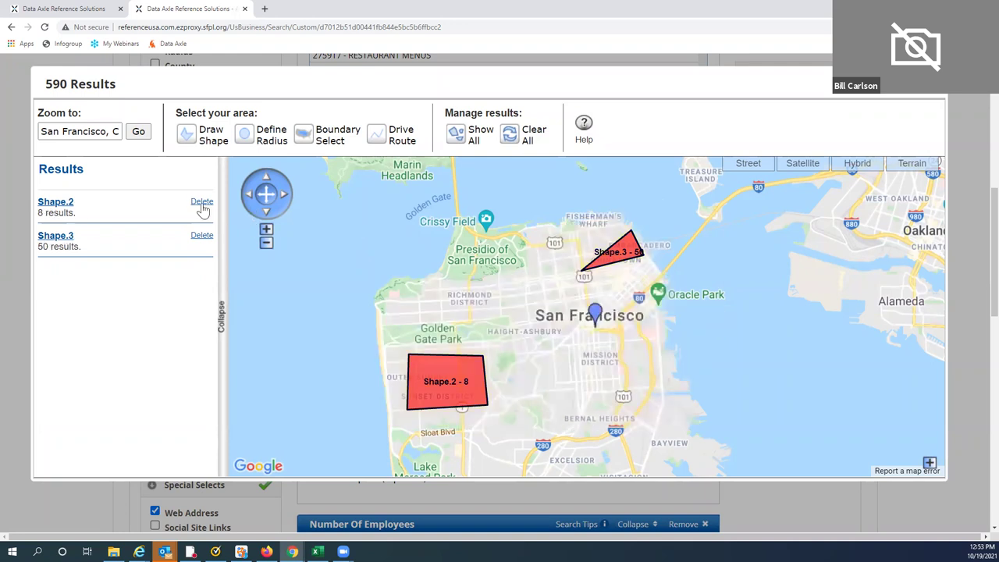
pyautogui.click(201, 202)
pyautogui.click(201, 202)
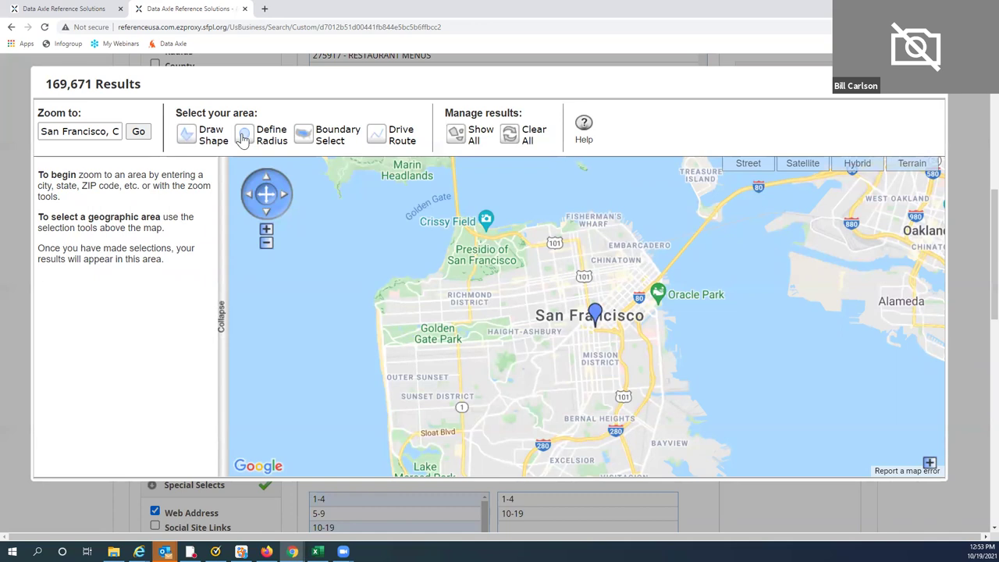
# Define a radius of about 14 miles centred on San Francisco, and delete that radius selection.
pyautogui.click(266, 244)
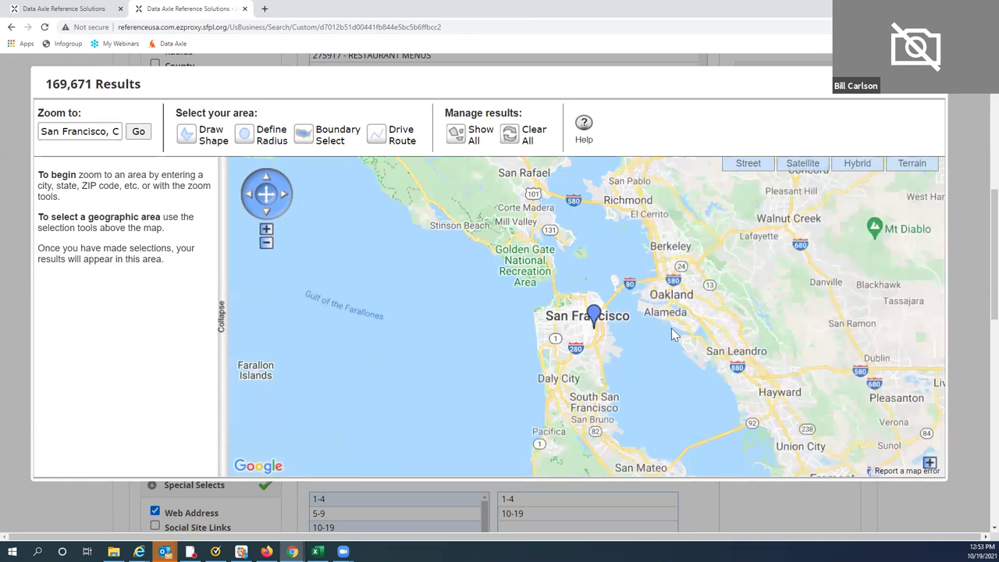
pyautogui.click(244, 134)
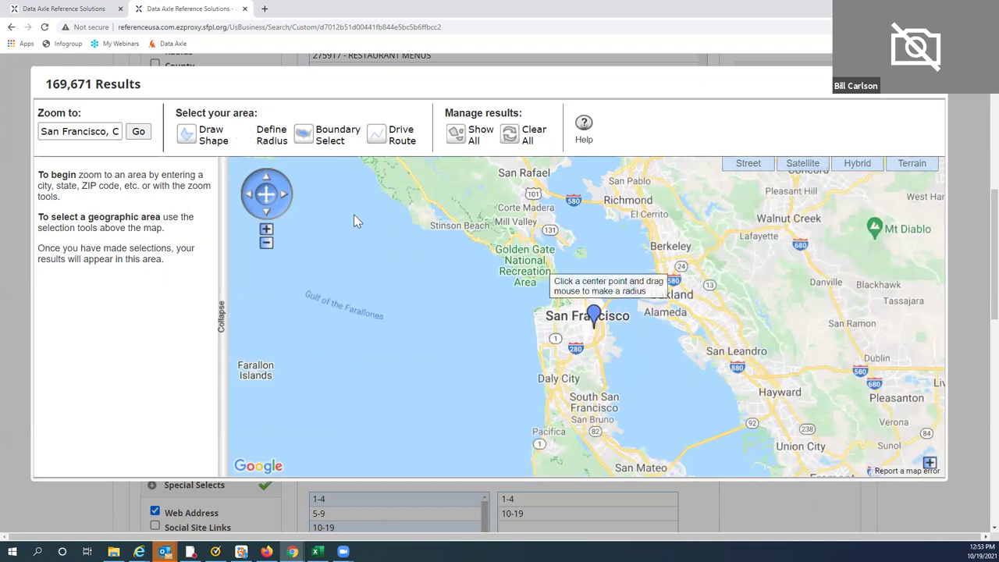
pyautogui.moveTo(591, 314)
pyautogui.mouseDown()
pyautogui.moveTo(638, 408)
pyautogui.moveTo(702, 442)
pyautogui.moveTo(682, 444)
pyautogui.mouseUp()
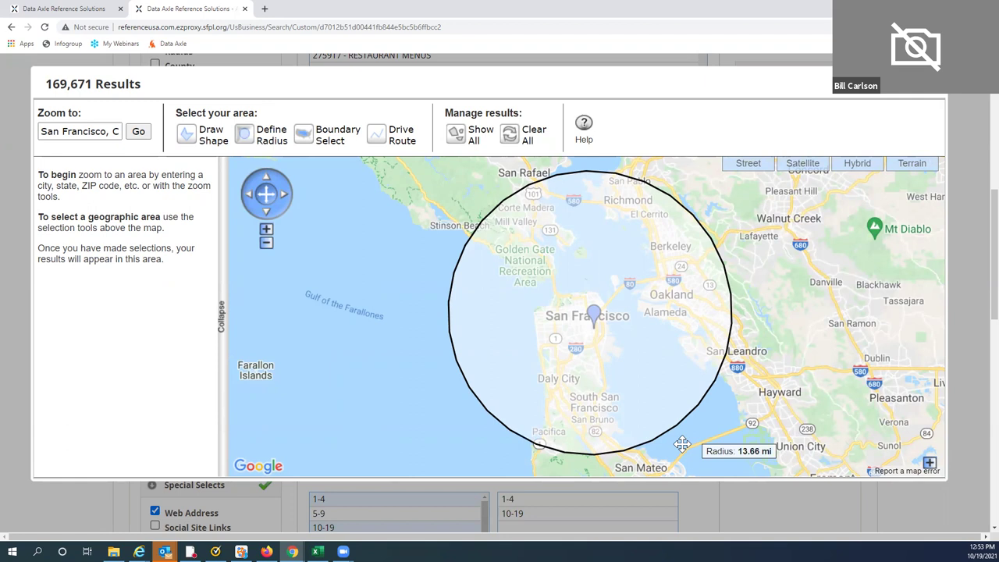
pyautogui.moveTo(683, 443); pyautogui.dragTo(685, 447)
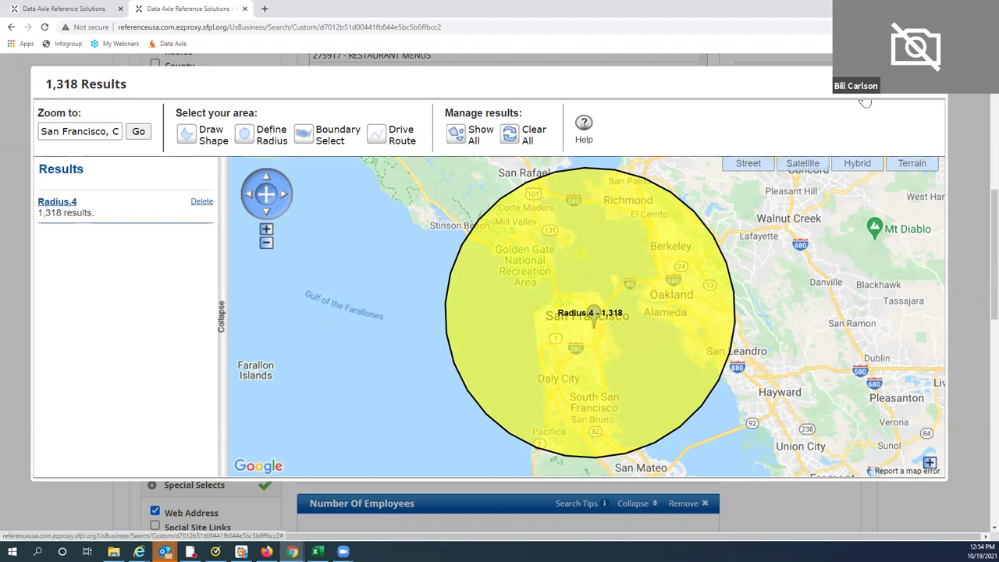
pyautogui.click(199, 203)
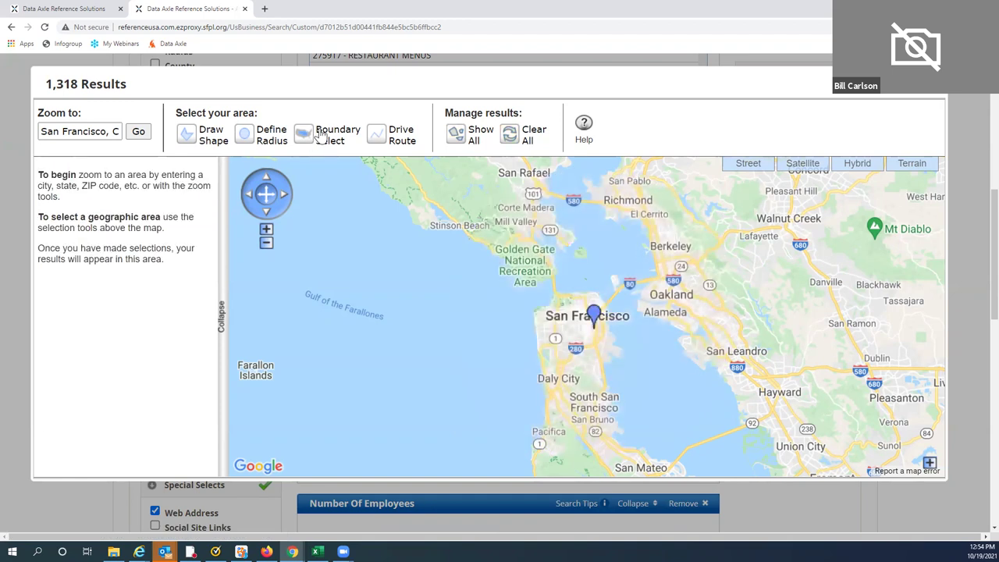
# Use Boundary Select with ZIP Codes to select 94117 and 94110 on the San Francisco map.
pyautogui.click(266, 232)
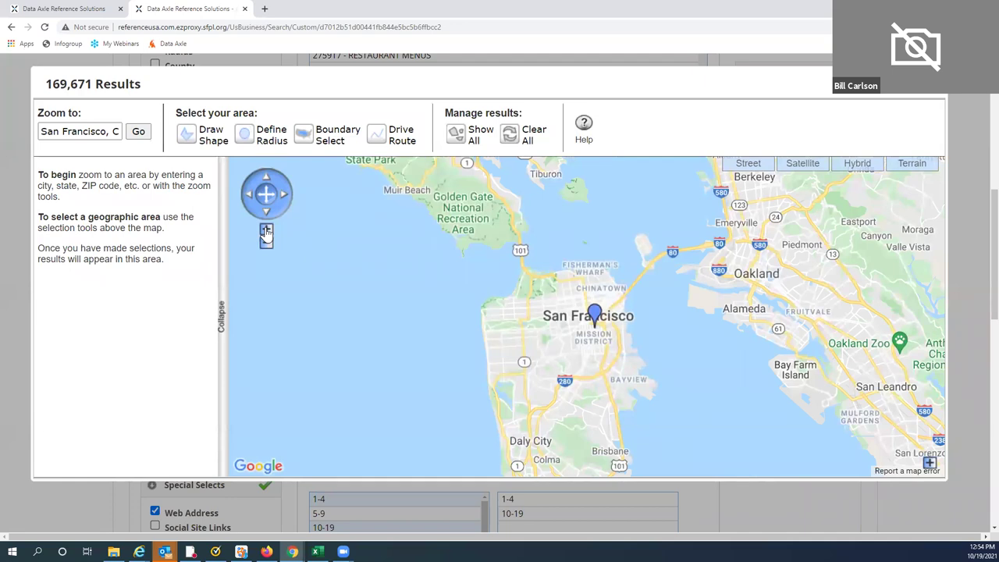
pyautogui.click(266, 231)
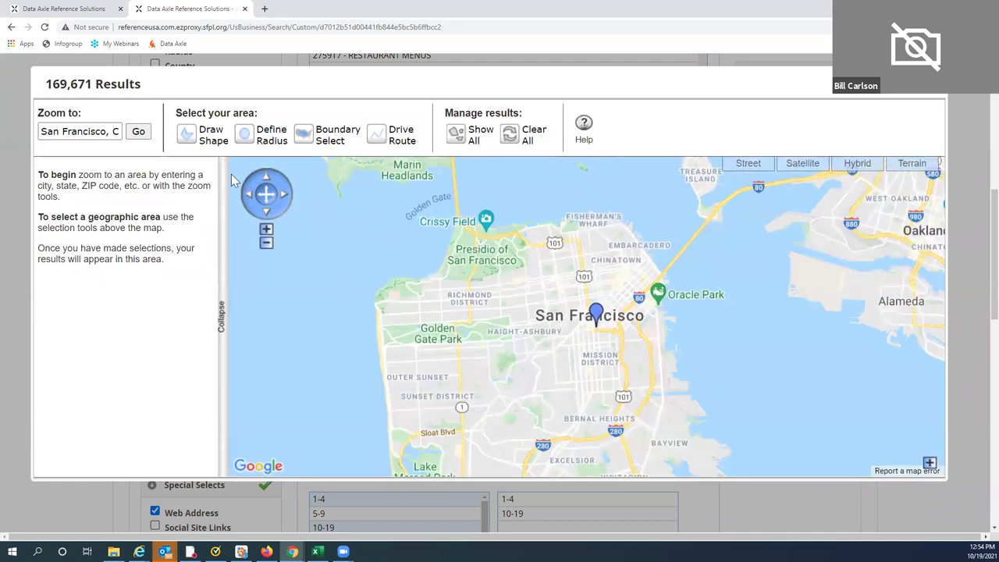
pyautogui.click(301, 135)
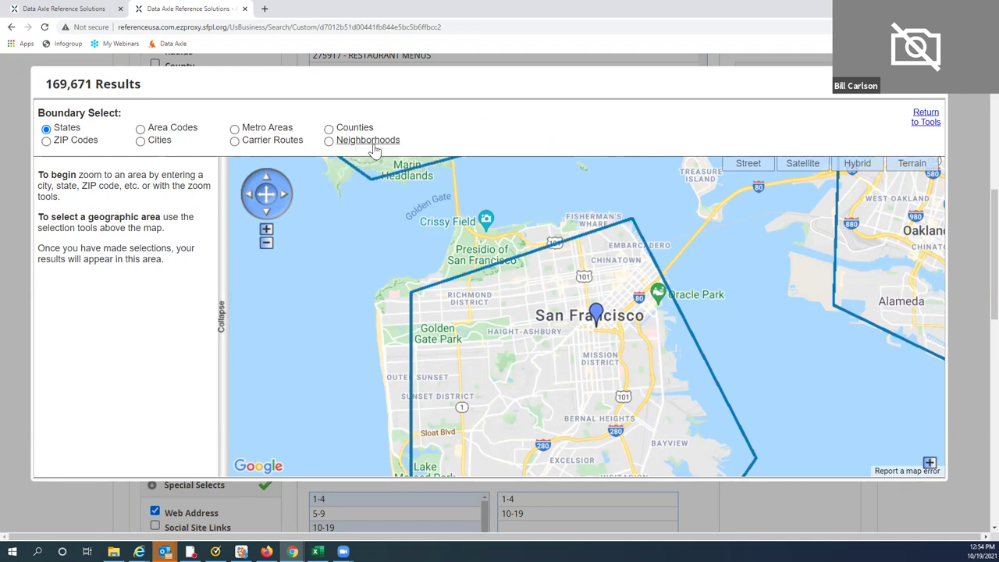
pyautogui.click(47, 142)
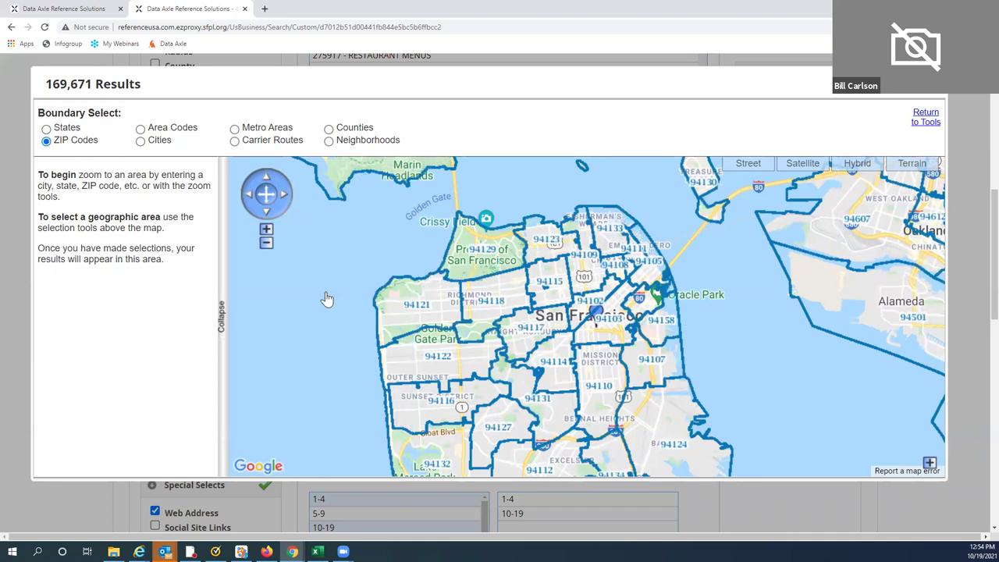
pyautogui.click(515, 343)
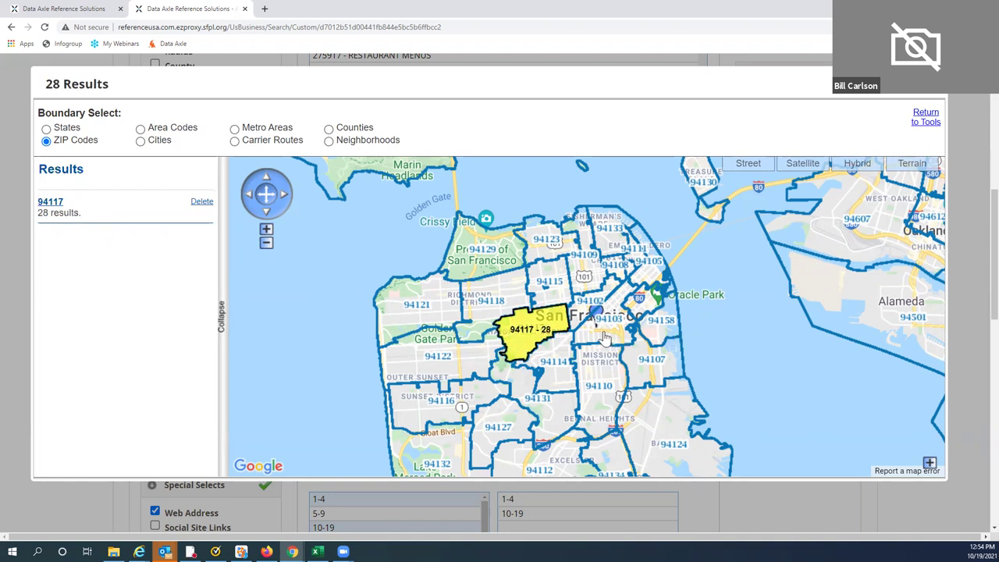
pyautogui.click(599, 390)
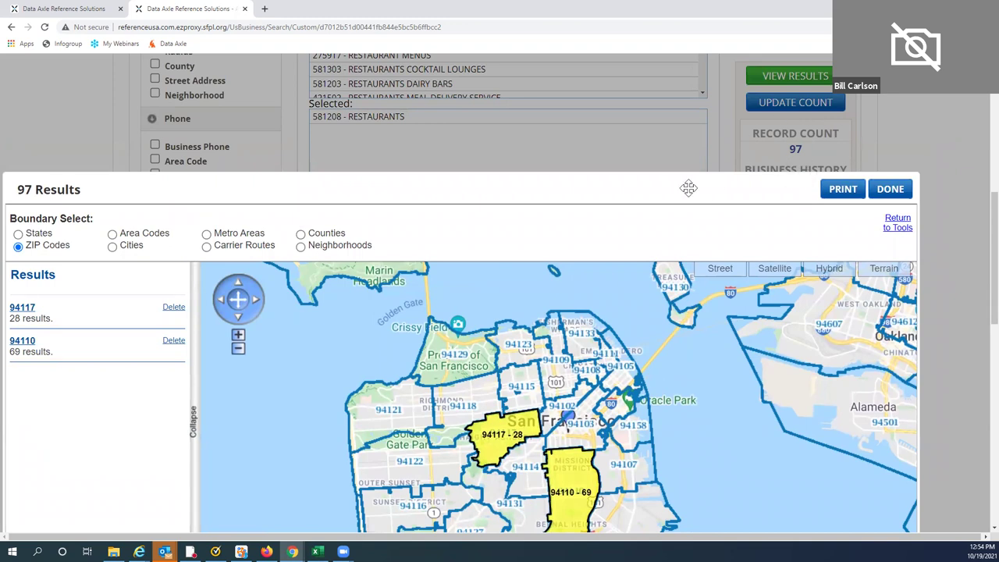
pyautogui.moveTo(686, 187); pyautogui.dragTo(708, 95)
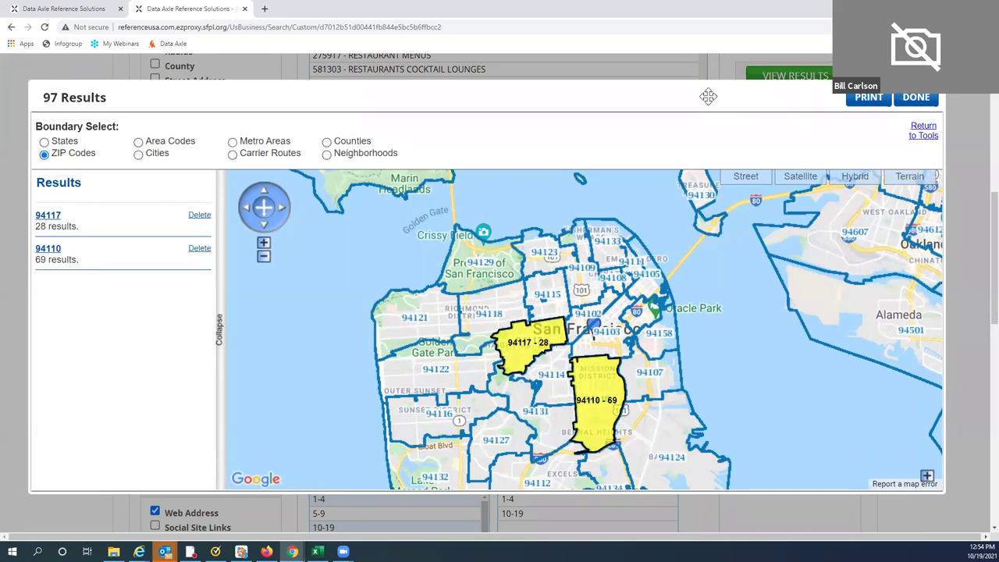
# Delete both ZIP code selections from the map results and return to the area selection tools.
pyautogui.click(200, 216)
pyautogui.click(200, 217)
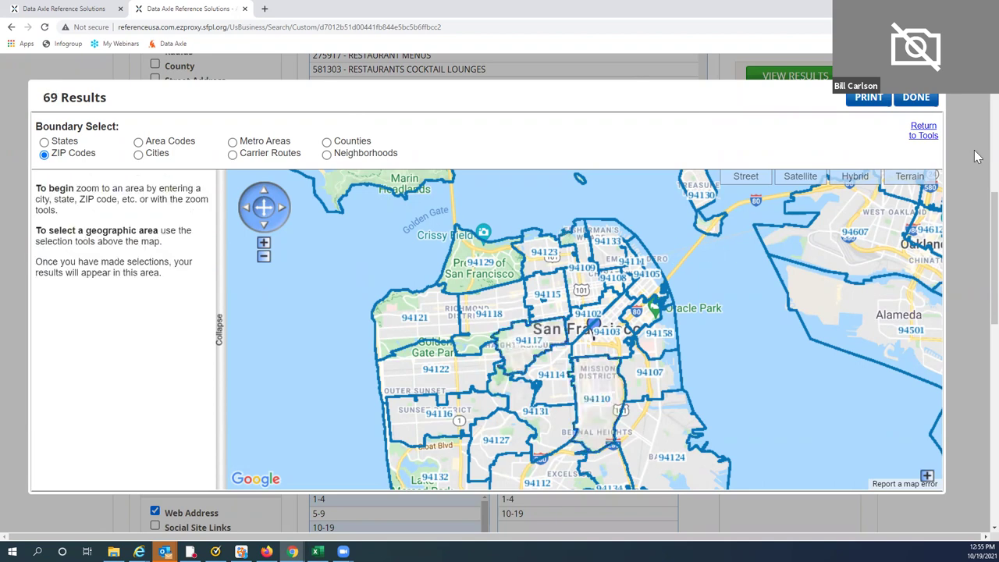
pyautogui.click(924, 130)
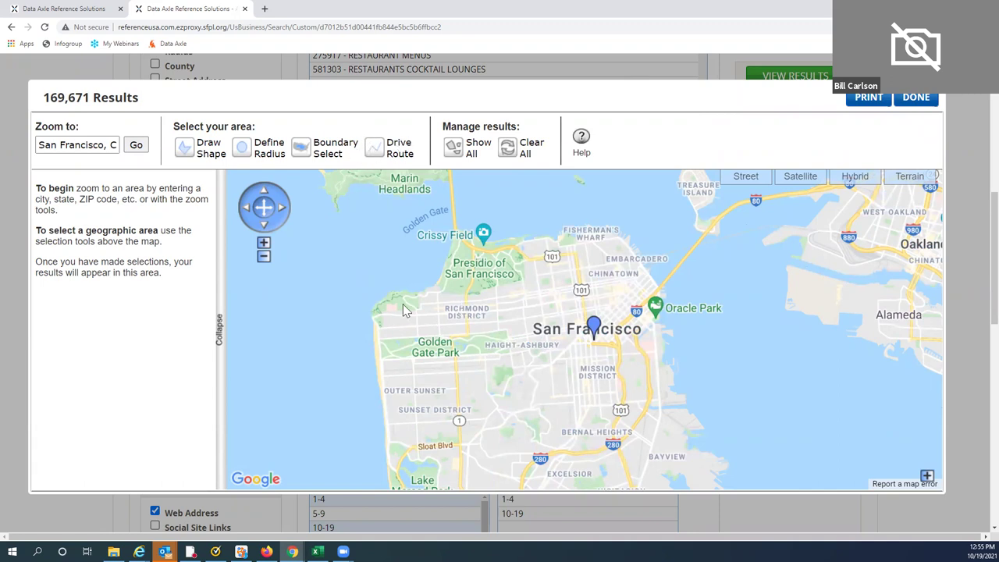
# Start a Drive Route with San Francisco, CA as the starting address and San Jose, CA as the ending address.
pyautogui.click(263, 258)
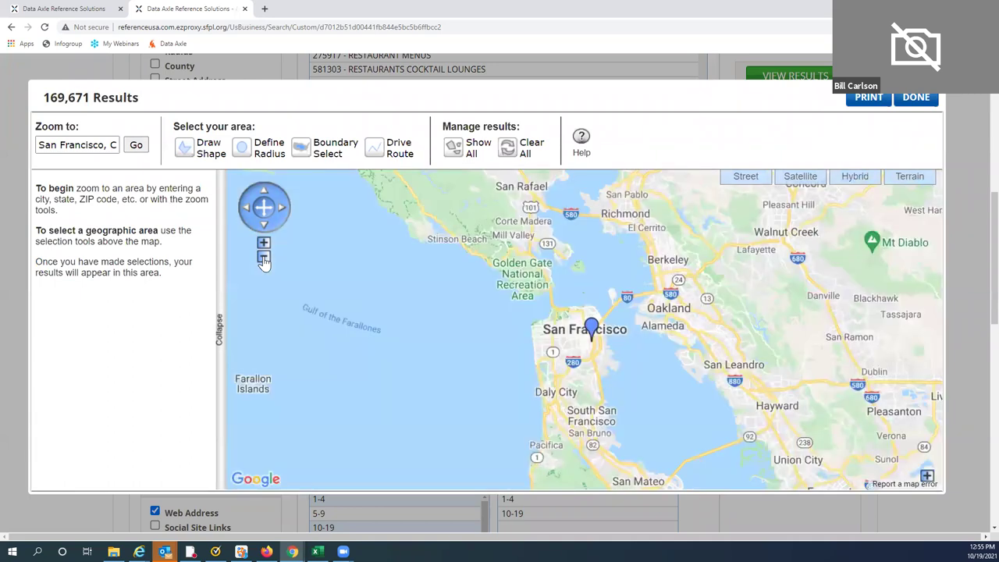
pyautogui.click(263, 258)
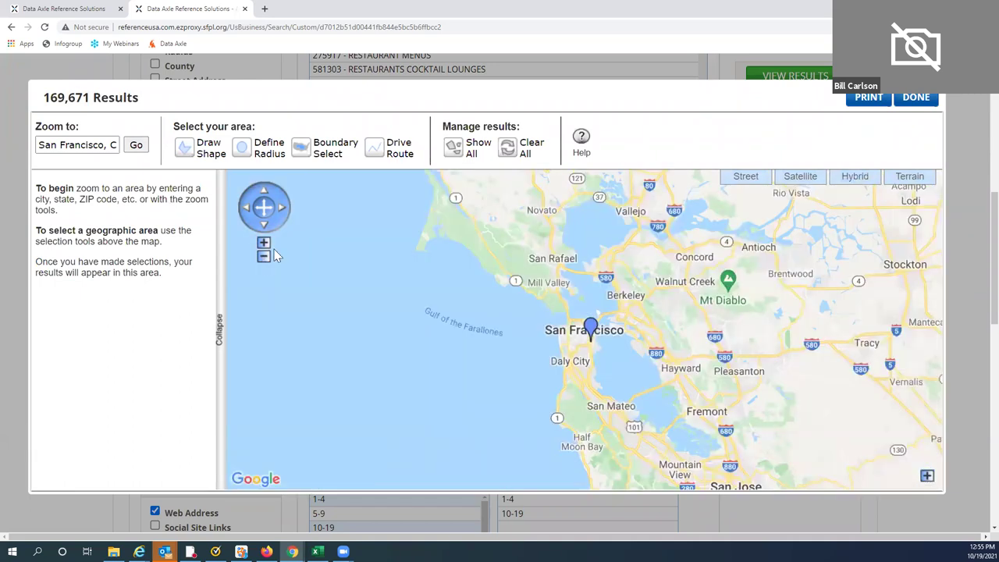
pyautogui.click(373, 154)
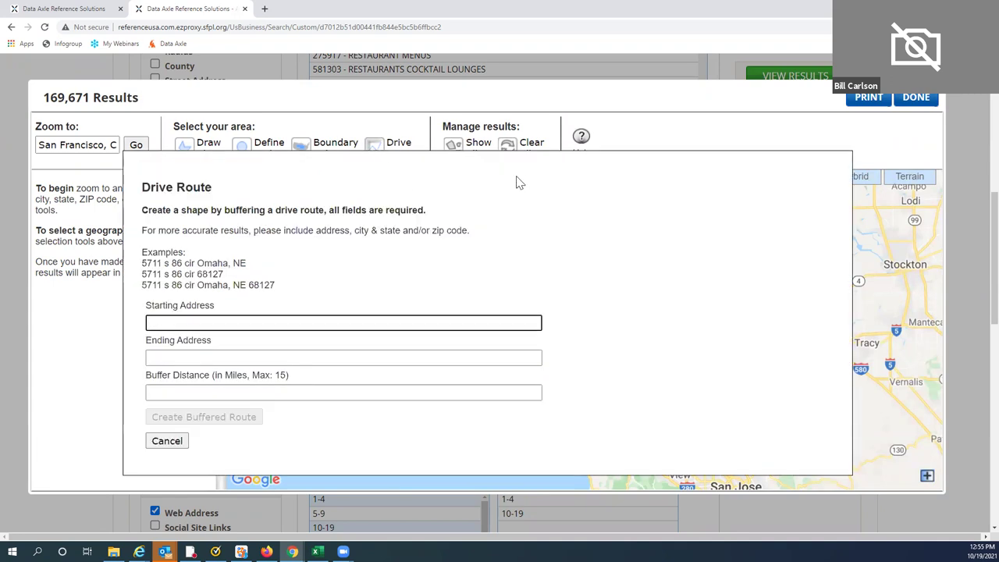
pyautogui.click(154, 322)
pyautogui.write('San Francisco,')
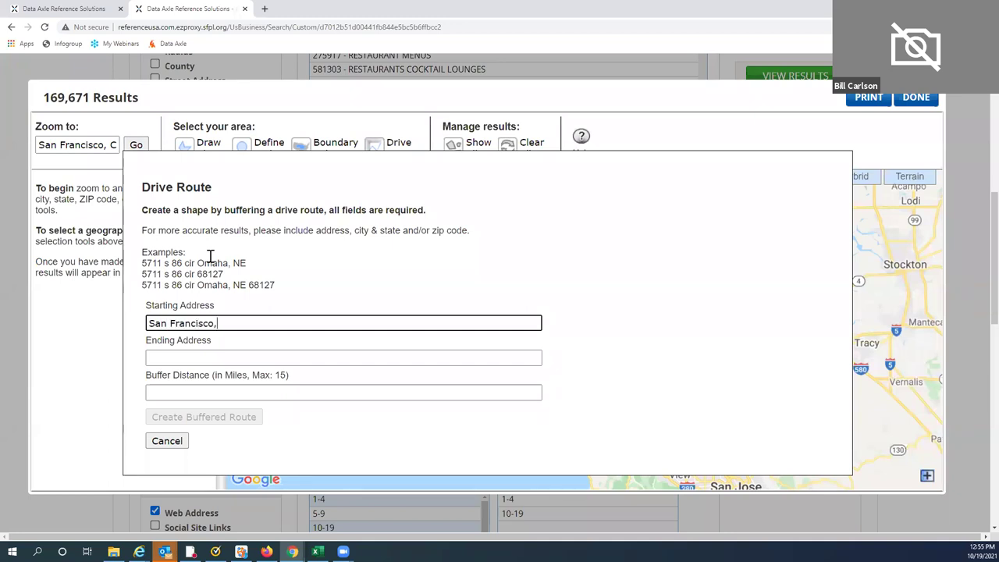
pyautogui.write(' CA')
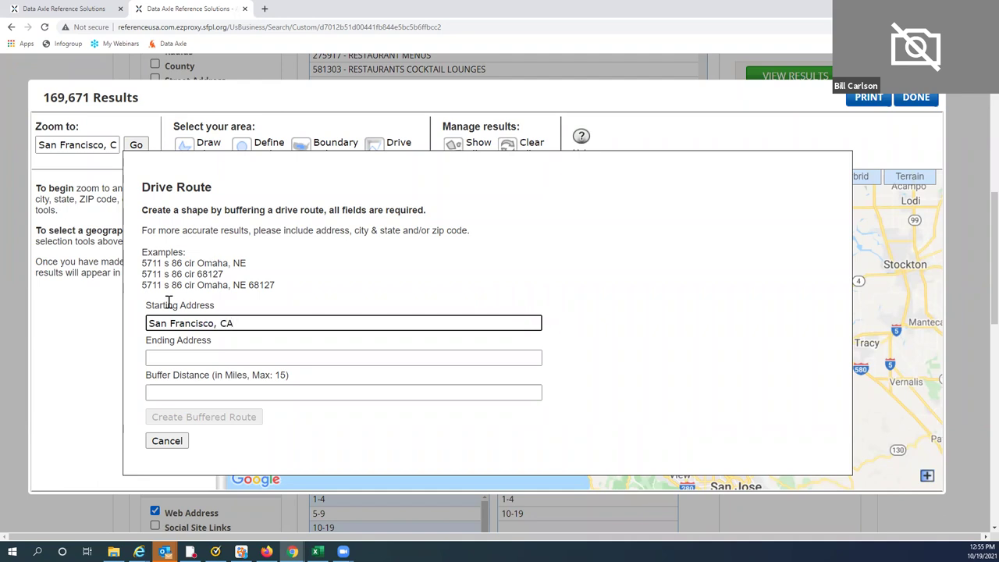
pyautogui.click(149, 355)
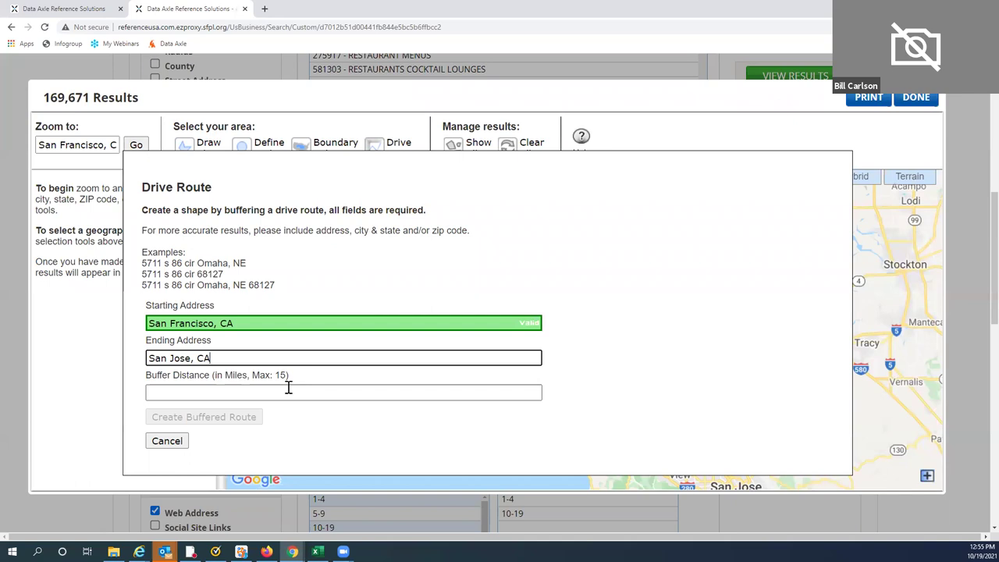
# Create the buffered route with a buffer distance of .4 miles and apply it to the search.
pyautogui.click(164, 391)
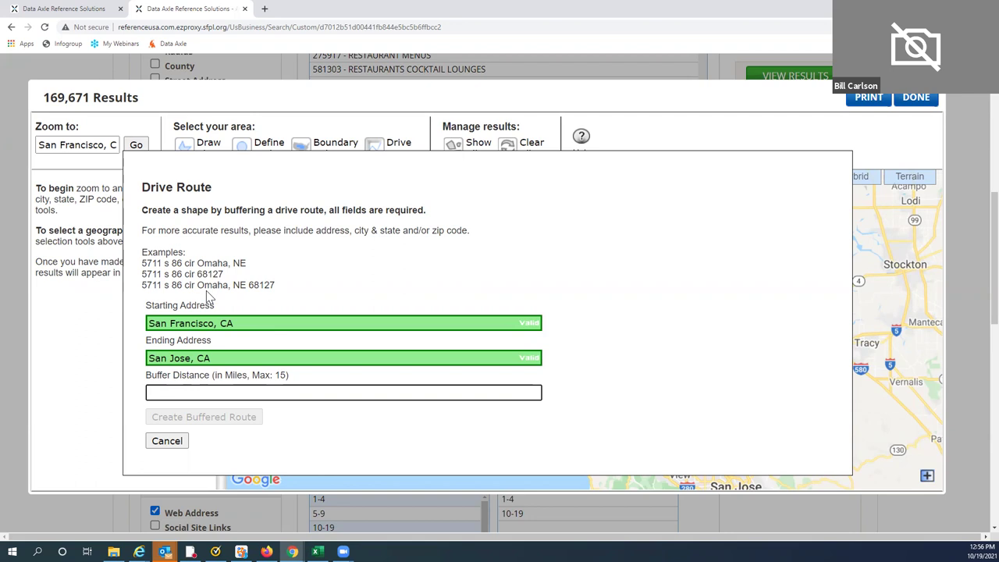
pyautogui.write('.4')
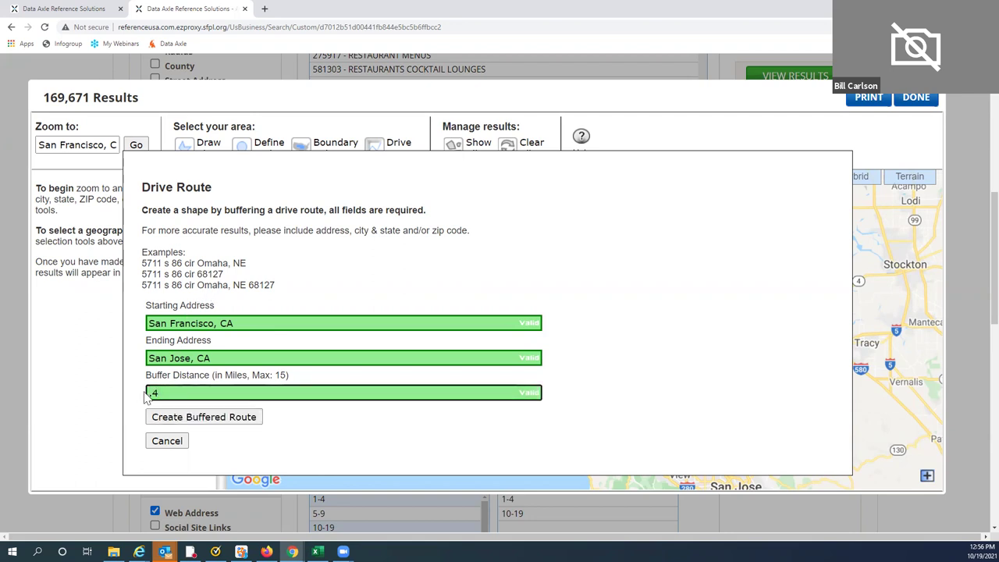
pyautogui.click(195, 422)
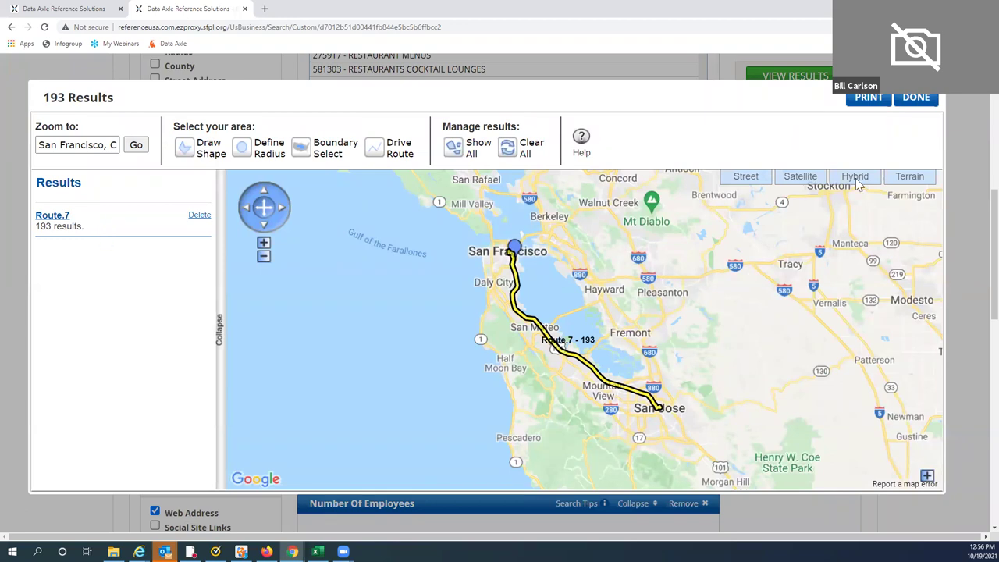
pyautogui.click(923, 105)
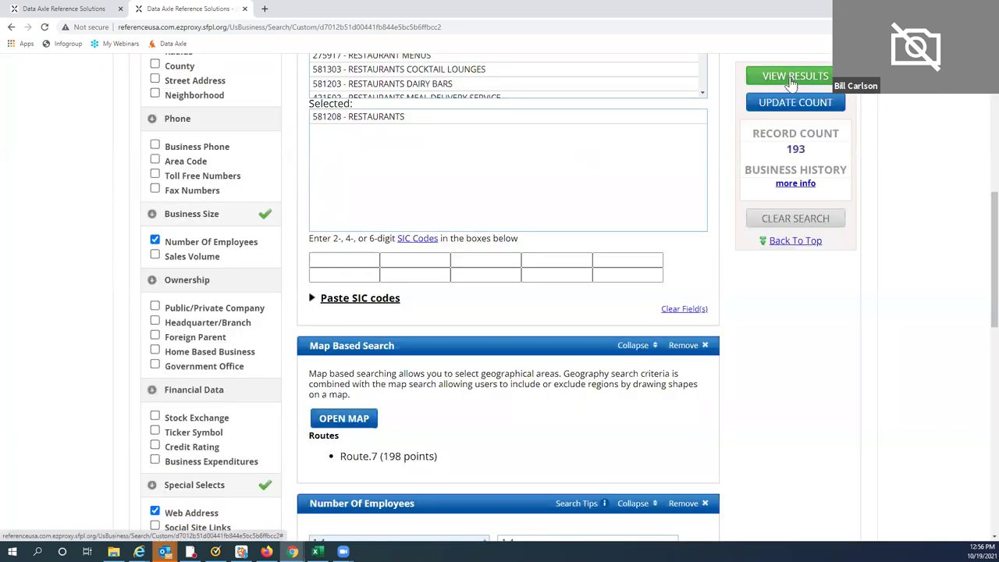
# View the search results and examine their summary charts by city and by Sales Volume.
pyautogui.click(791, 77)
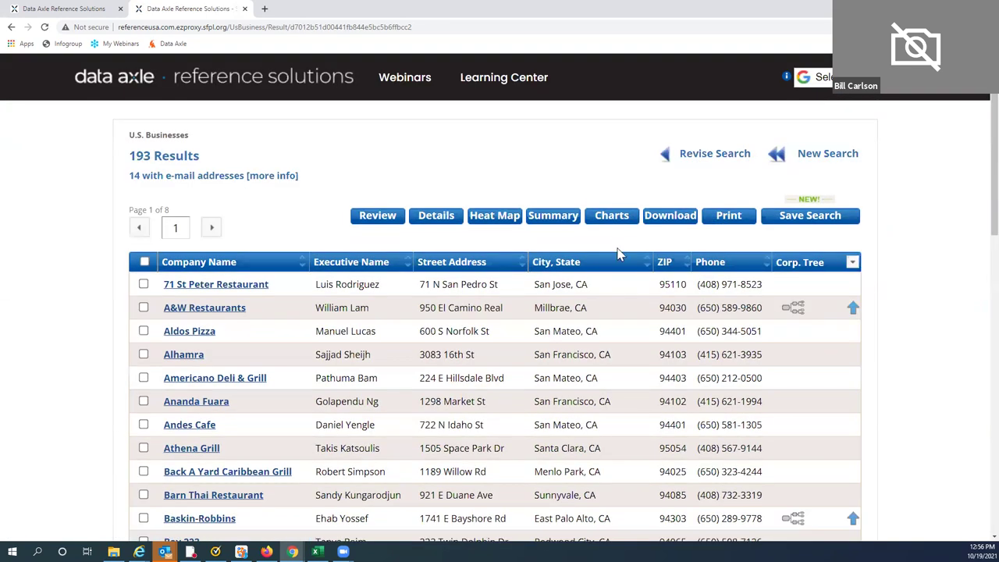
pyautogui.click(607, 221)
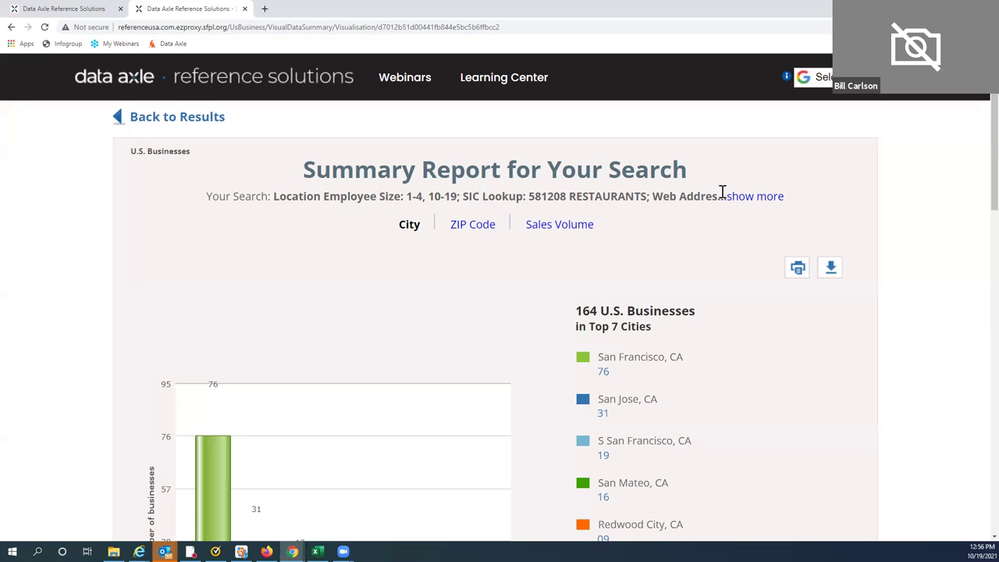
pyautogui.click(559, 226)
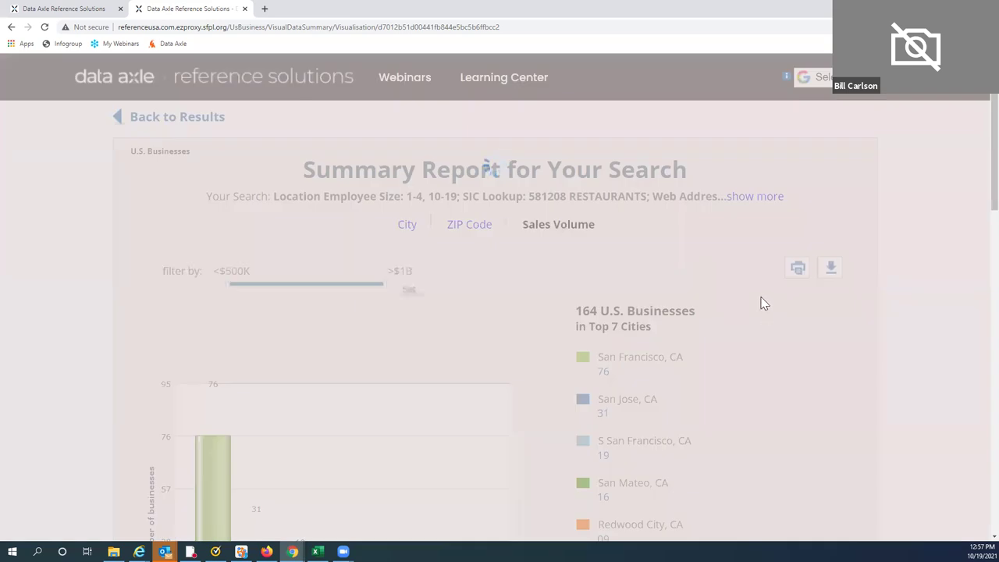
pyautogui.scroll(-2, 764, 304)
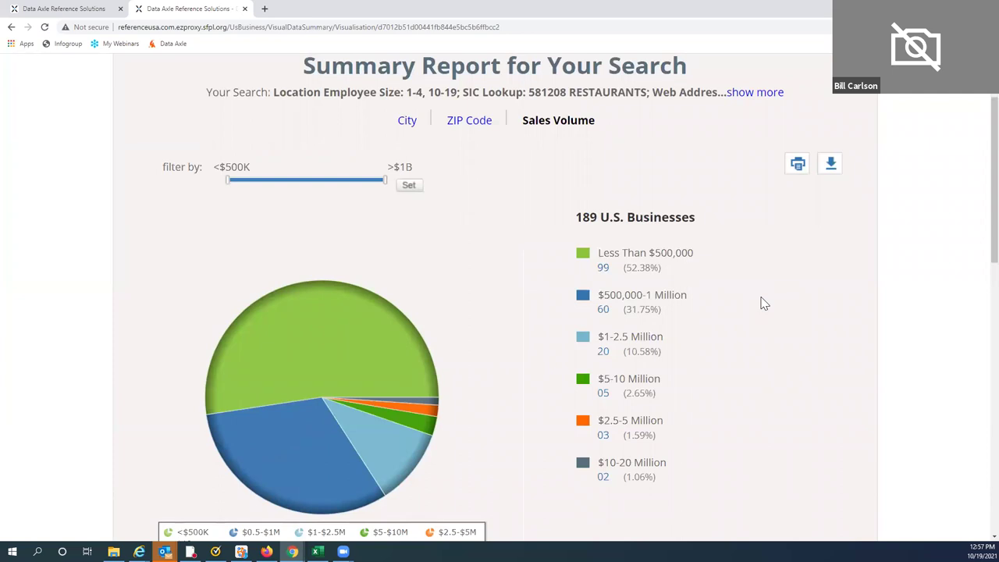
pyautogui.scroll(2, 545, 153)
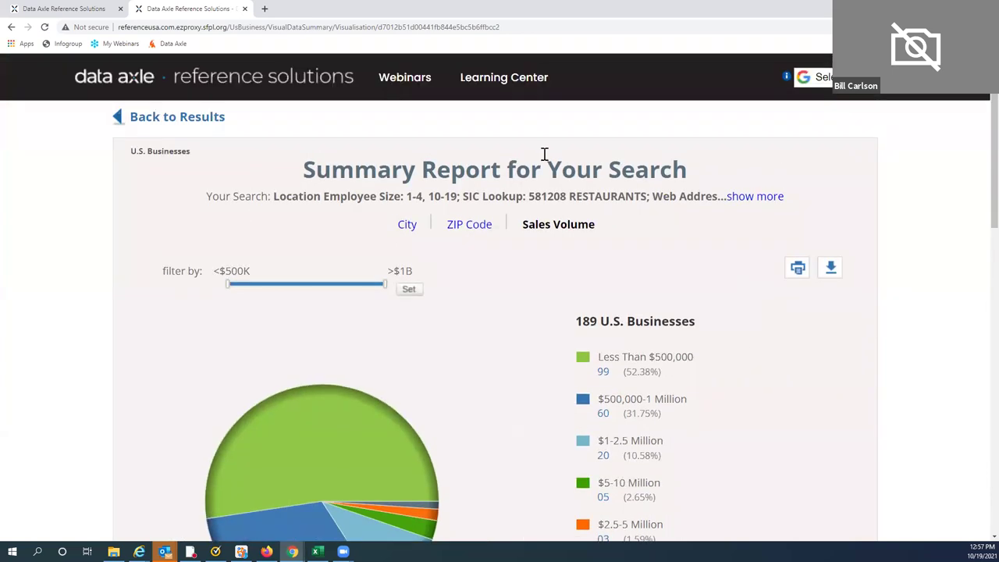
# Return to the results, reopen the search for revision, and review its available and selected criteria.
pyautogui.click(214, 117)
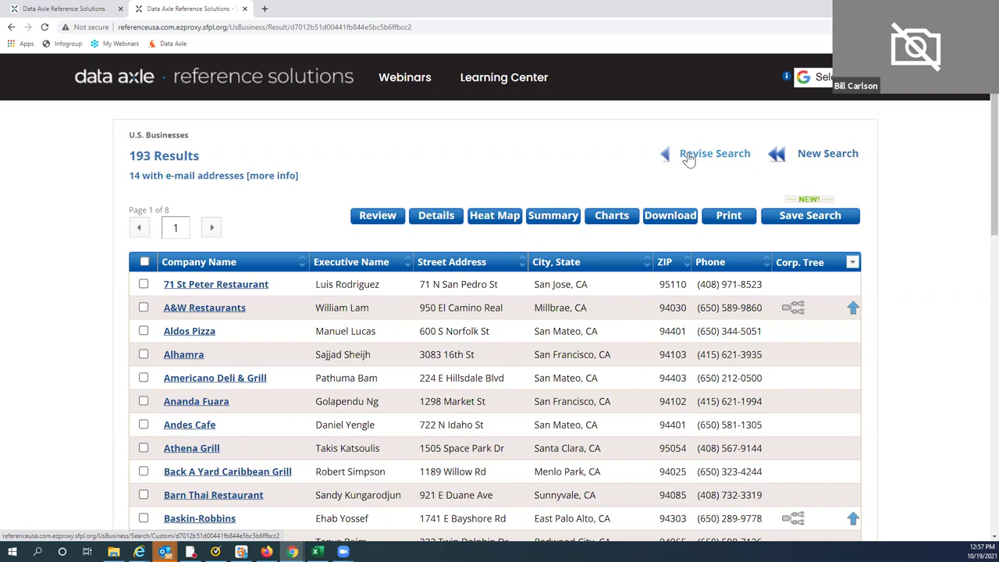
pyautogui.click(690, 159)
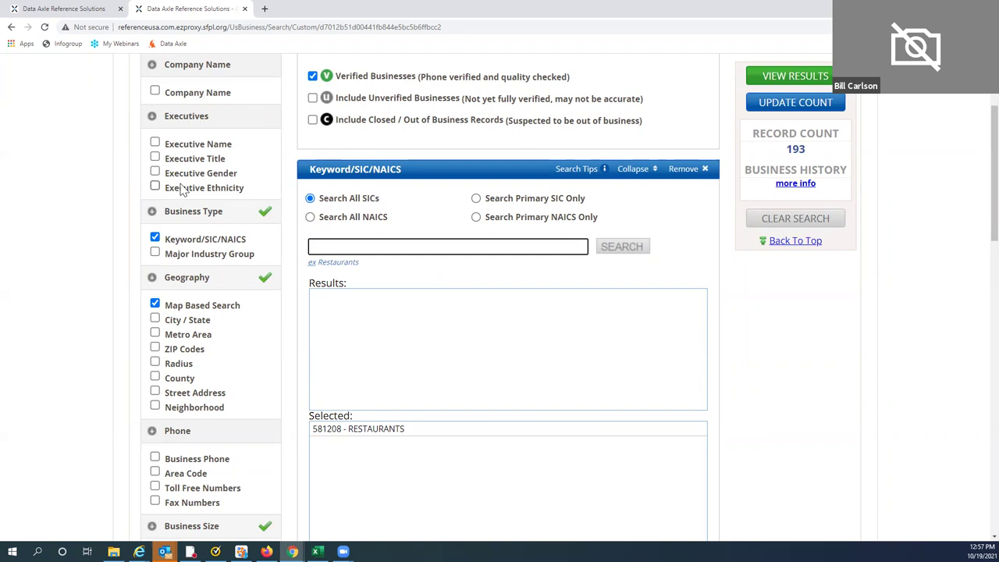
pyautogui.scroll(-2, 265, 207)
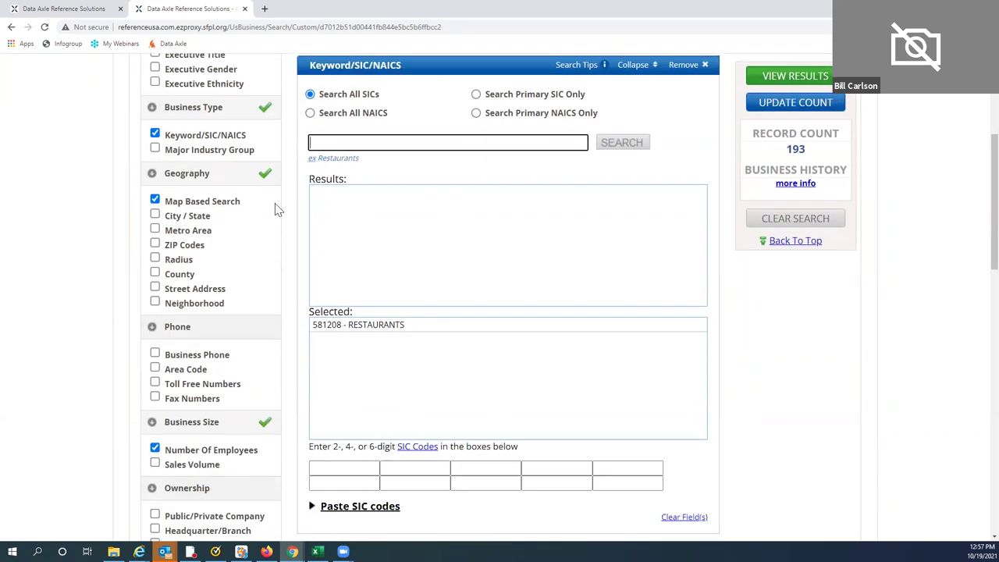
pyautogui.scroll(-2, 279, 209)
pyautogui.scroll(-2, 279, 209)
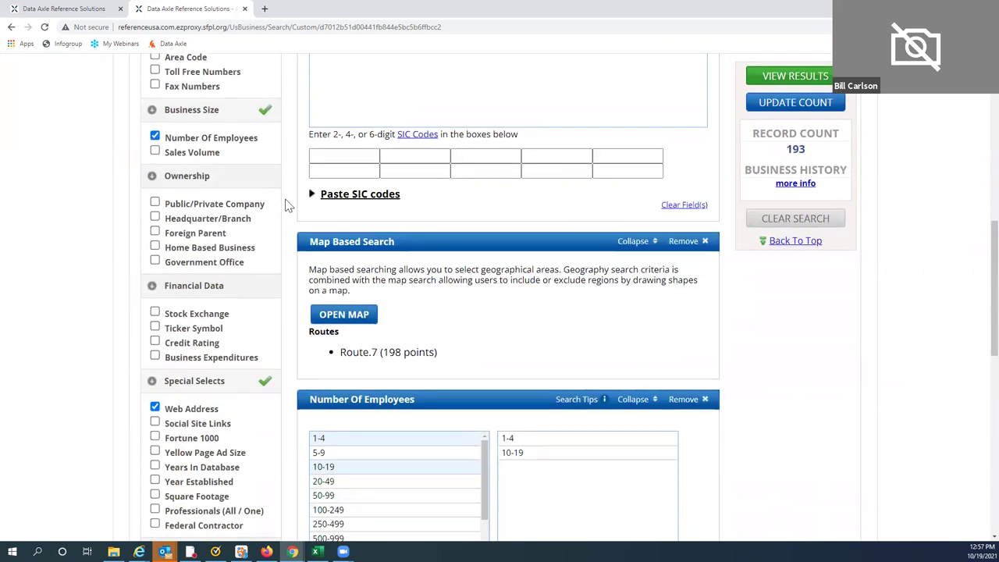
pyautogui.scroll(-3, 287, 205)
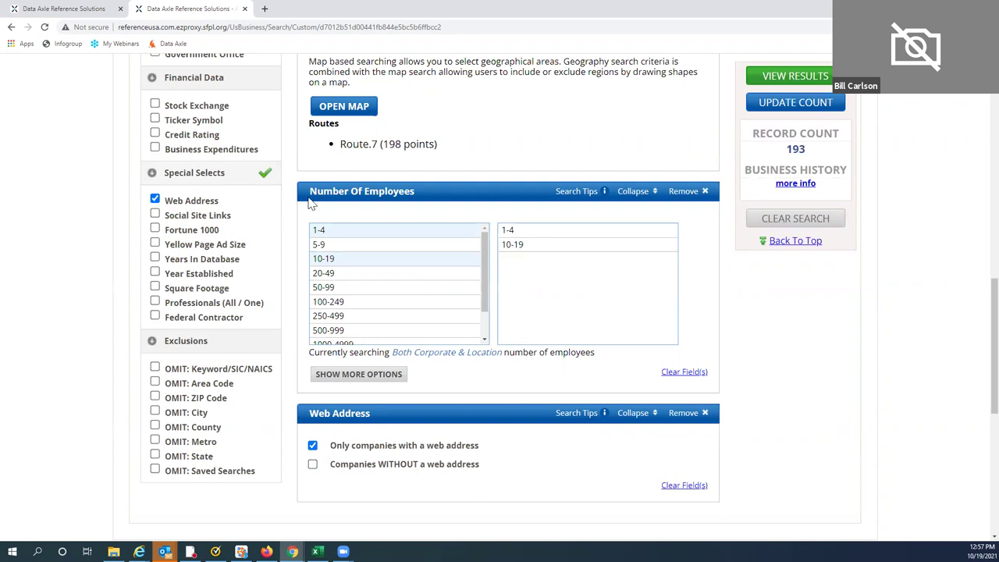
pyautogui.scroll(7, 287, 191)
pyautogui.scroll(4, 286, 191)
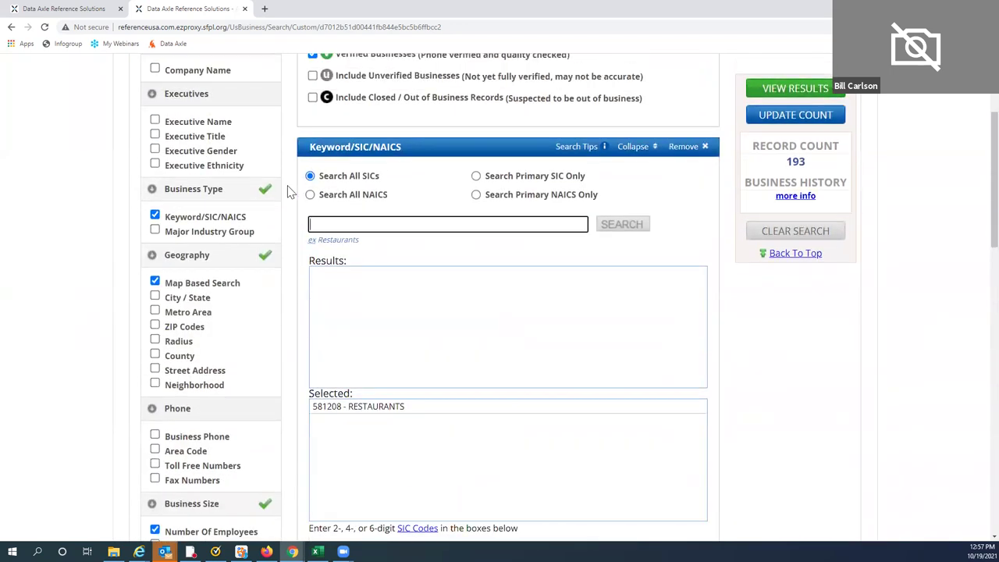
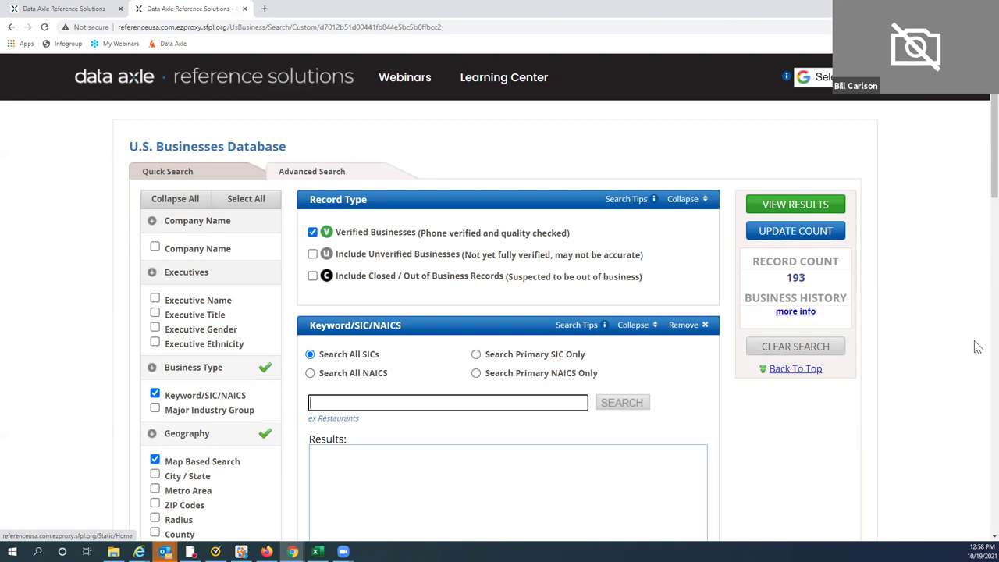
pyautogui.scroll(-4, 934, 344)
pyautogui.scroll(-12, 932, 343)
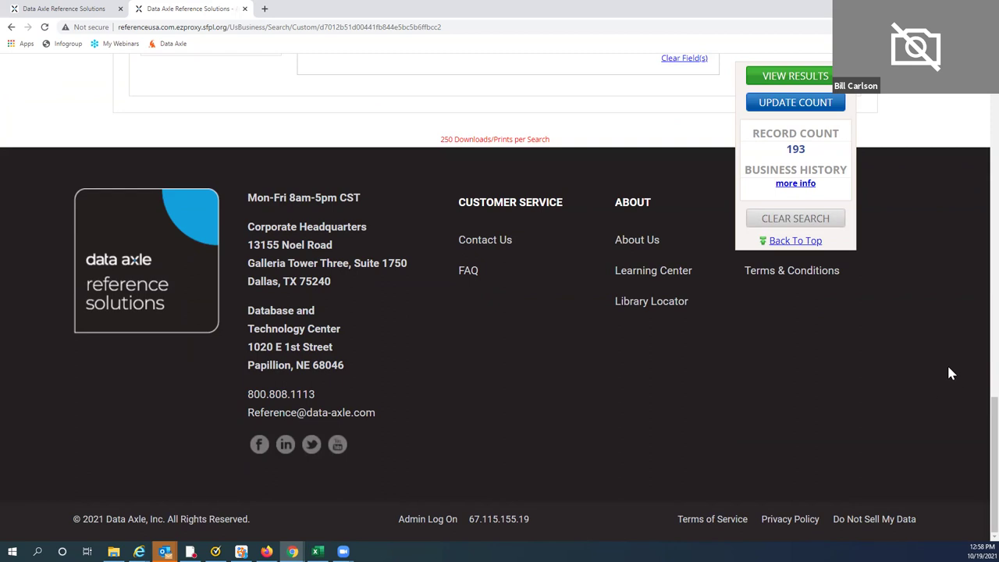
pyautogui.scroll(3, 976, 294)
pyautogui.scroll(11, 978, 295)
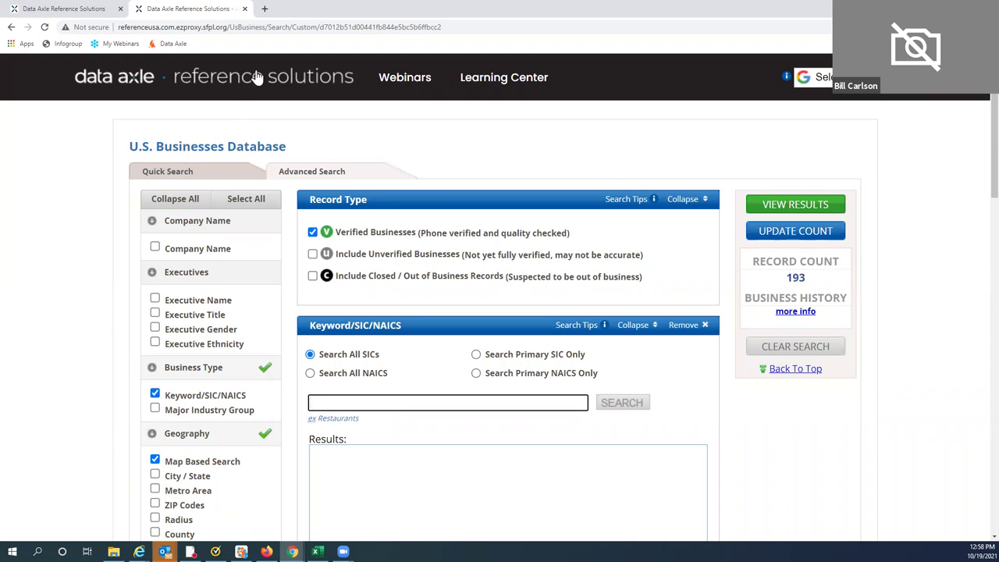
# Go back to the Reference Solutions home page and show the list of available databases.
pyautogui.click(229, 83)
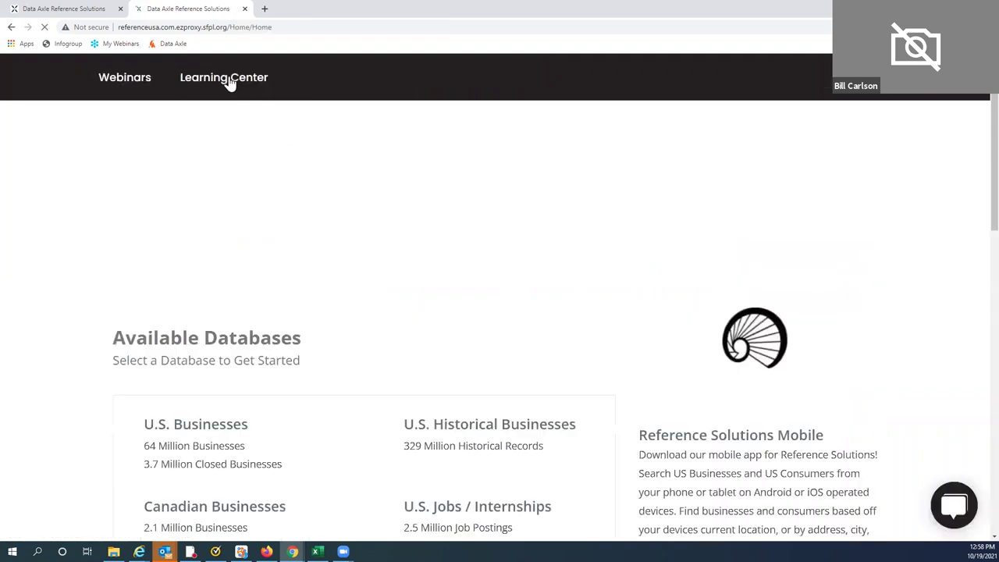
pyautogui.scroll(-3, 381, 224)
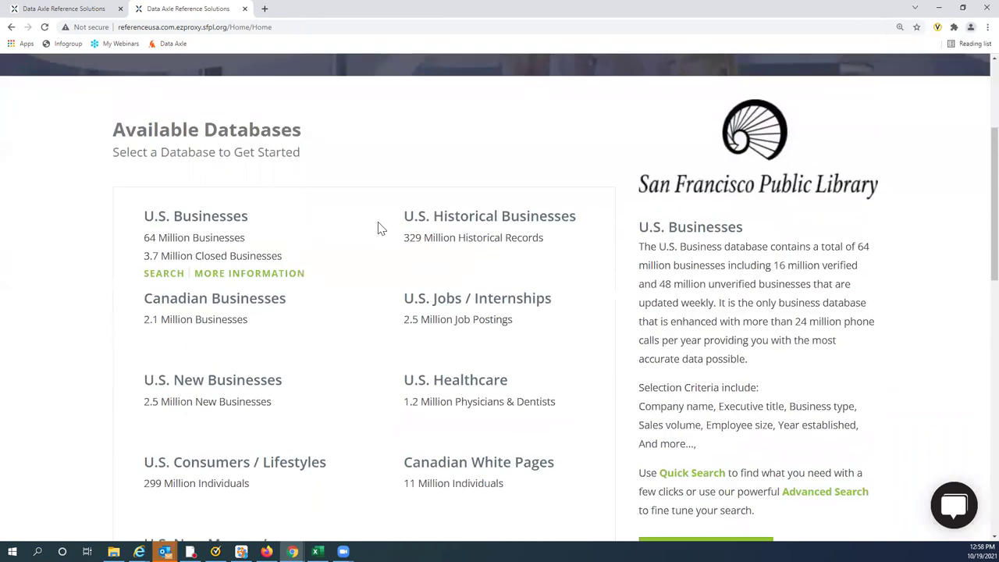
# Open the U.S. Consumers / Lifestyles database and switch to its advanced search.
pyautogui.scroll(3, 378, 205)
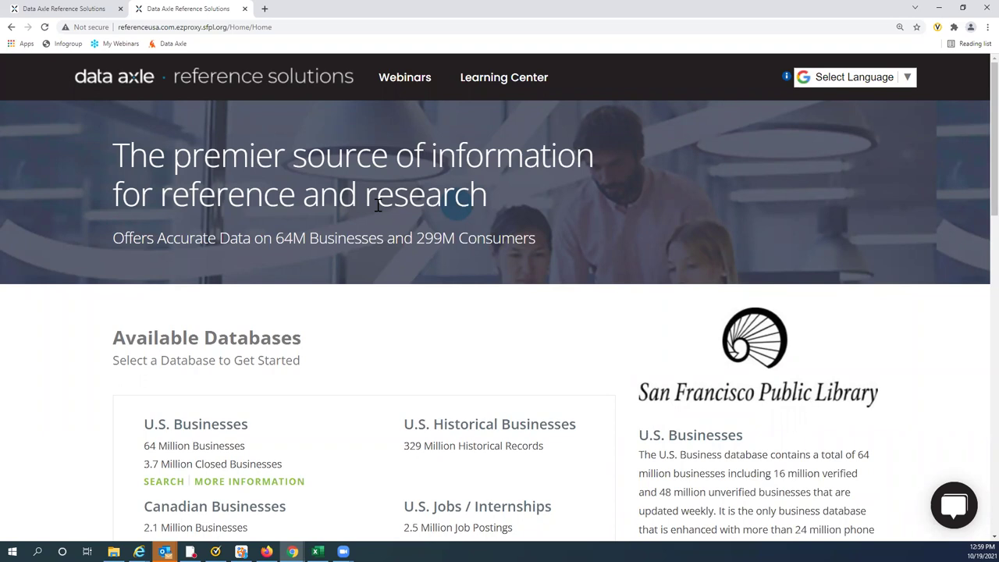
pyautogui.scroll(-5, 442, 284)
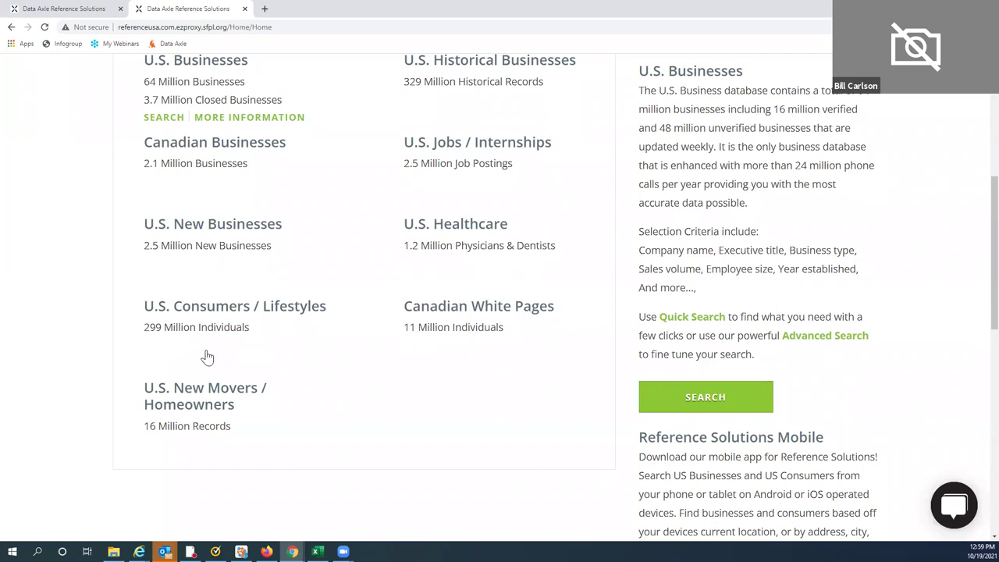
pyautogui.moveTo(295, 324)
pyautogui.moveTo(245, 320)
pyautogui.click(173, 338)
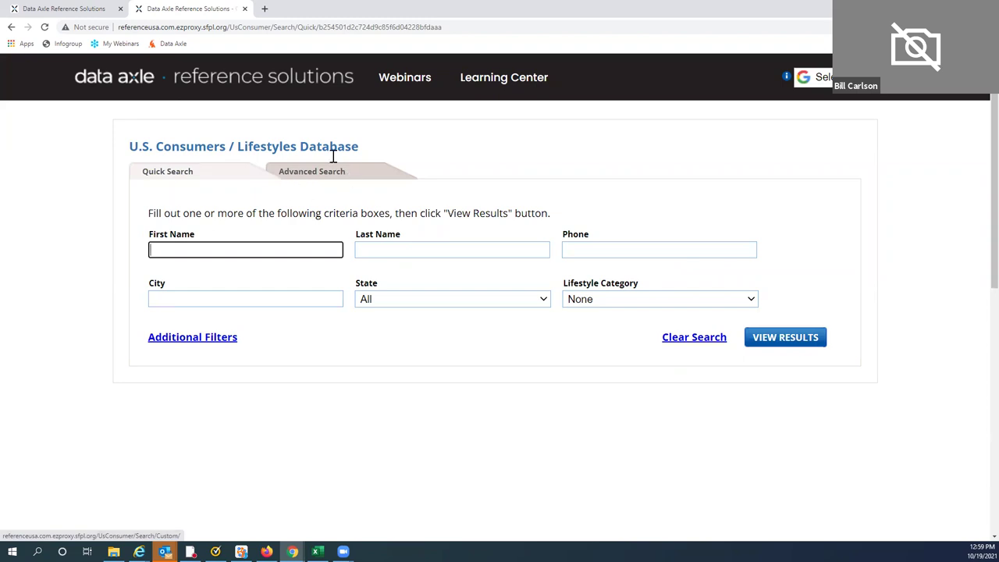
pyautogui.click(318, 176)
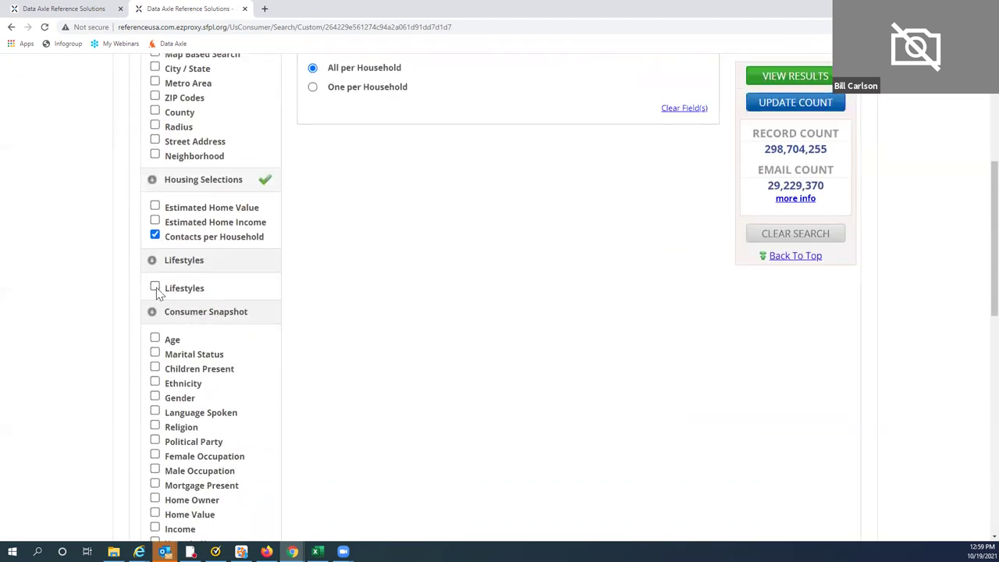
# Add the Lifestyles criterion and select Gourmet Food & Wine and General Health & Exercise.
pyautogui.click(155, 286)
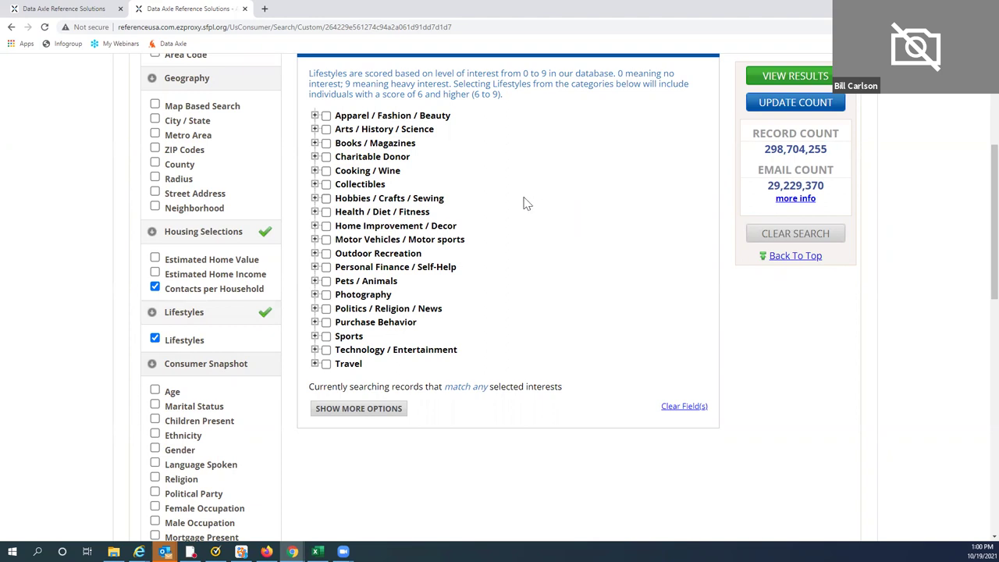
pyautogui.click(314, 171)
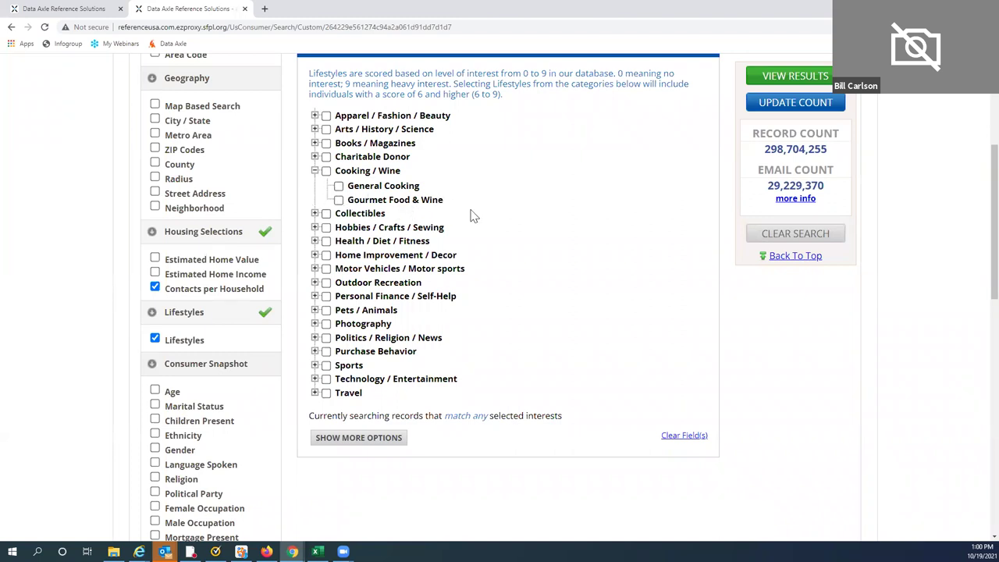
pyautogui.click(338, 200)
pyautogui.click(315, 241)
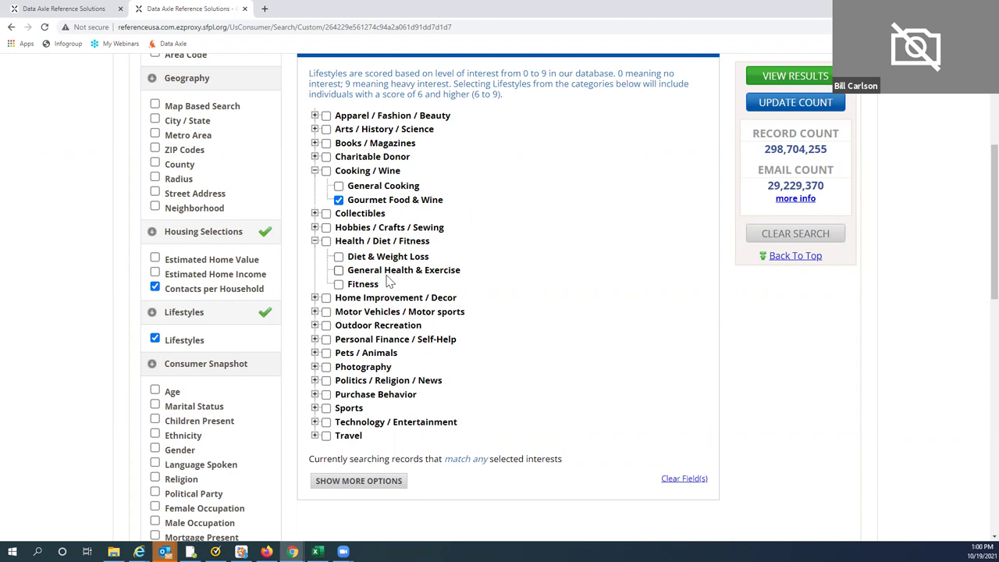
pyautogui.click(339, 270)
# Add Estimated Home Income with the six ranges from $100,000 - $124,999 through $250,000 - $299,999, and limit contacts to One per Household.
pyautogui.click(155, 274)
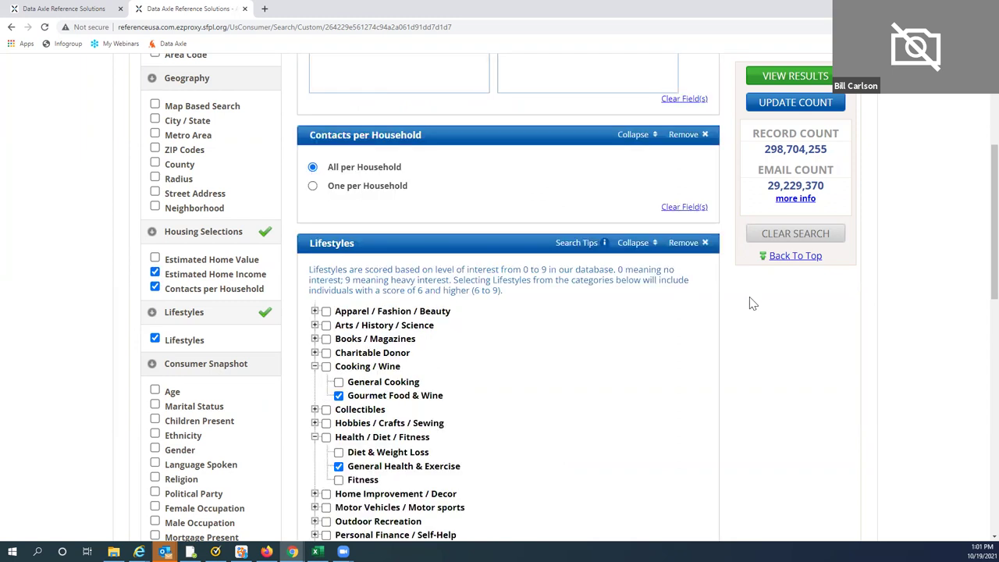
pyautogui.scroll(3, 749, 303)
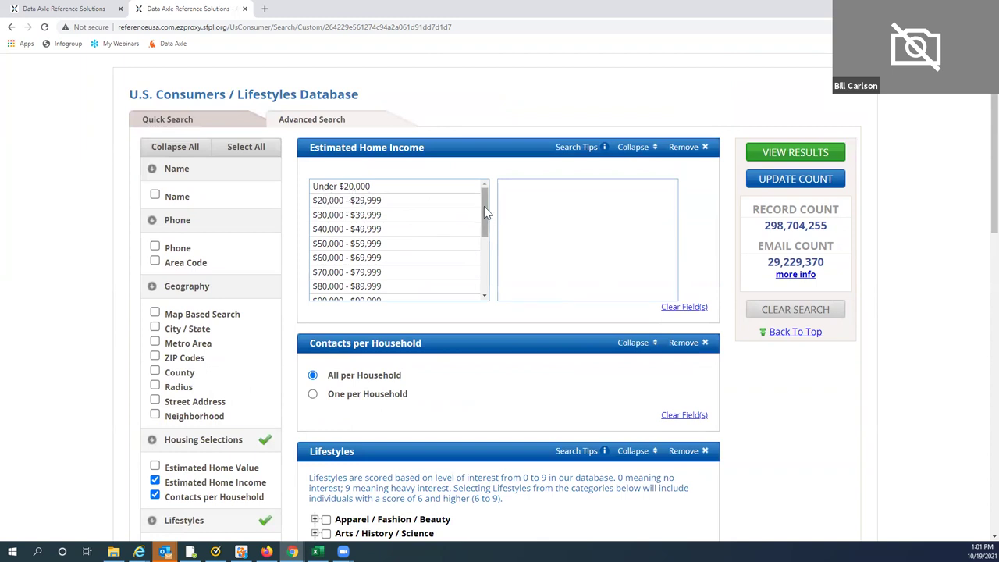
pyautogui.moveTo(484, 206); pyautogui.dragTo(486, 293)
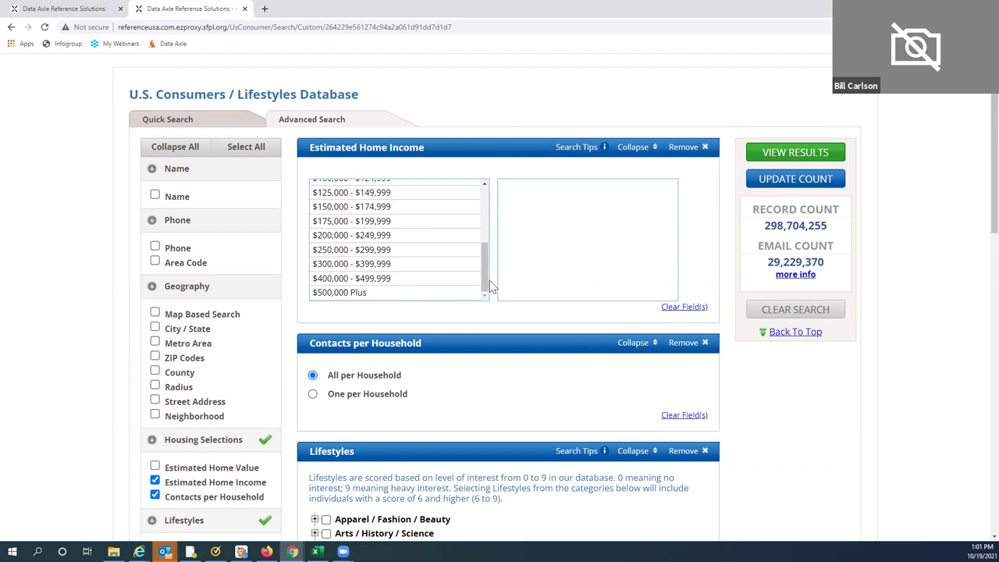
pyautogui.moveTo(491, 284); pyautogui.dragTo(489, 274)
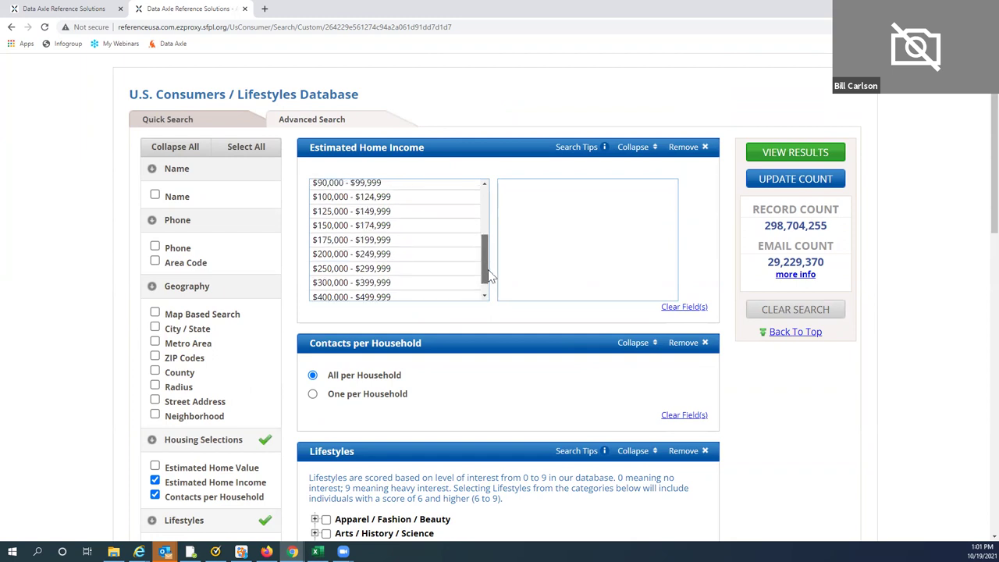
pyautogui.click(350, 197)
pyautogui.click(355, 211)
pyautogui.click(365, 227)
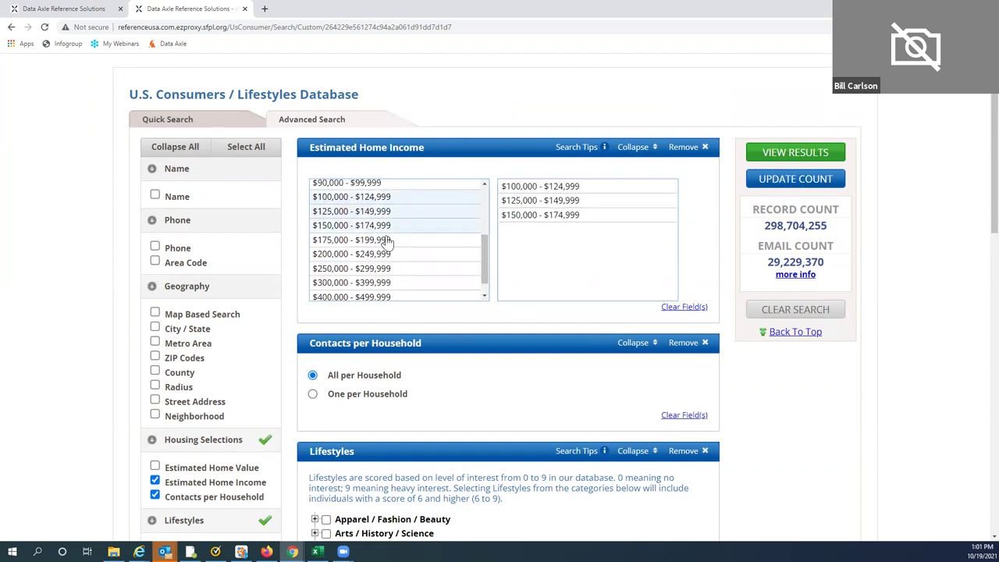
pyautogui.click(367, 239)
pyautogui.click(410, 256)
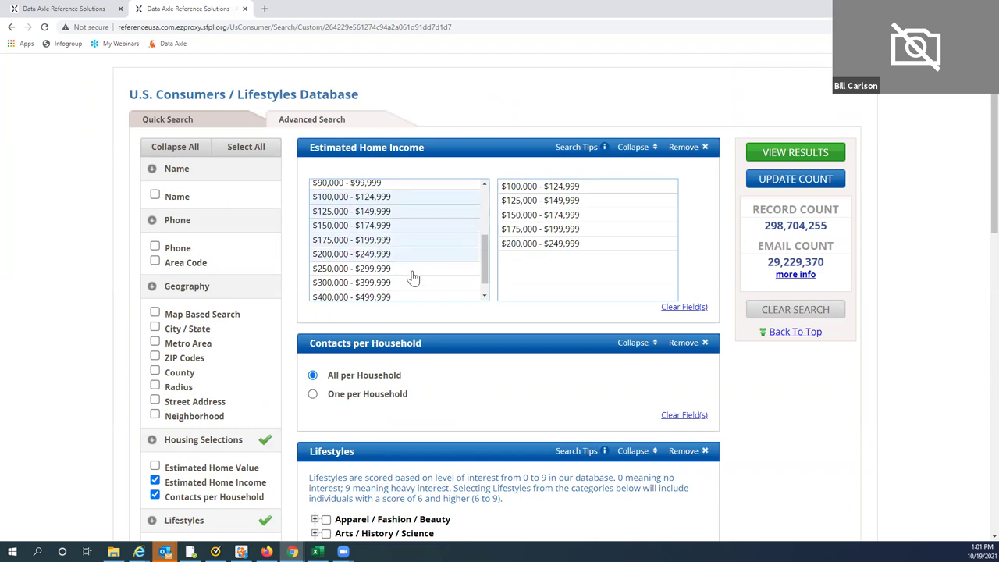
pyautogui.click(464, 273)
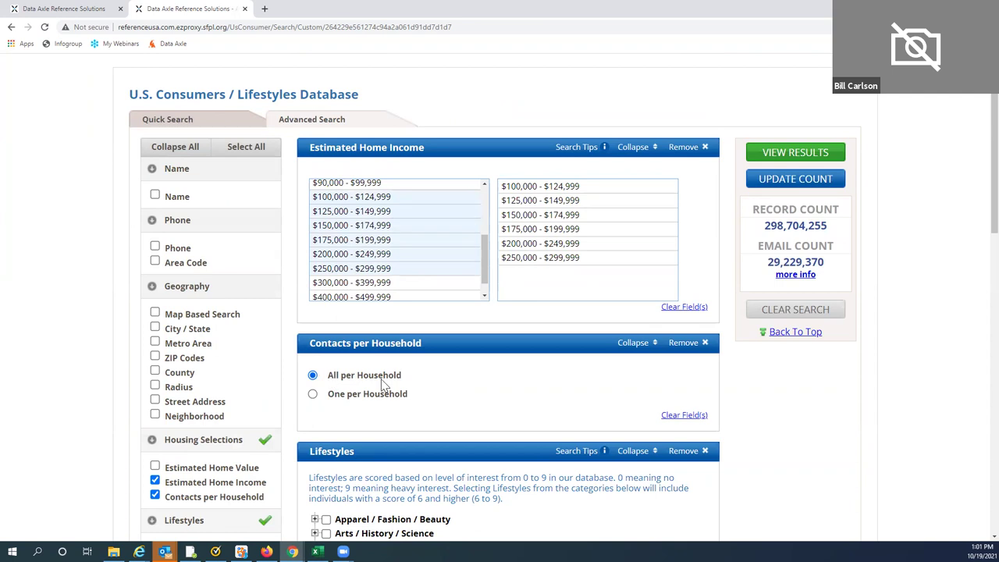
pyautogui.click(314, 395)
# Add the City / State criterion with San Francisco, CA selected and update the record count.
pyautogui.click(156, 329)
pyautogui.scroll(-4, 812, 387)
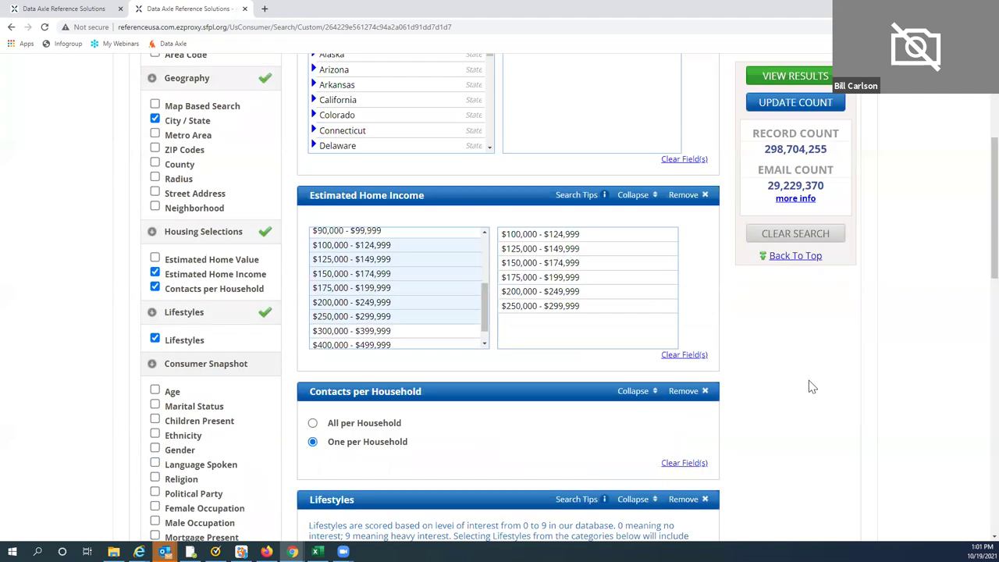
pyautogui.scroll(5, 812, 387)
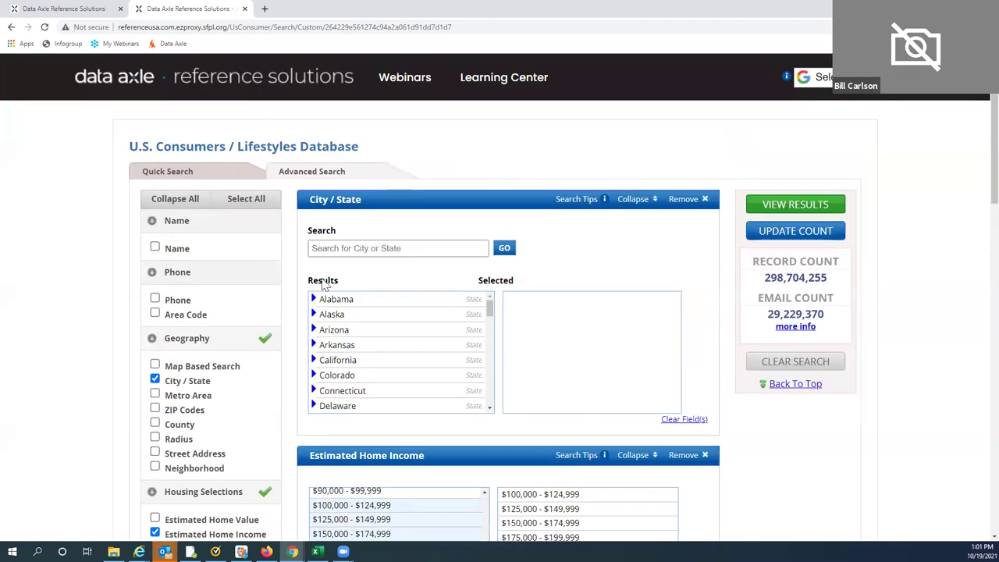
pyautogui.click(319, 248)
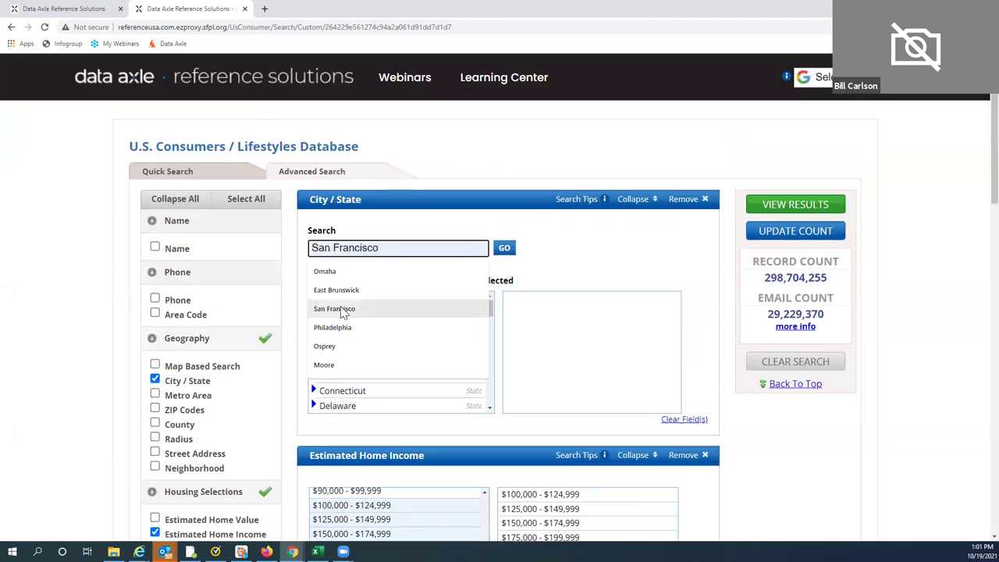
pyautogui.click(337, 308)
pyautogui.click(504, 249)
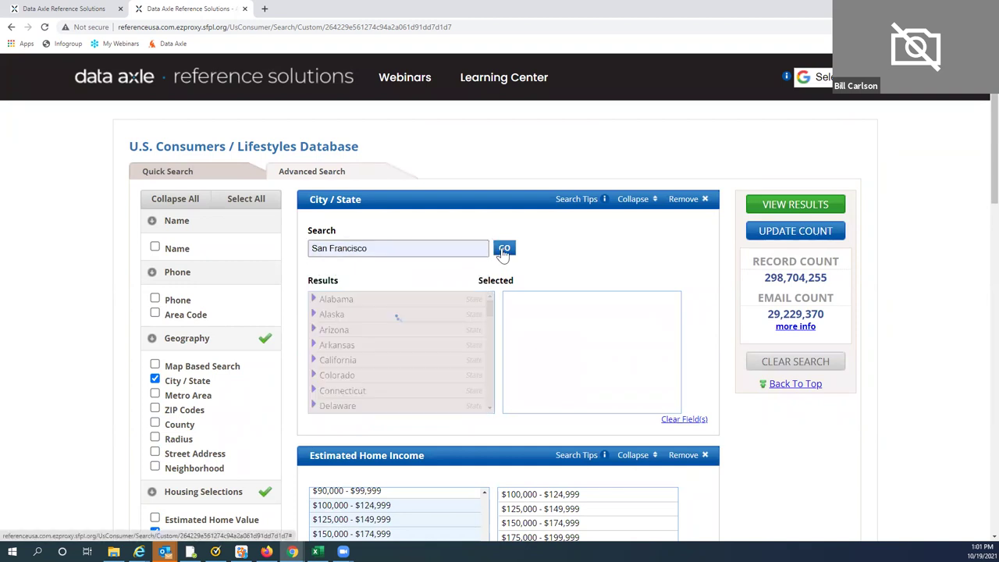
pyautogui.click(328, 303)
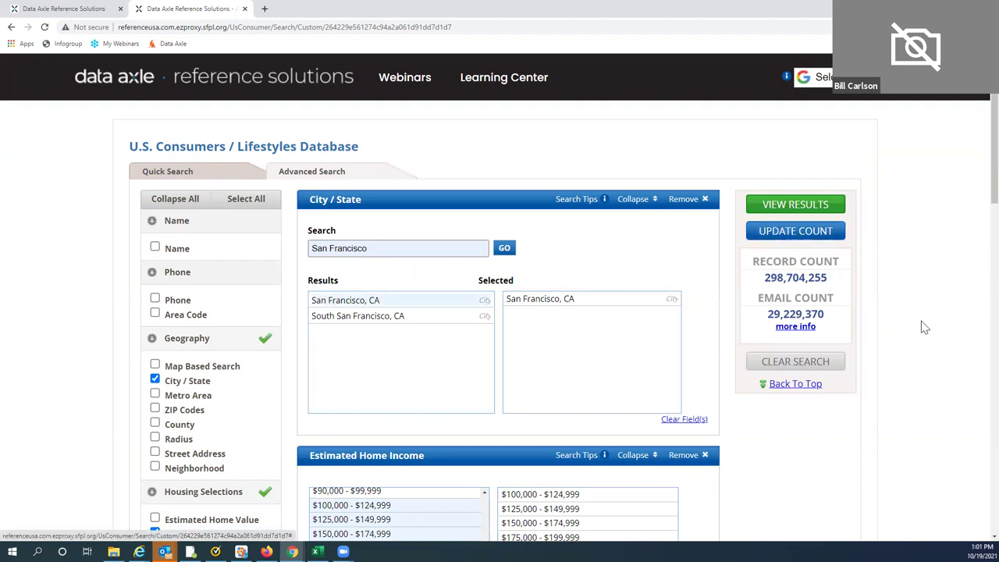
pyautogui.scroll(-5, 923, 326)
pyautogui.scroll(-3, 923, 326)
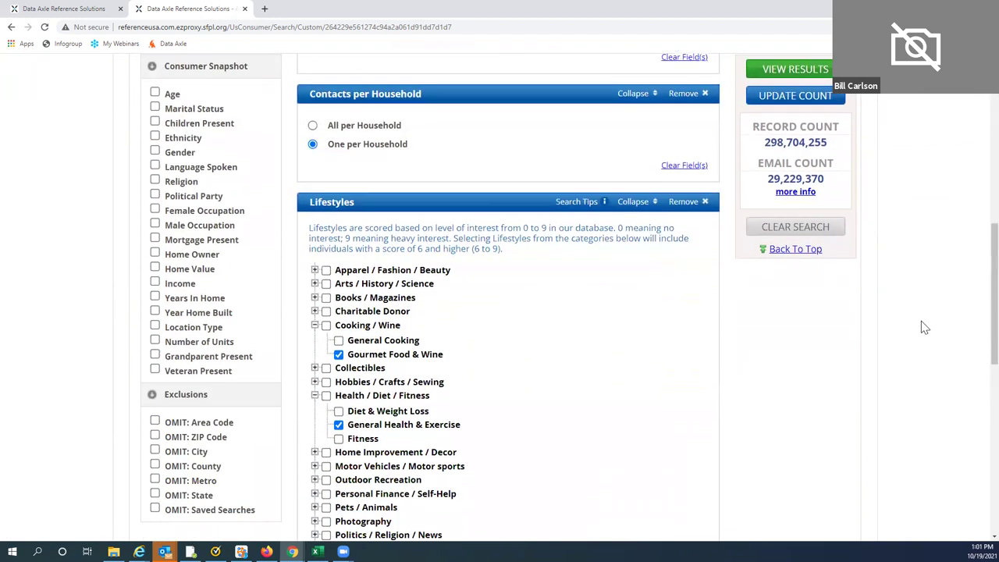
pyautogui.click(789, 109)
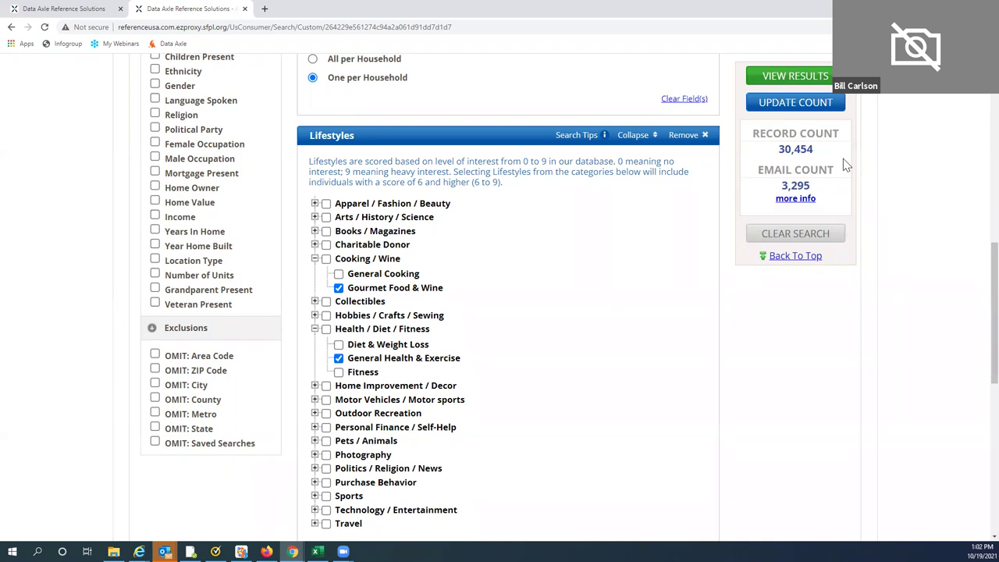
# Switch the geography criterion to Radius, enter ZIP code 94102 with 3.5 miles, and update the record count.
pyautogui.scroll(4, 880, 191)
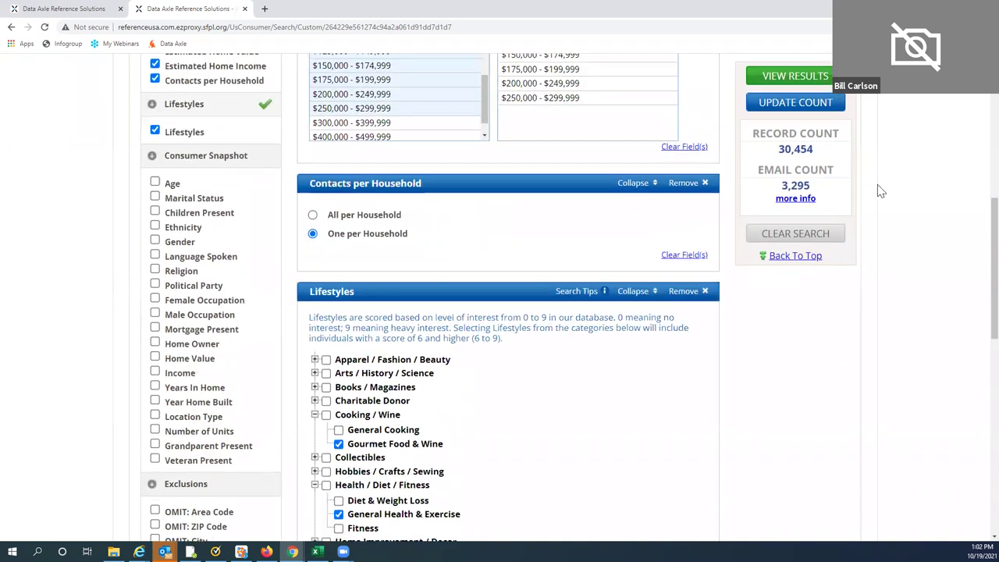
pyautogui.scroll(2, 881, 191)
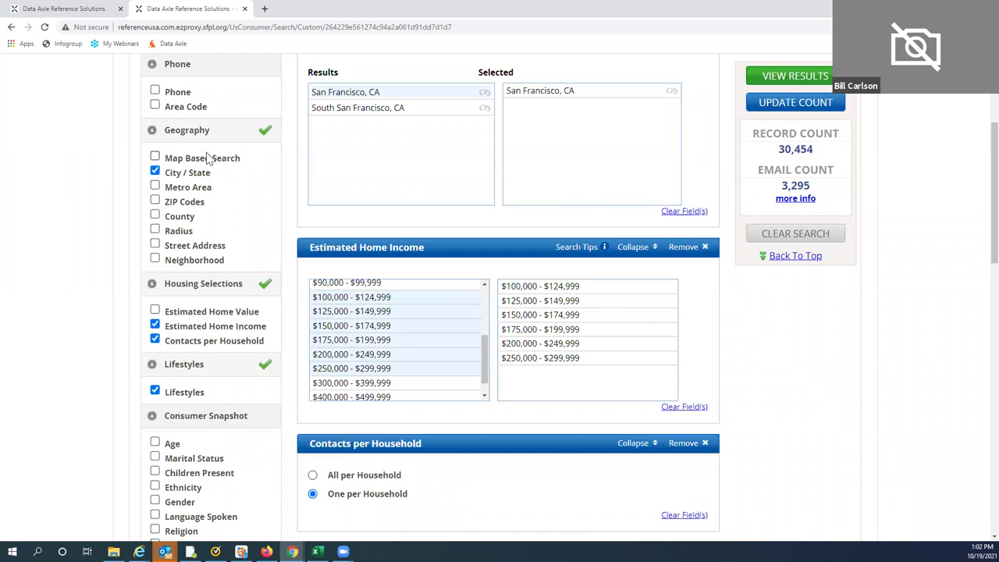
pyautogui.click(155, 231)
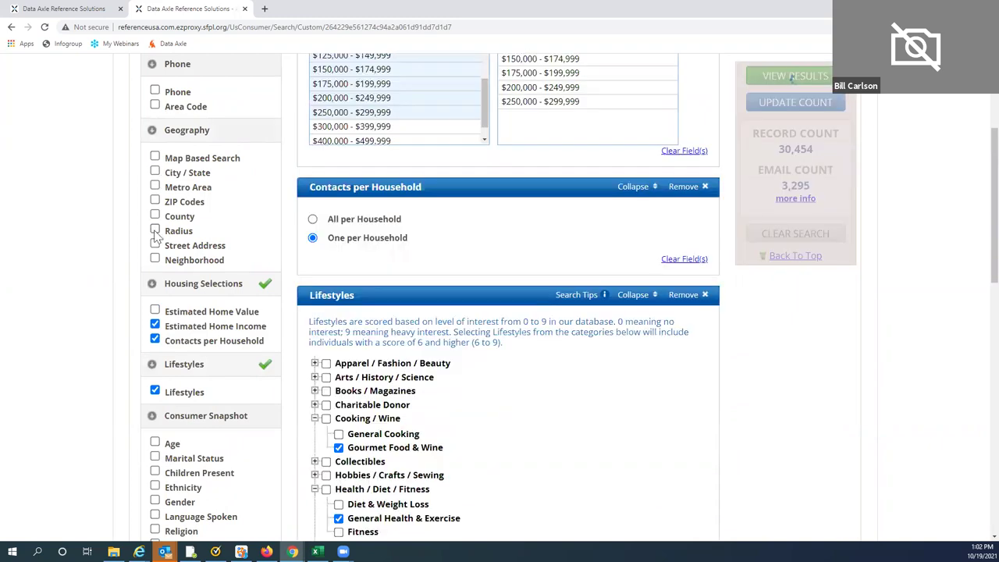
pyautogui.scroll(3, 762, 389)
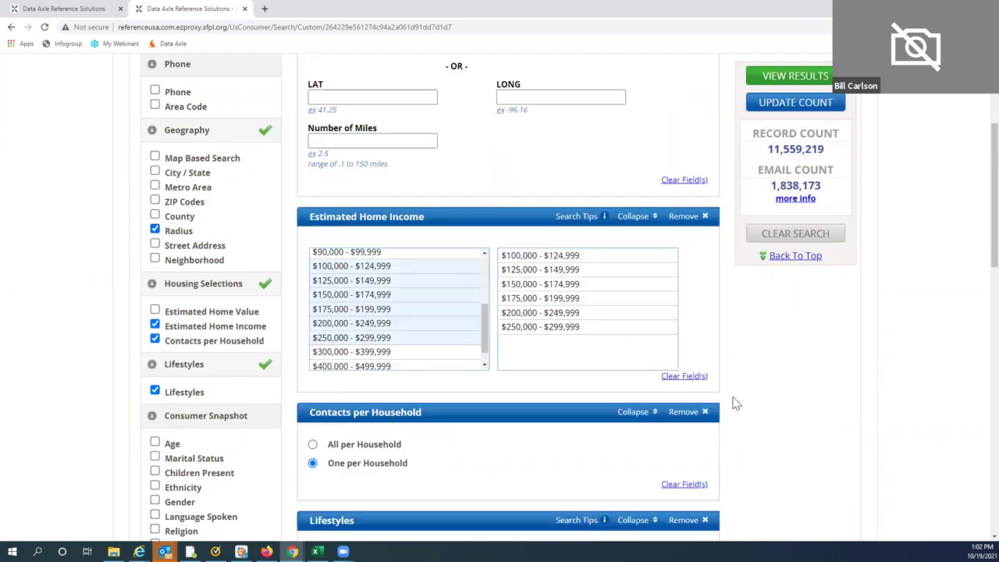
pyautogui.scroll(2, 357, 250)
pyautogui.click(553, 192)
pyautogui.click(554, 192)
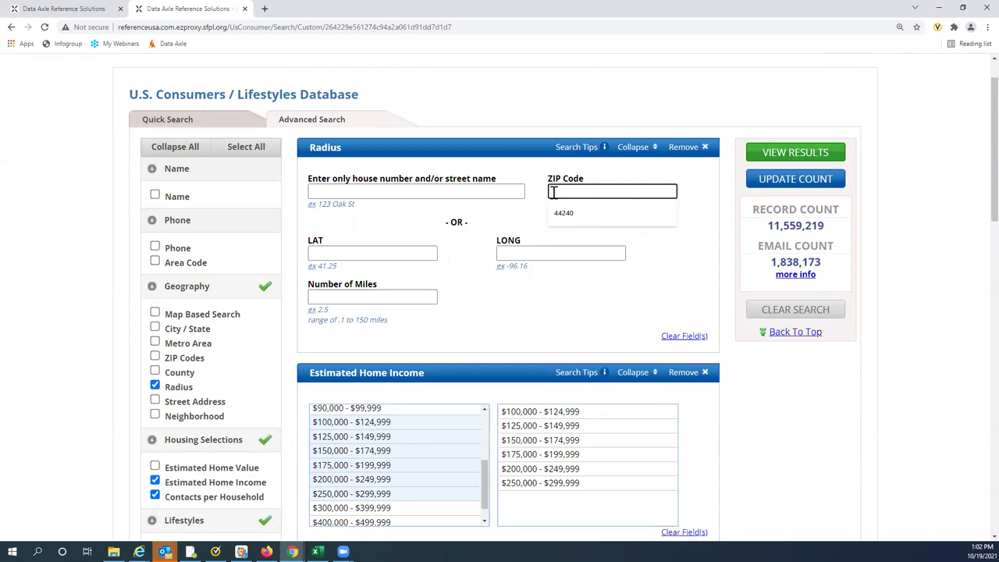
pyautogui.write('94102')
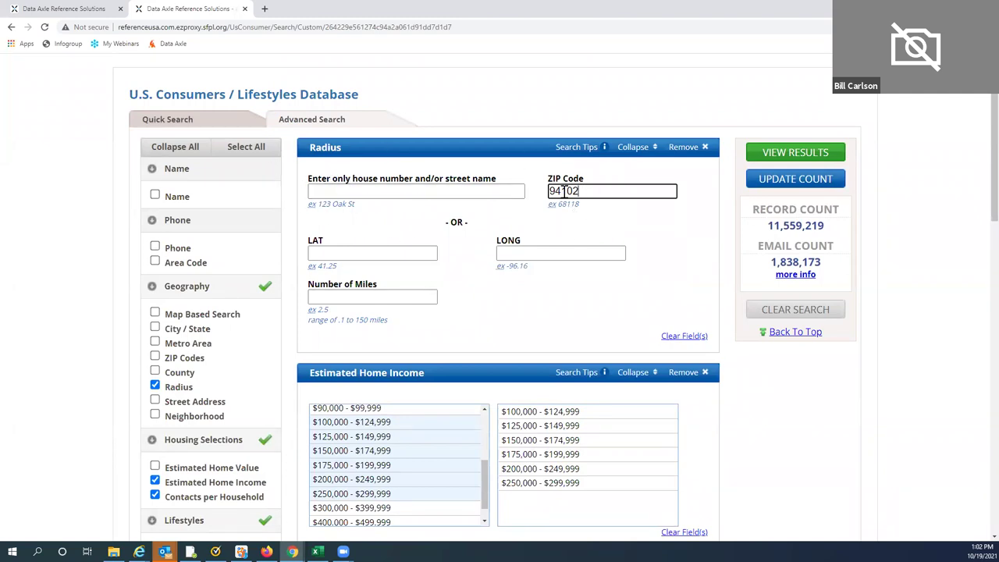
pyautogui.click(312, 298)
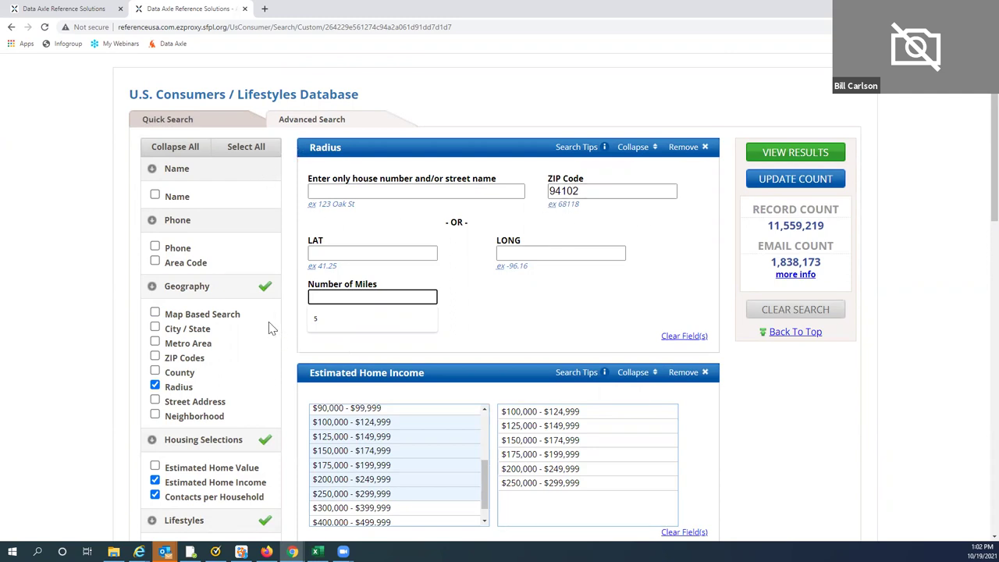
pyautogui.write('3.5')
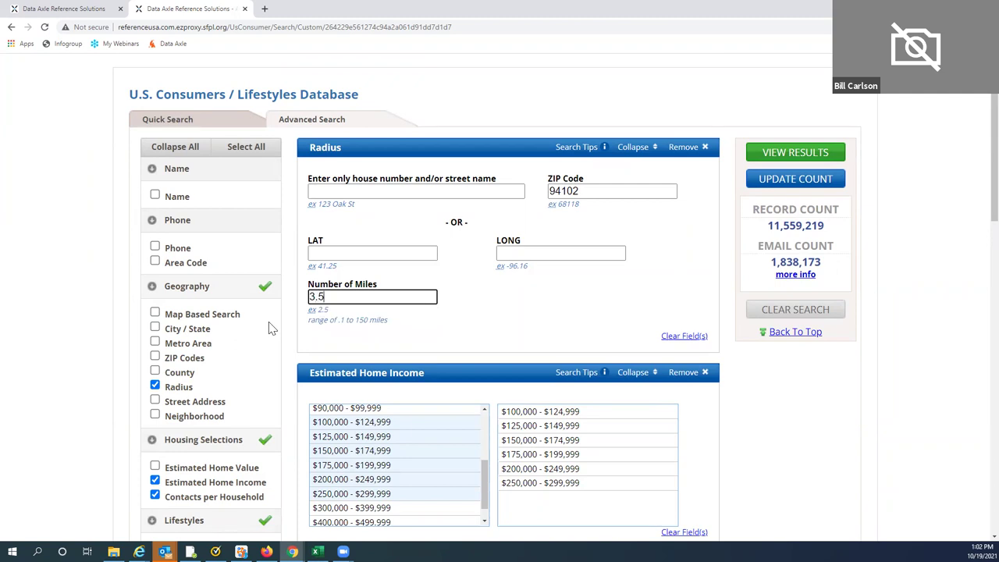
pyautogui.click(795, 186)
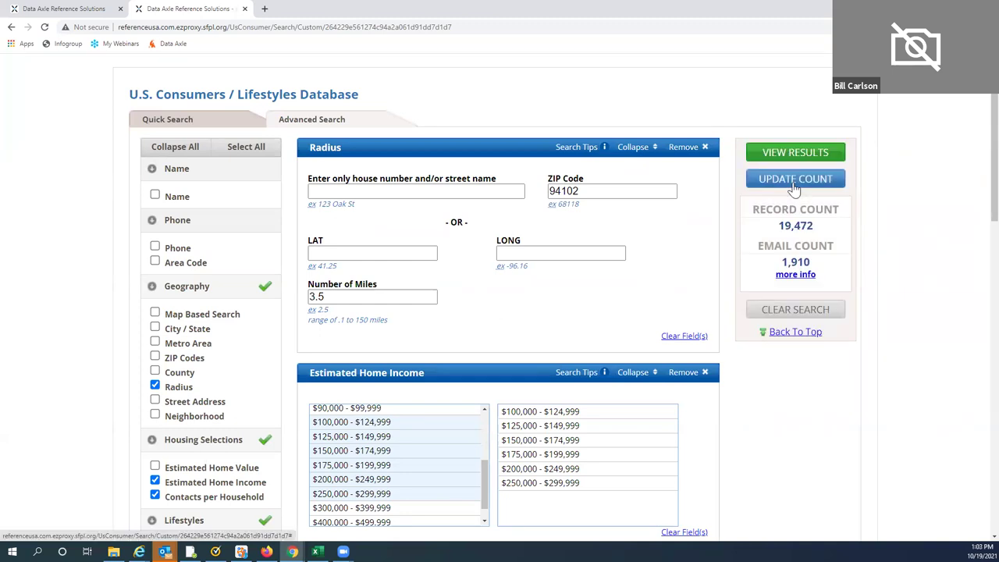
# Remove the $100,000 - $124,999 and $125,000 - $149,999 ranges from the selected home incomes and update the record count.
pyautogui.scroll(-1, 952, 391)
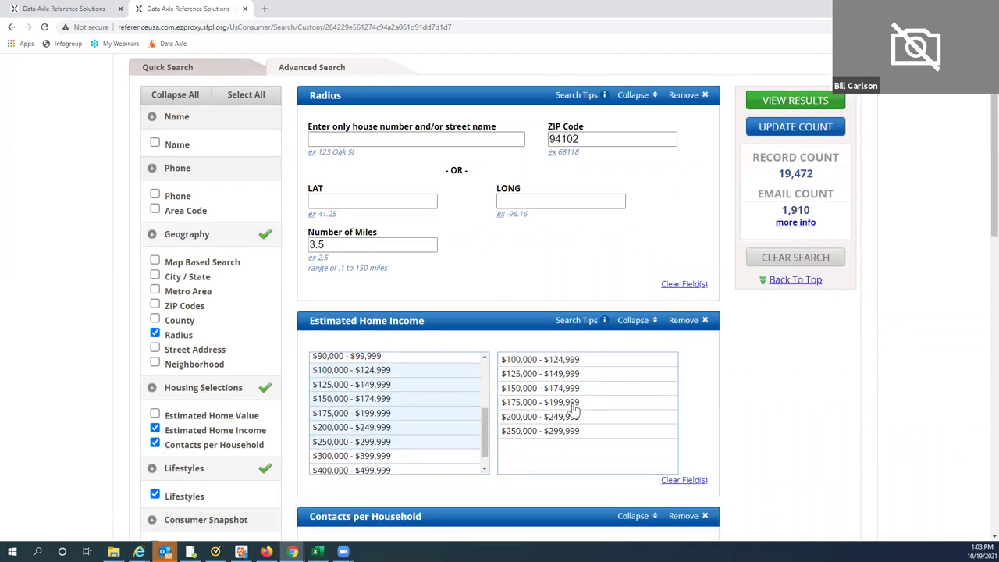
pyautogui.click(524, 360)
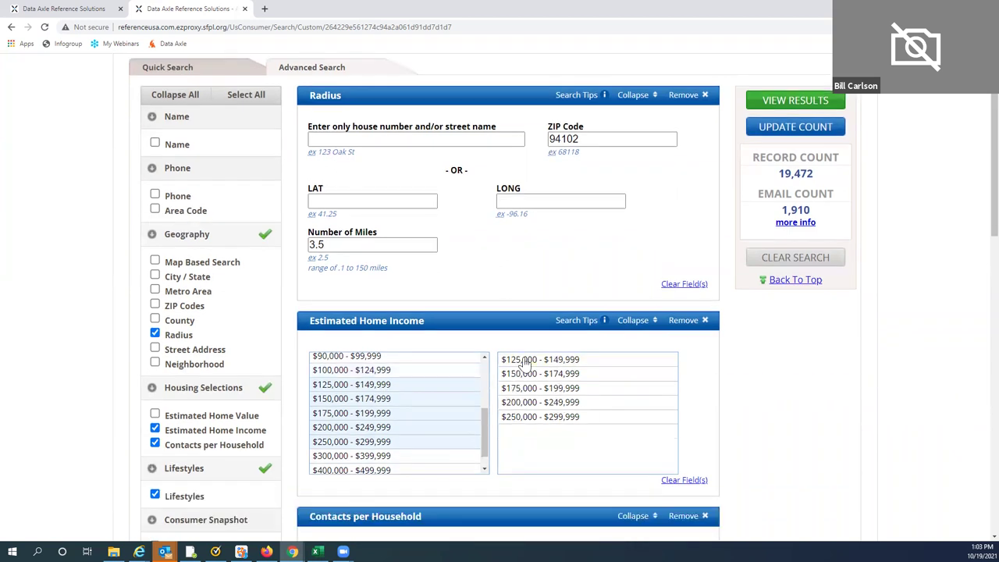
pyautogui.click(525, 359)
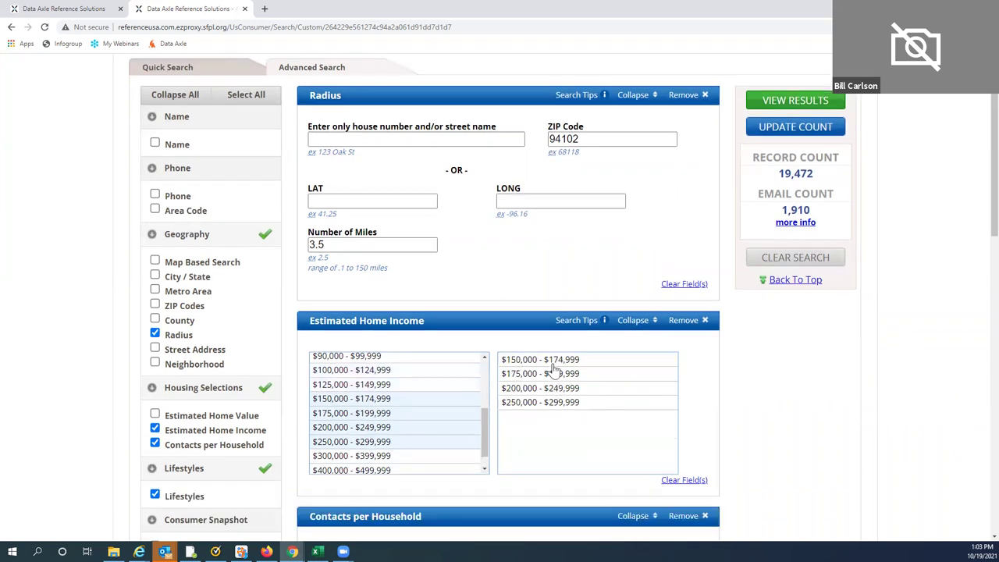
pyautogui.click(781, 131)
# Set the search radius to 2.5 miles and update the record count.
pyautogui.click(325, 244)
pyautogui.moveTo(325, 244); pyautogui.dragTo(296, 245)
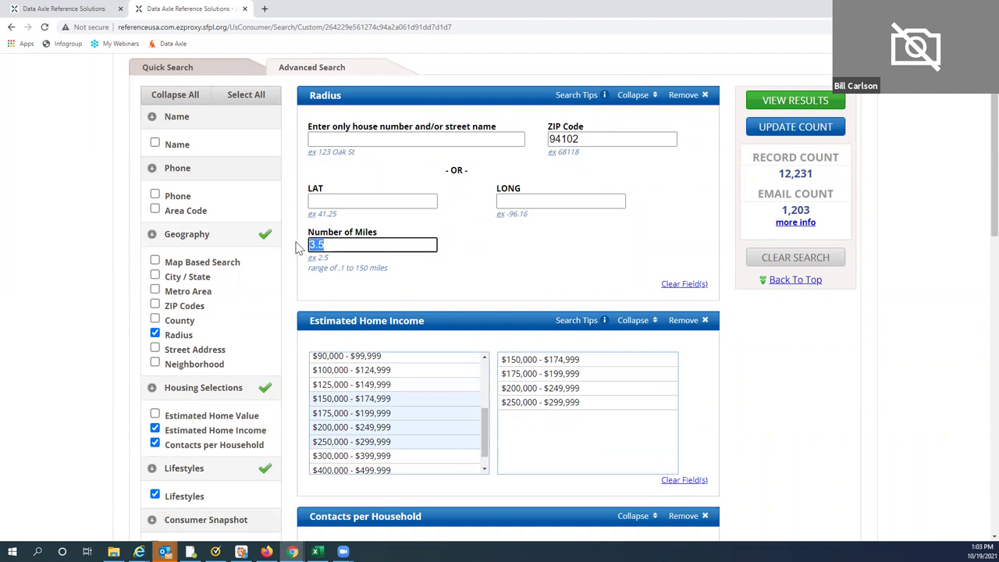
pyautogui.write('2.5')
pyautogui.click(778, 128)
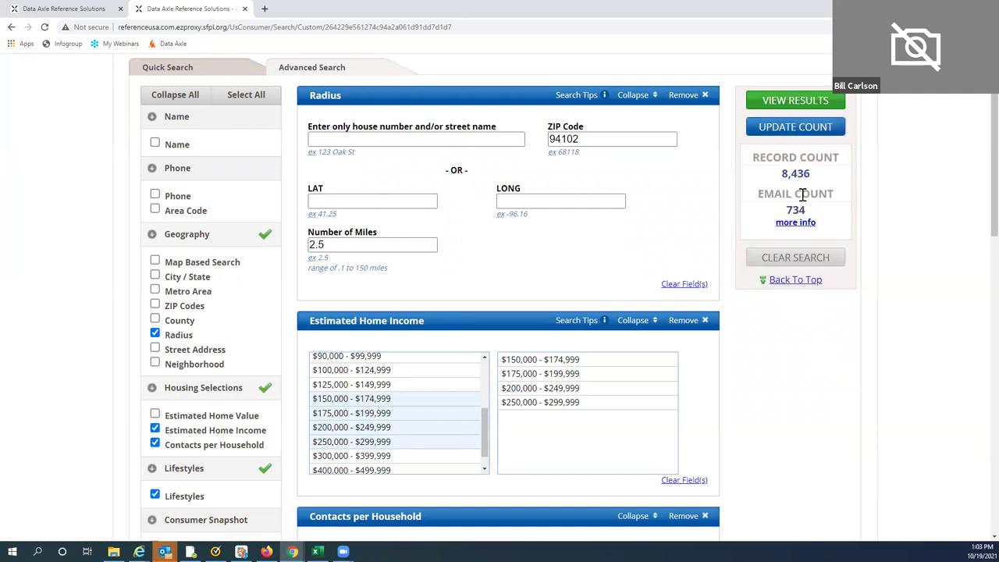
# View the search results and look through the first page of matching consumers.
pyautogui.click(793, 101)
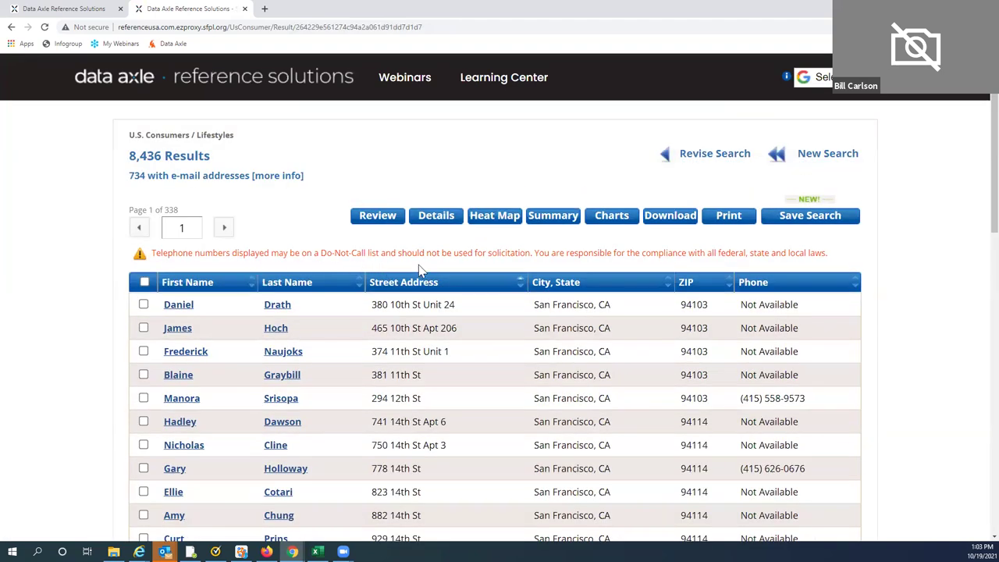
pyautogui.scroll(-2, 912, 285)
pyautogui.scroll(-2, 912, 285)
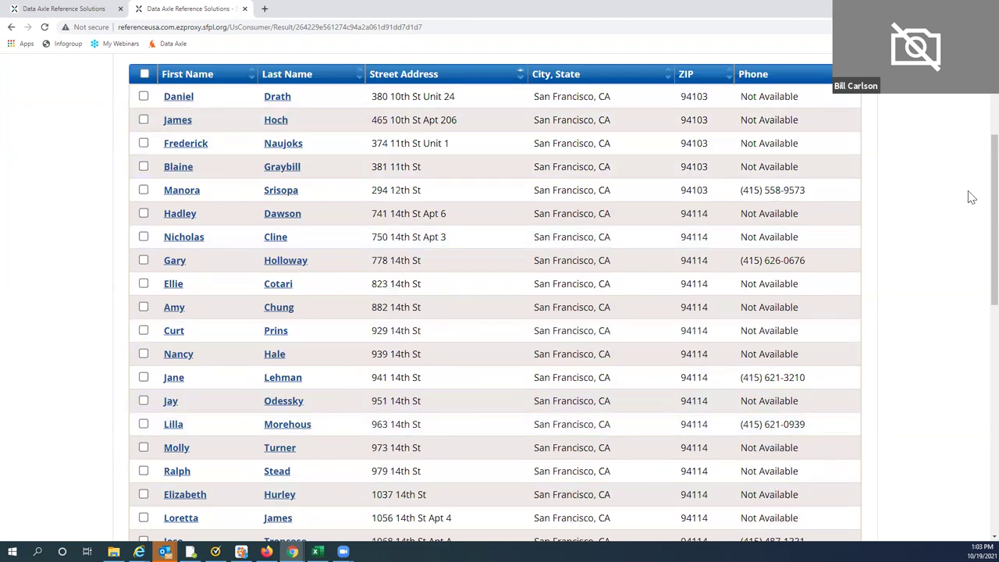
pyautogui.scroll(-4, 947, 179)
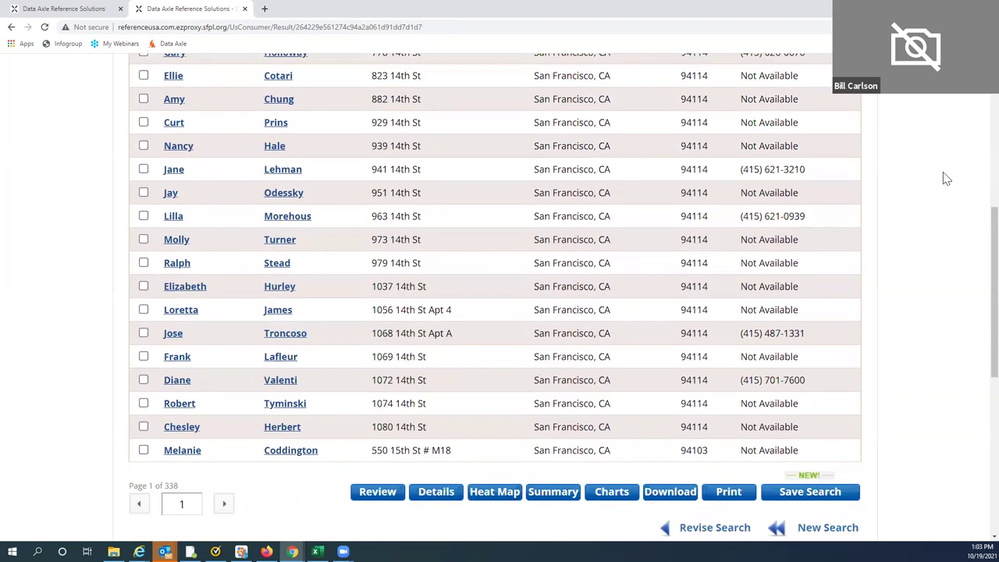
pyautogui.scroll(7, 946, 179)
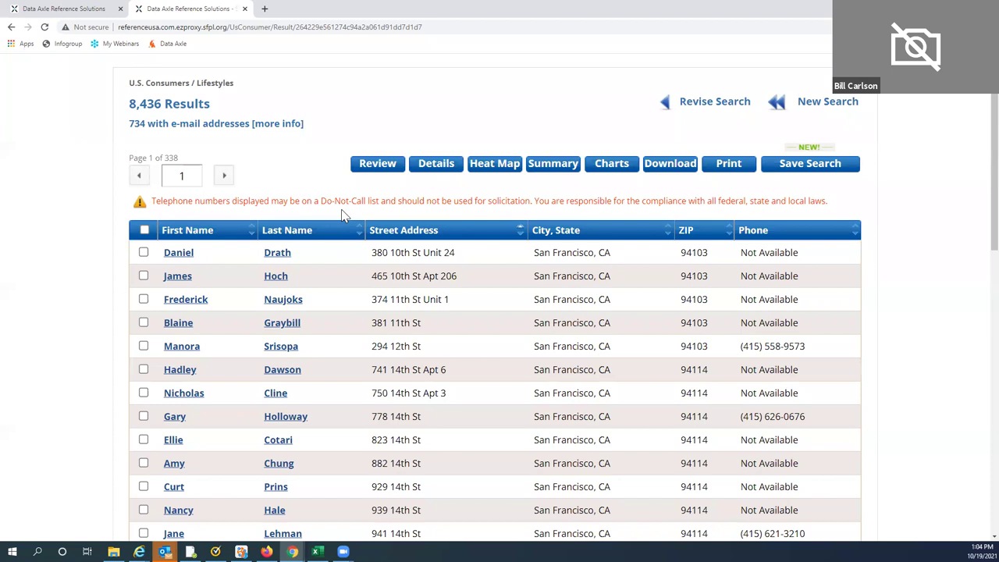
# Open the first listed consumer's record, review its neighborhood information and lifestyle interests, and return to the results.
pyautogui.click(272, 256)
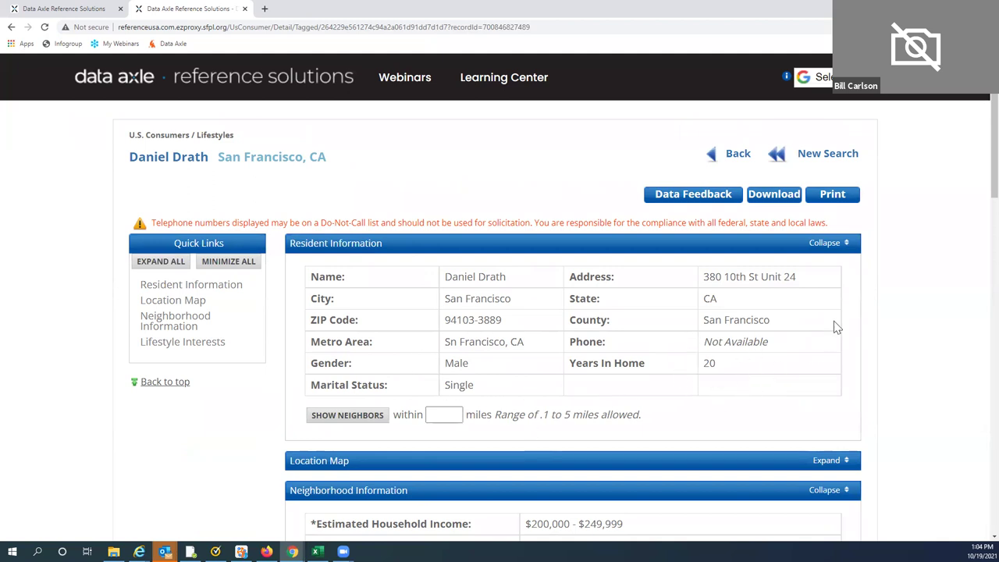
pyautogui.scroll(-4, 923, 321)
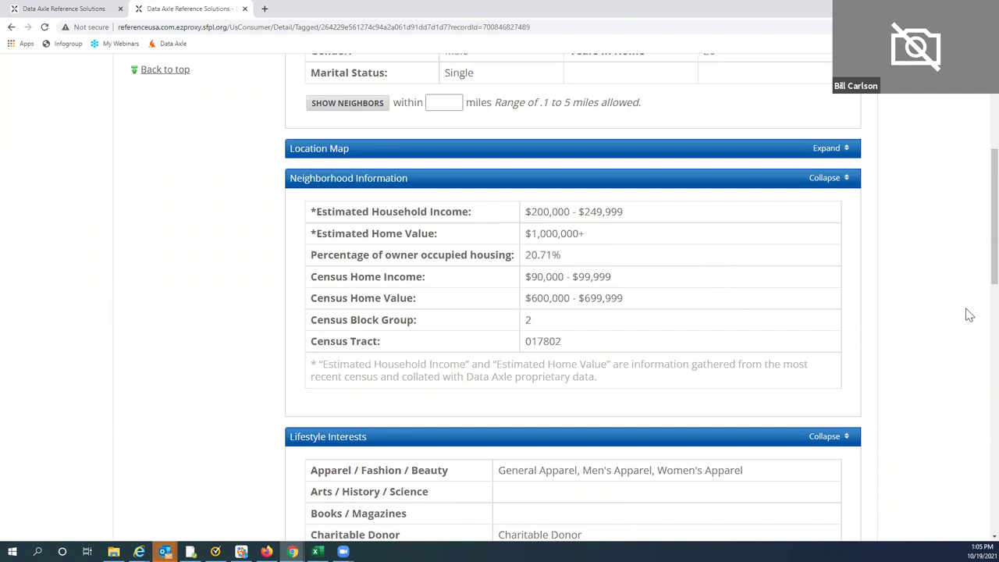
pyautogui.scroll(-3, 937, 313)
pyautogui.scroll(-2, 937, 312)
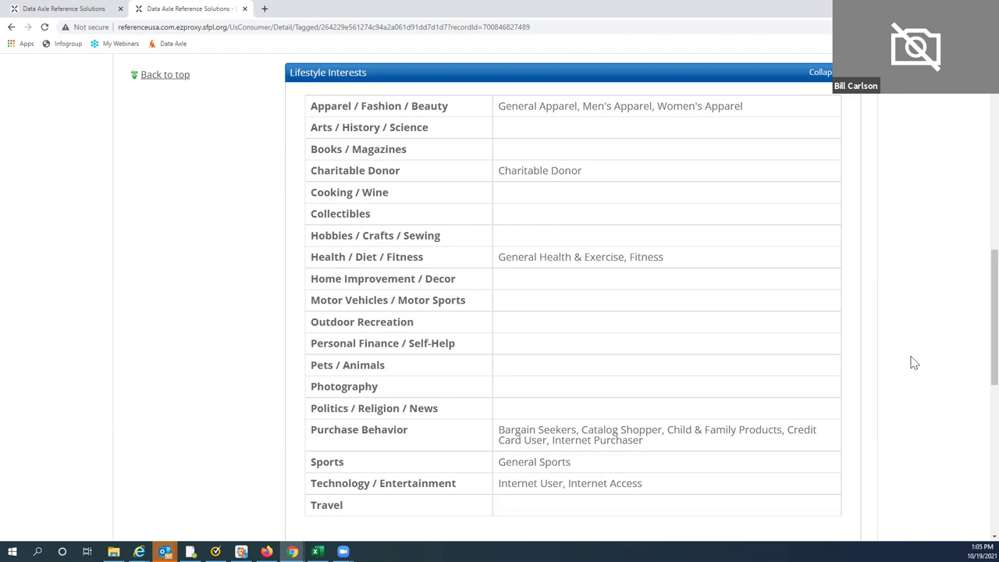
pyautogui.scroll(5, 915, 363)
pyautogui.scroll(3, 915, 363)
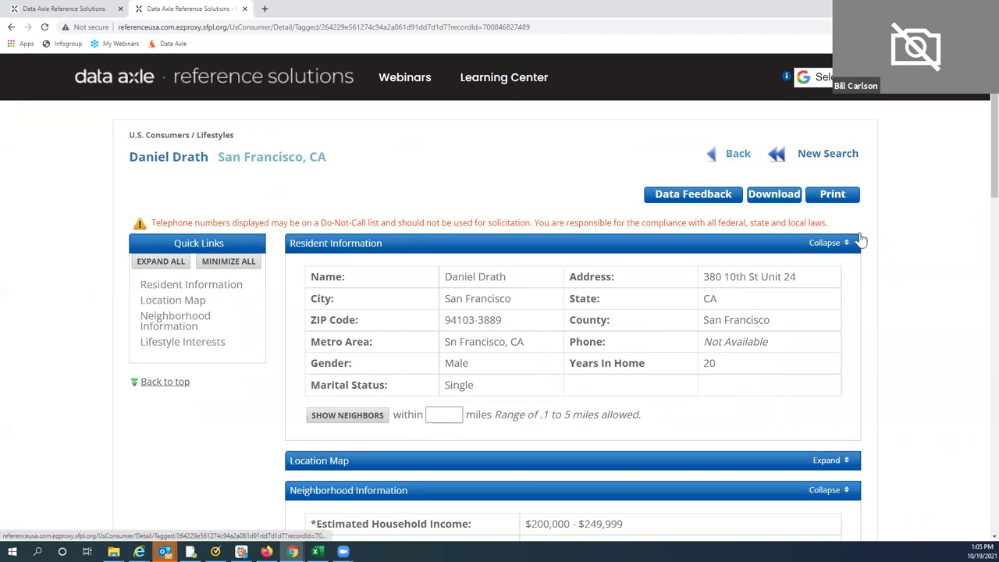
pyautogui.scroll(-8, 908, 281)
pyautogui.scroll(-8, 908, 283)
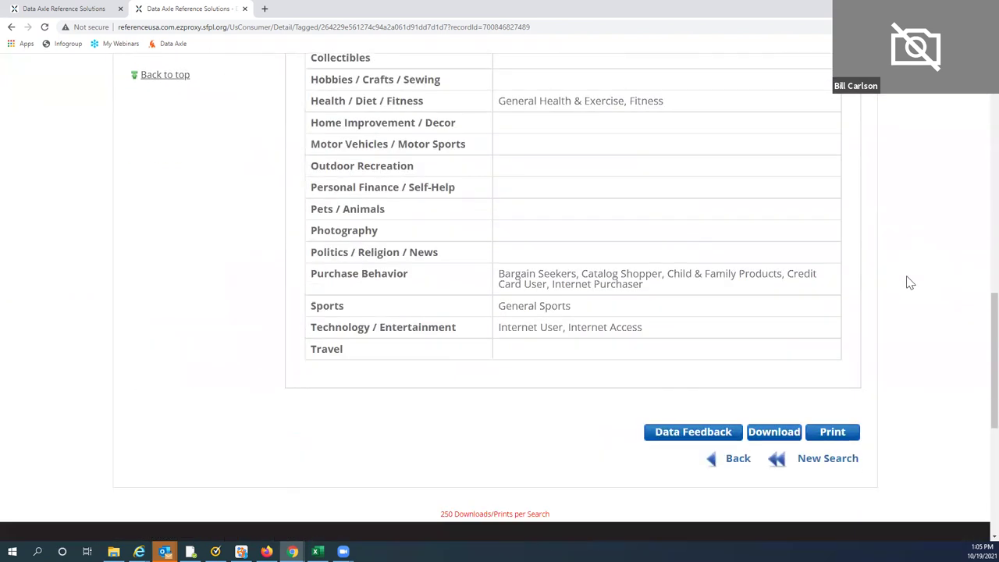
pyautogui.scroll(6, 908, 282)
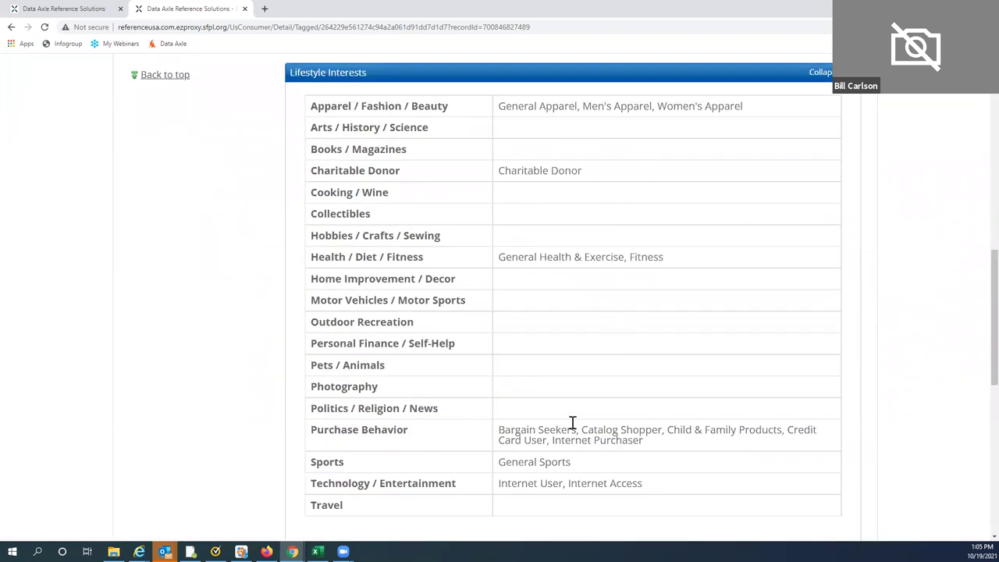
pyautogui.scroll(3, 954, 269)
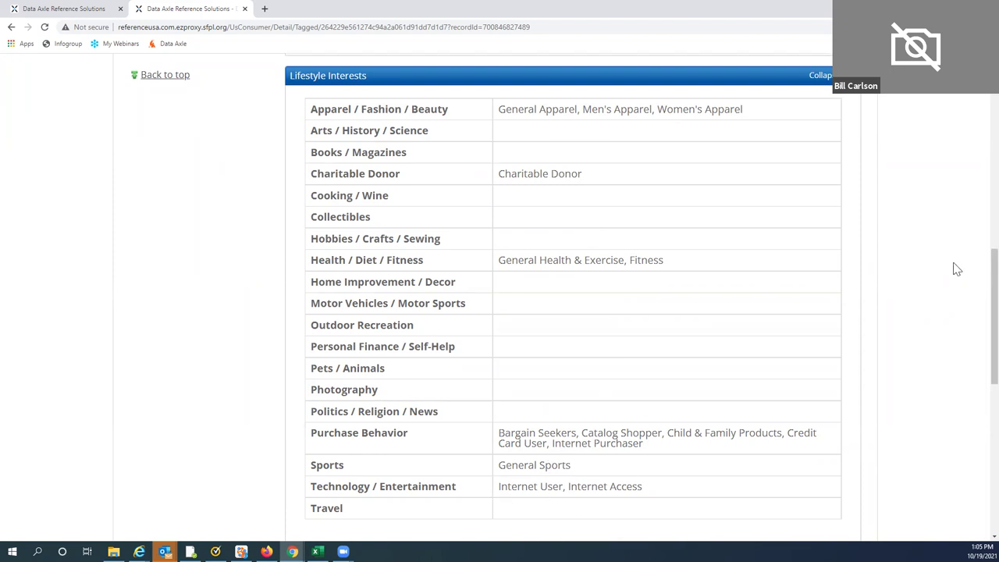
pyautogui.scroll(7, 949, 264)
pyautogui.click(734, 157)
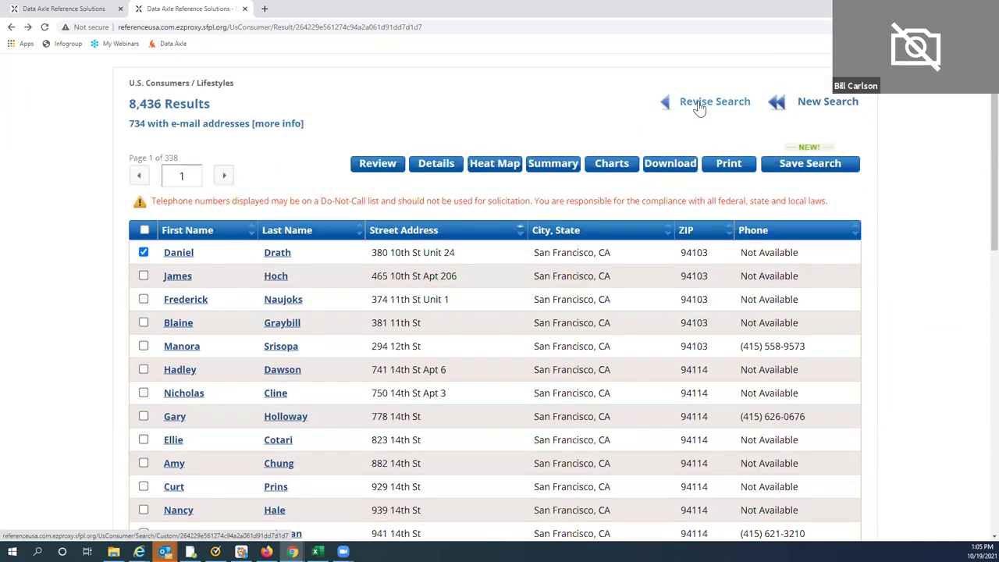
# Revise the search so the Lifestyles criterion finds records that match all selected interests, and update the record count.
pyautogui.click(698, 109)
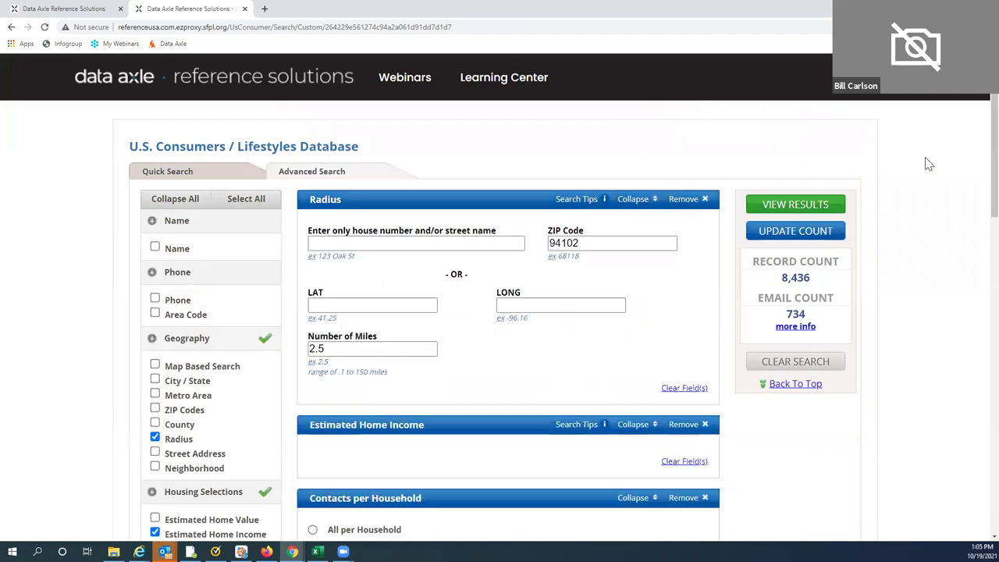
pyautogui.scroll(-7, 931, 162)
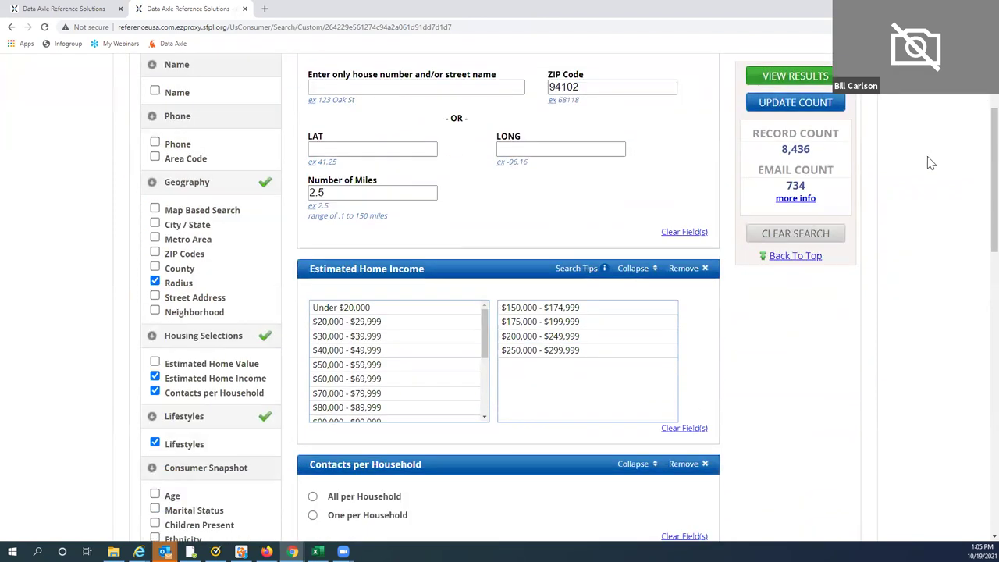
pyautogui.scroll(-1, 931, 162)
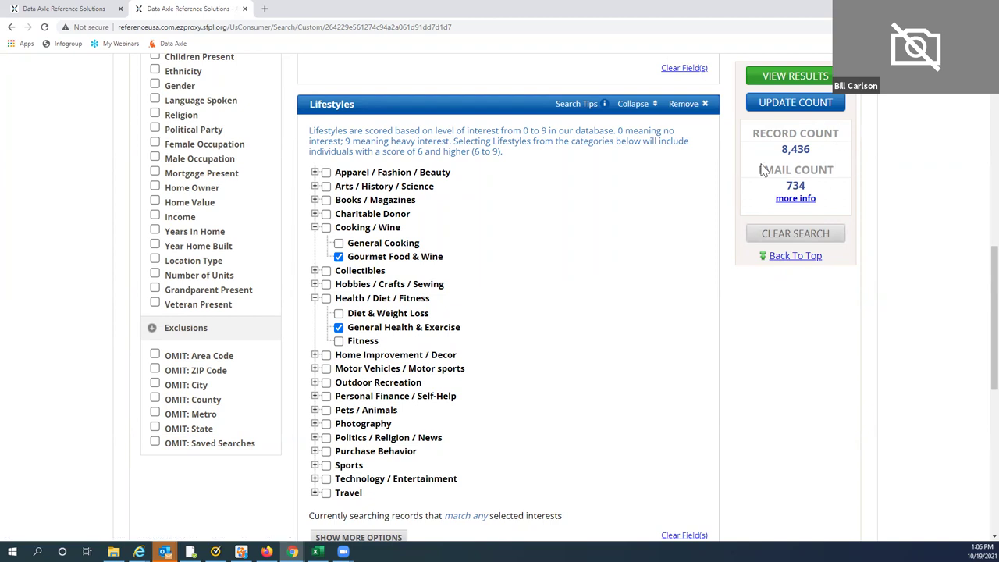
pyautogui.scroll(-3, 518, 382)
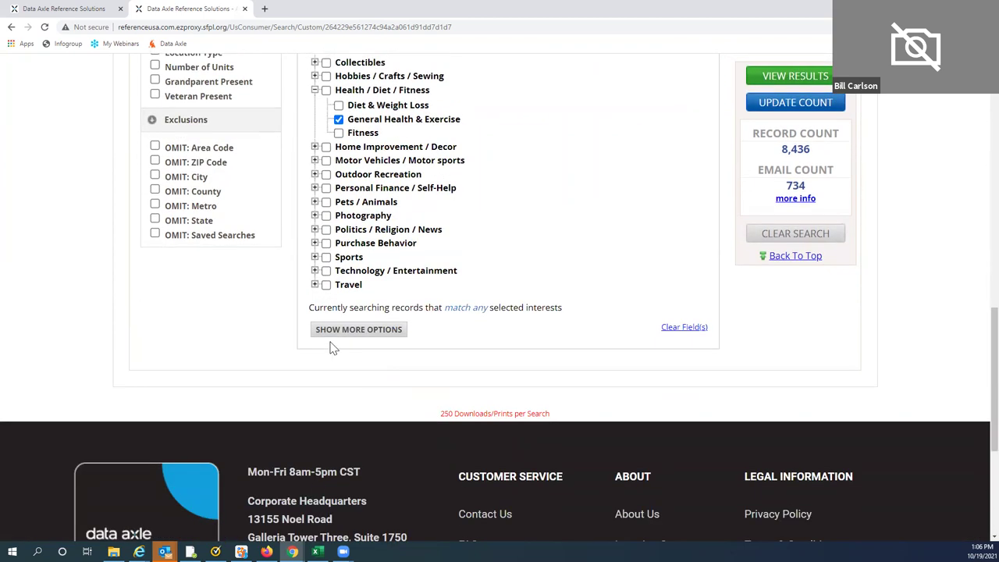
pyautogui.click(381, 334)
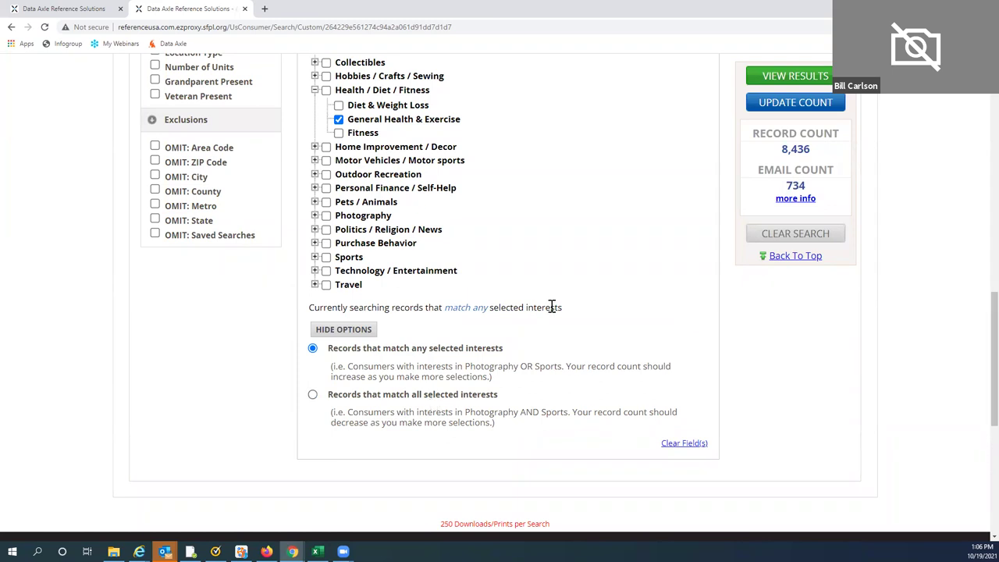
pyautogui.scroll(2, 551, 305)
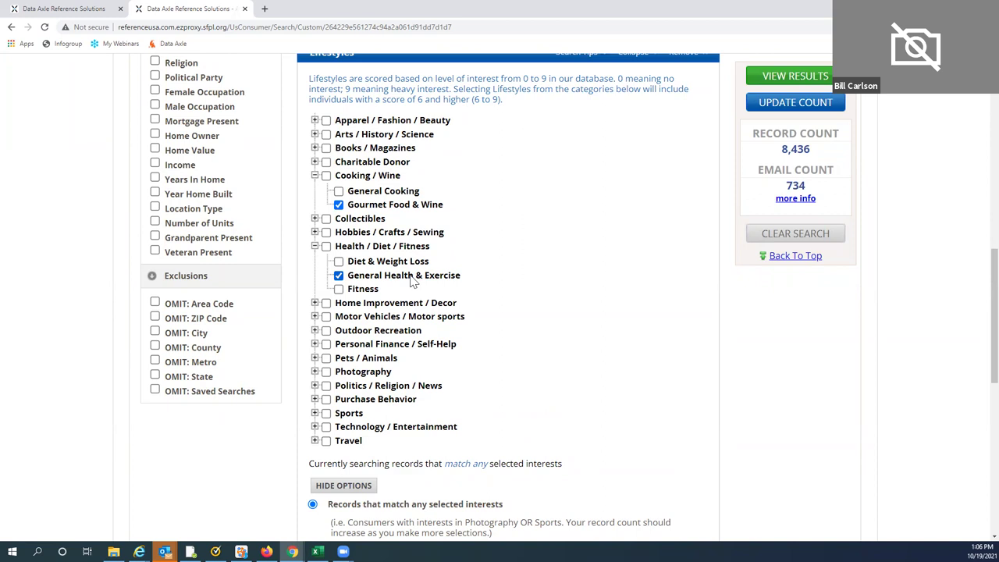
pyautogui.scroll(-3, 580, 279)
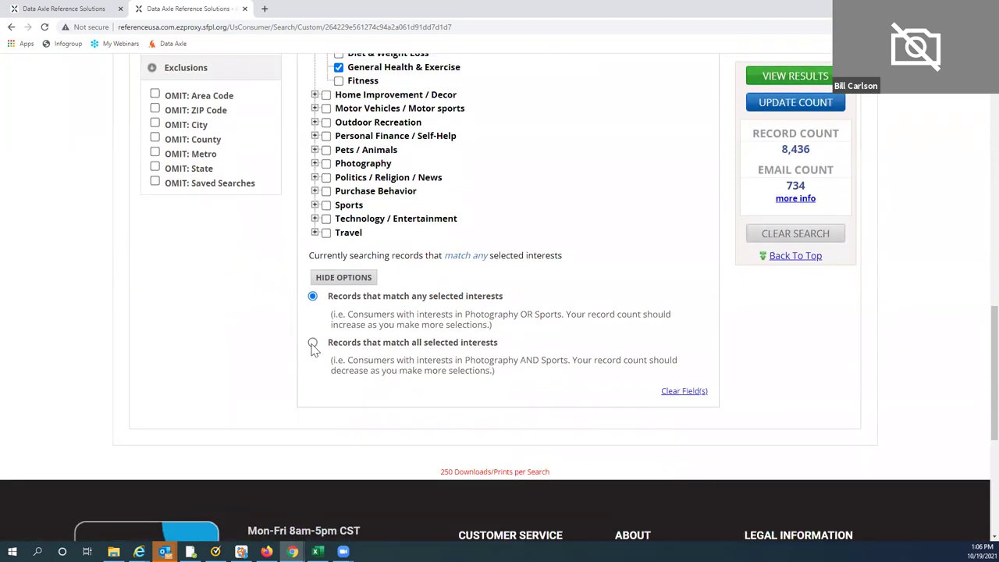
pyautogui.click(313, 345)
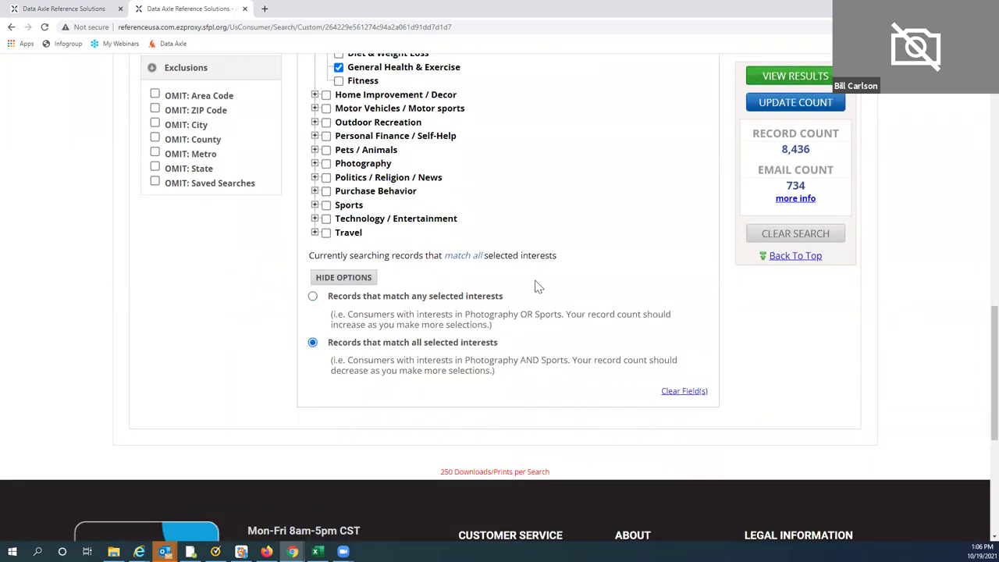
pyautogui.scroll(8, 557, 258)
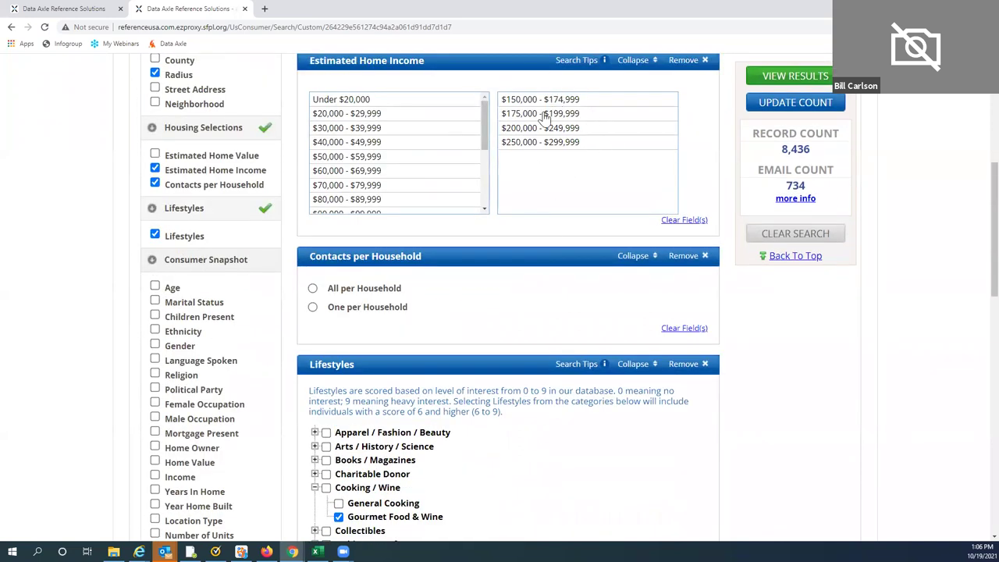
pyautogui.scroll(3, 584, 167)
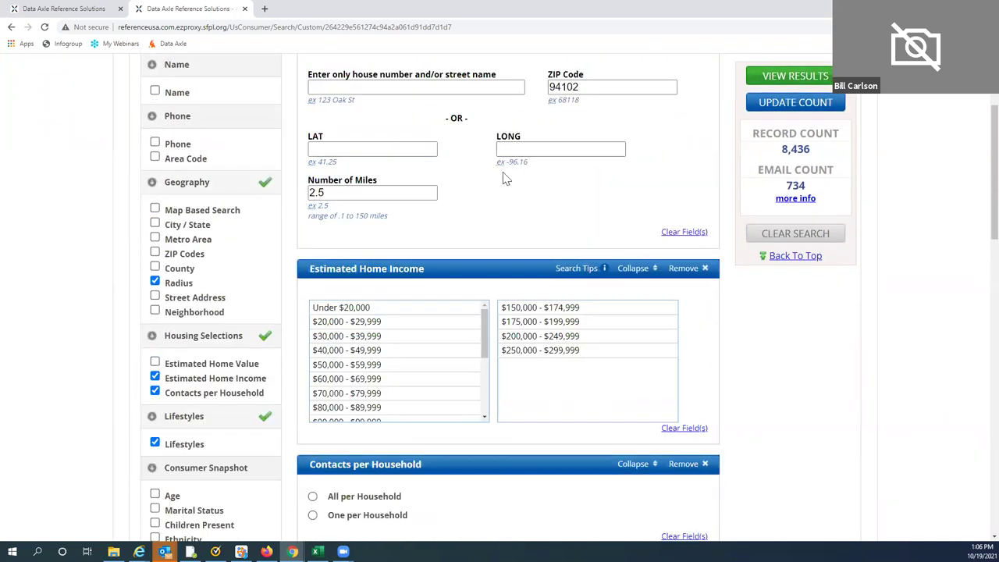
pyautogui.click(785, 106)
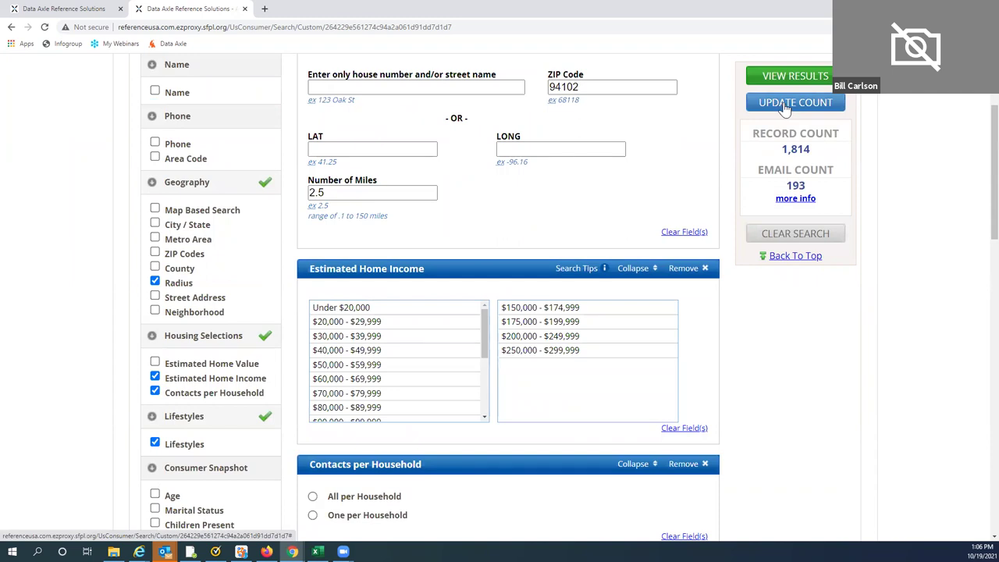
# View the results of the revised search and look over the listed consumers.
pyautogui.click(784, 81)
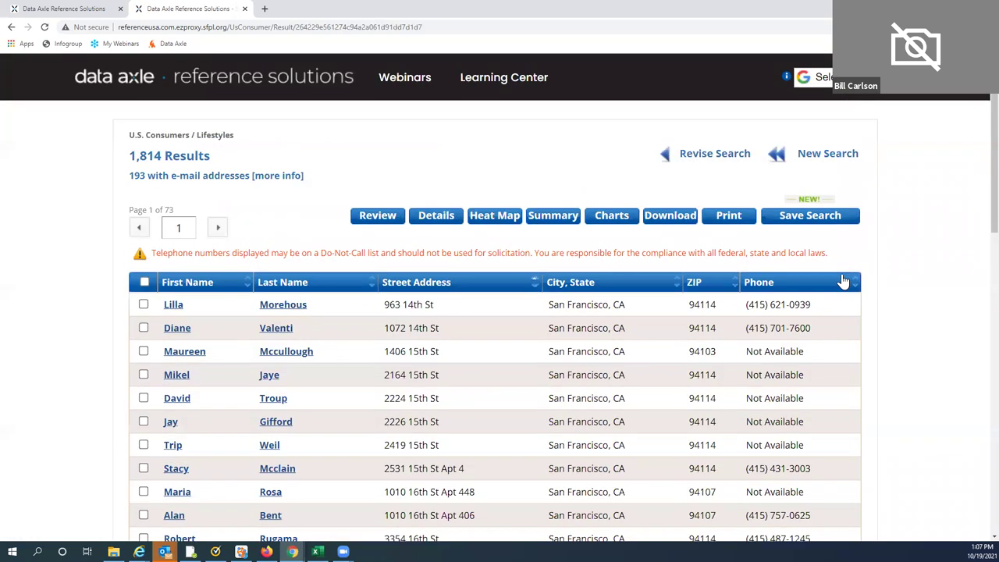
pyautogui.scroll(-1, 843, 280)
pyautogui.scroll(-1, 844, 281)
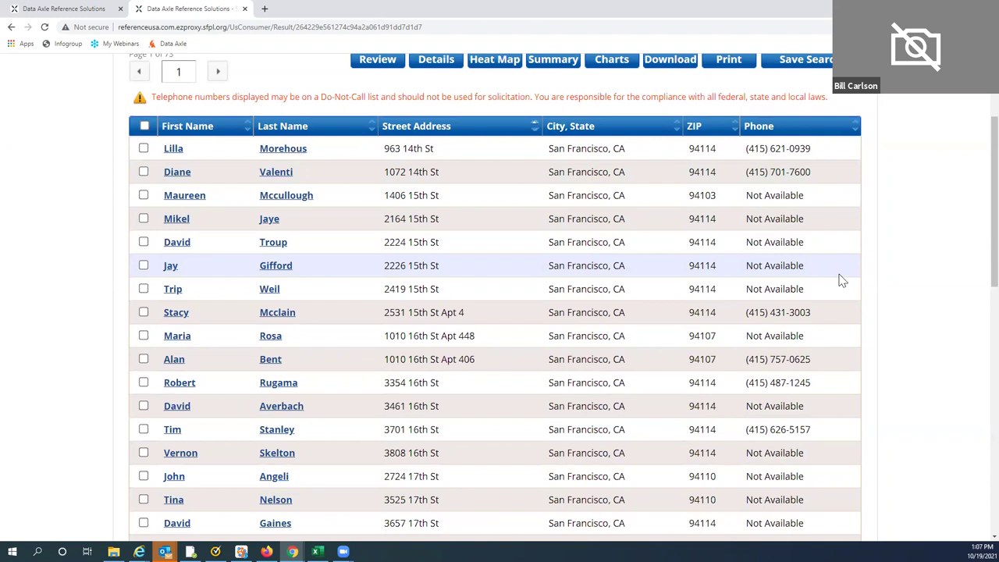
# Open the first consumer's record in the revised results, check its lifestyle interests, and go back to the results list.
pyautogui.click(278, 153)
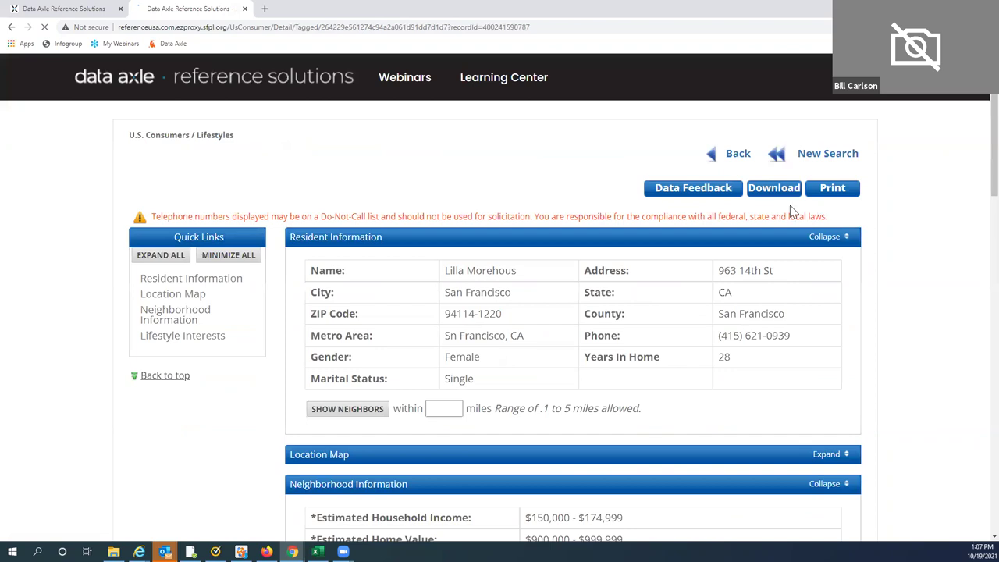
pyautogui.scroll(-7, 917, 199)
pyautogui.scroll(-2, 917, 199)
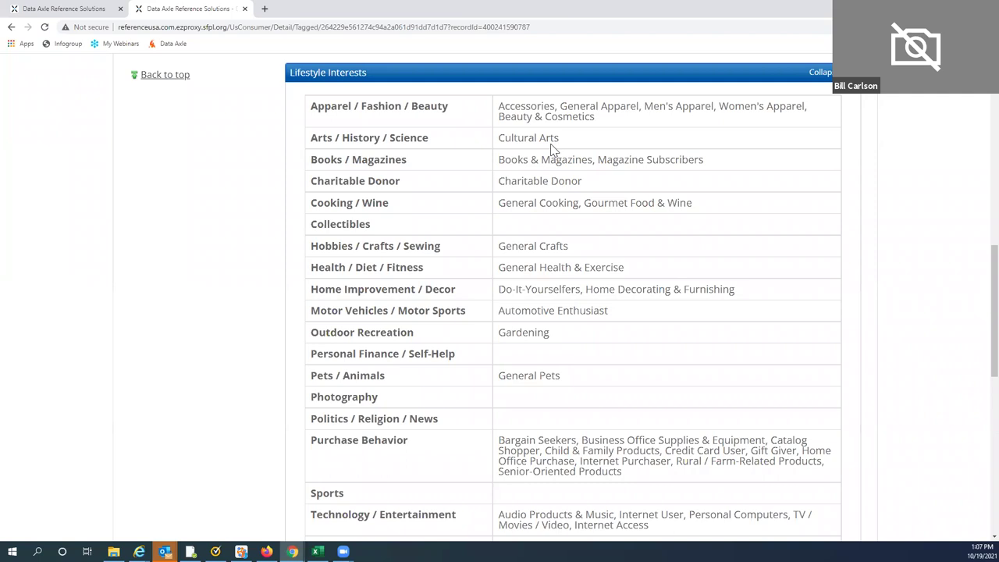
pyautogui.scroll(13, 934, 190)
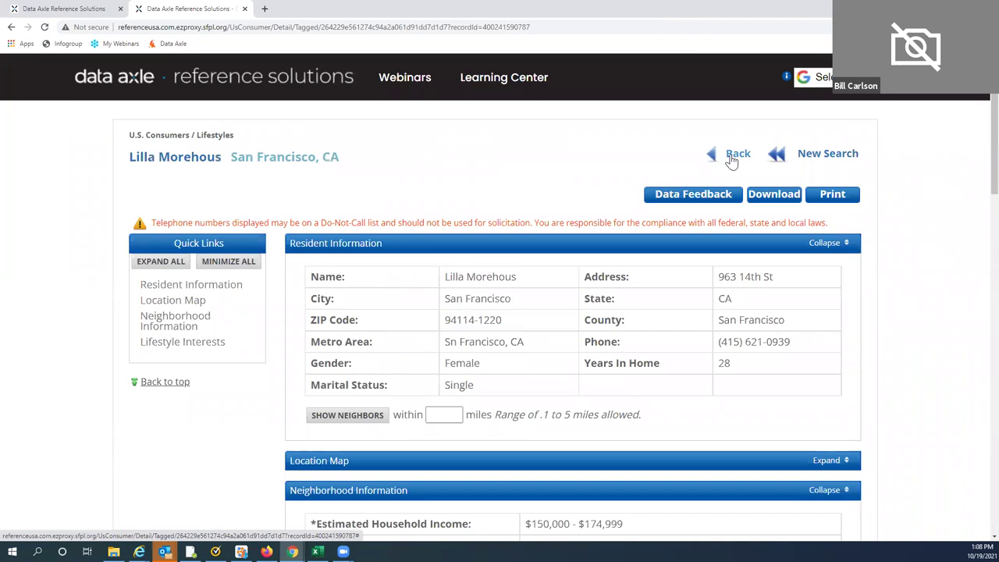
pyautogui.click(733, 159)
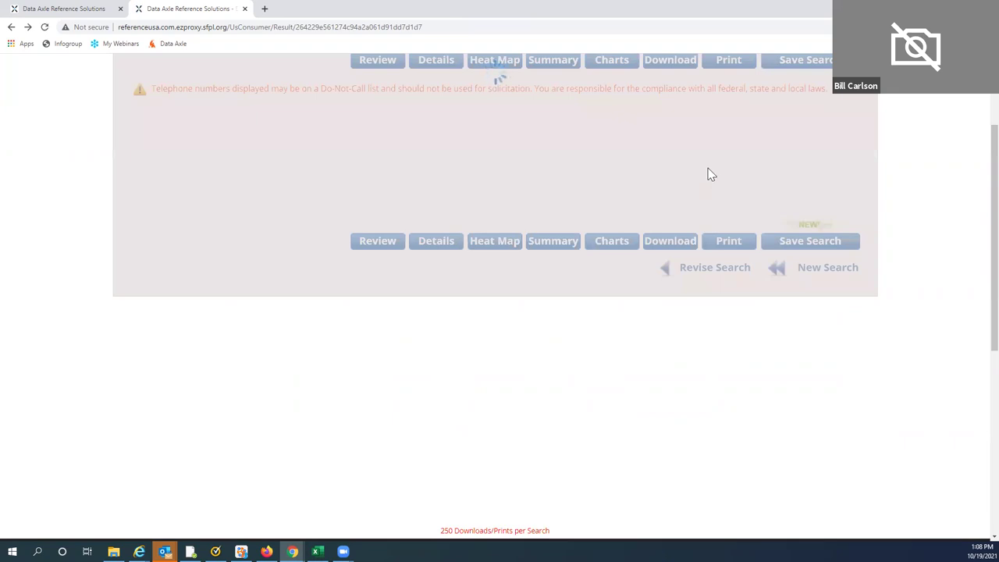
pyautogui.scroll(2, 709, 170)
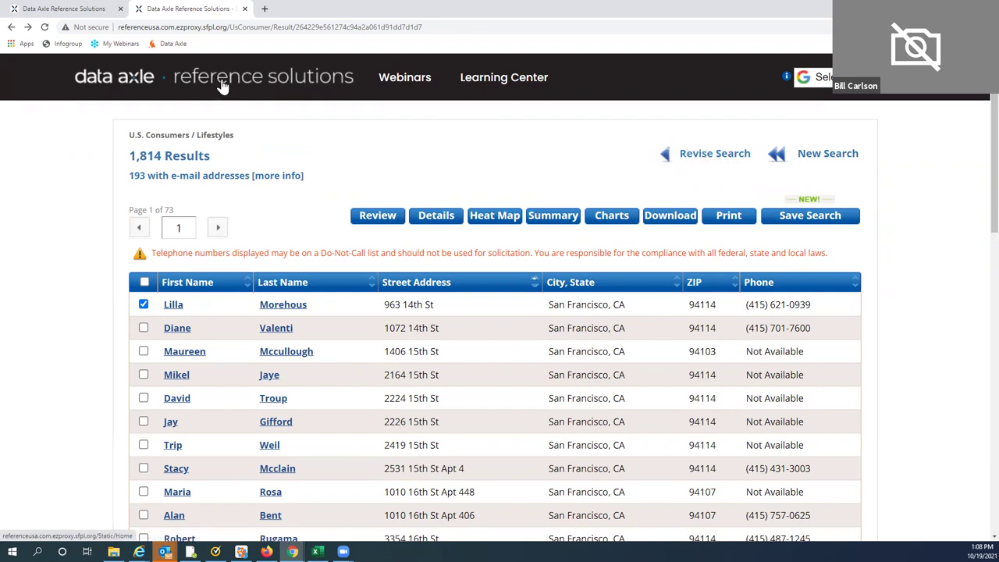
# Return to the list of available databases and open the Advanced Search of the U.S. New Movers / Homeowners database.
pyautogui.click(255, 88)
pyautogui.scroll(-2, 358, 269)
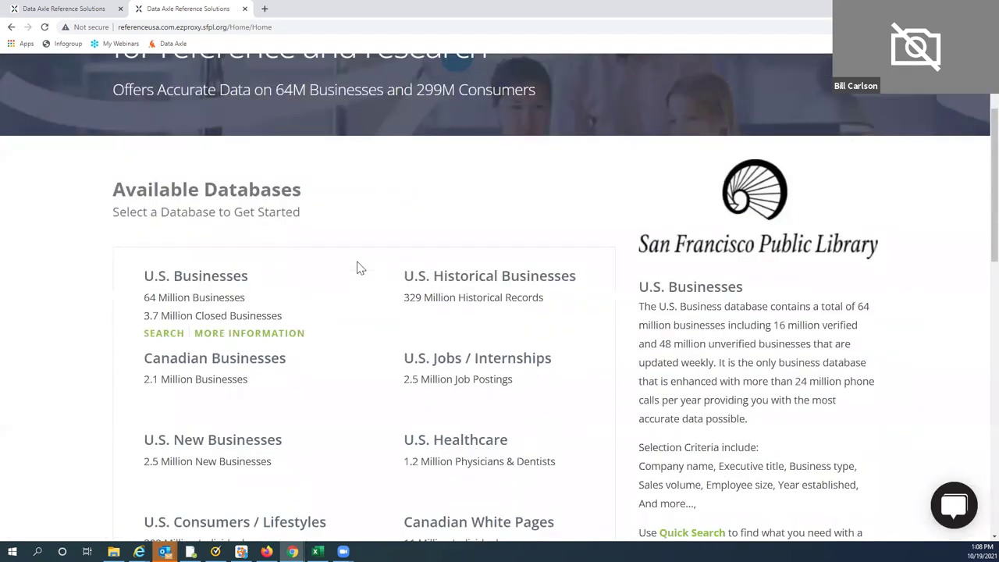
pyautogui.scroll(-3, 358, 269)
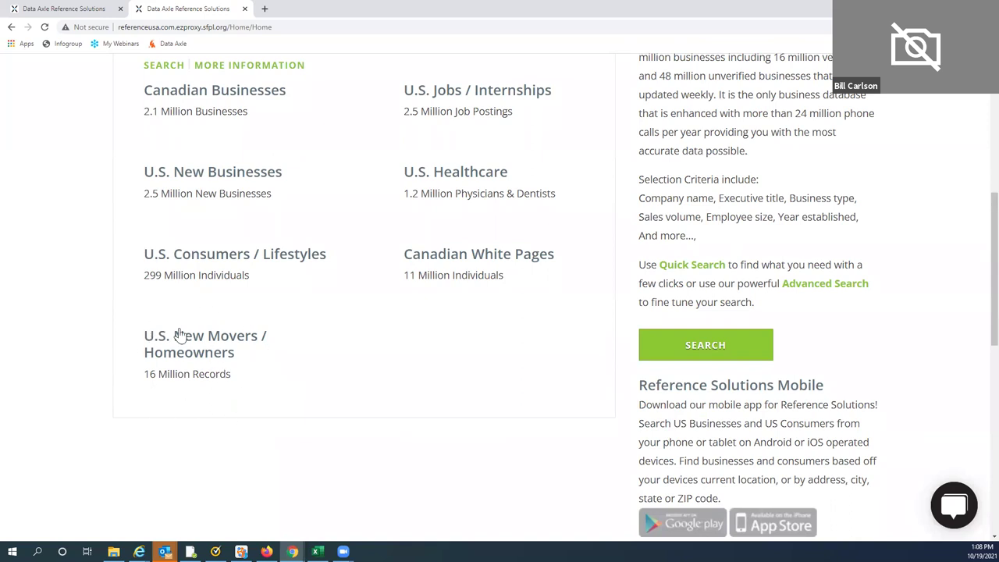
pyautogui.click(196, 365)
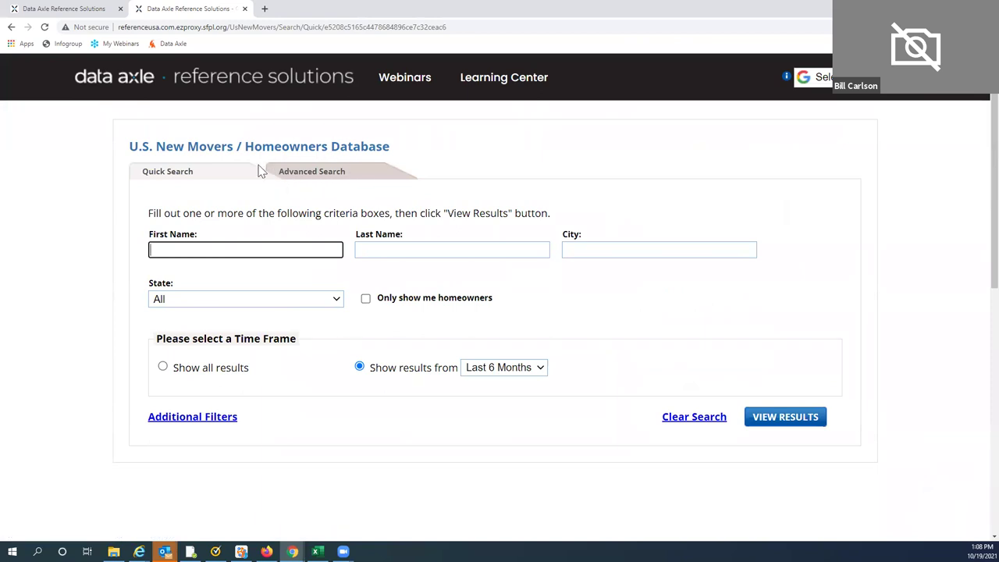
pyautogui.click(313, 173)
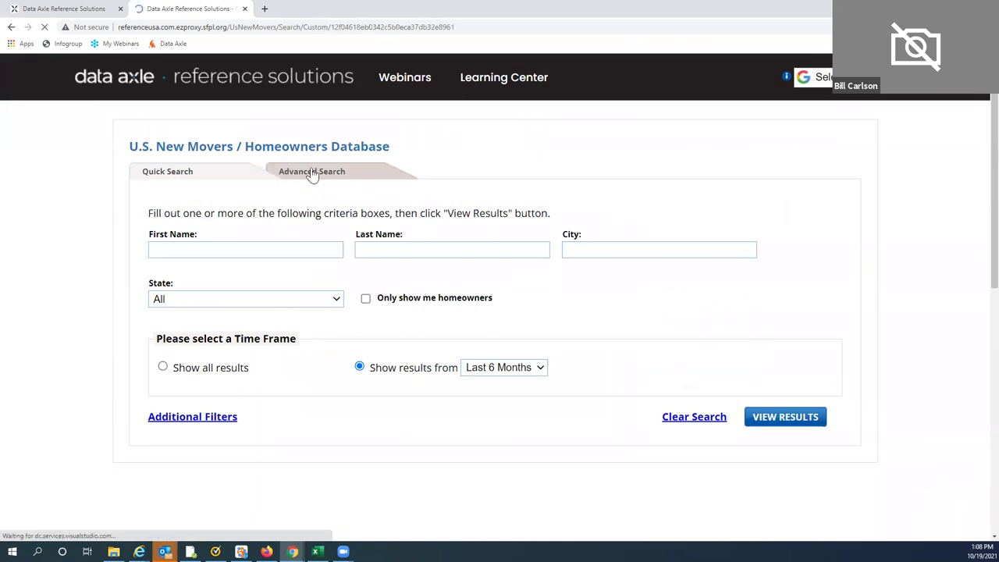
pyautogui.scroll(-3, 287, 207)
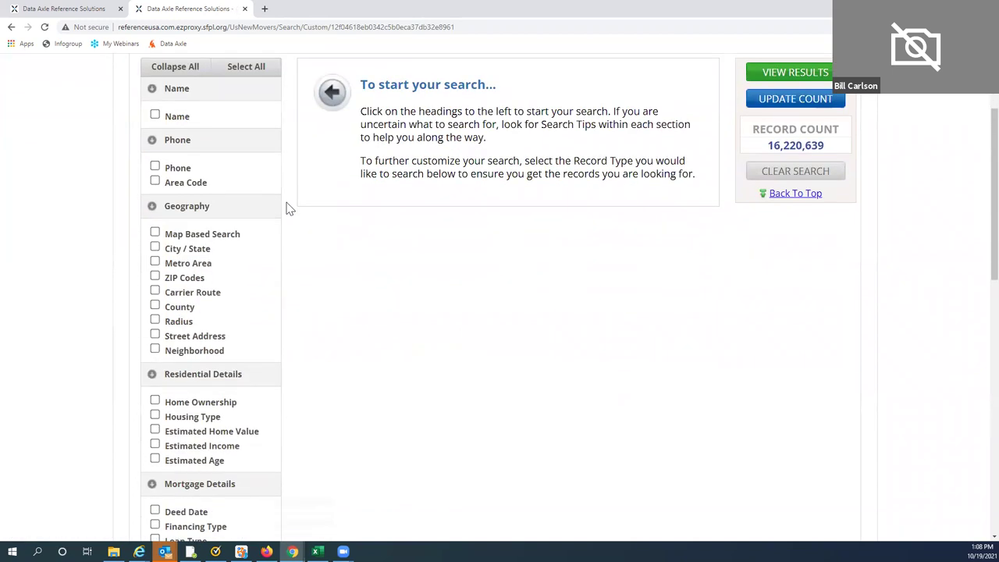
# Add Move Distance and Time Frame criteria, with a move distance of 45 to 2800 miles and records from the last 3 months.
pyautogui.scroll(-6, 287, 207)
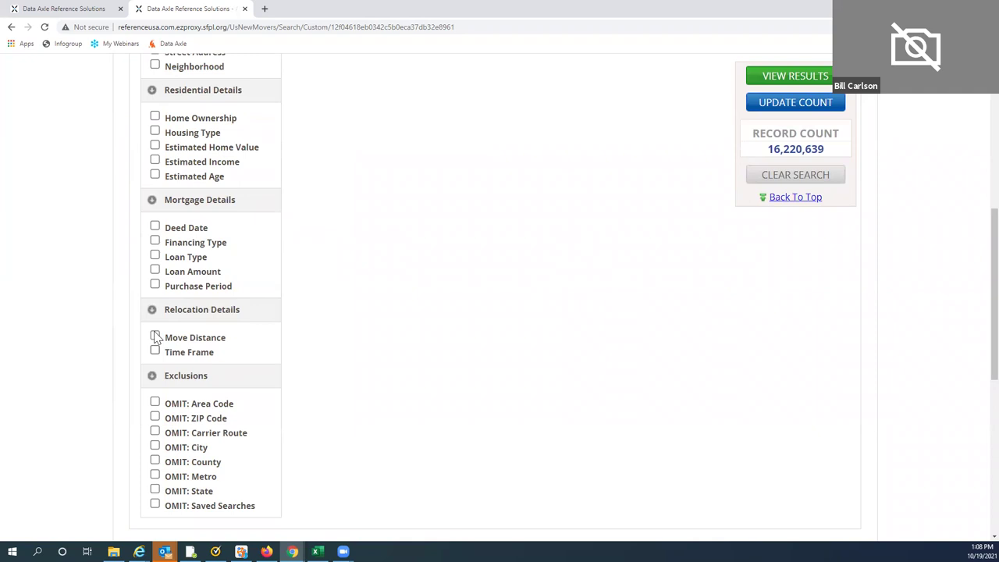
pyautogui.click(156, 352)
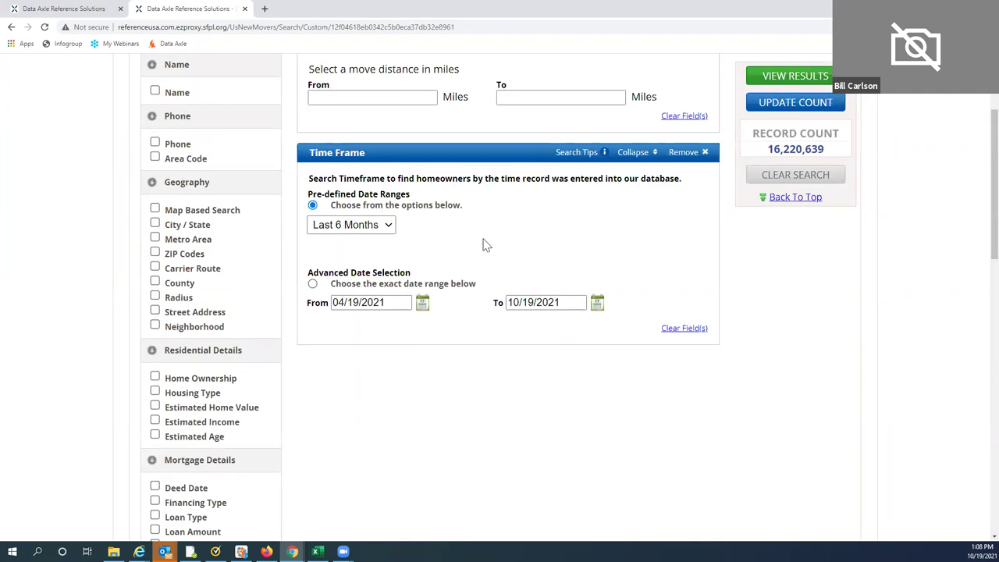
pyautogui.scroll(2, 482, 246)
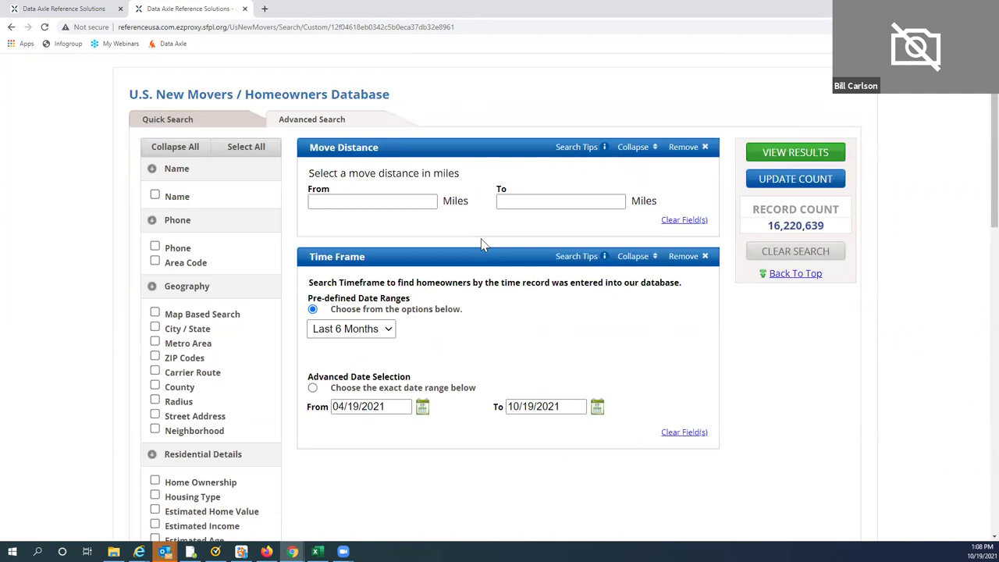
pyautogui.click(311, 202)
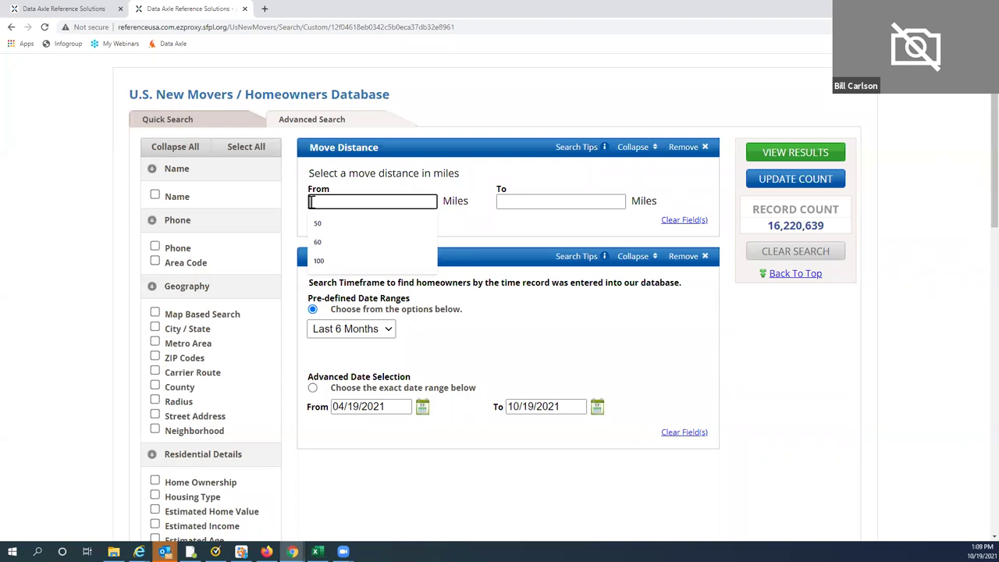
pyautogui.write('45')
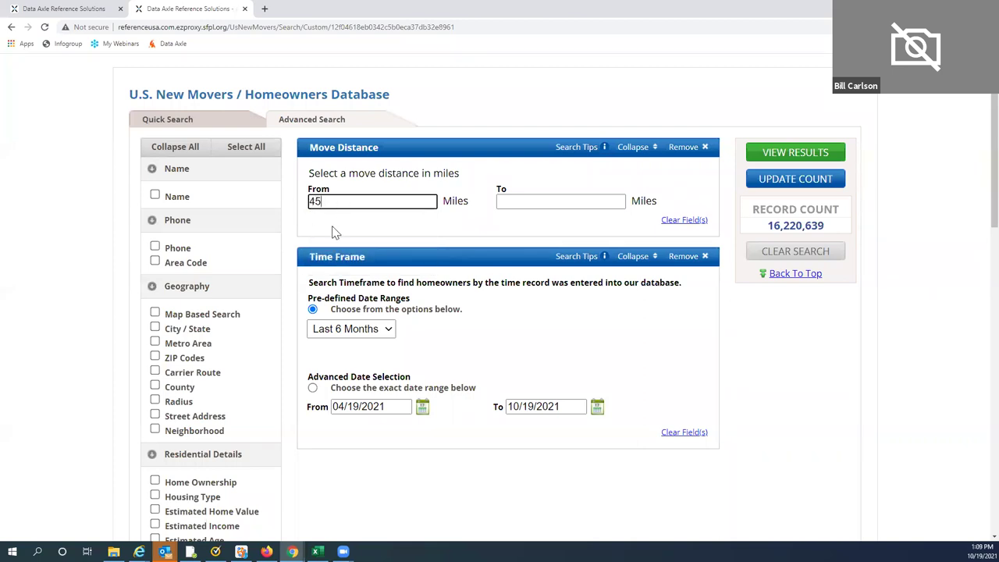
pyautogui.click(506, 202)
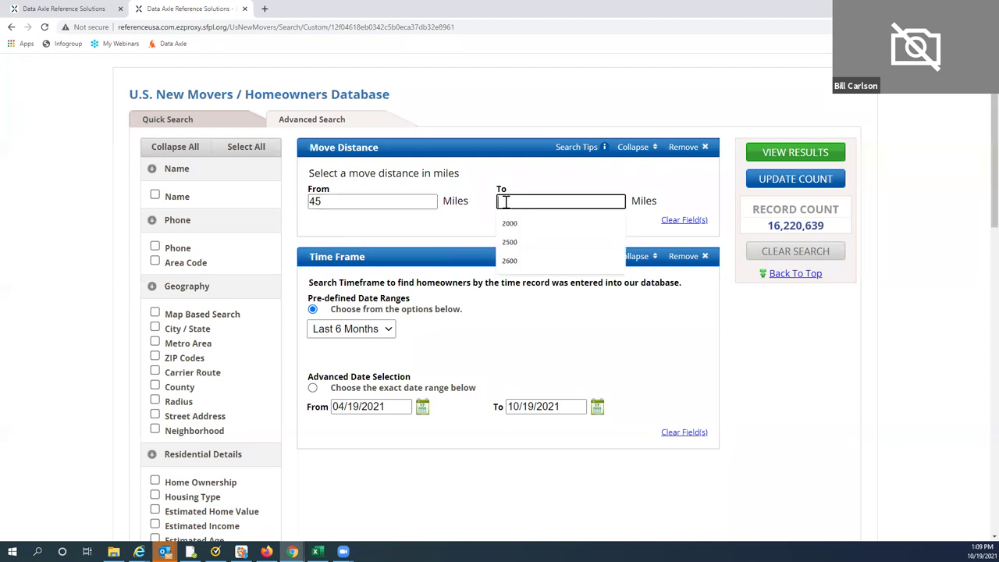
pyautogui.write('2800')
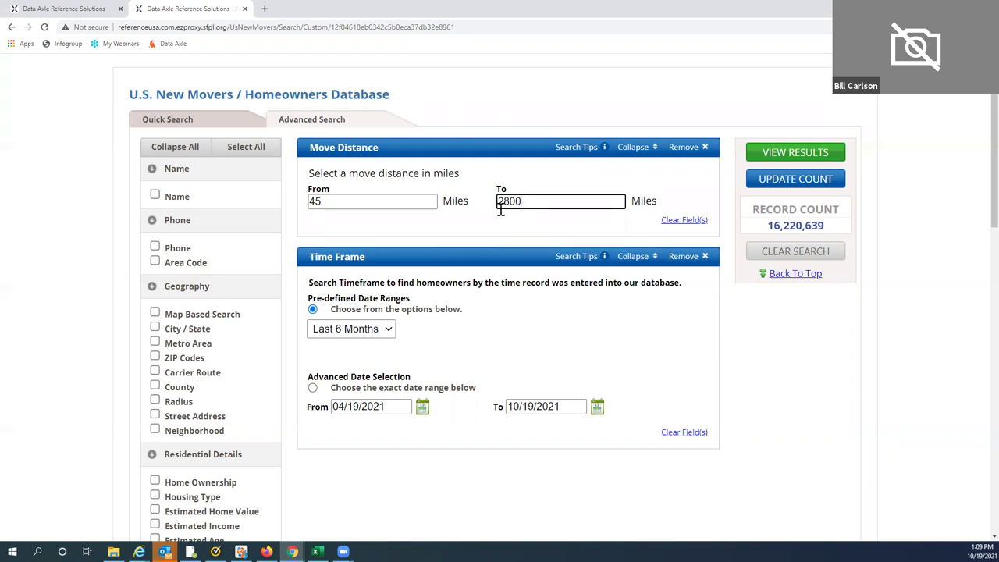
pyautogui.click(390, 331)
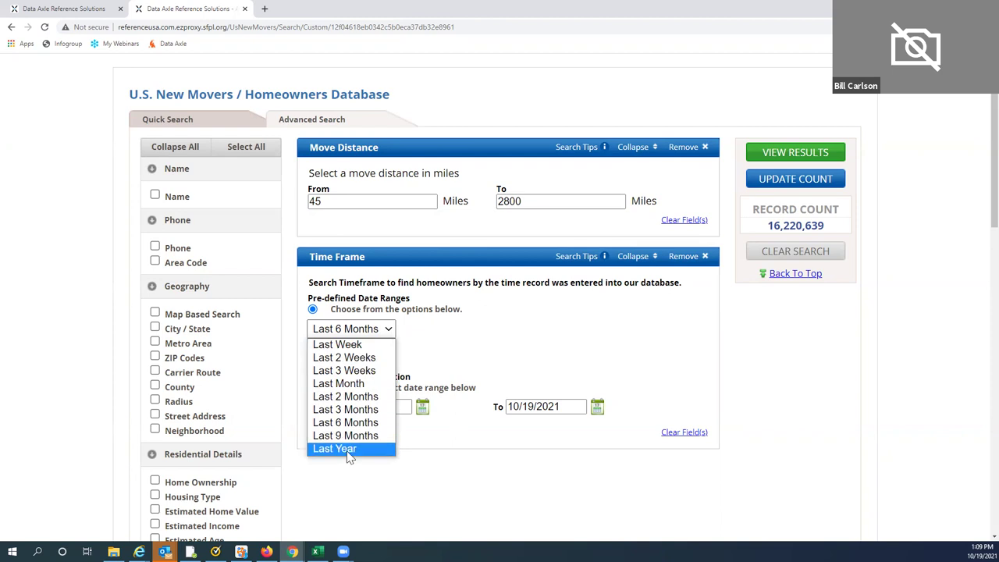
pyautogui.click(351, 411)
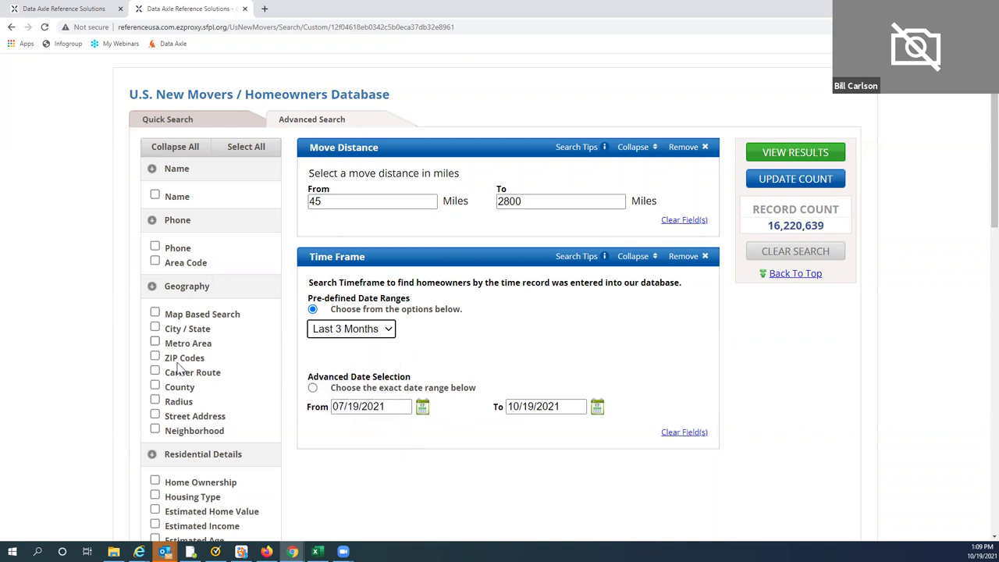
# Add a ZIP Codes criterion with ZIP code 95114 and update the record count.
pyautogui.click(154, 358)
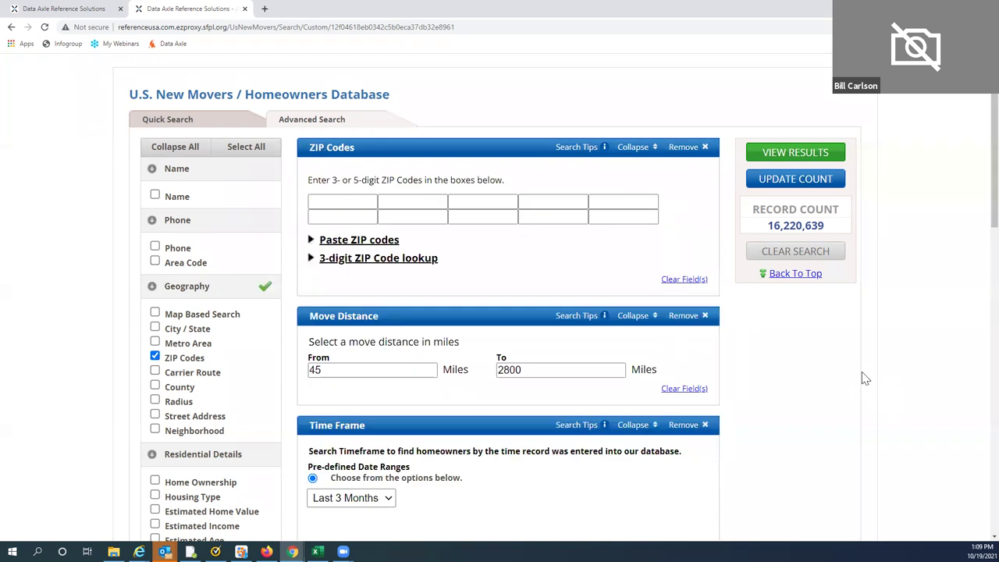
pyautogui.scroll(-3, 866, 380)
pyautogui.scroll(2, 812, 289)
pyautogui.click(312, 149)
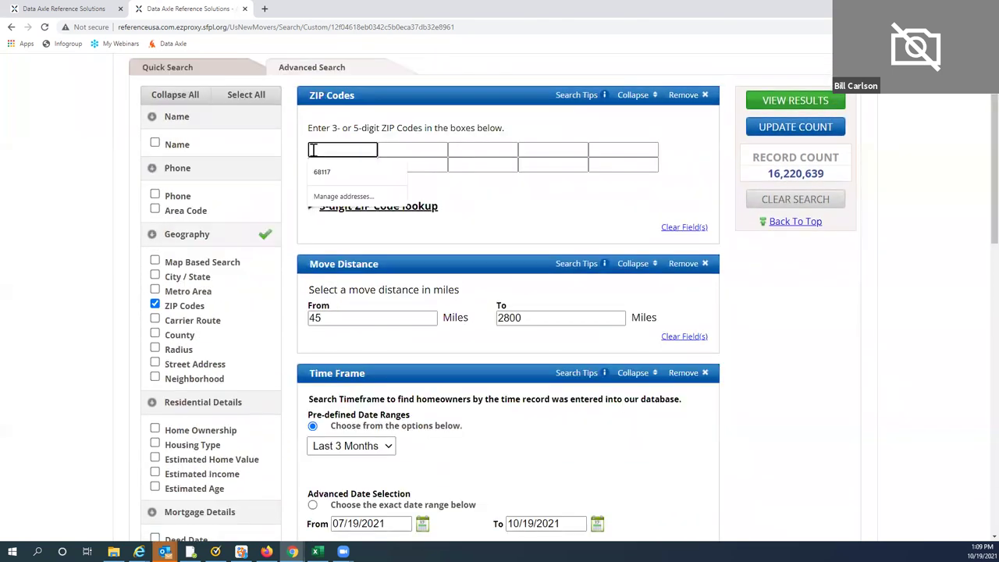
pyautogui.press('Escape')
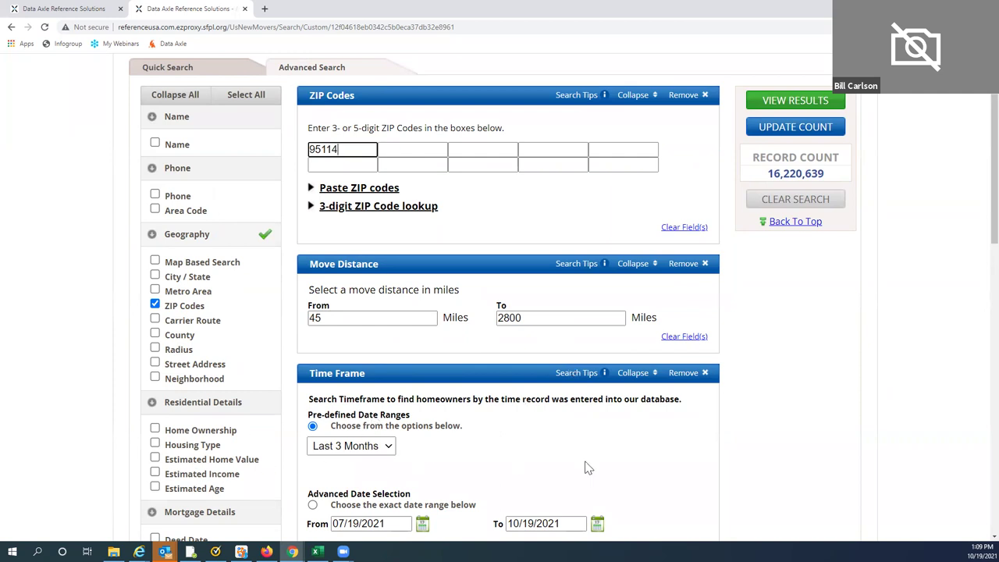
pyautogui.click(802, 131)
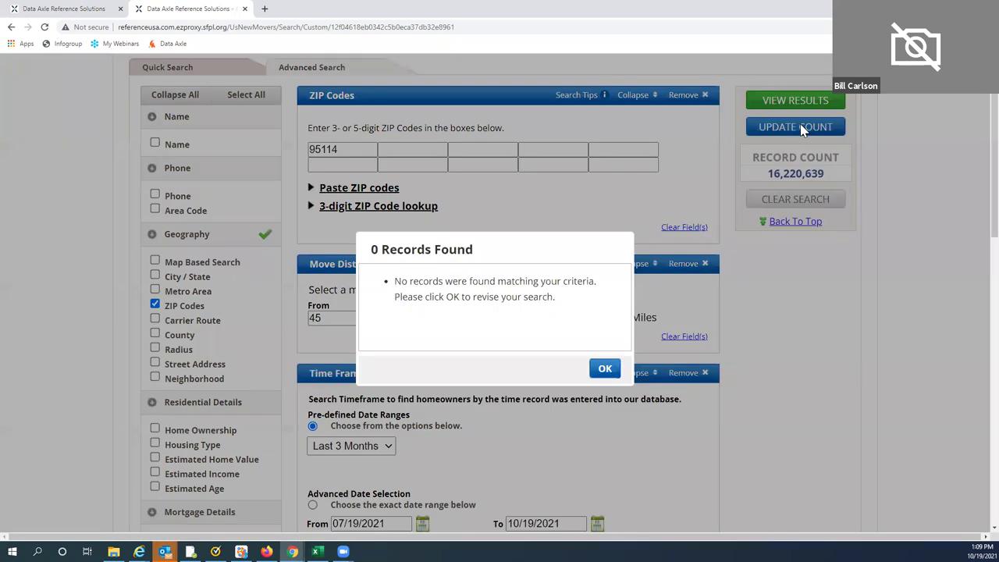
pyautogui.click(605, 368)
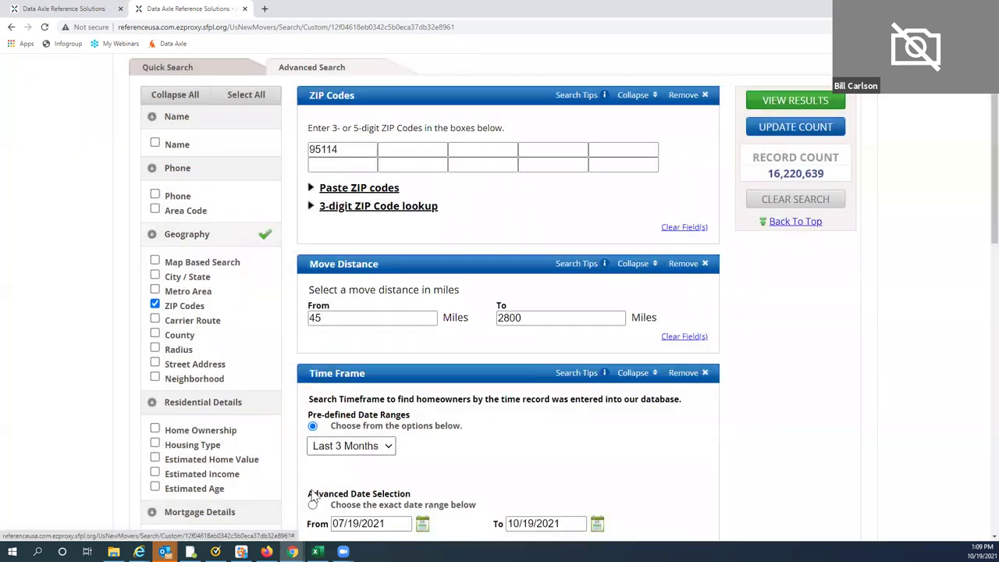
# Widen the time frame to the last 9 months and update the record count.
pyautogui.click(391, 449)
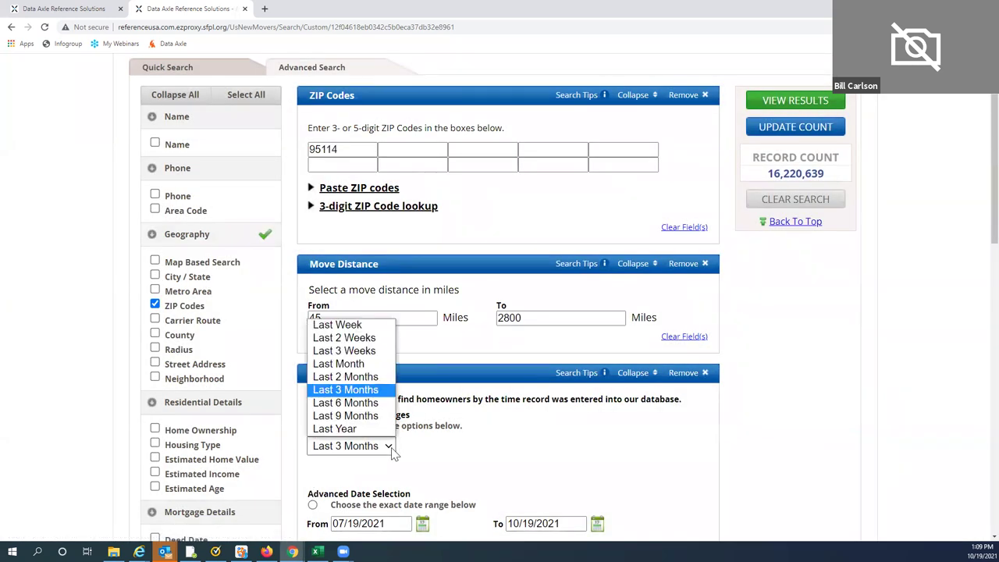
pyautogui.click(364, 416)
pyautogui.click(781, 127)
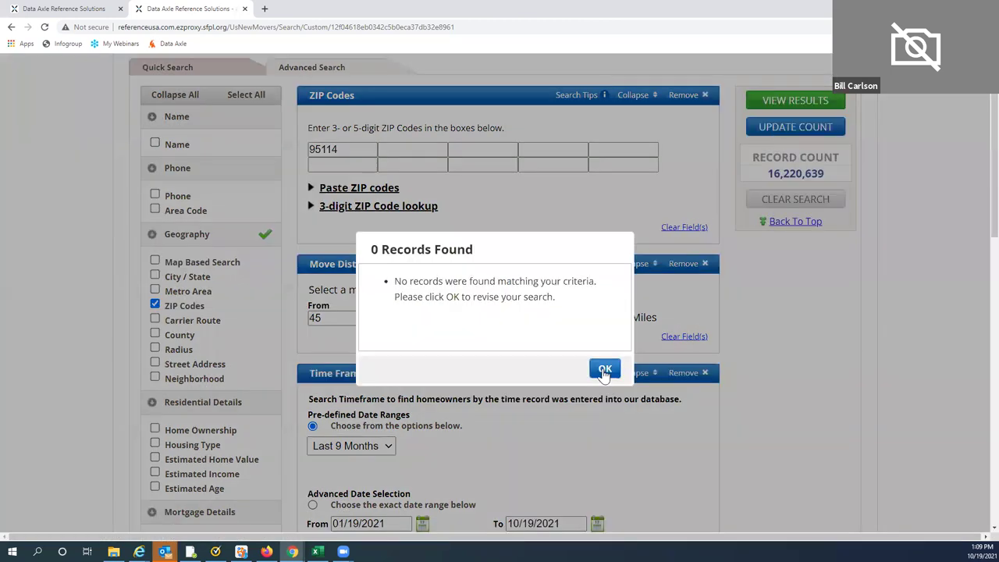
pyautogui.click(605, 370)
# Set the time frame to the last year and update the record count again.
pyautogui.scroll(-1, 549, 440)
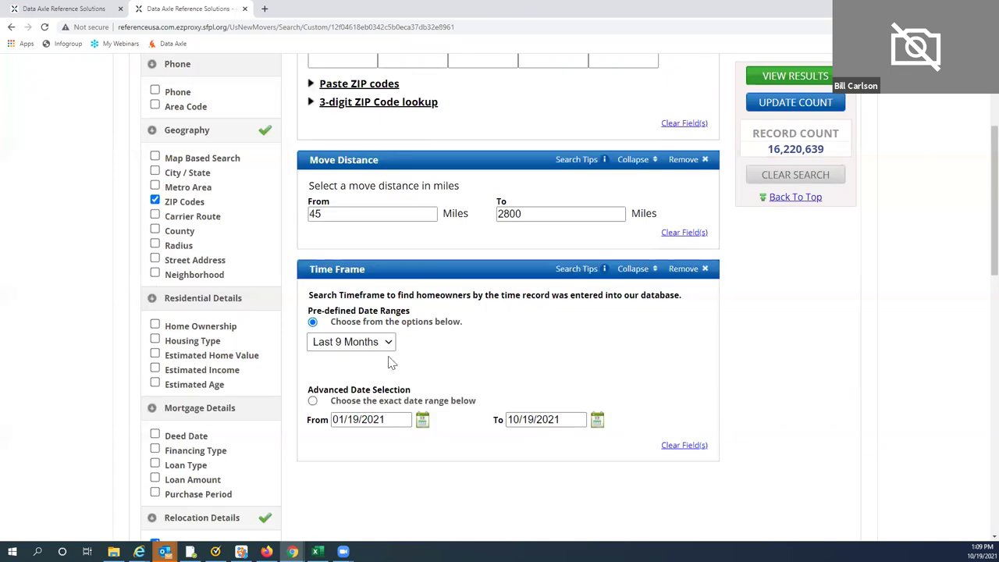
pyautogui.click(388, 343)
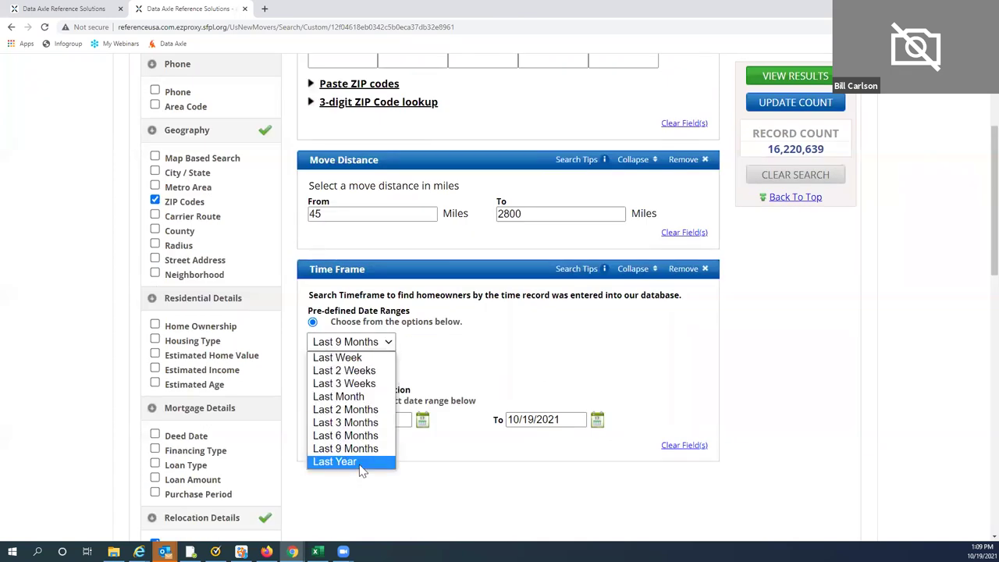
pyautogui.click(361, 464)
pyautogui.click(789, 110)
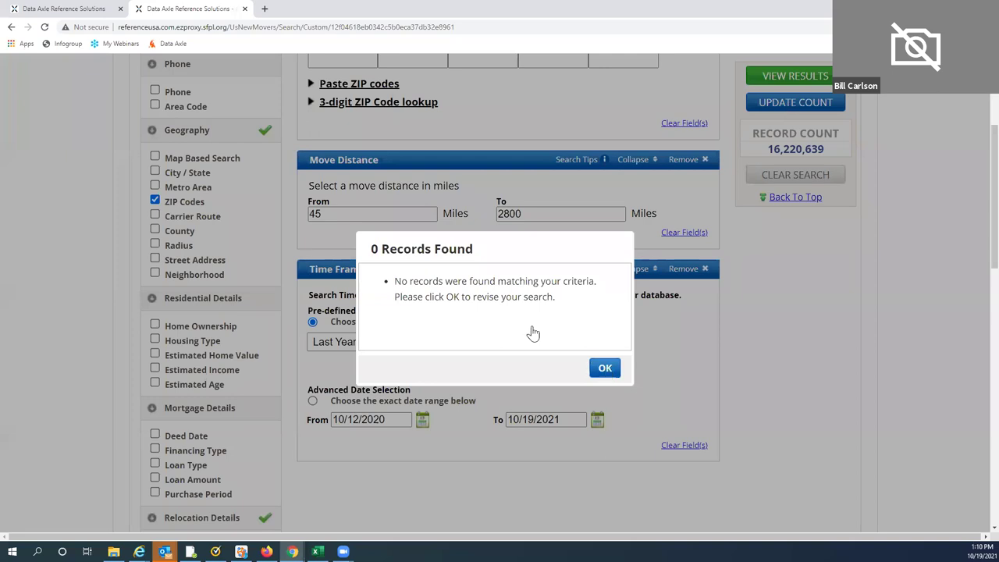
pyautogui.click(603, 368)
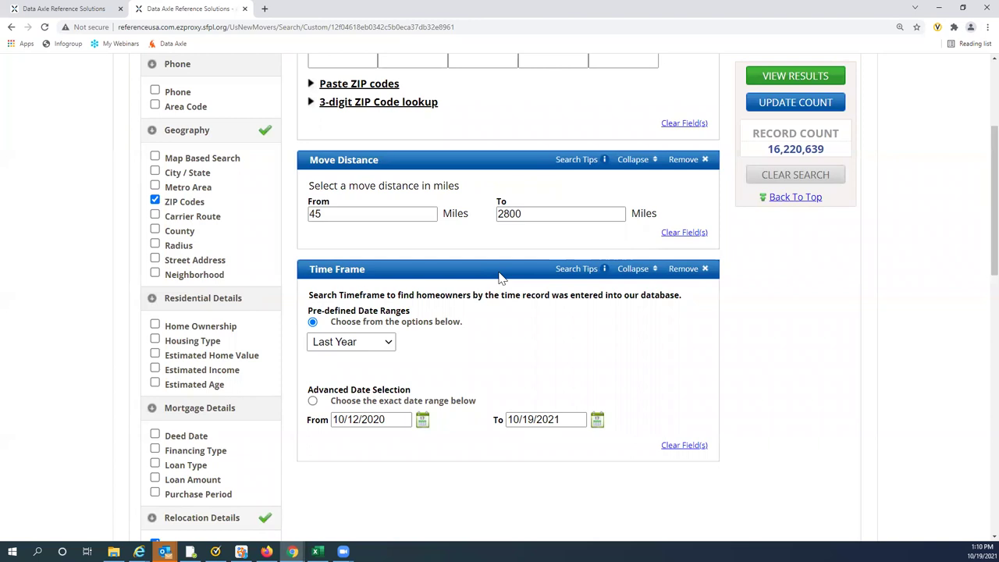
# Correct the ZIP code to 94114 and update the record count.
pyautogui.scroll(3, 423, 230)
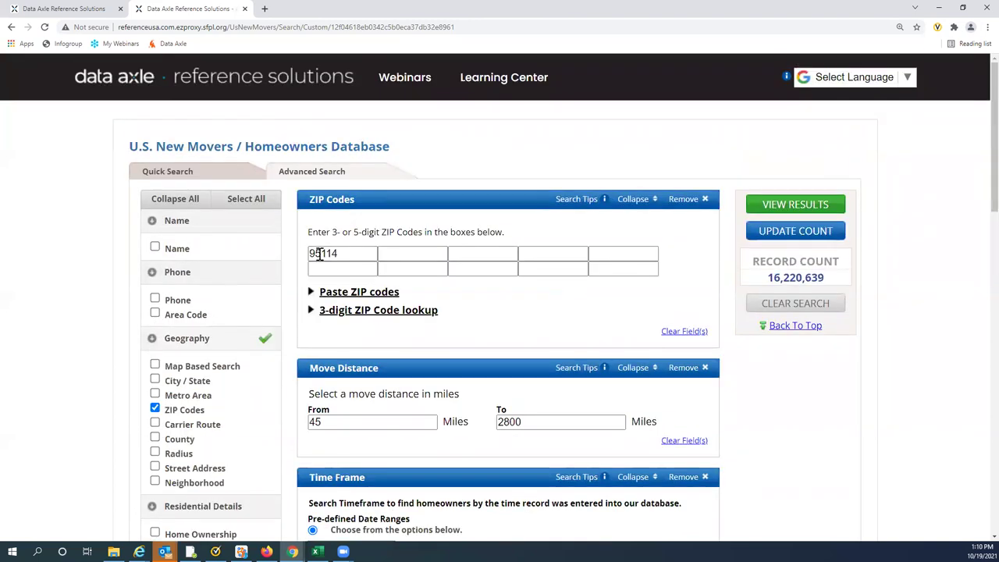
pyautogui.click(322, 253)
pyautogui.press('BackSpace')
pyautogui.write('4')
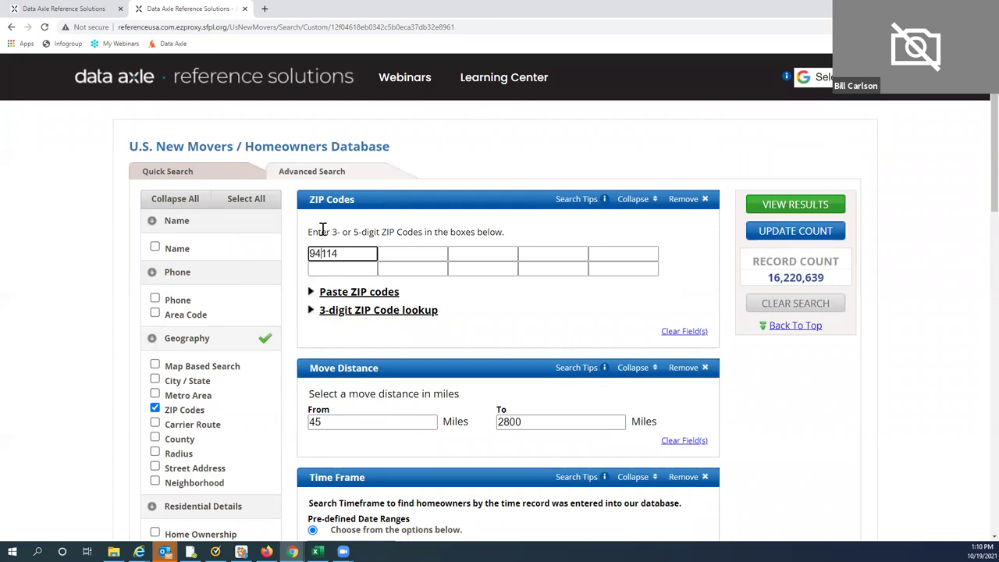
pyautogui.click(812, 234)
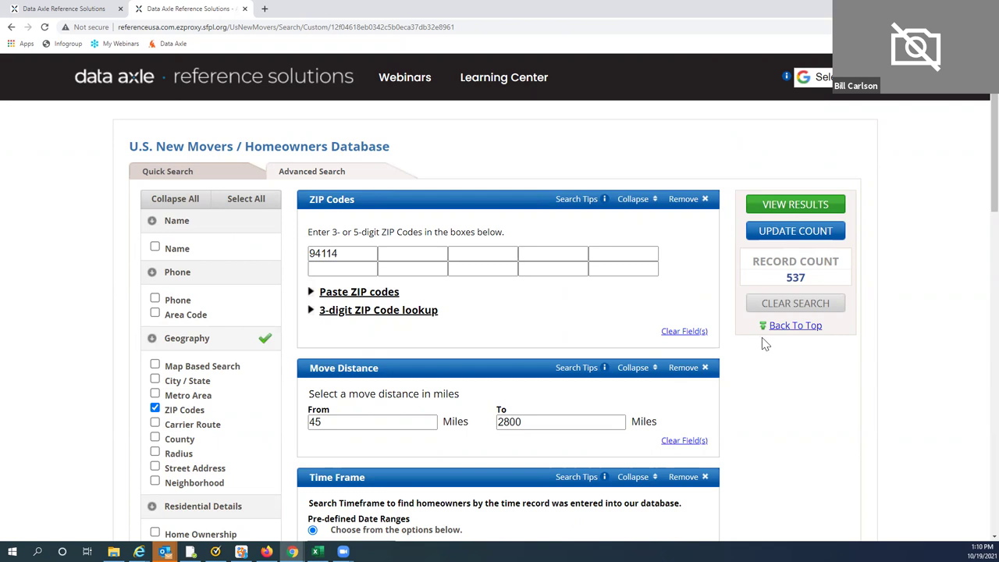
# View the results for the ZIP code search and look over the listed new movers and their homeownership status.
pyautogui.click(790, 207)
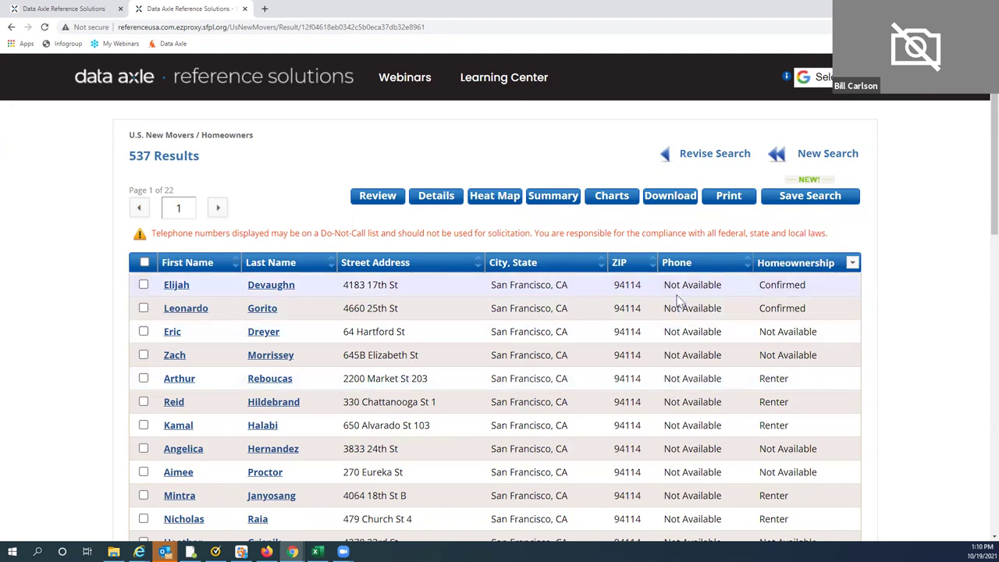
pyautogui.scroll(-5, 821, 382)
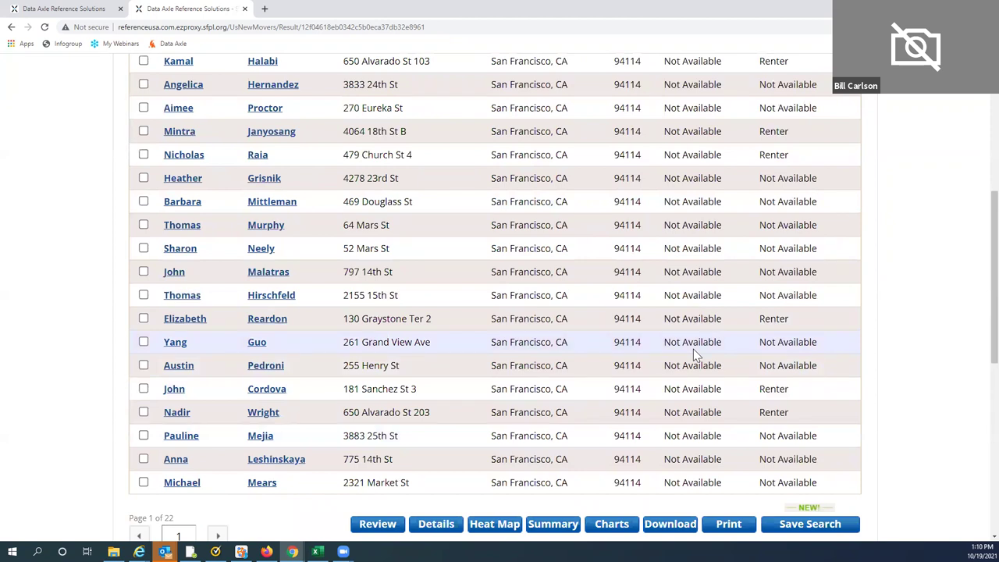
pyautogui.scroll(1, 690, 351)
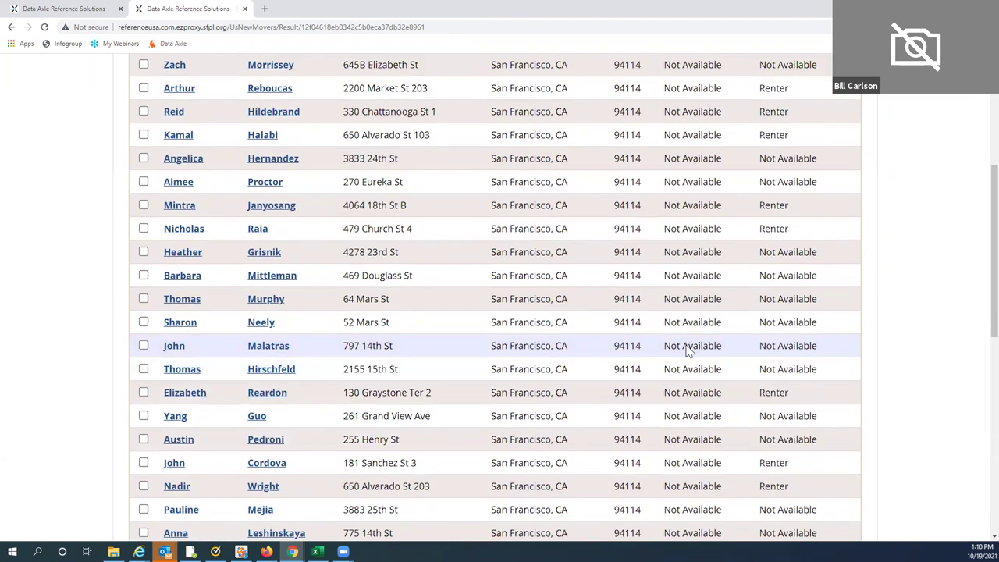
pyautogui.scroll(3, 690, 350)
# Open the first new mover's record, check its address, move distance and neighborhood information, and go back to the results list.
pyautogui.click(178, 183)
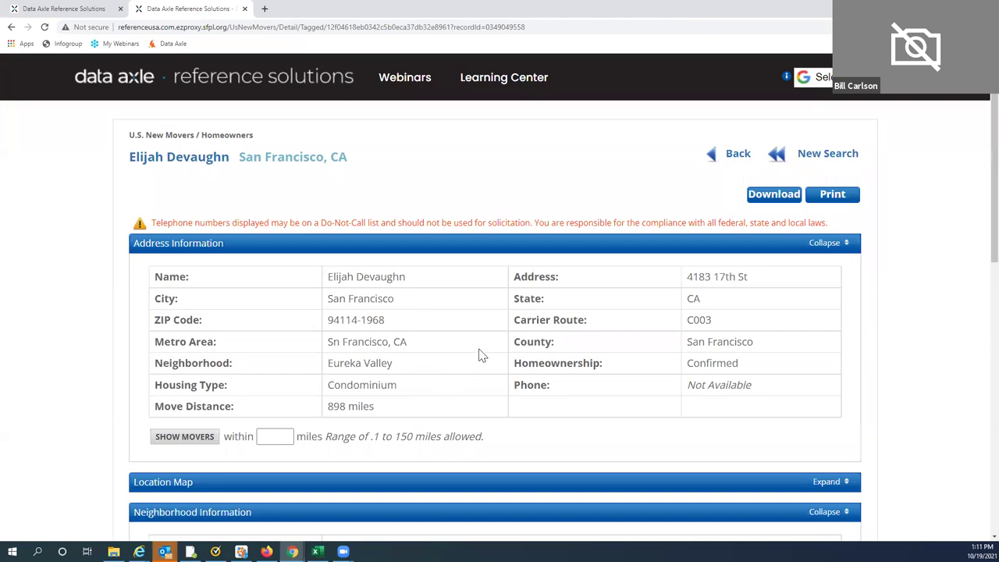
pyautogui.scroll(-3, 483, 352)
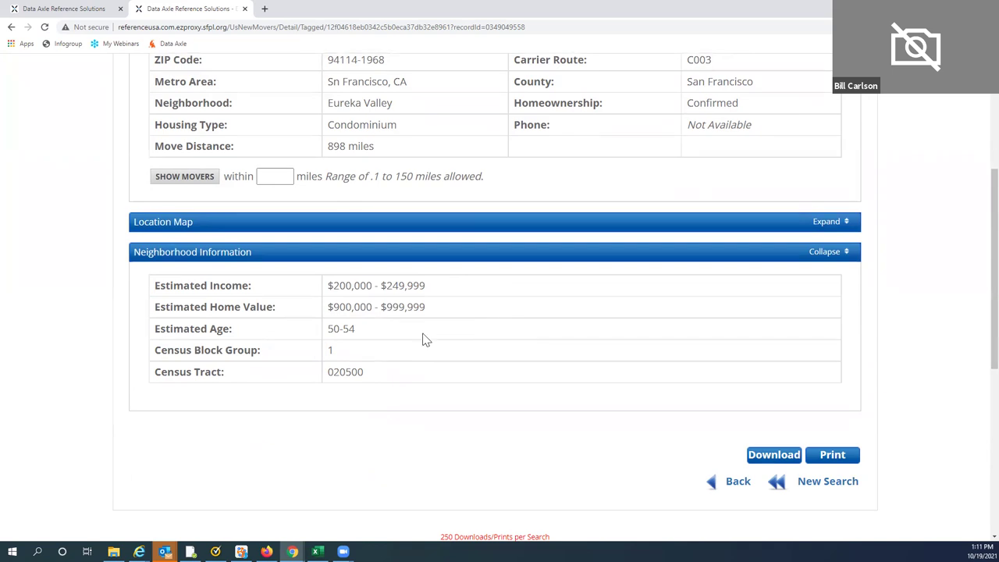
pyautogui.scroll(2, 486, 307)
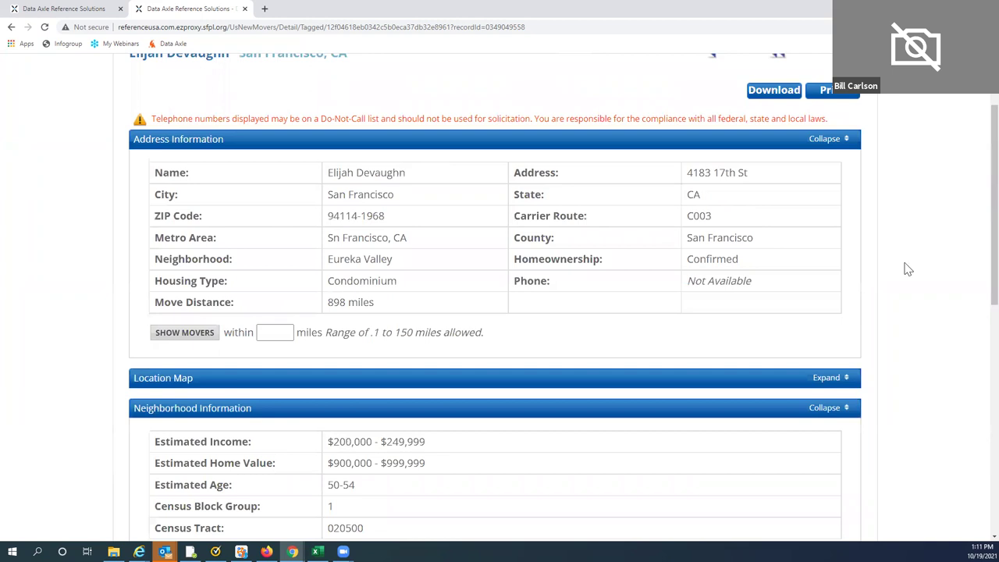
pyautogui.scroll(2, 812, 196)
pyautogui.click(734, 154)
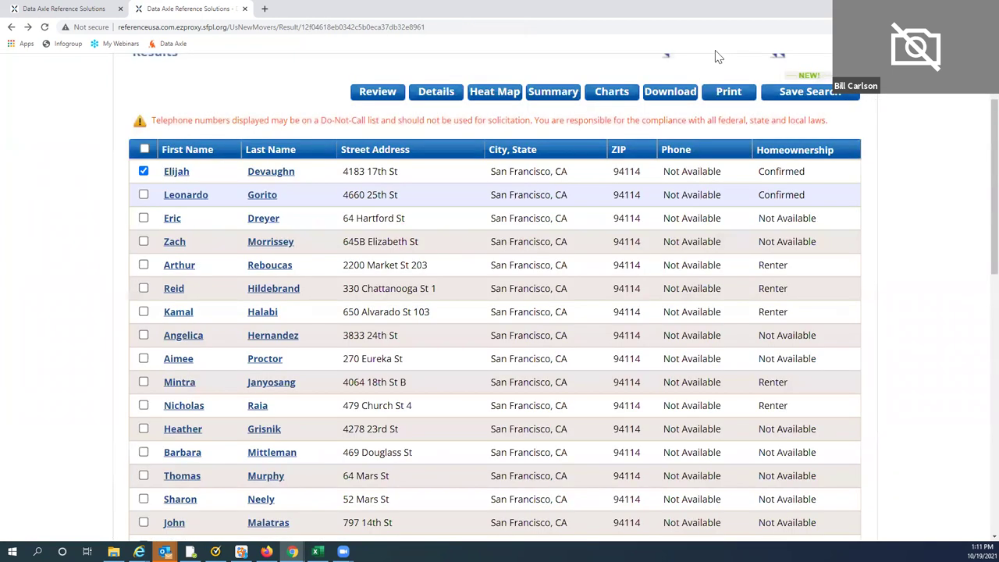
# Revise the search to cover only the last 3 months and update the record count.
pyautogui.scroll(2, 706, 110)
pyautogui.click(693, 156)
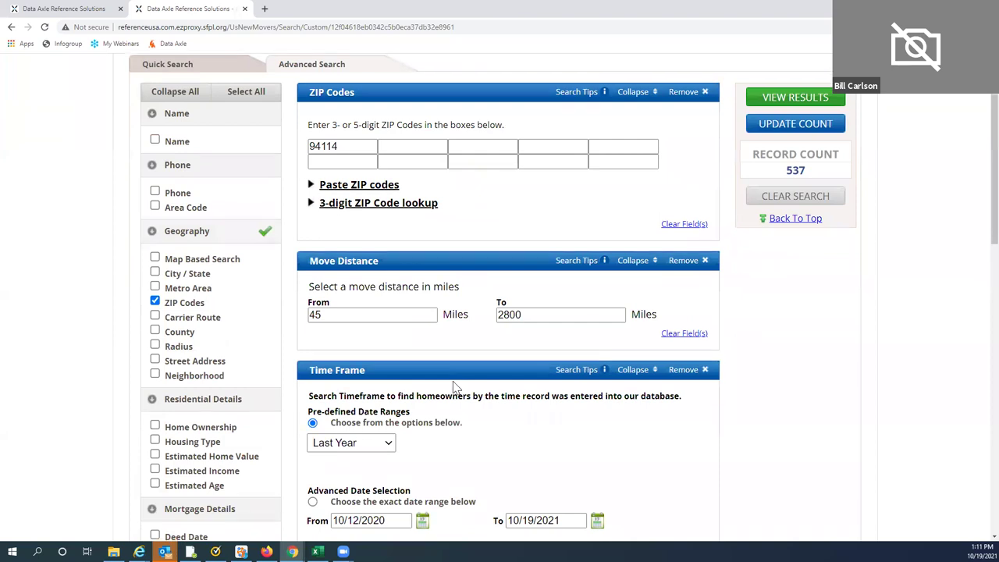
pyautogui.scroll(-1, 455, 388)
pyautogui.click(388, 342)
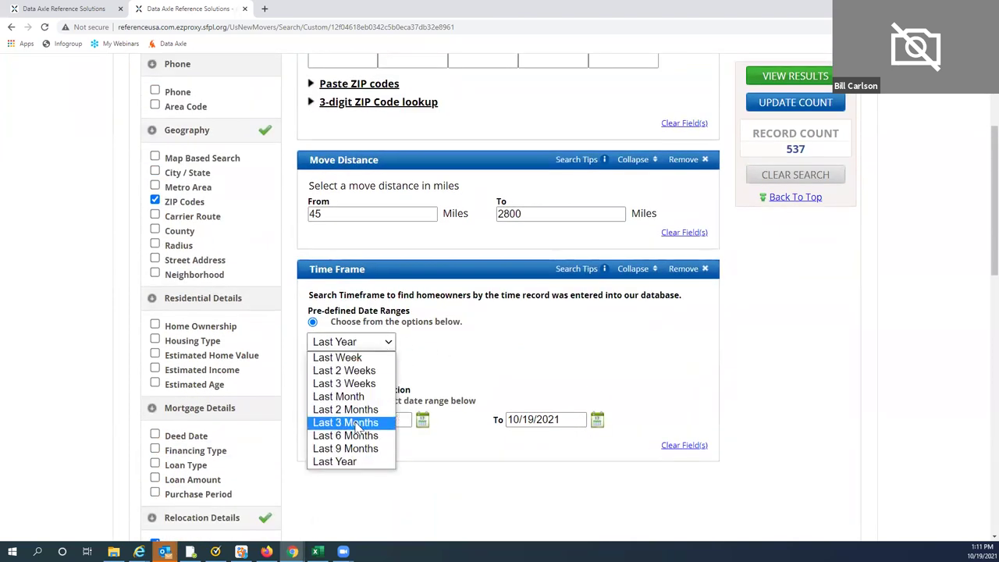
pyautogui.click(355, 425)
pyautogui.click(784, 107)
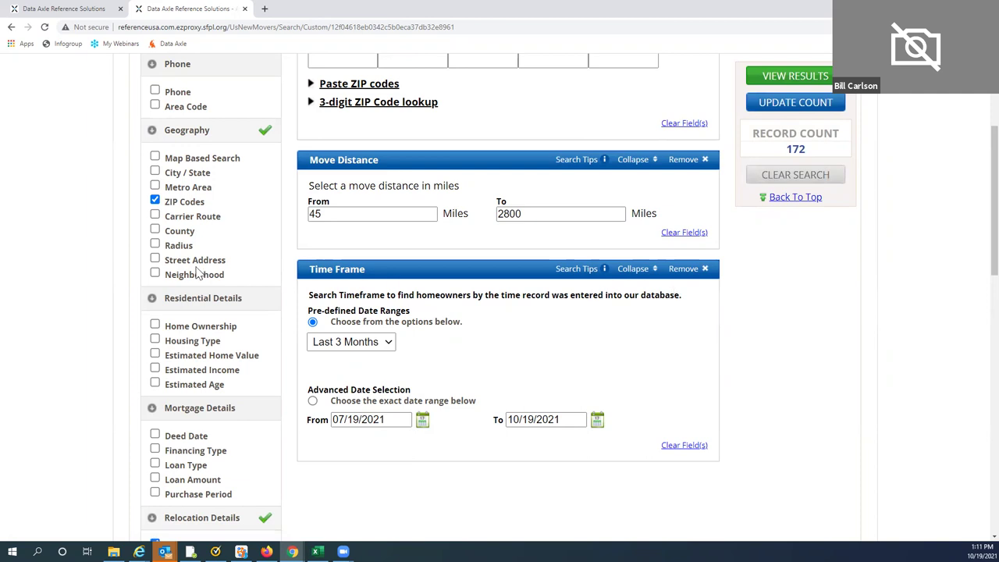
# Add a Home Ownership criterion limited to renters, update the record count, and view the matching results.
pyautogui.click(154, 324)
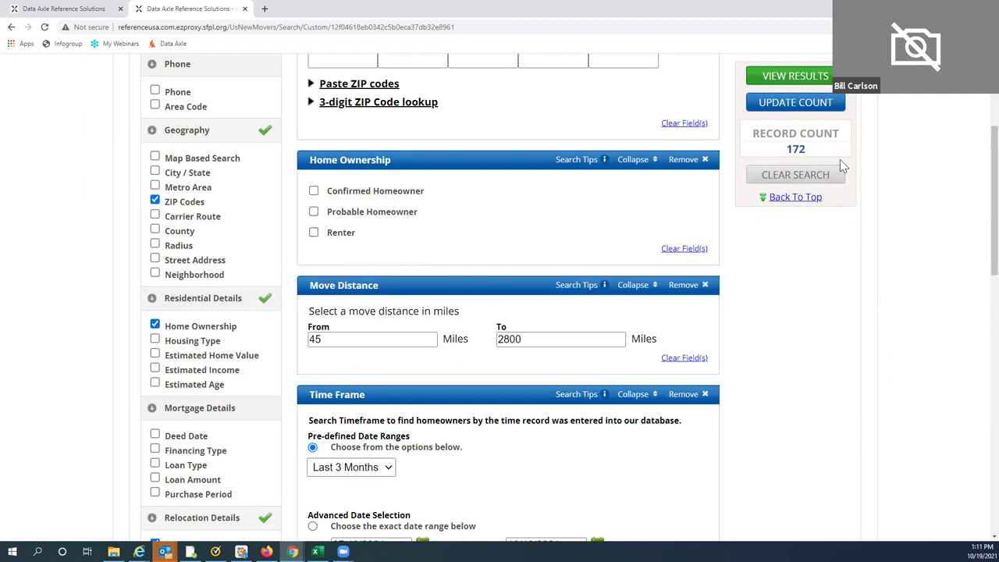
pyautogui.click(314, 232)
pyautogui.click(786, 104)
pyautogui.click(777, 76)
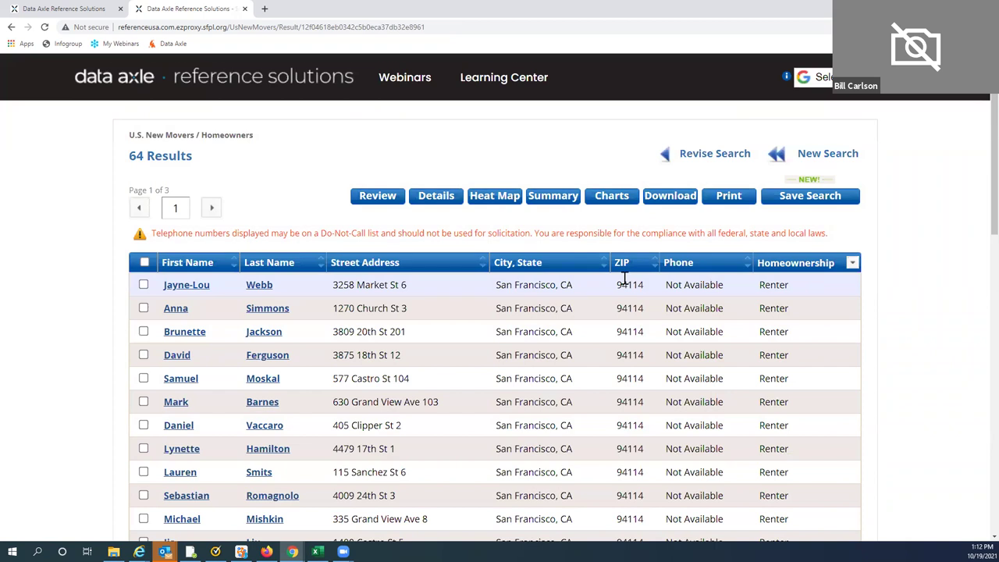
# Look through the first page of renter results down to its end and return to the start of the list.
pyautogui.scroll(-8, 625, 277)
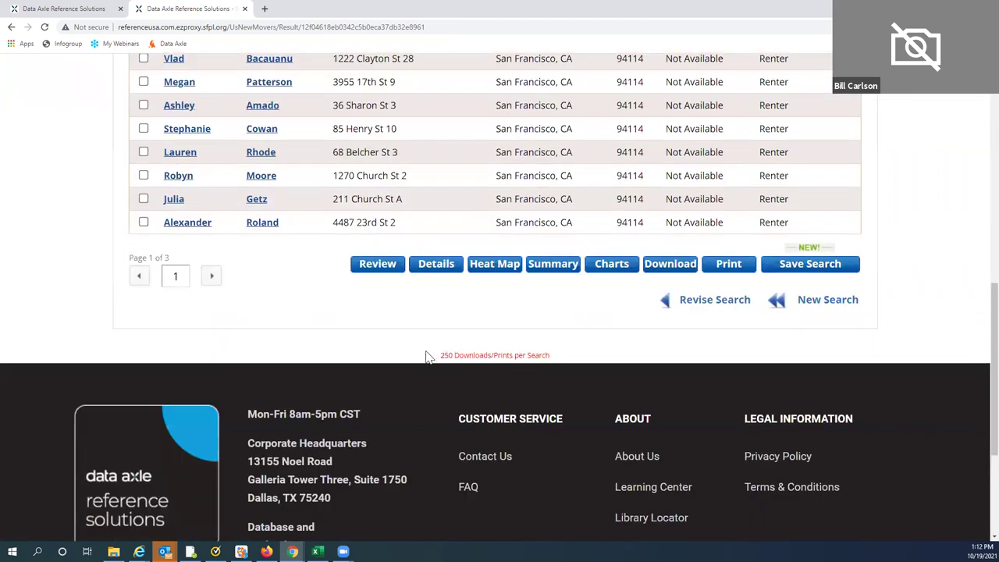
pyautogui.scroll(2, 460, 293)
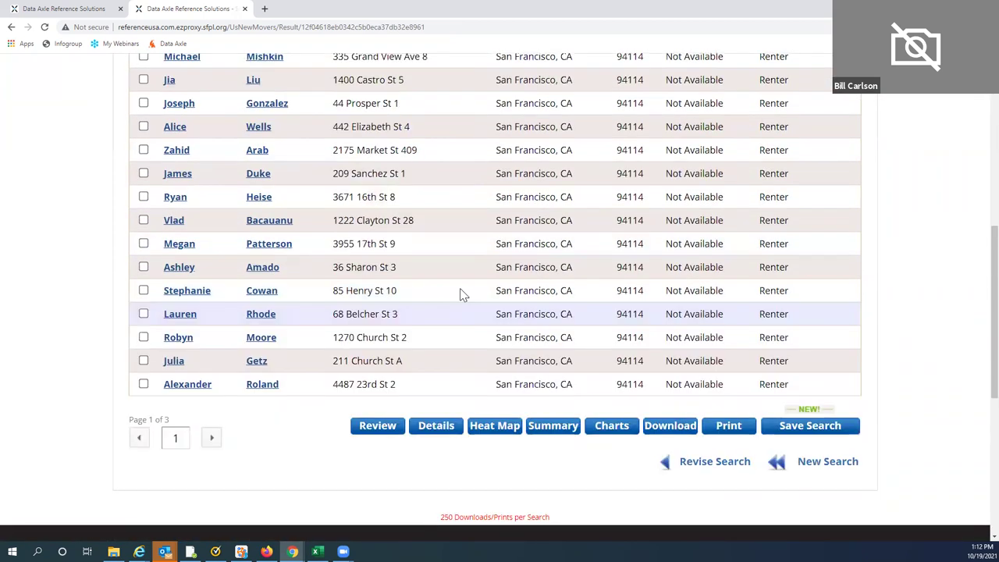
pyautogui.scroll(6, 461, 293)
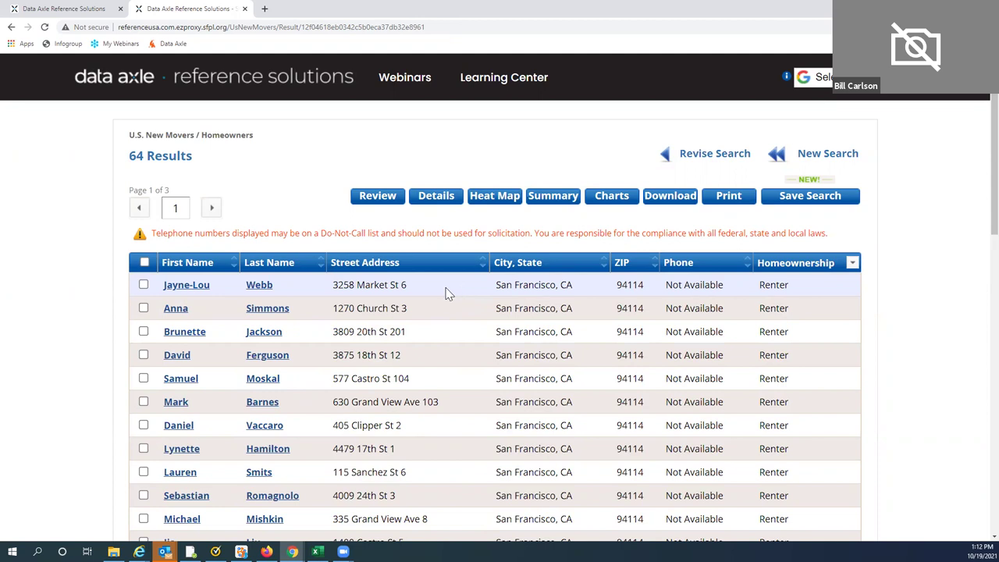
# Open the first renter's record, review its address, move distance and neighborhood information, and go back to the results list.
pyautogui.click(257, 288)
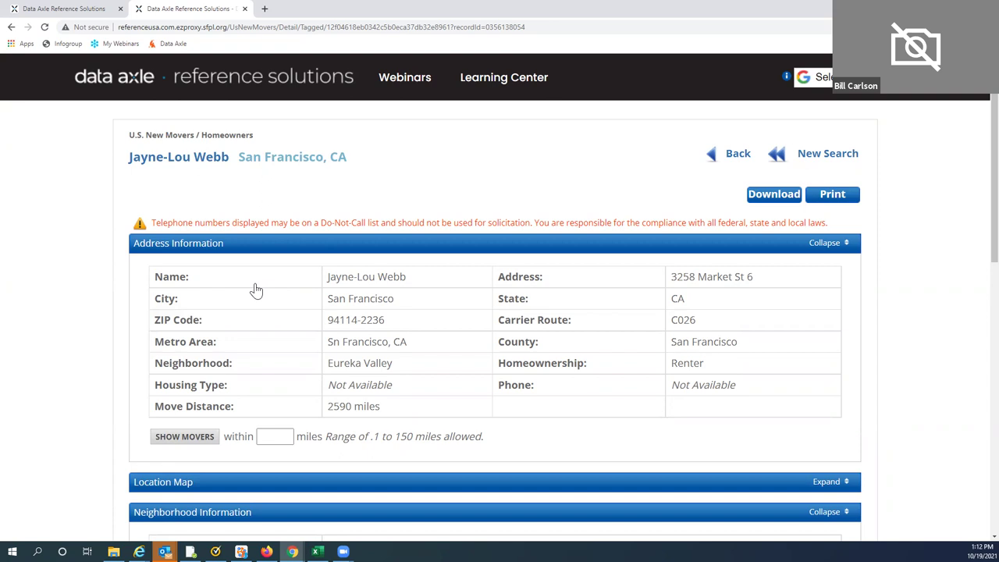
pyautogui.scroll(-10, 908, 398)
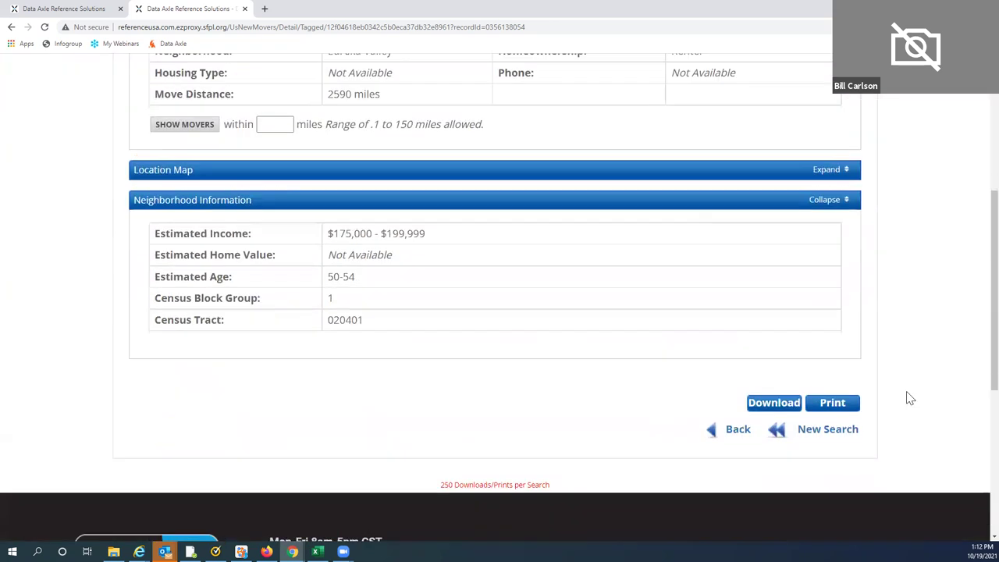
pyautogui.scroll(-1, 908, 398)
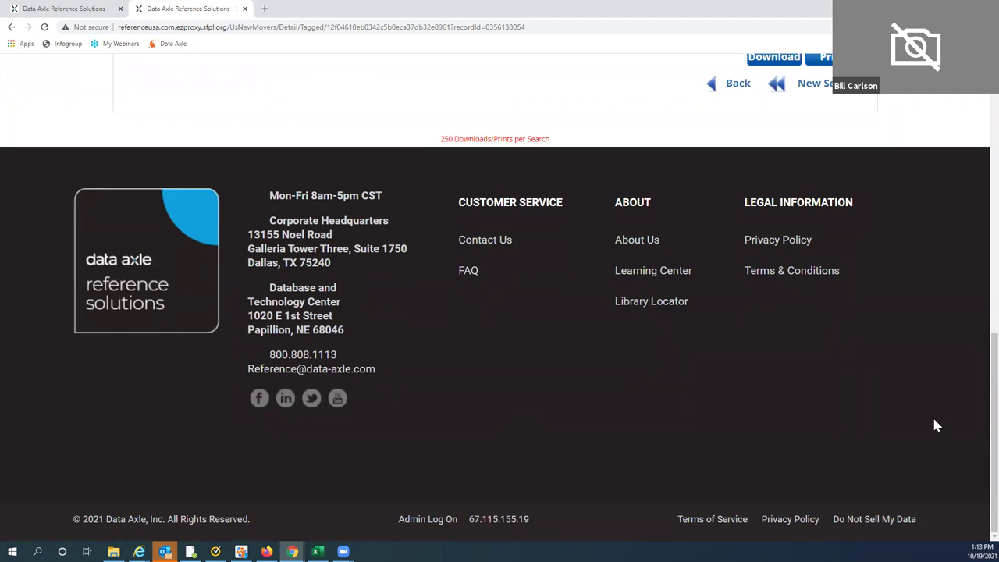
pyautogui.scroll(11, 935, 425)
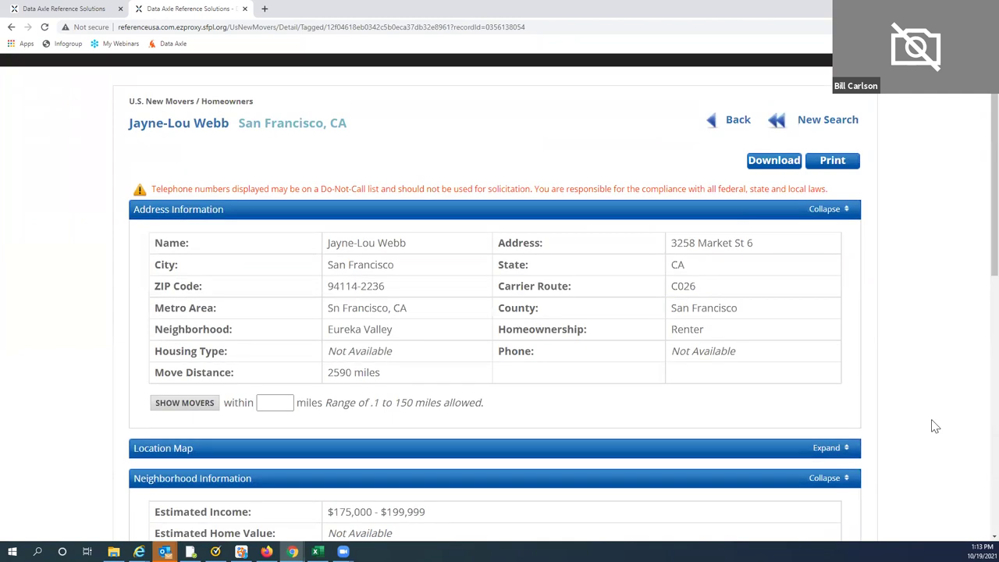
pyautogui.scroll(-1, 939, 411)
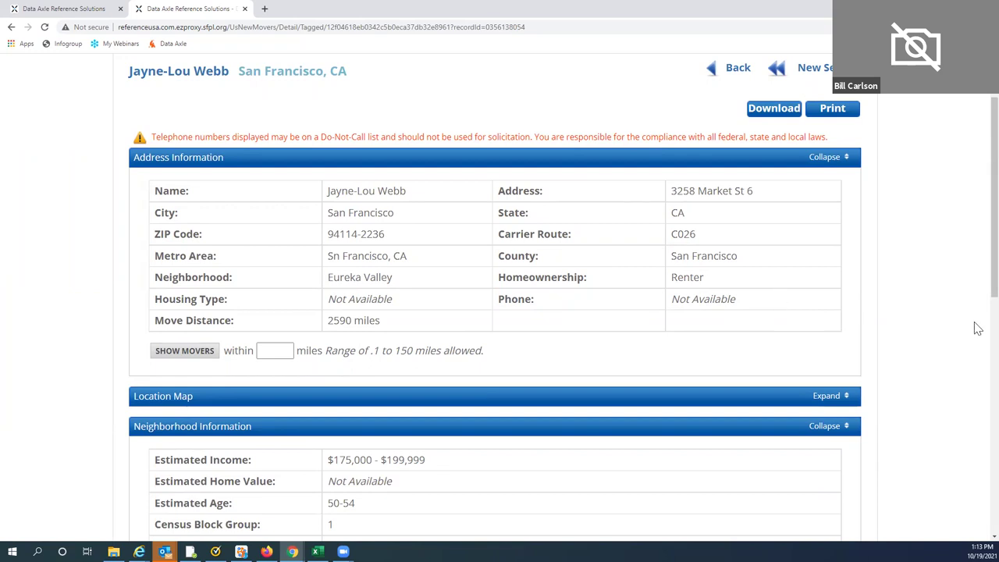
pyautogui.scroll(2, 972, 325)
pyautogui.click(736, 154)
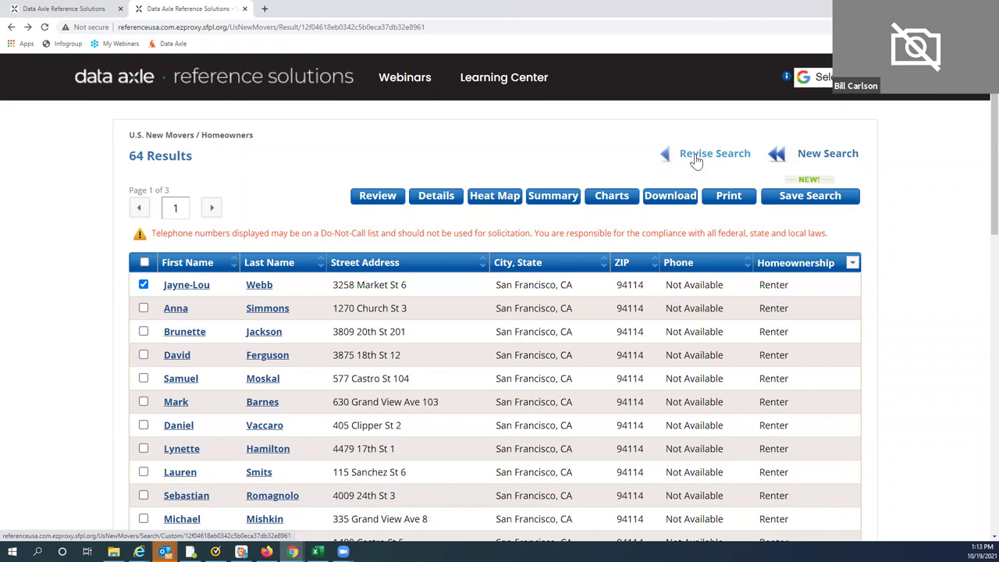
# Leave the results by way of the search criteria for the Reference Solutions home page and look over that page from start to end.
pyautogui.click(696, 161)
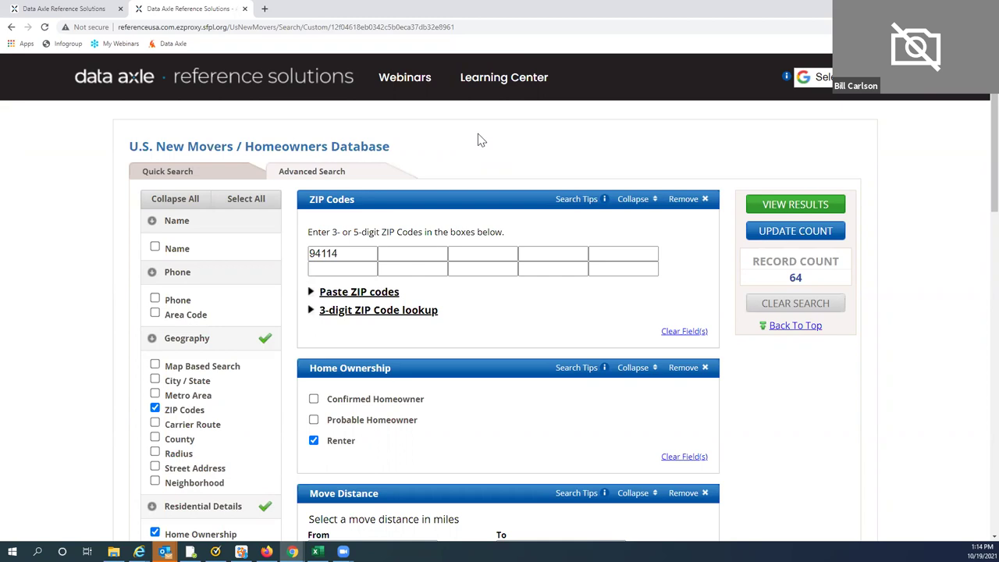
pyautogui.click(221, 82)
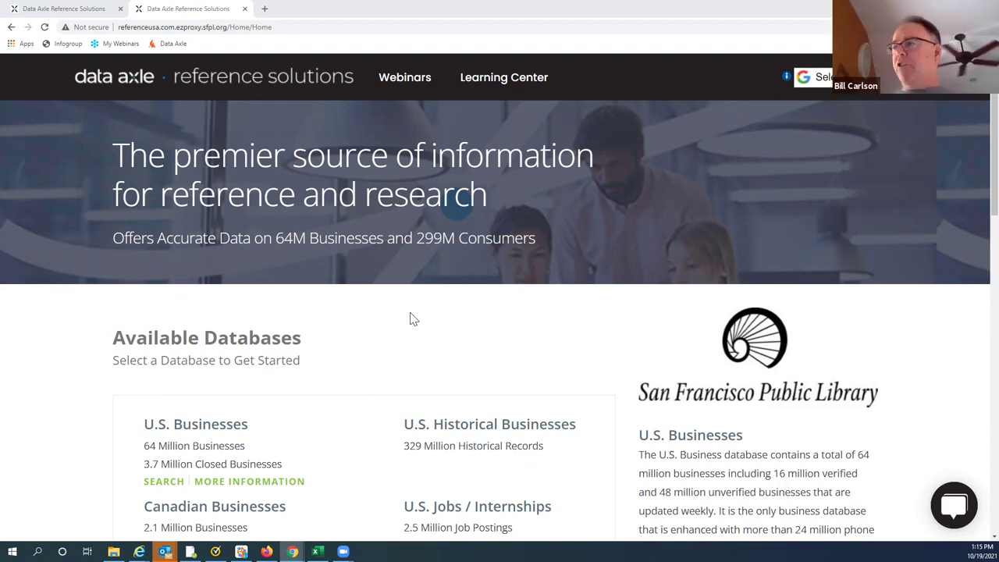
pyautogui.scroll(-10, 308, 328)
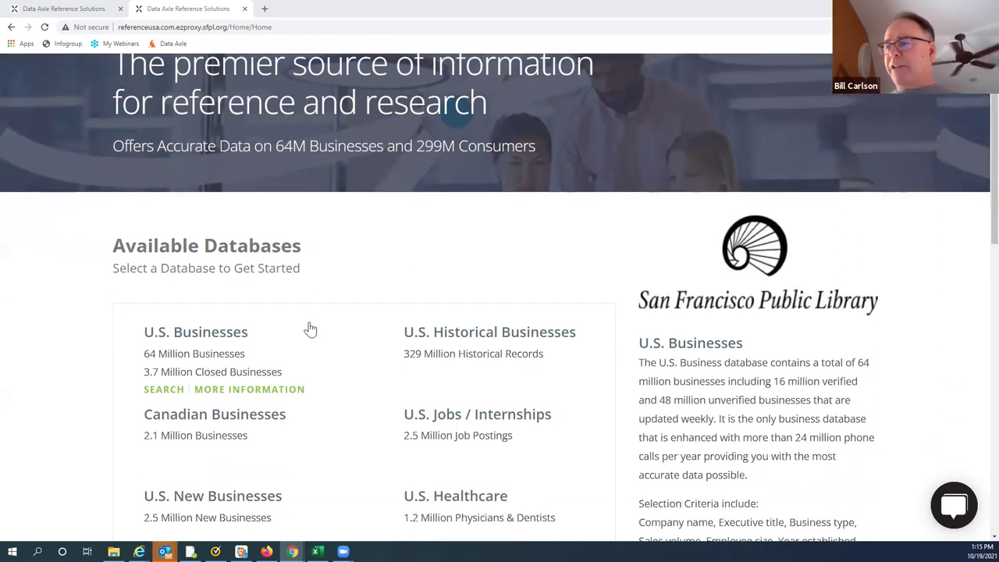
pyautogui.scroll(-3, 314, 331)
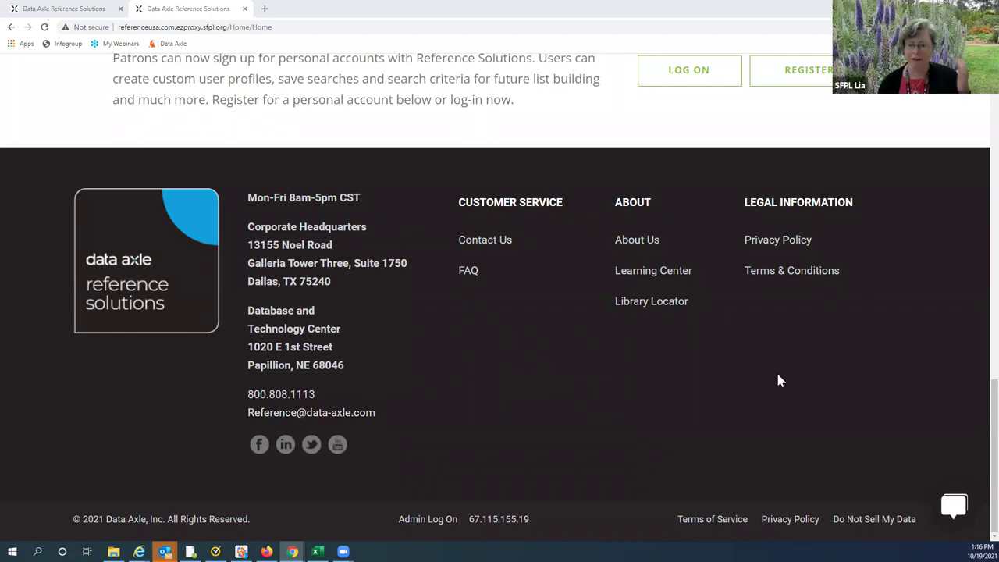
pyautogui.scroll(10, 775, 380)
pyautogui.scroll(4, 687, 258)
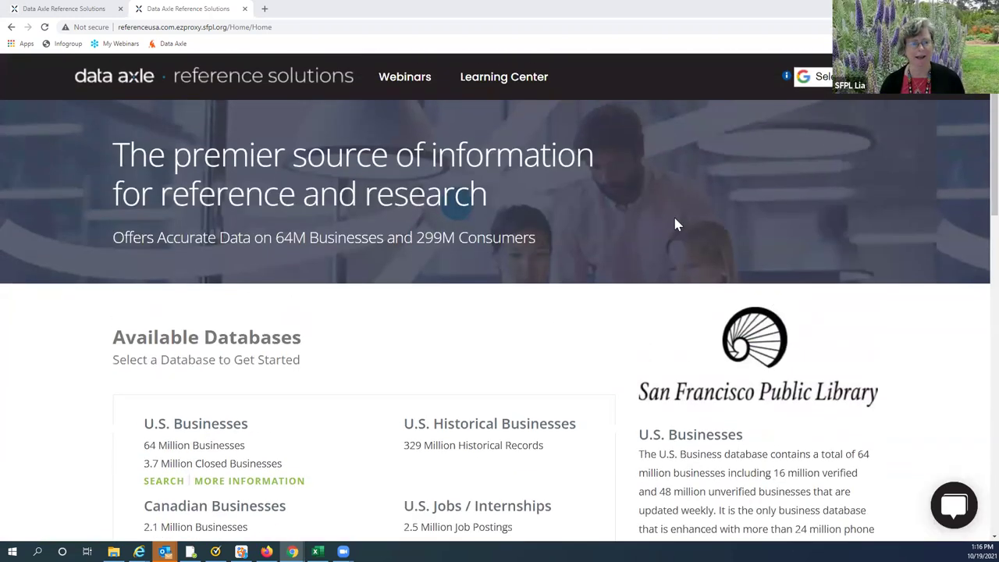